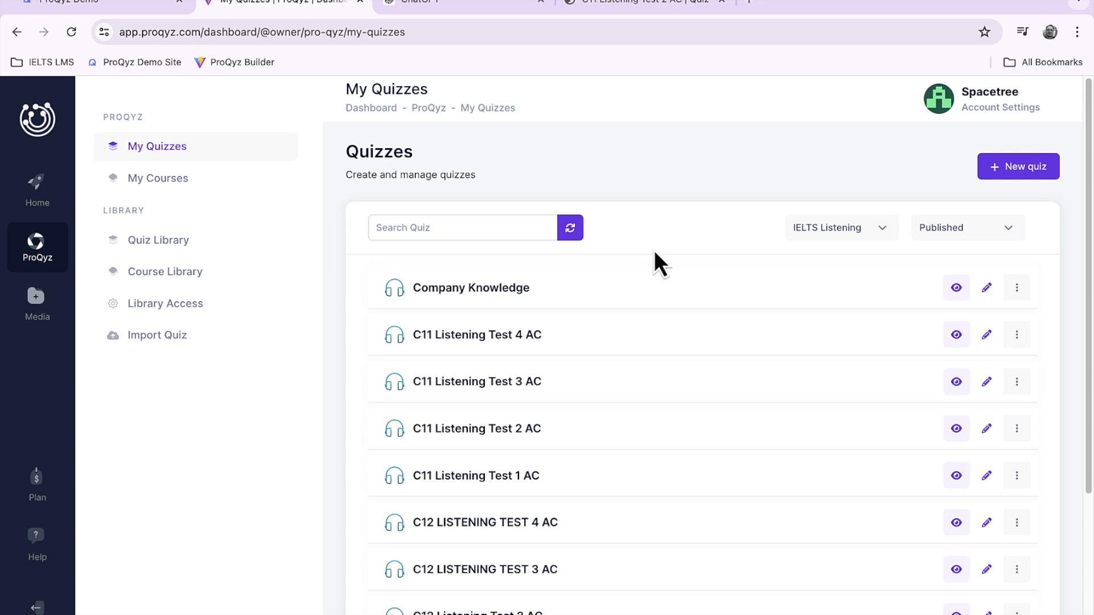
Step: Switch to the C11 Listening Test 2 AC preview and briefly play, then pause, its audio
click(614, 3)
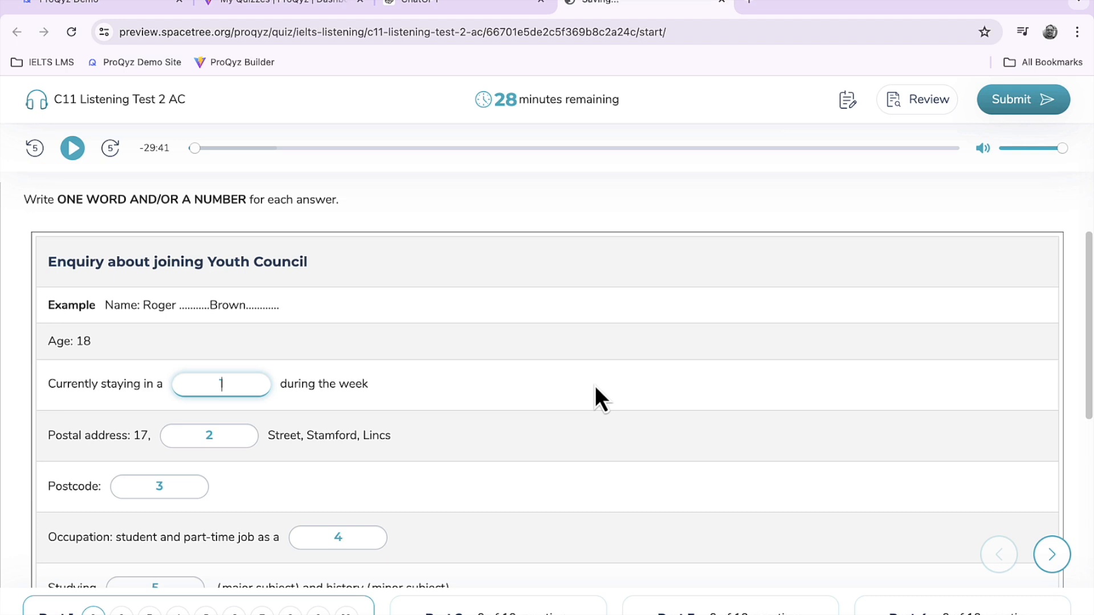
click(73, 147)
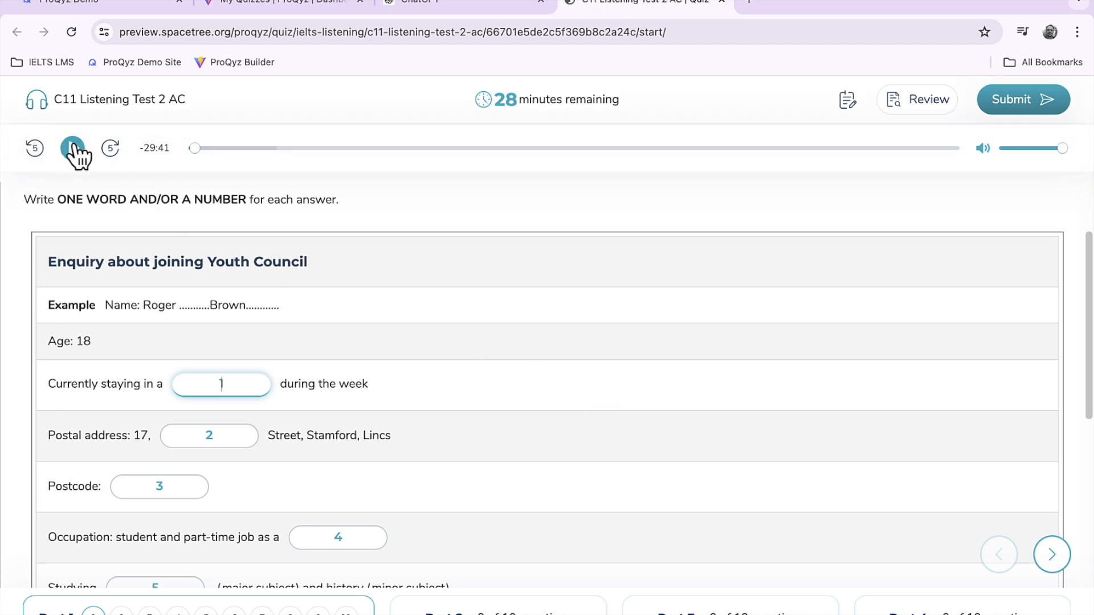
click(73, 148)
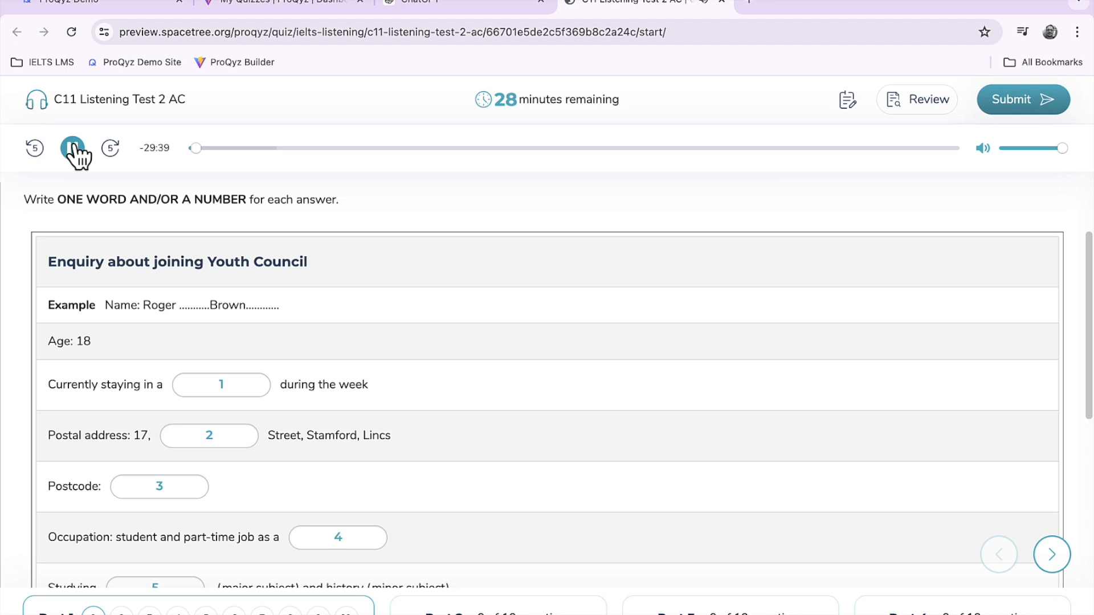
click(73, 148)
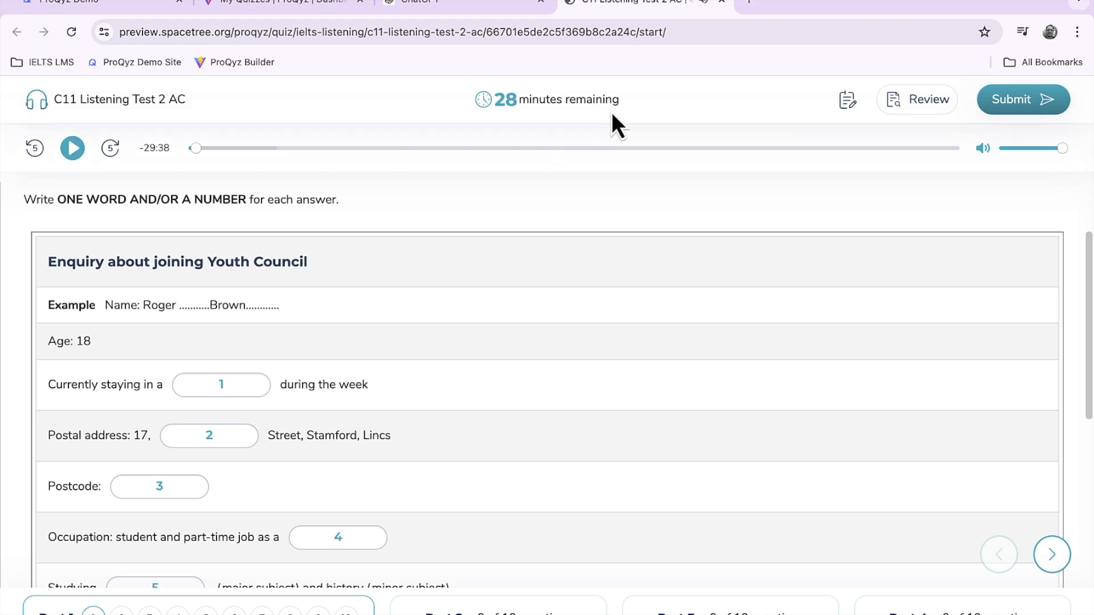
Step: Examine the Part 1 and Part 2 questions of the listening test, including the answer choices for question 17
scroll(442, 389, down, 3)
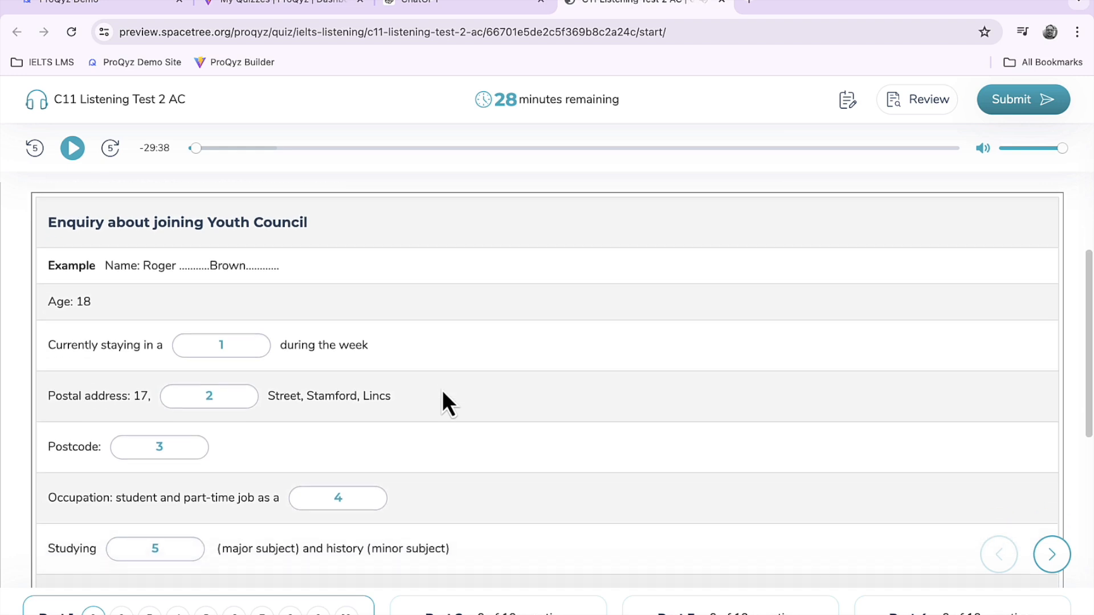
scroll(442, 389, down, 5)
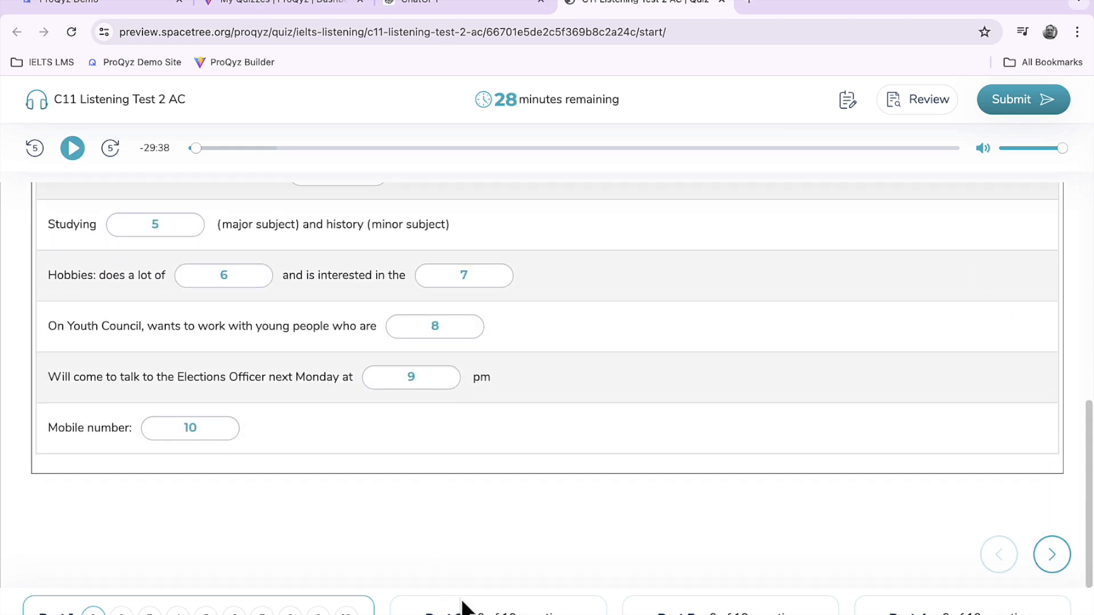
click(462, 605)
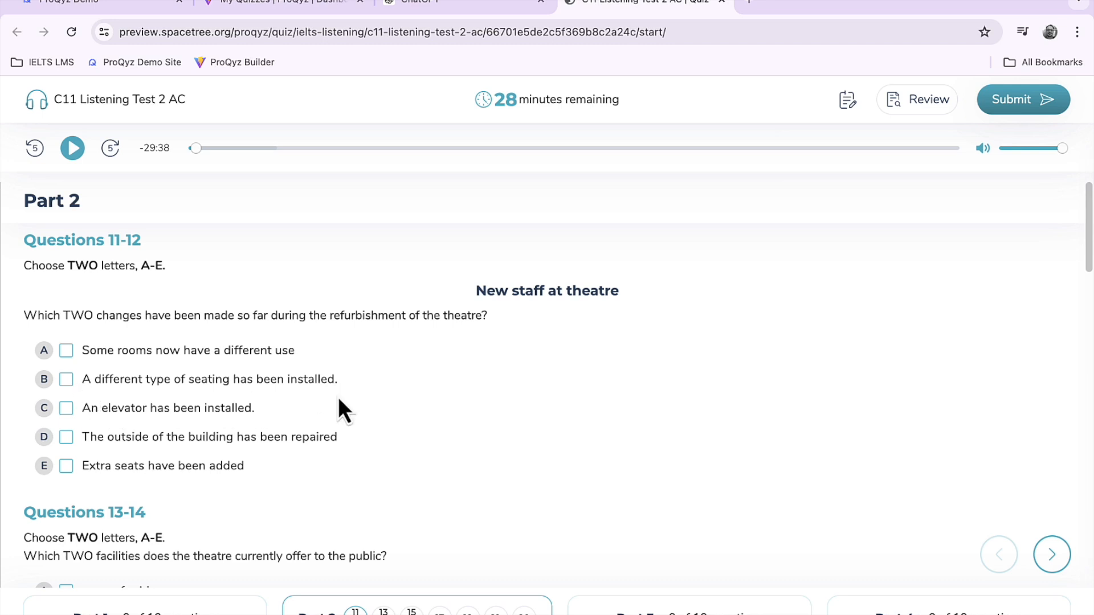
scroll(337, 397, down, 3)
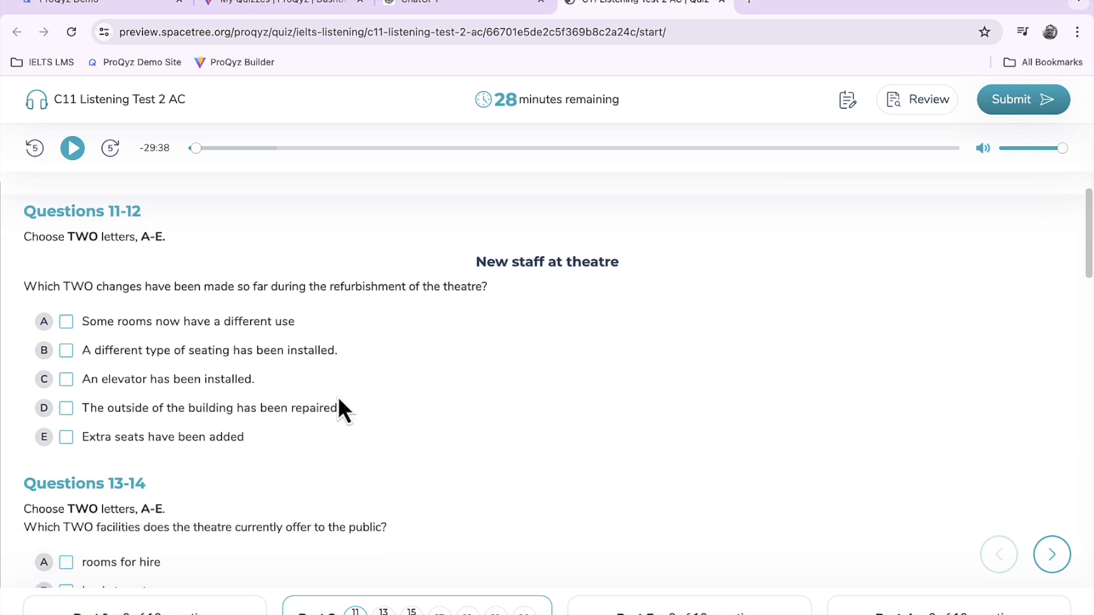
scroll(338, 399, down, 3)
scroll(338, 399, down, 3)
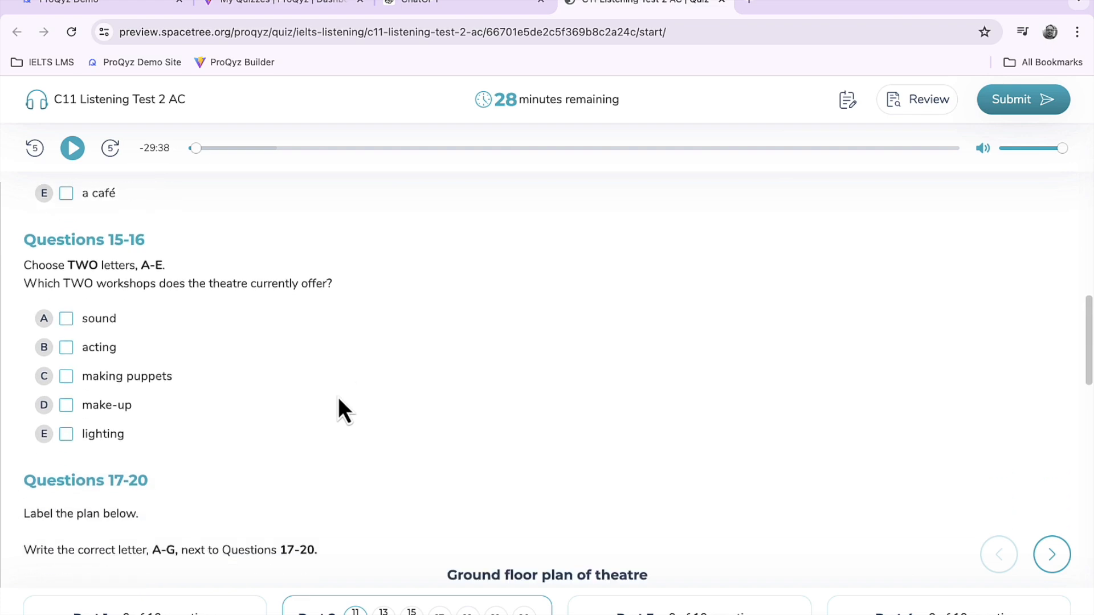
scroll(338, 397, down, 6)
scroll(338, 397, up, 1)
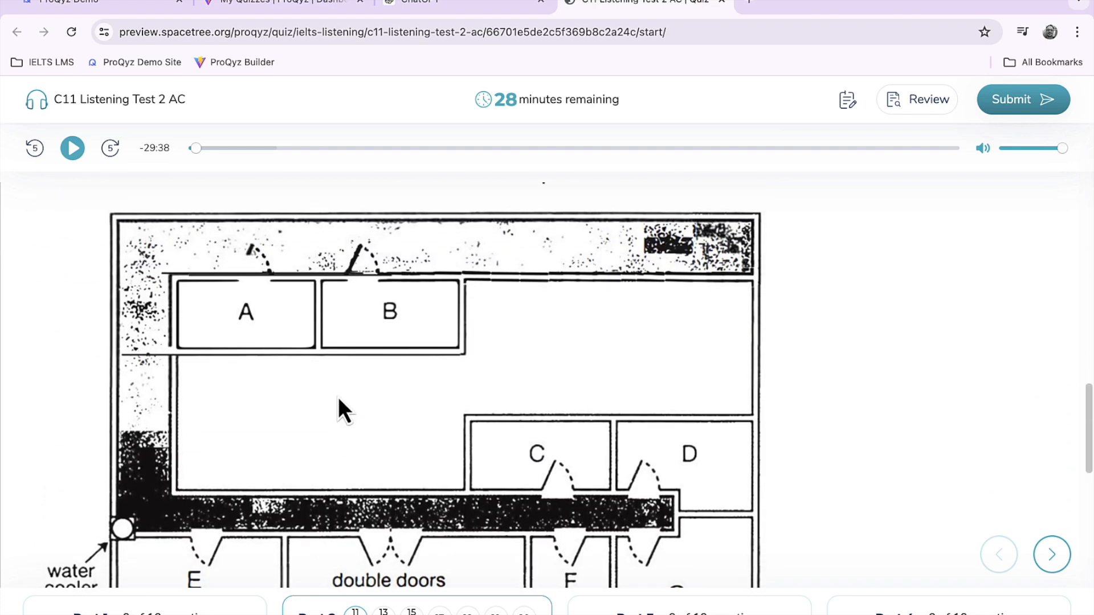
scroll(338, 397, down, 3)
scroll(337, 397, down, 5)
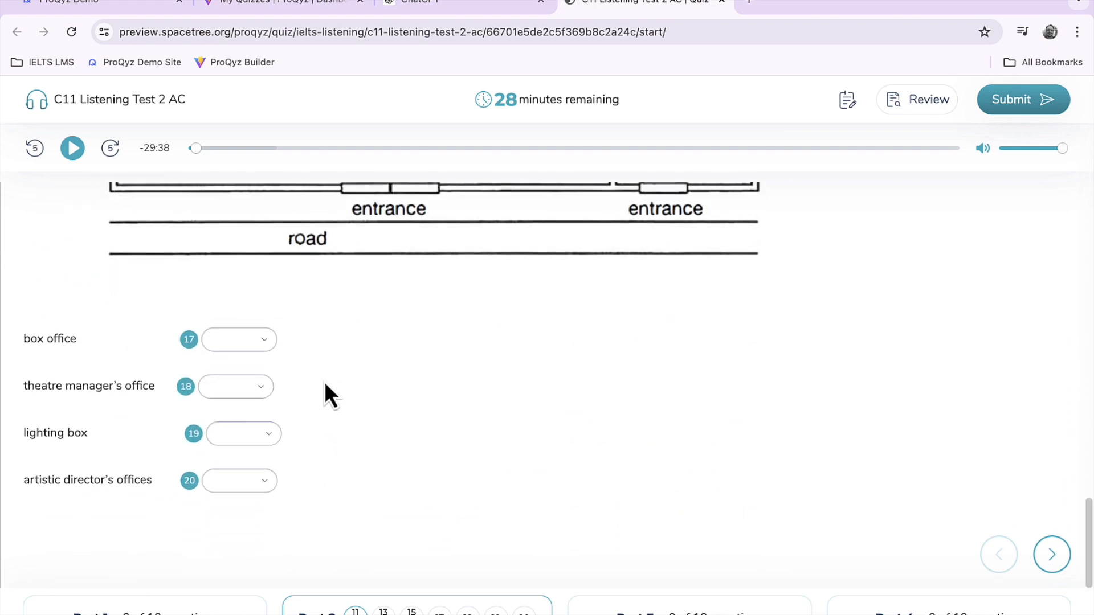
click(266, 344)
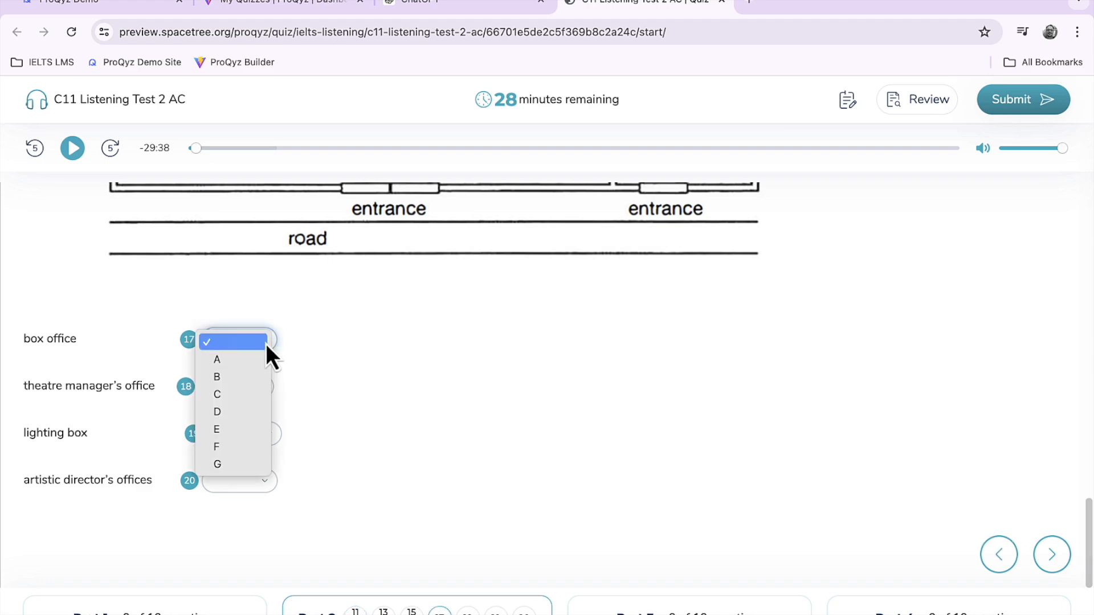
click(265, 343)
Step: Examine the Part 3 and Part 4 questions of the listening test and return to Part 1
click(700, 606)
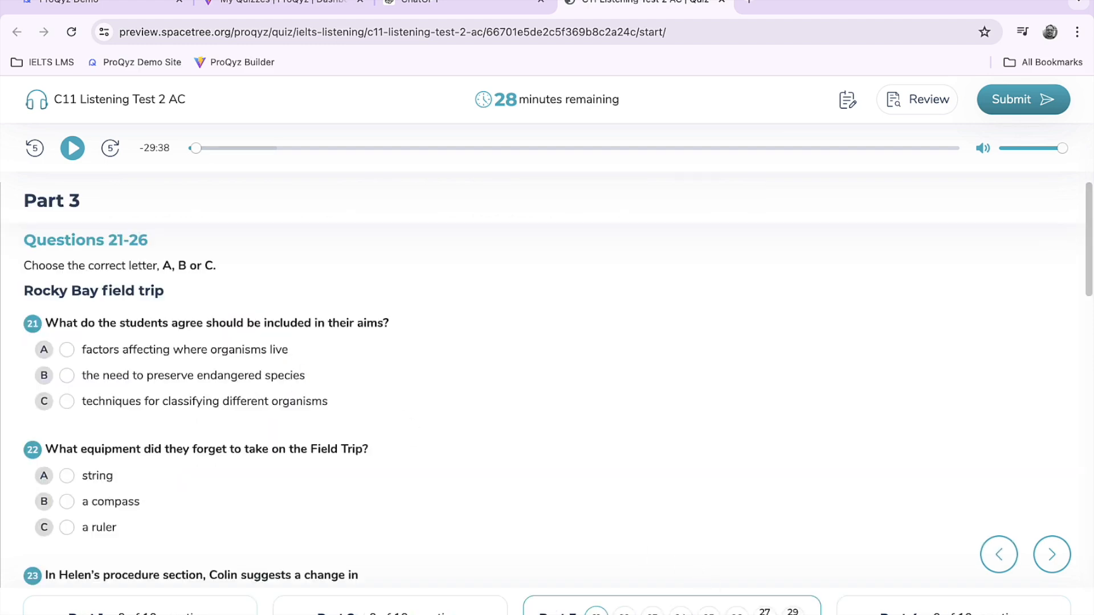
scroll(666, 394, down, 6)
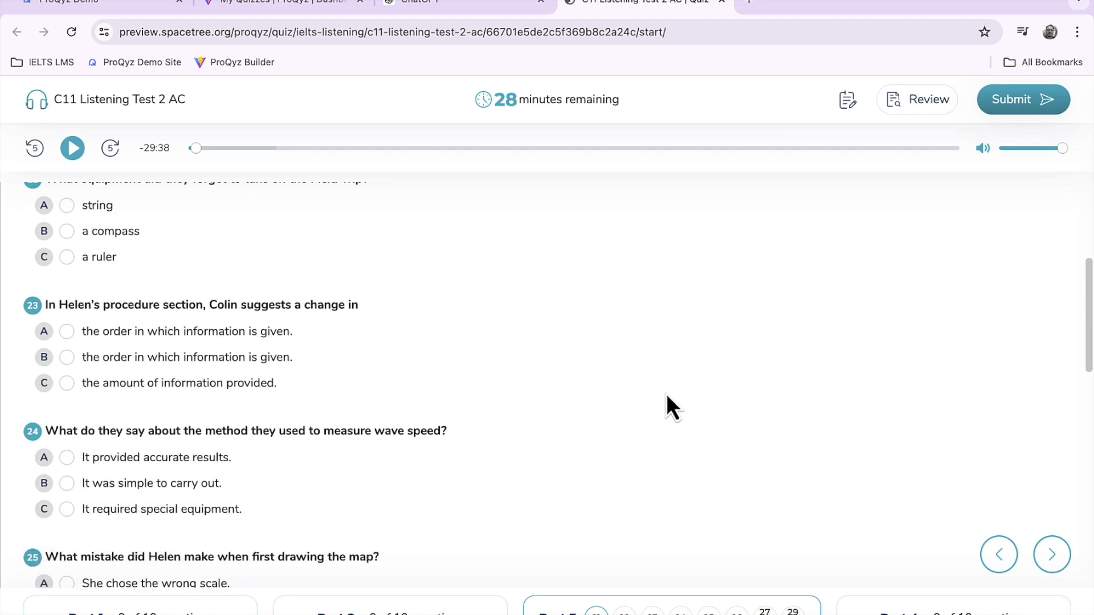
scroll(667, 396, down, 8)
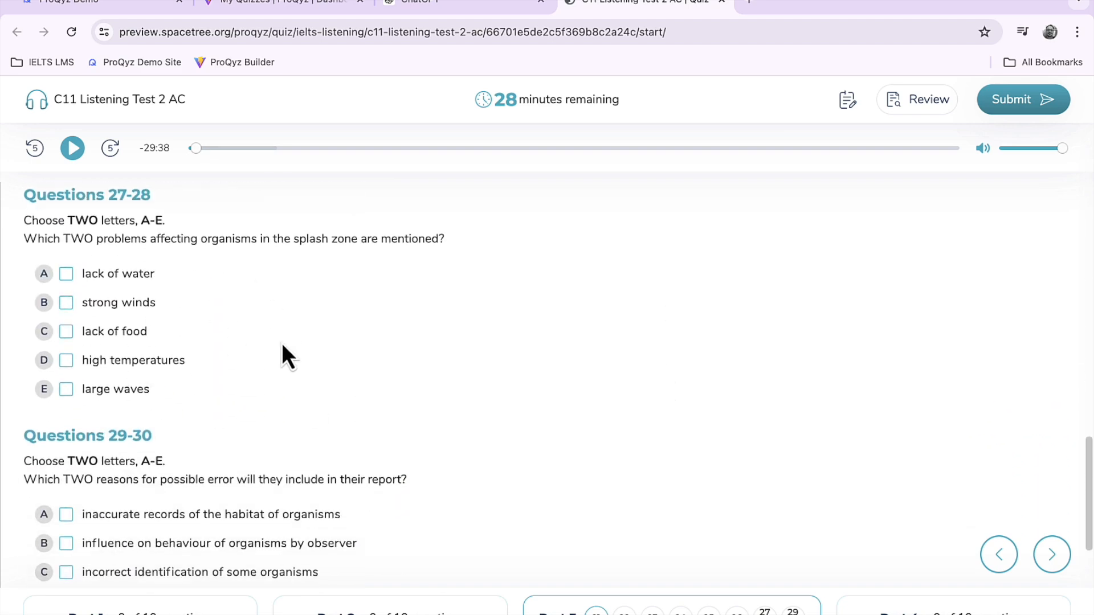
click(990, 605)
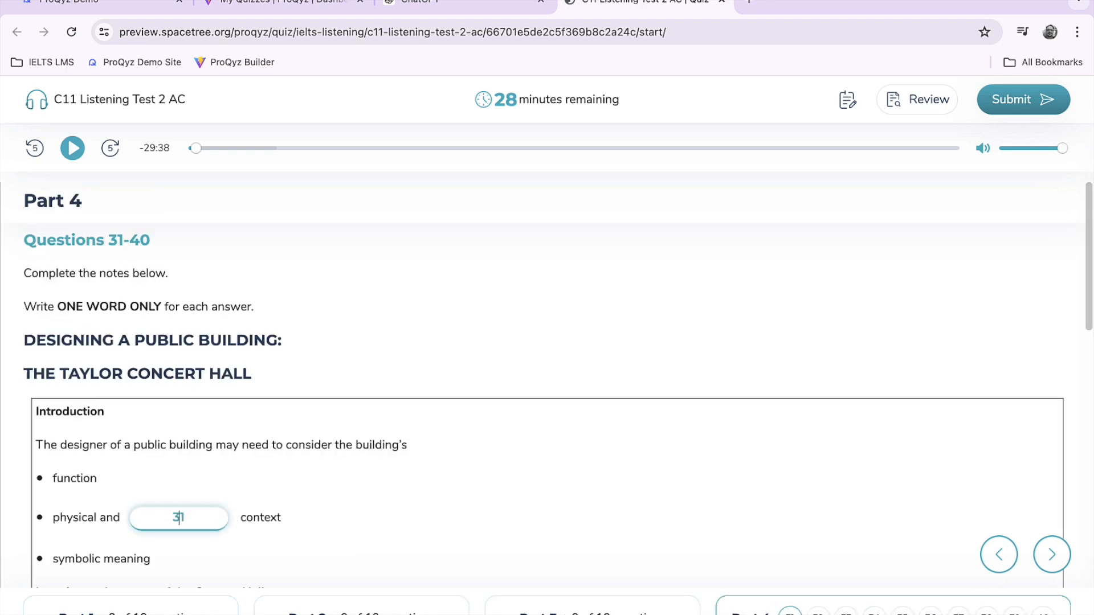
scroll(657, 481, down, 5)
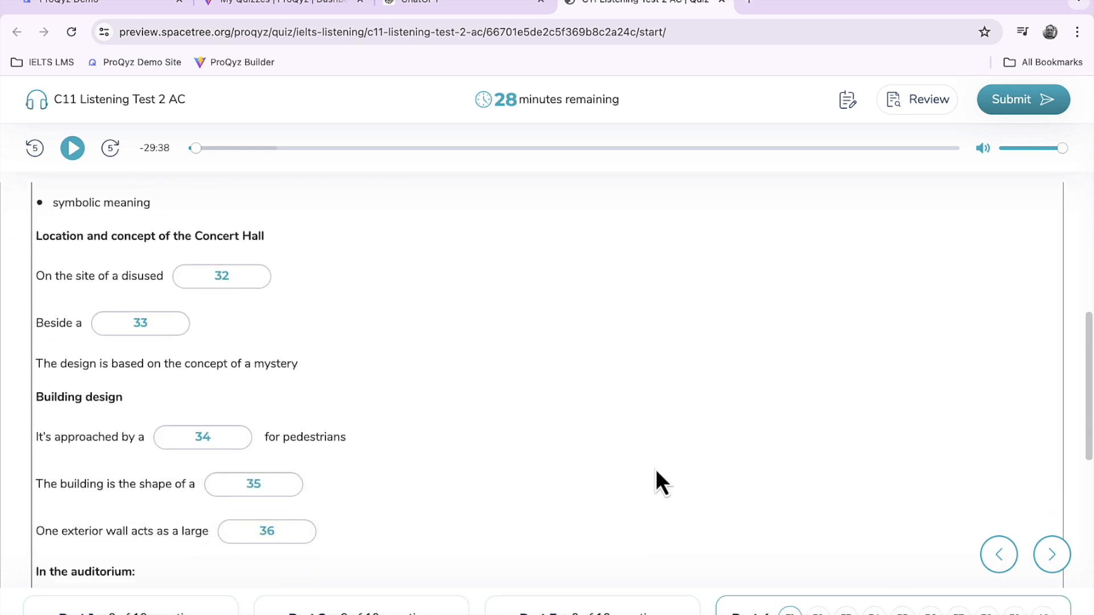
scroll(655, 470, down, 3)
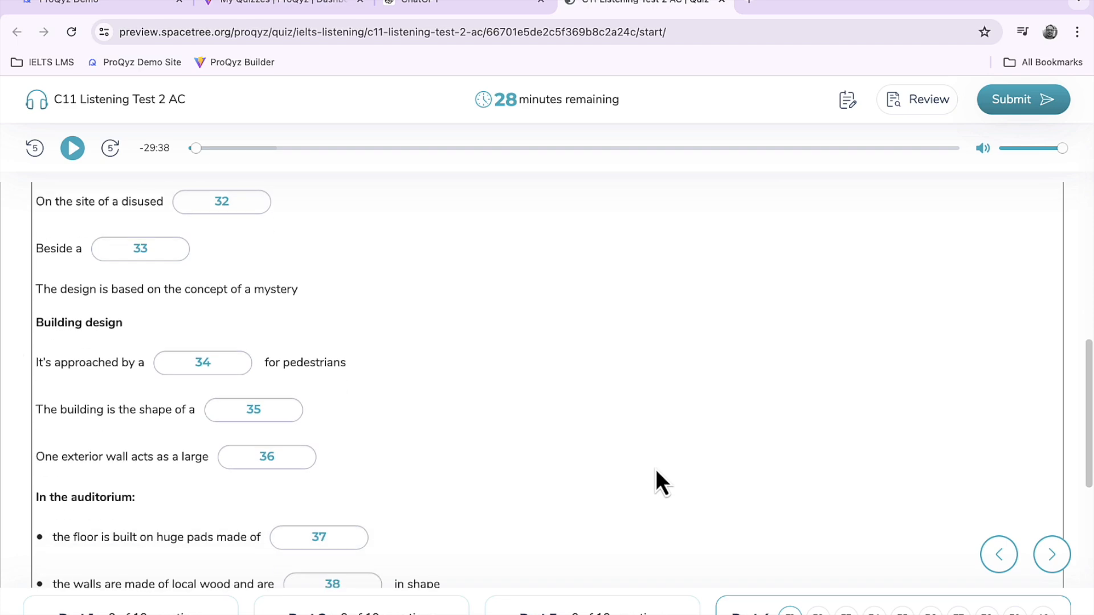
scroll(656, 470, up, 8)
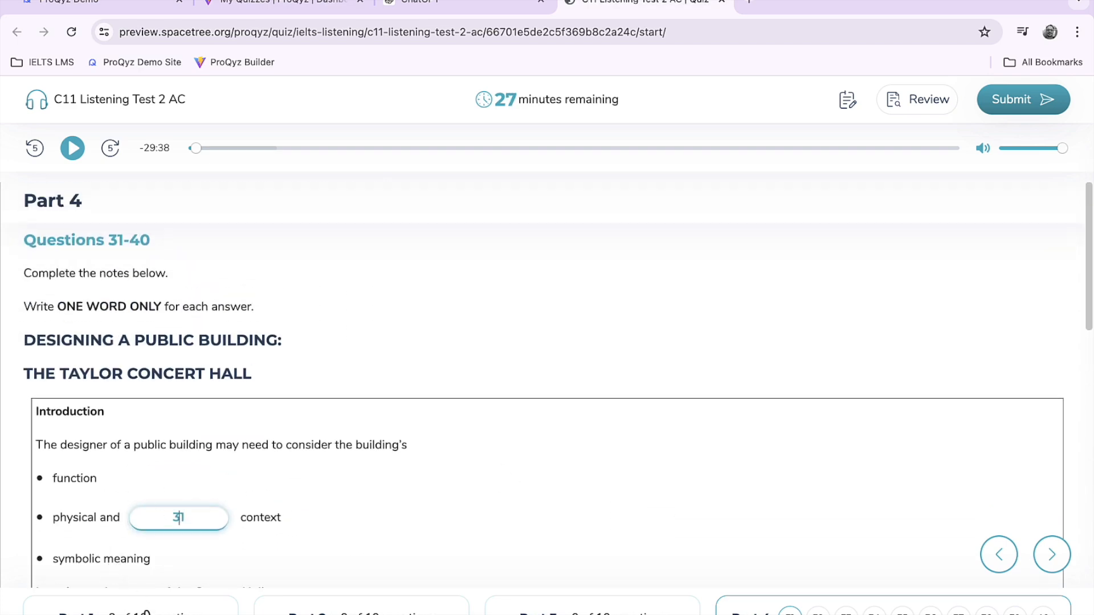
click(142, 611)
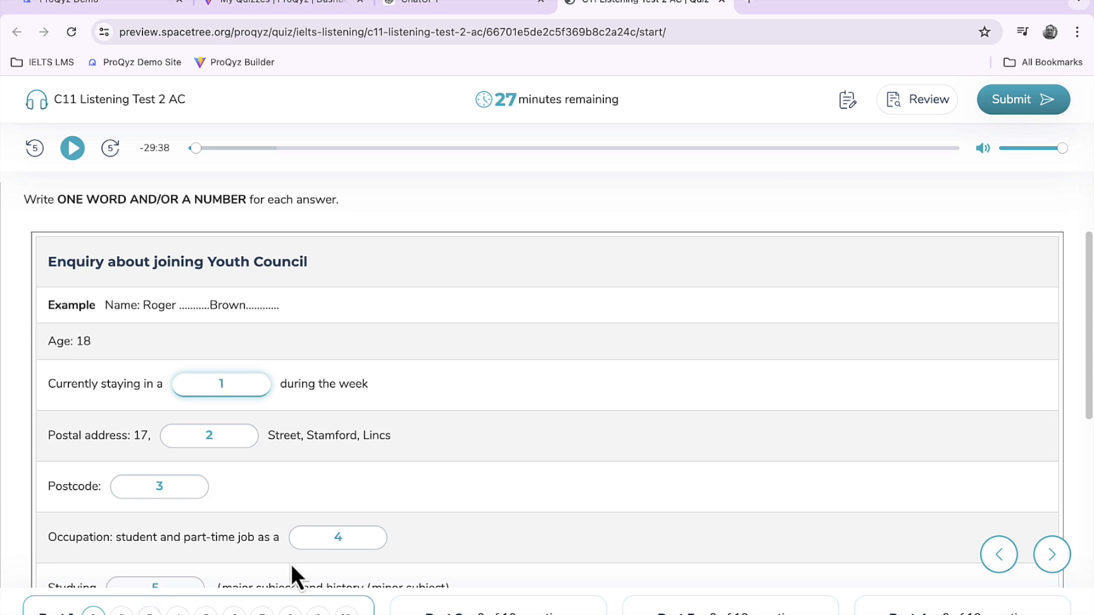
Step: Start a new quiz of the Listening type from the My Quizzes page
click(293, 6)
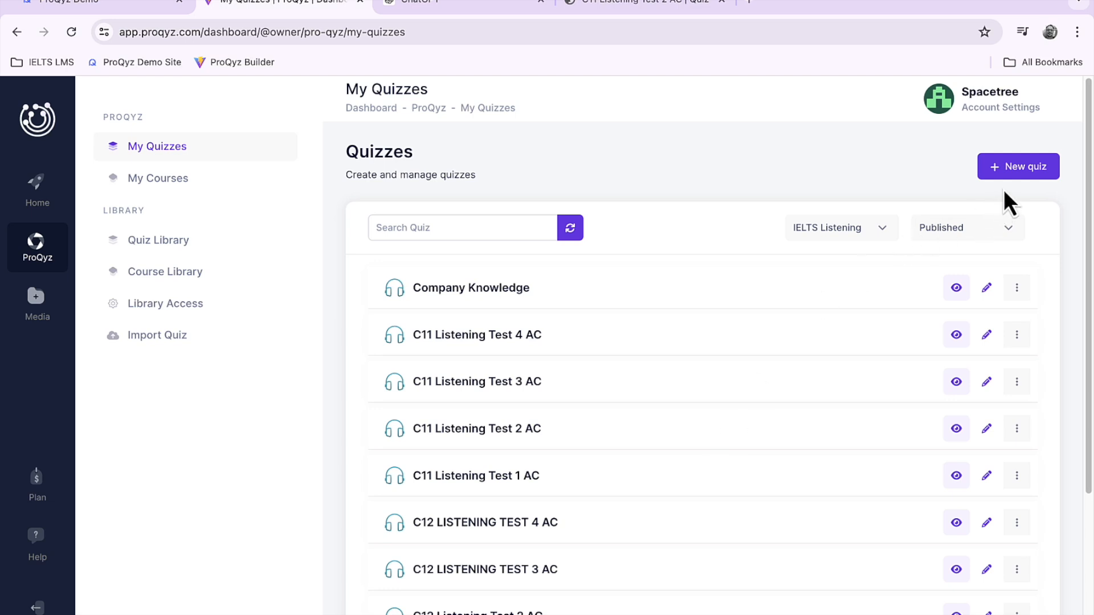
click(1035, 176)
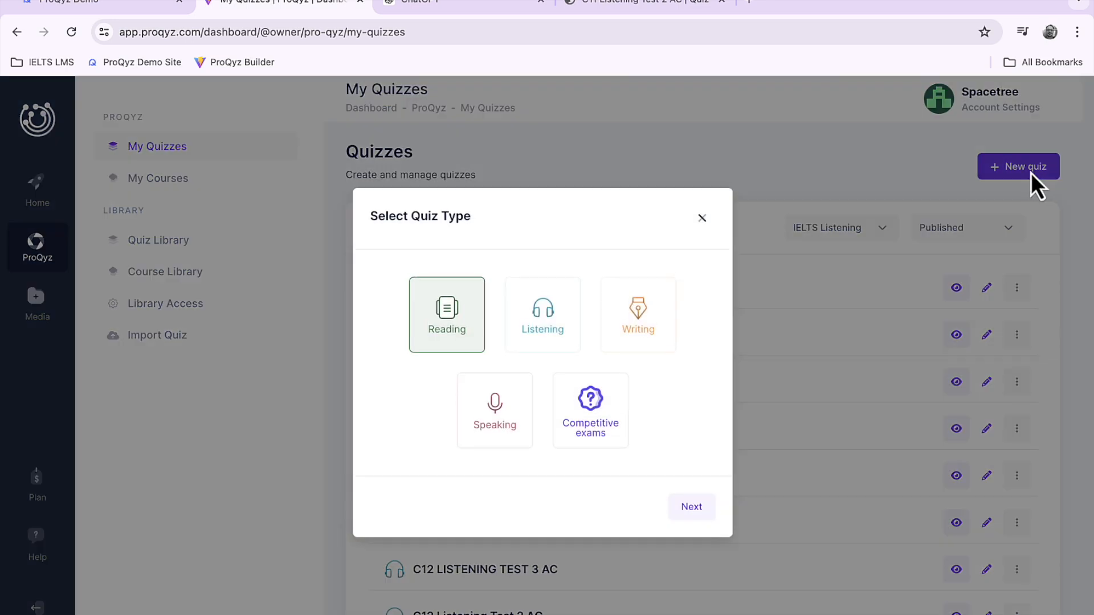
click(549, 339)
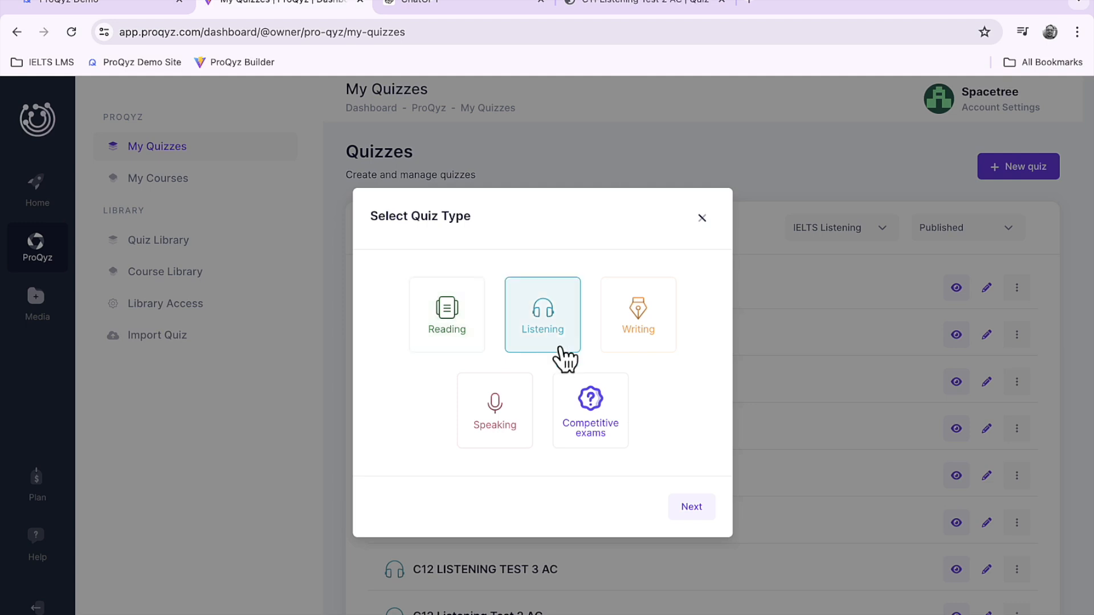
click(692, 508)
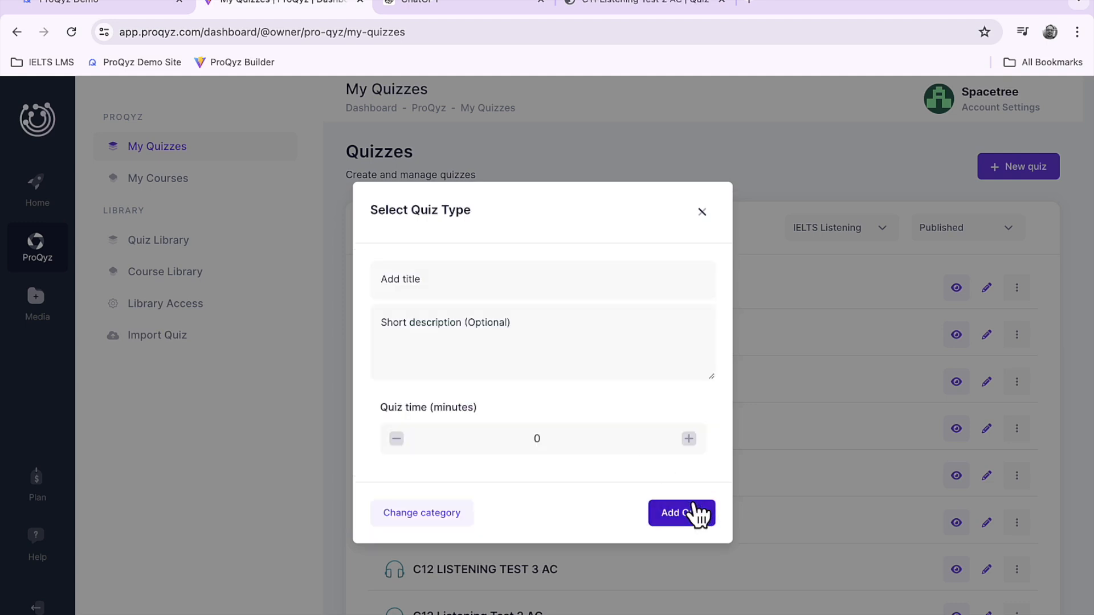
Step: Title the quiz "Today's Test", set its time to 20 minutes and add it
click(490, 291)
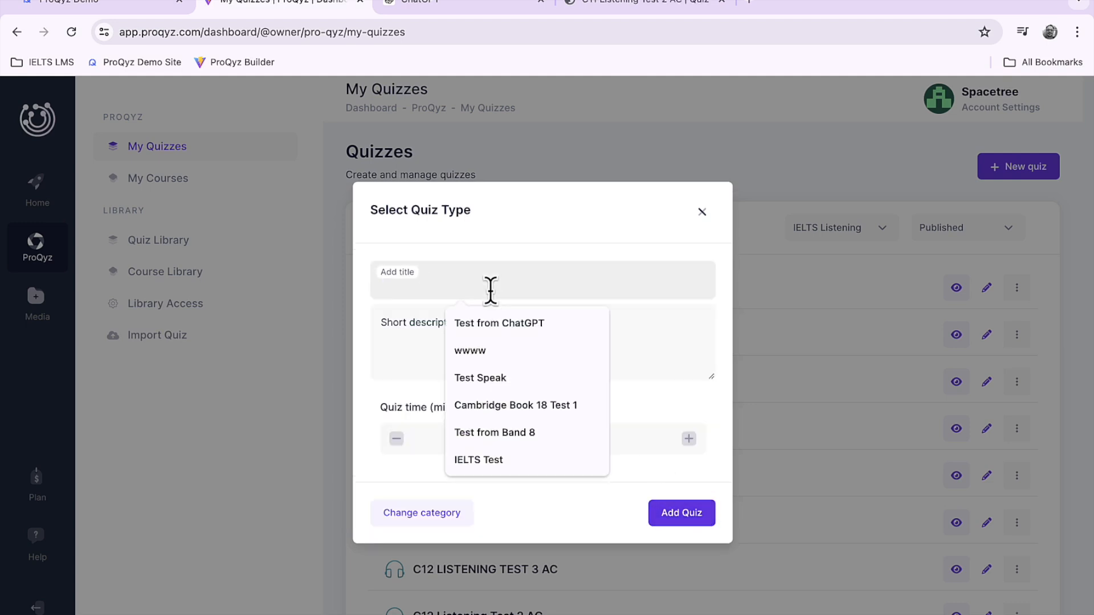
text(Toda)
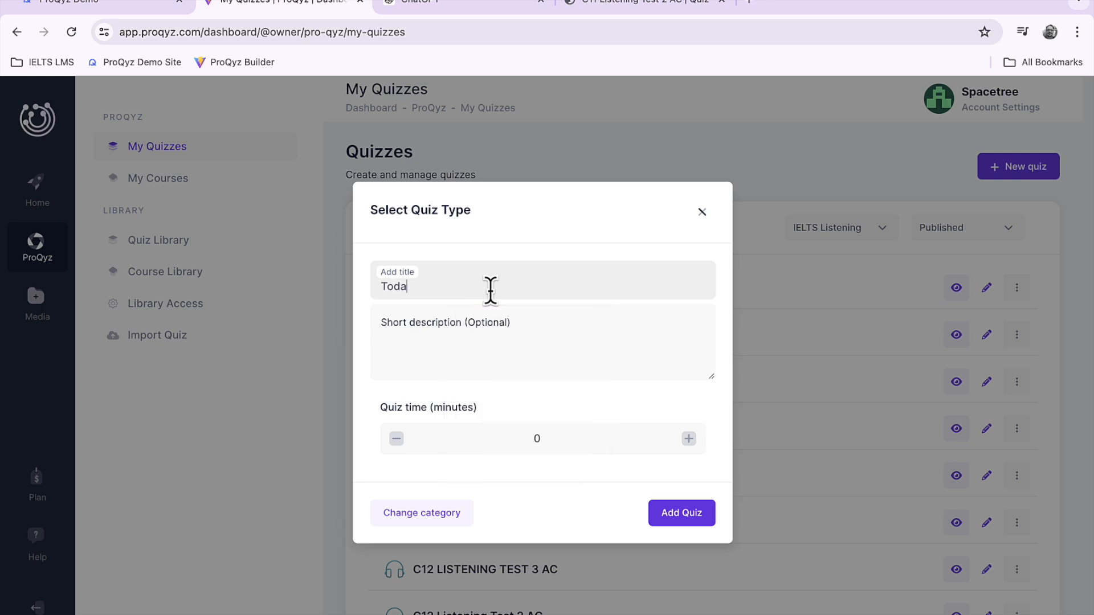
text(y's Test)
click(687, 440)
click(688, 440)
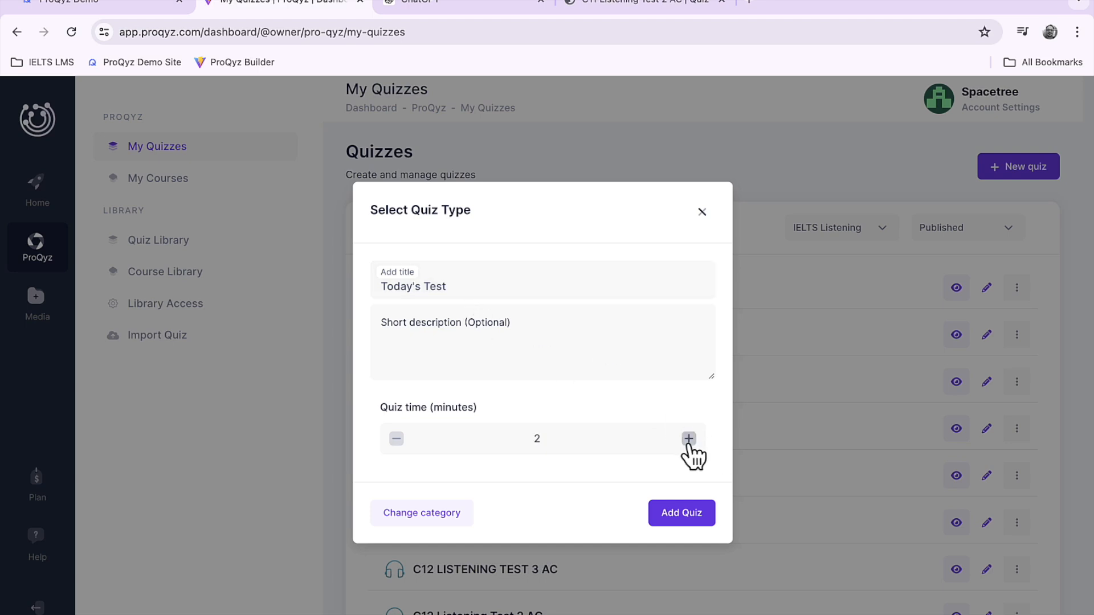
drag(543, 439, 534, 439)
text(40)
click(660, 512)
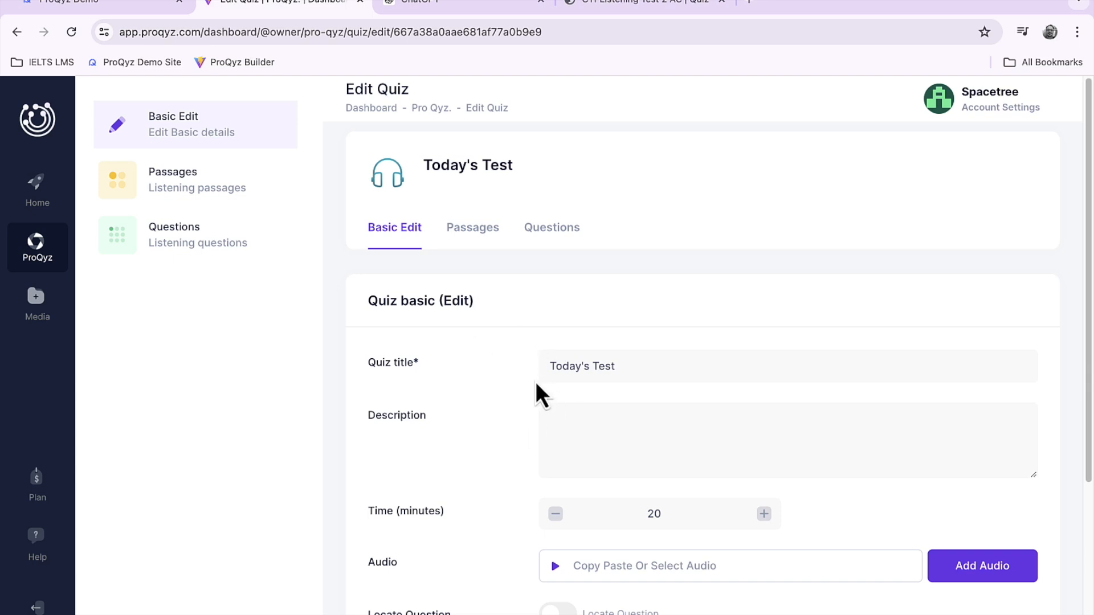
Step: Copy the link of the file_example_MP3_2MG.mp3 audio last modified 23/04/2024 in the media file manager
scroll(536, 381, down, 2)
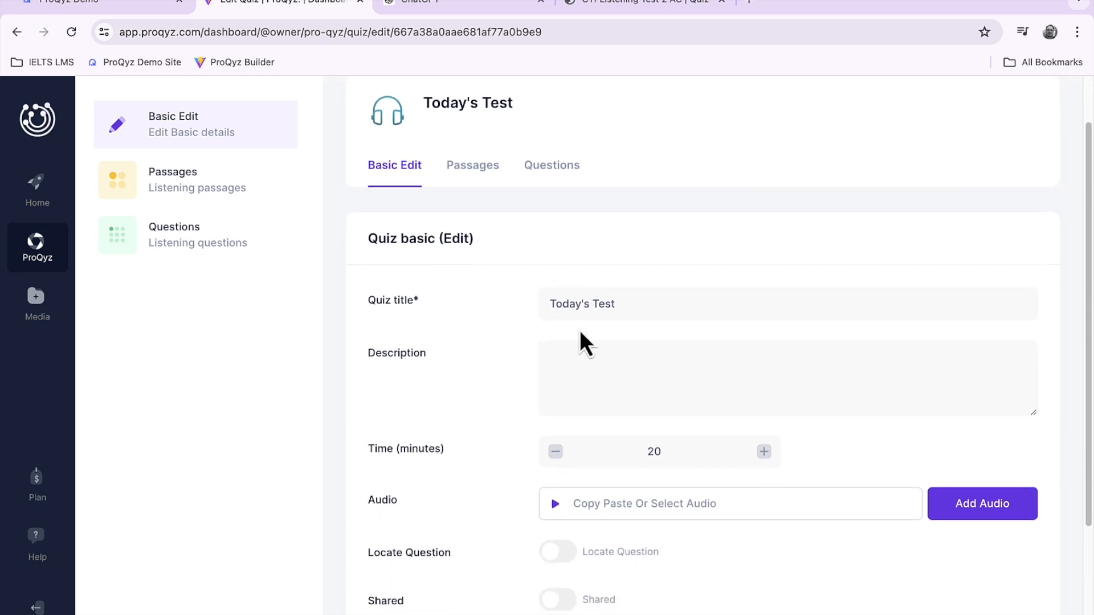
scroll(717, 371, down, 4)
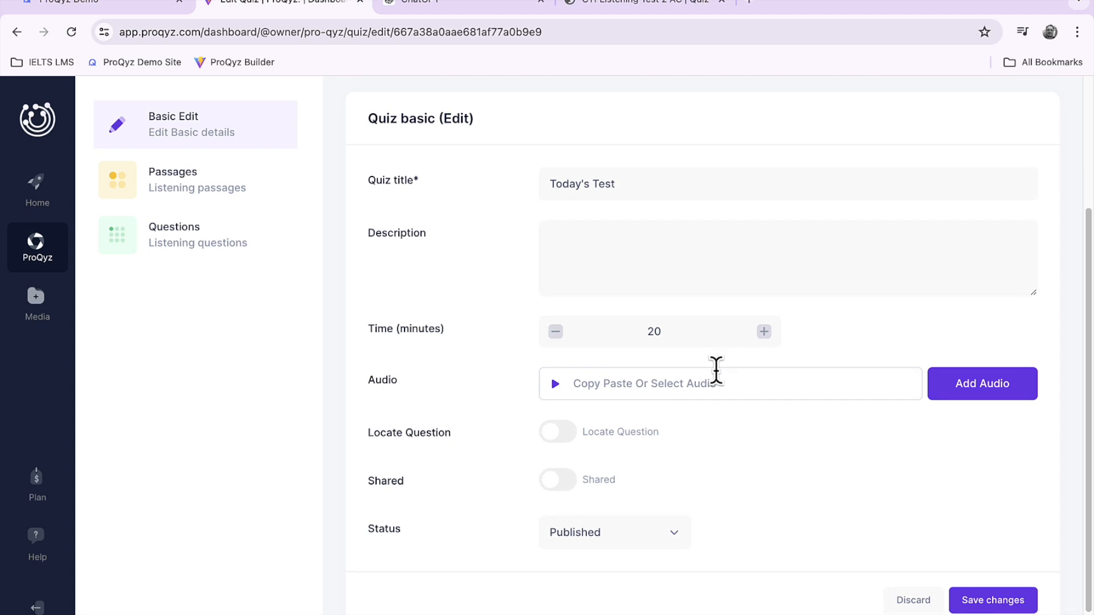
scroll(717, 371, up, 1)
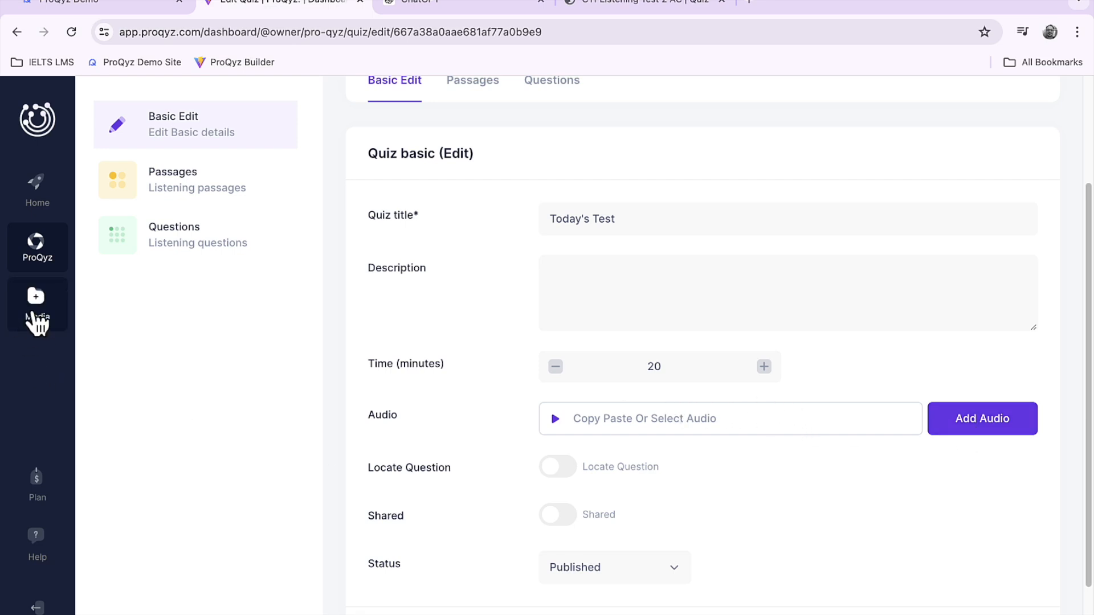
click(36, 313)
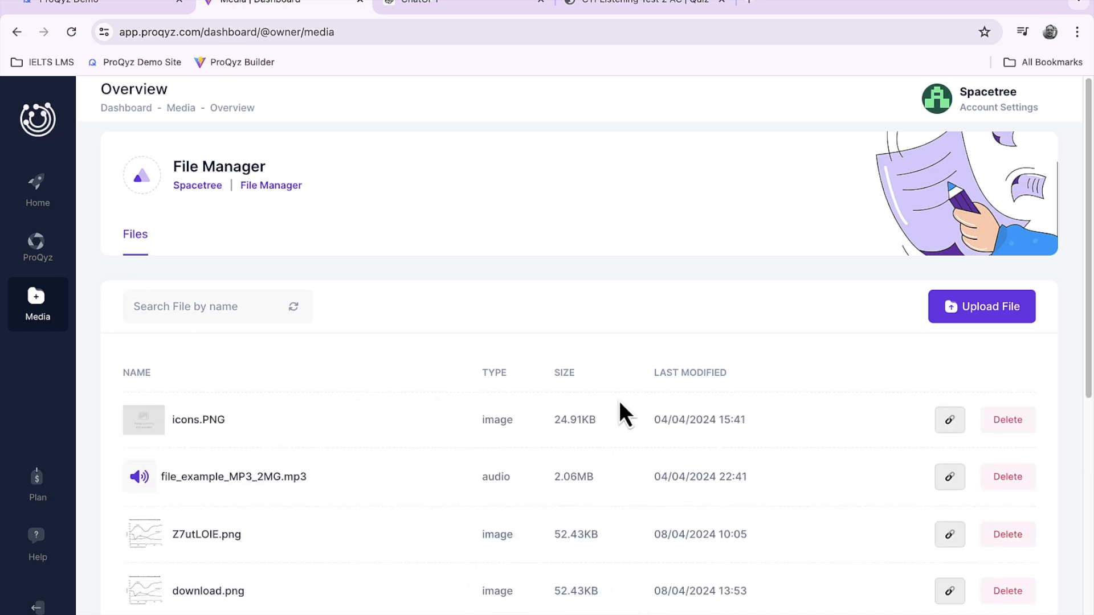
scroll(620, 404, down, 3)
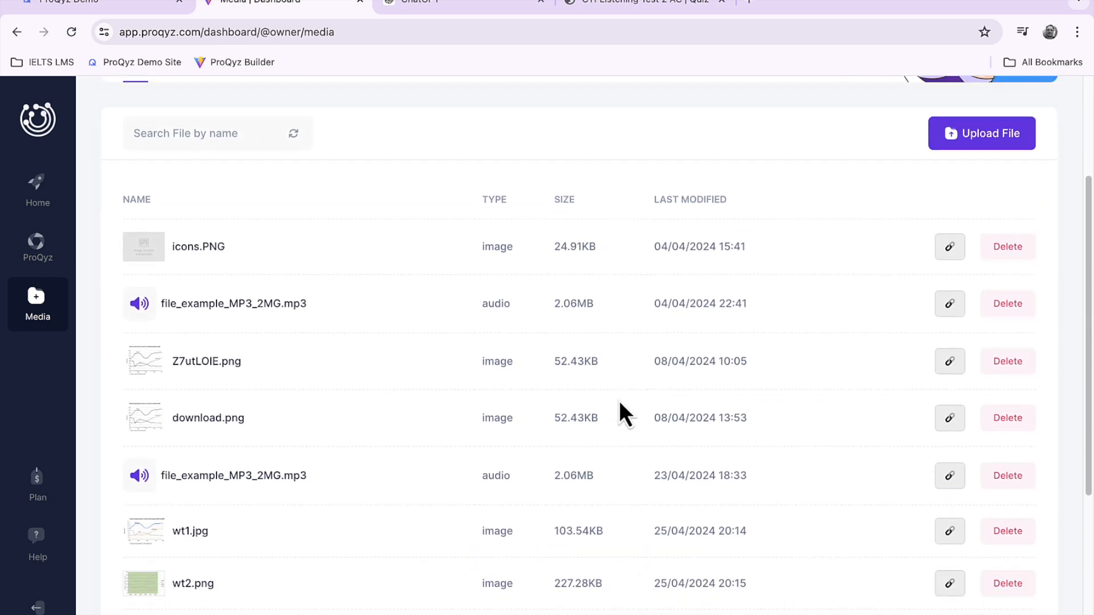
scroll(620, 403, down, 1)
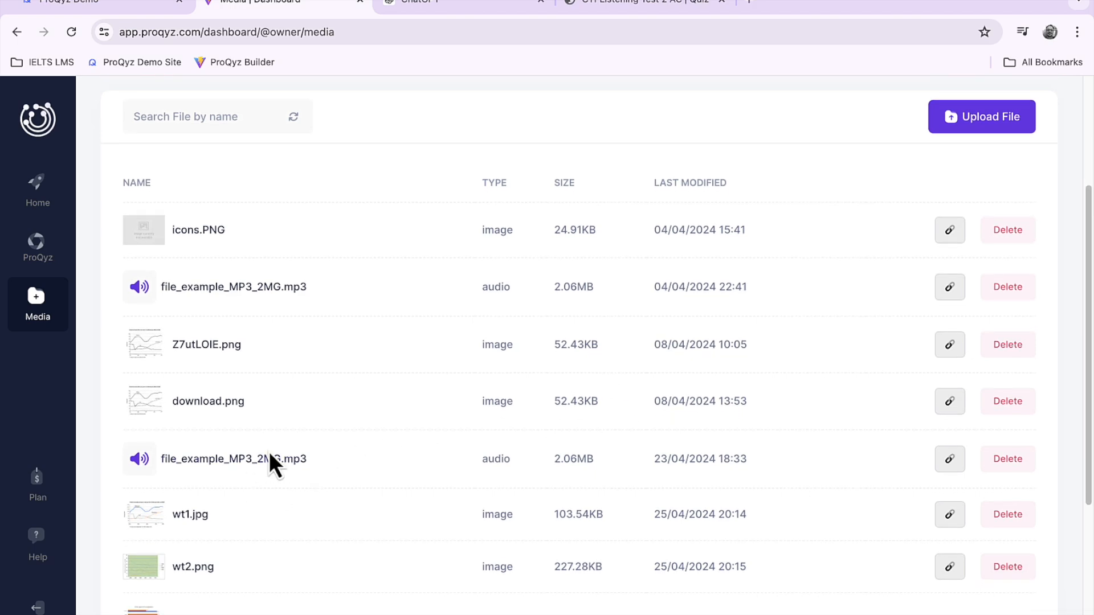
click(957, 472)
Step: Open the "Today's Test" quiz for editing and paste the copied MP3 link as its audio
click(39, 259)
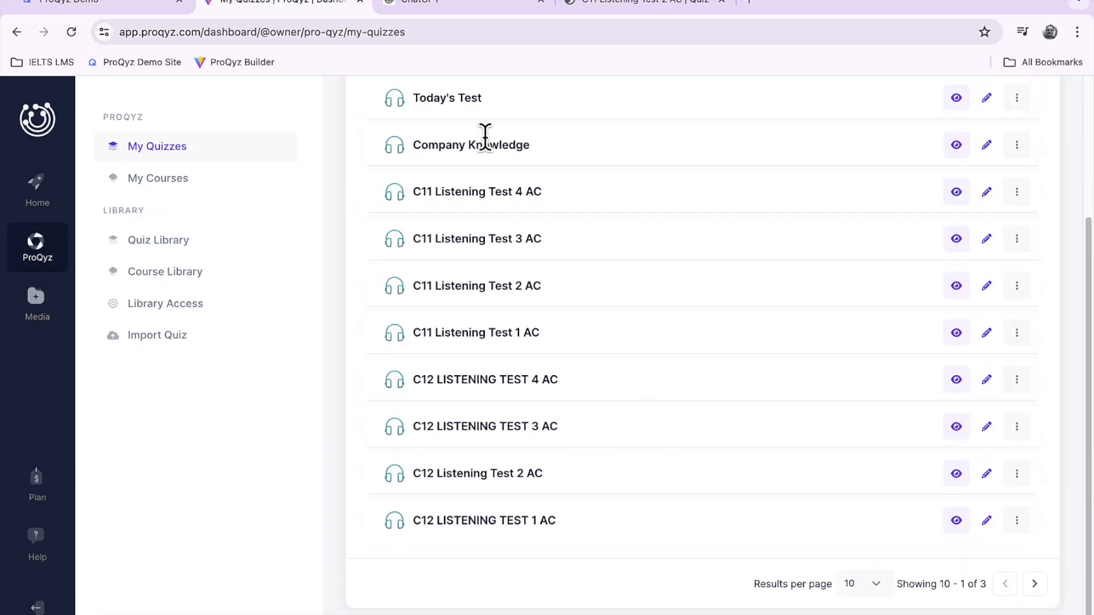
scroll(529, 357, up, 3)
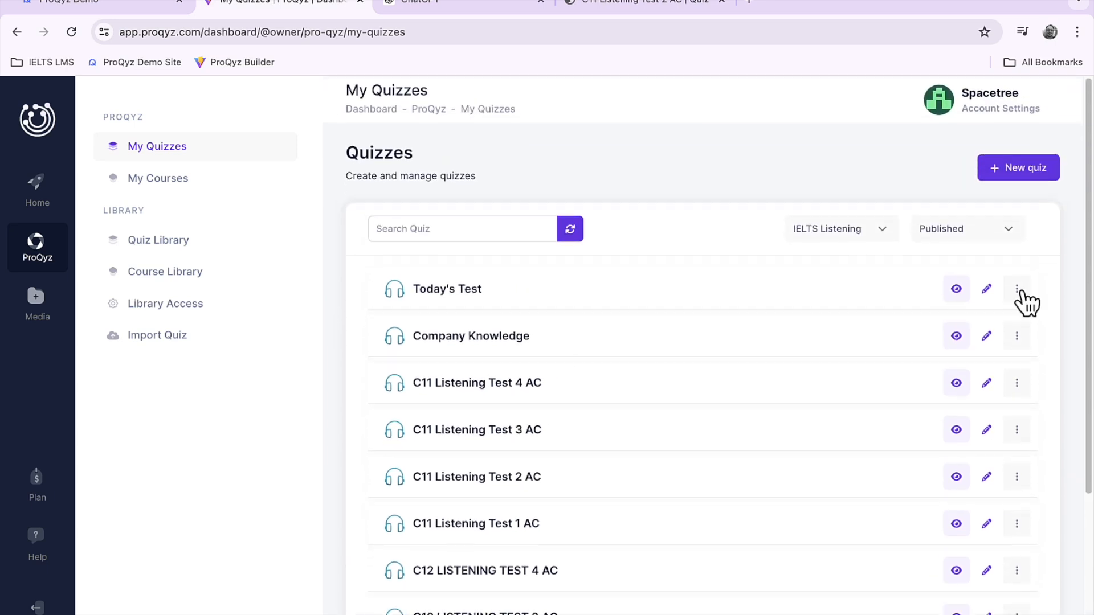
click(987, 289)
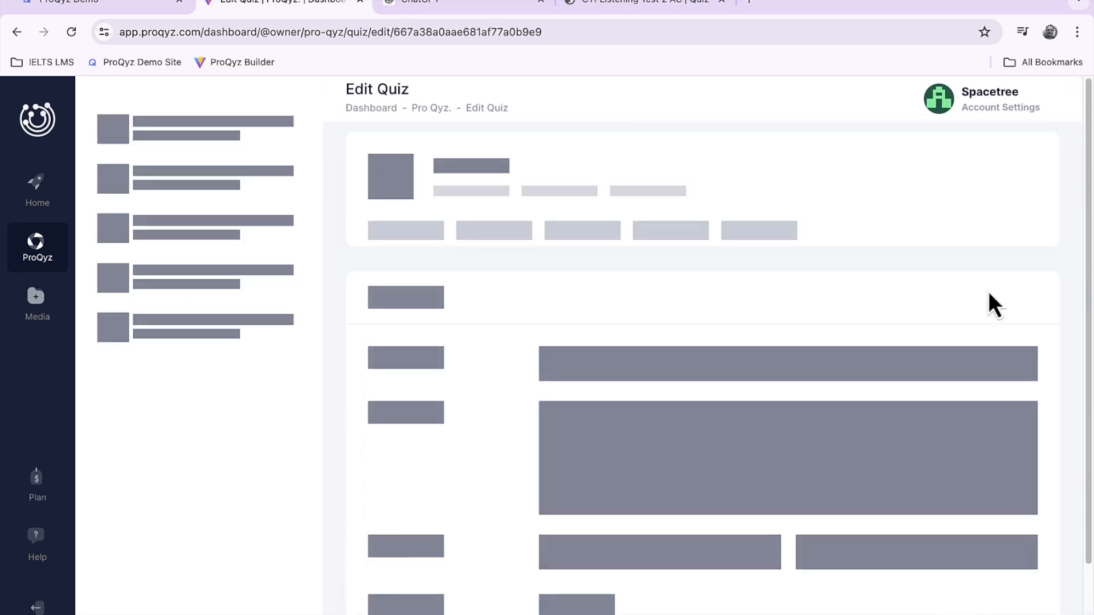
click(628, 554)
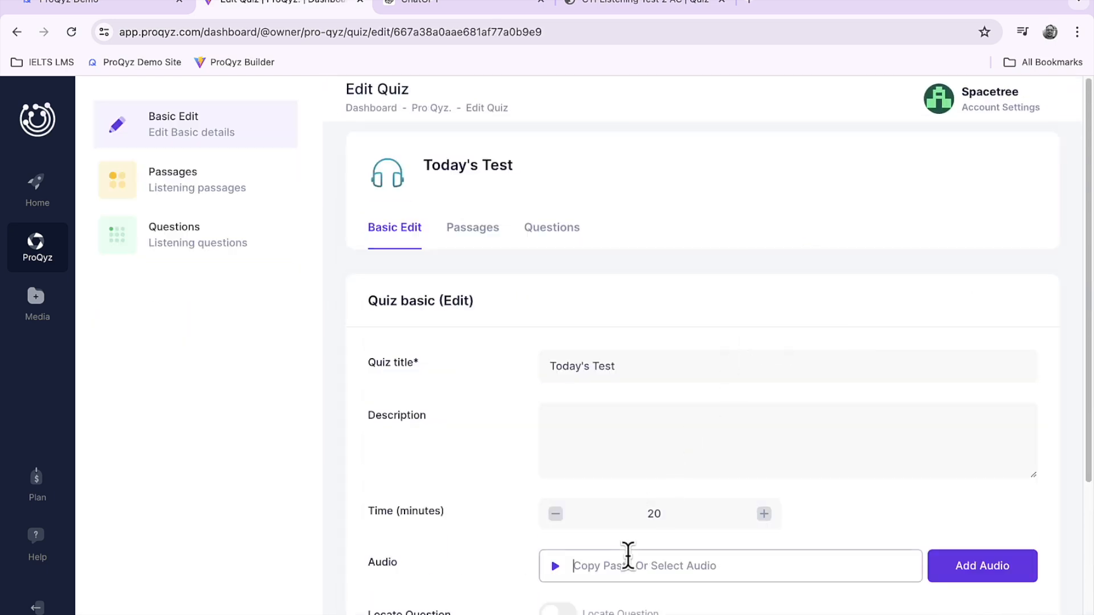
key(ctrl+v)
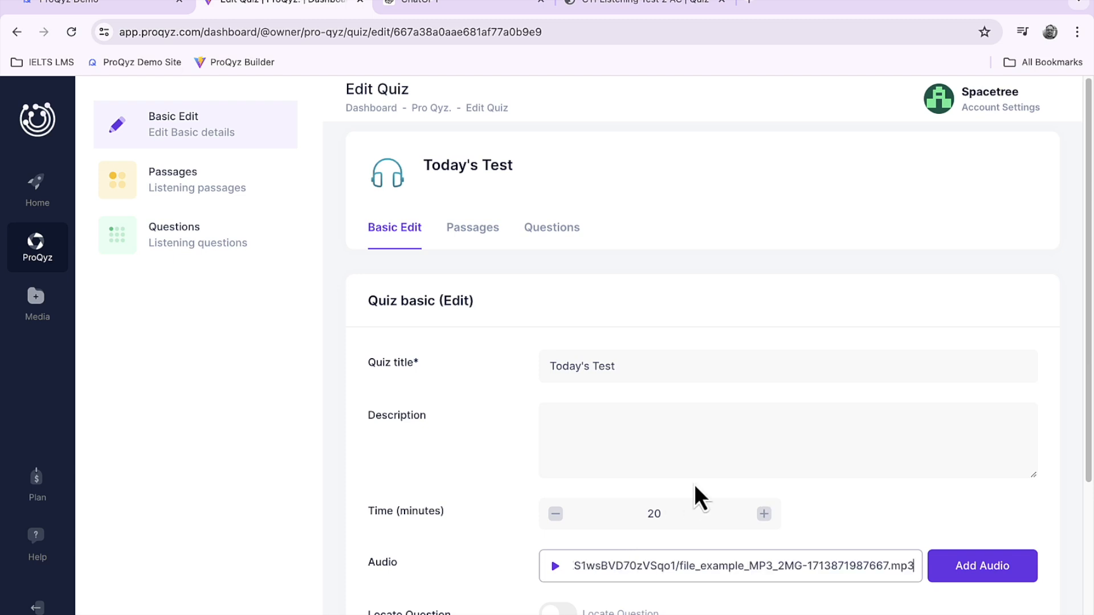
Step: Enable Locate Question for the quiz and save the changes to its basic details
scroll(696, 487, down, 4)
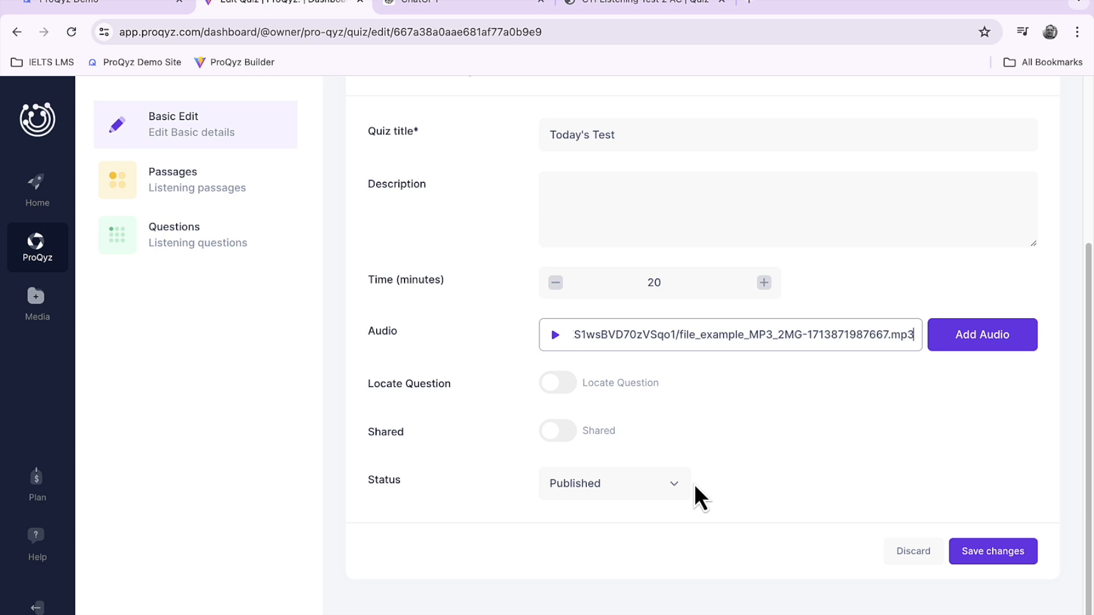
scroll(695, 484, up, 2)
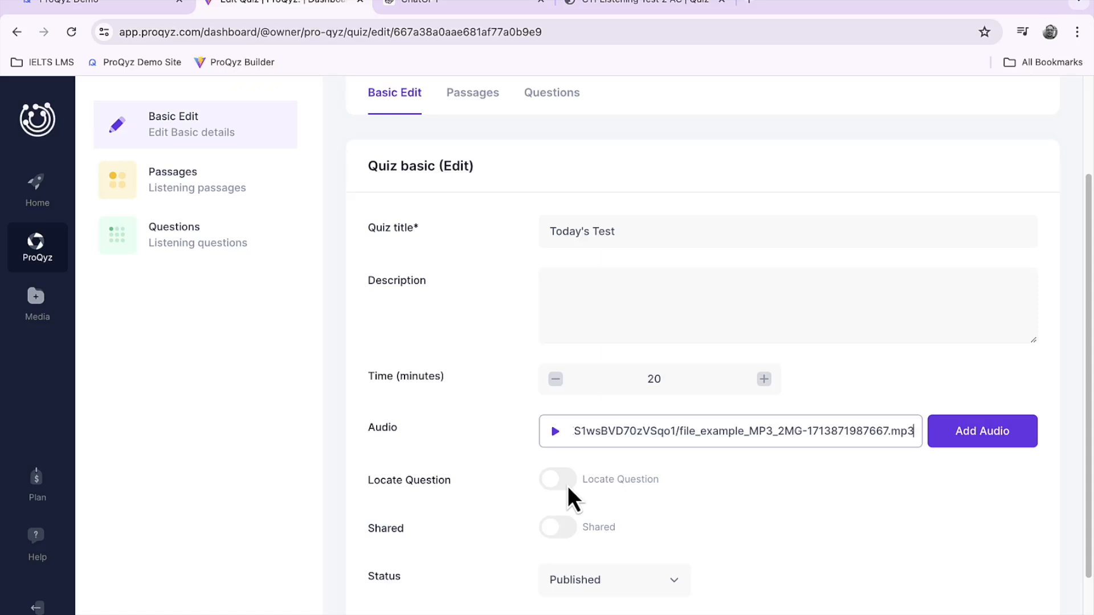
click(568, 488)
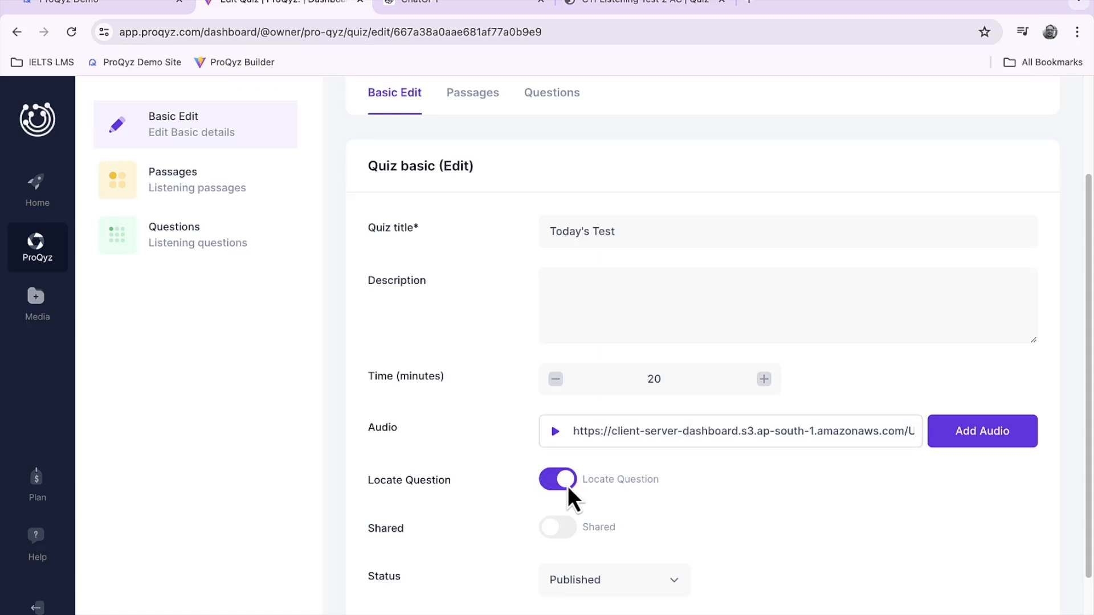
scroll(722, 516, down, 1)
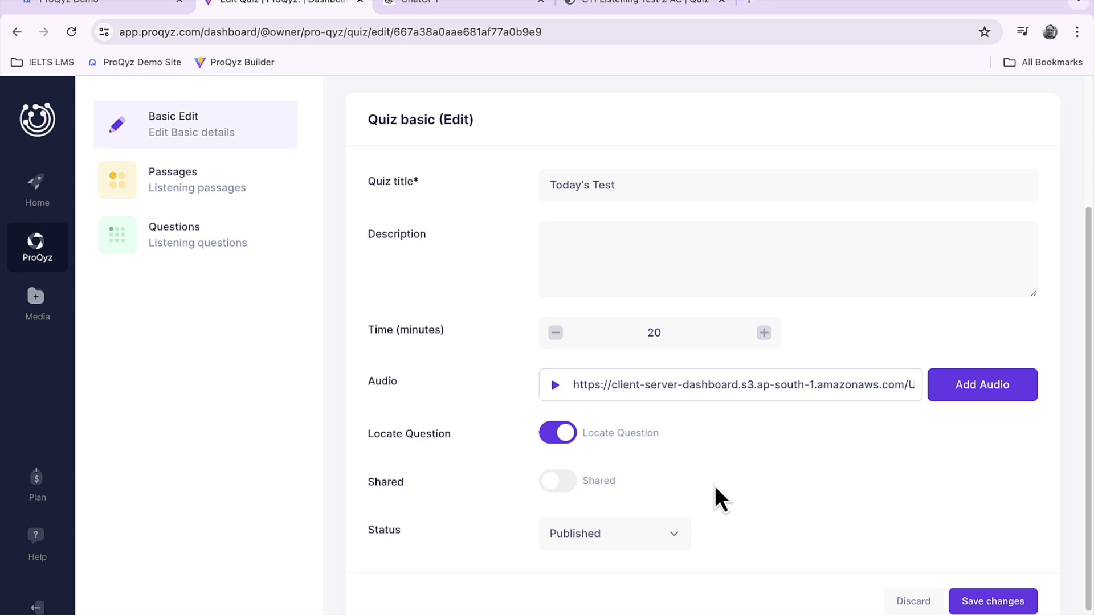
scroll(715, 488, up, 2)
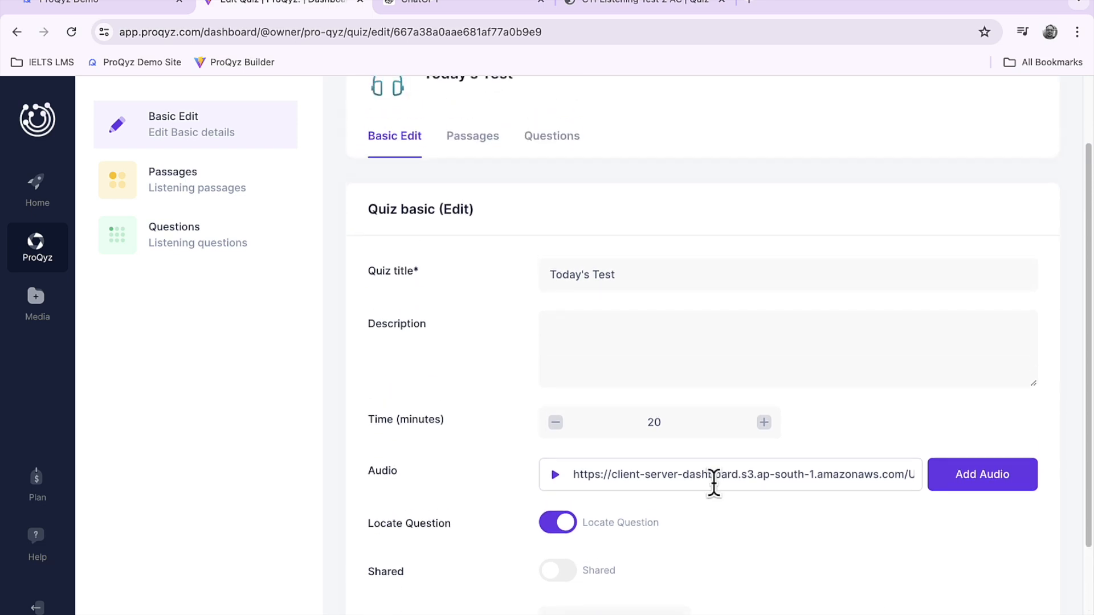
scroll(713, 483, down, 3)
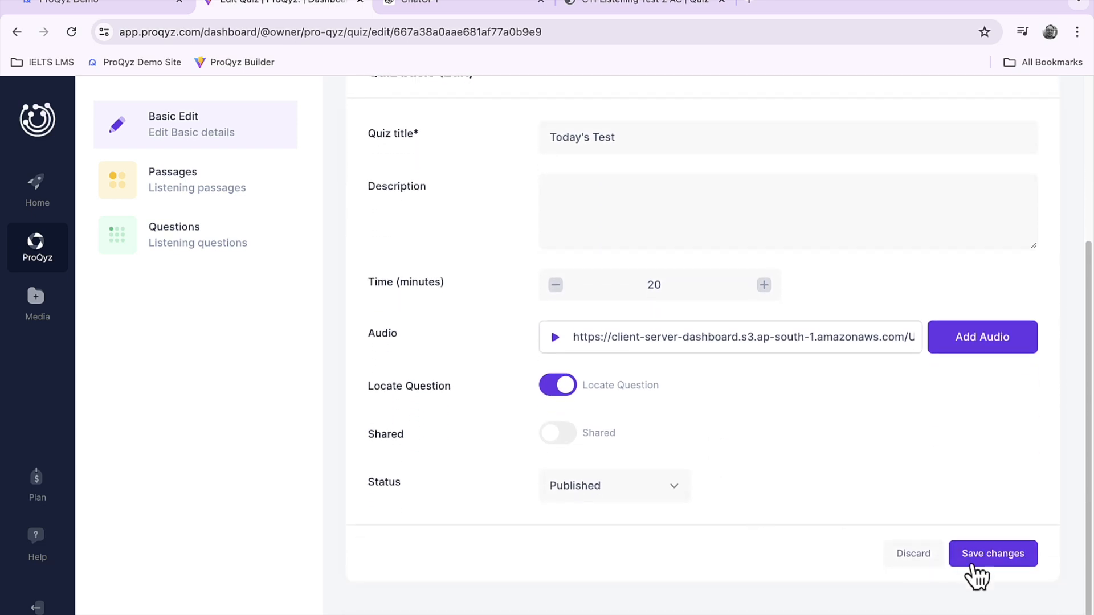
click(998, 557)
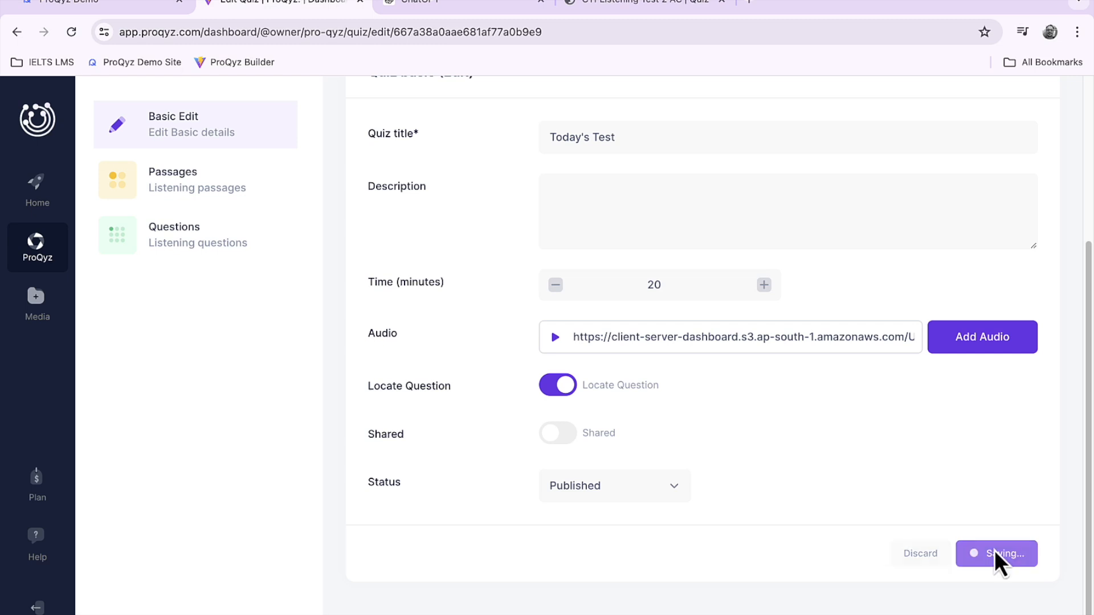
Step: Start a new listening passage titled "Part 1" and clear the placeholder text from its content
scroll(801, 439, up, 5)
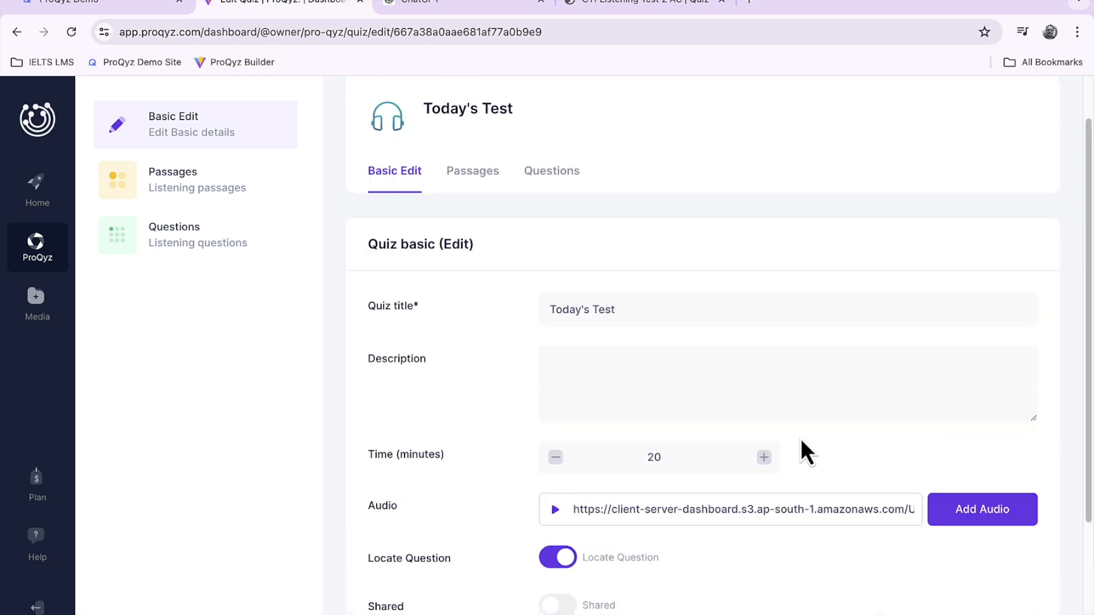
click(480, 229)
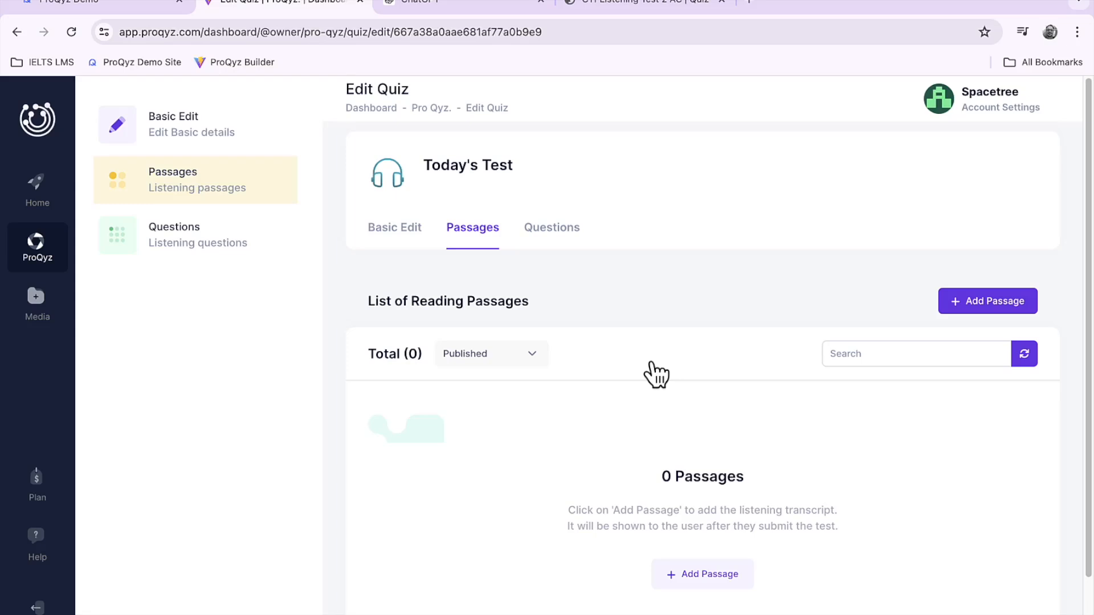
click(977, 306)
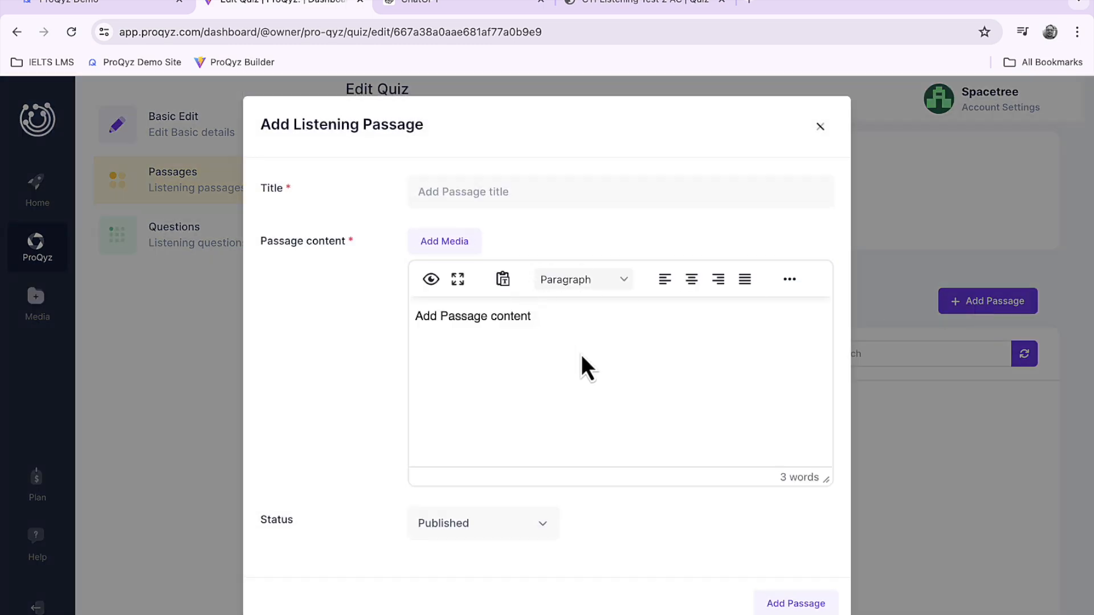
click(477, 189)
text(Part 1)
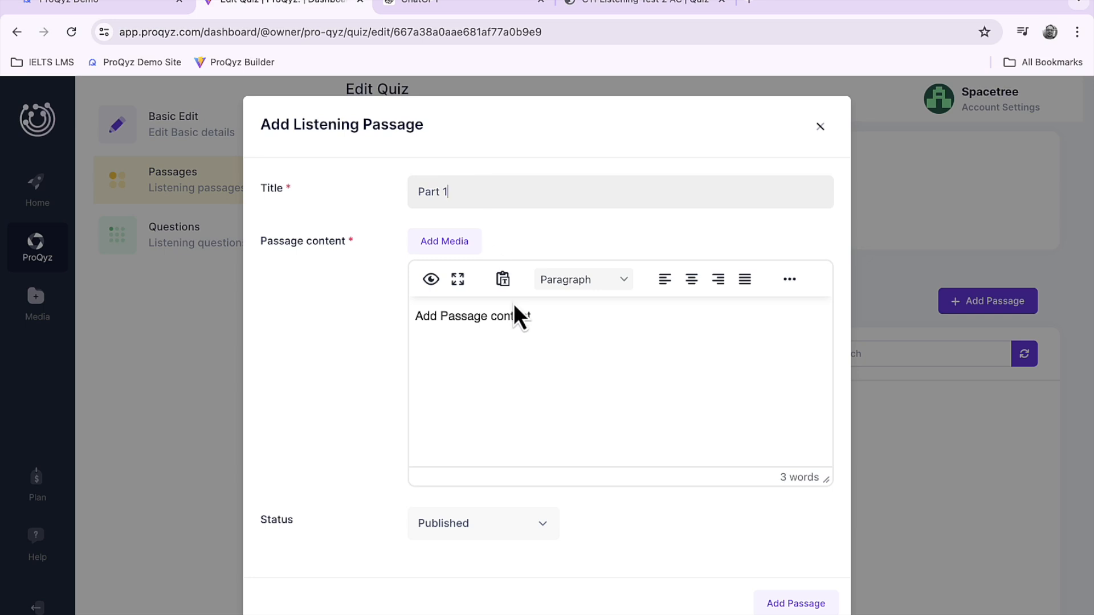
drag(540, 318, 374, 321)
key(BackSpace)
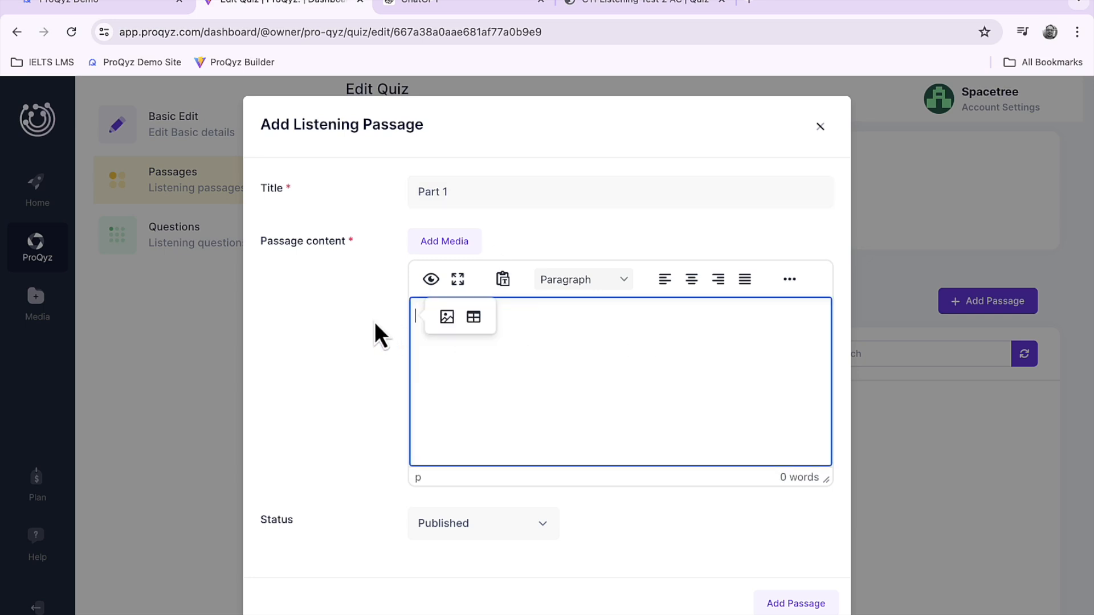
Step: Switch to ChatGPT and copy the library conversation script from the revised Part 1, whose table asks about the floors
click(431, 6)
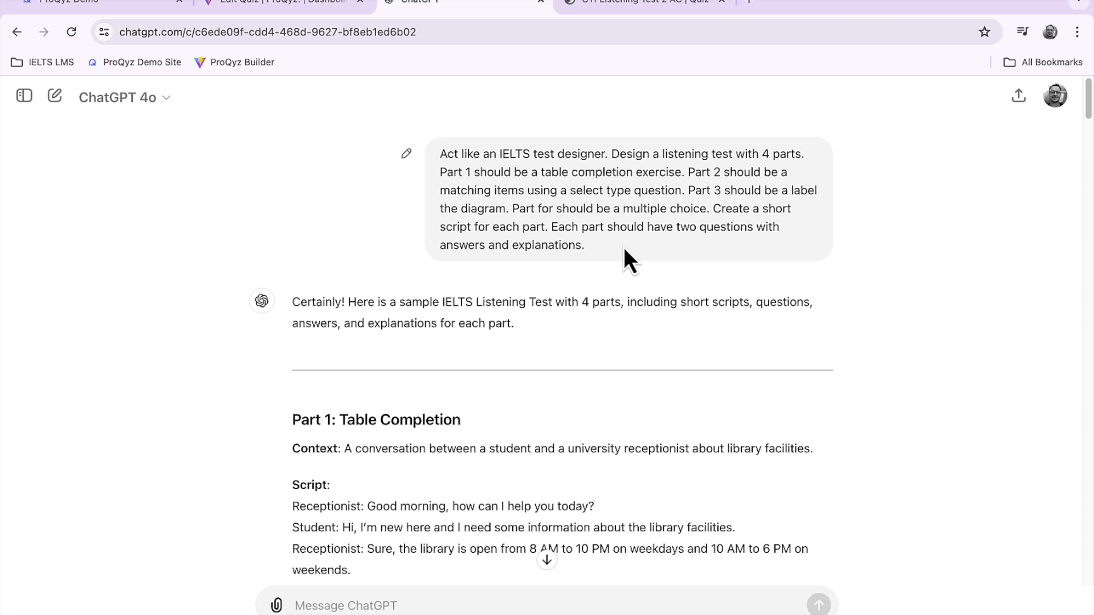
scroll(623, 248, down, 3)
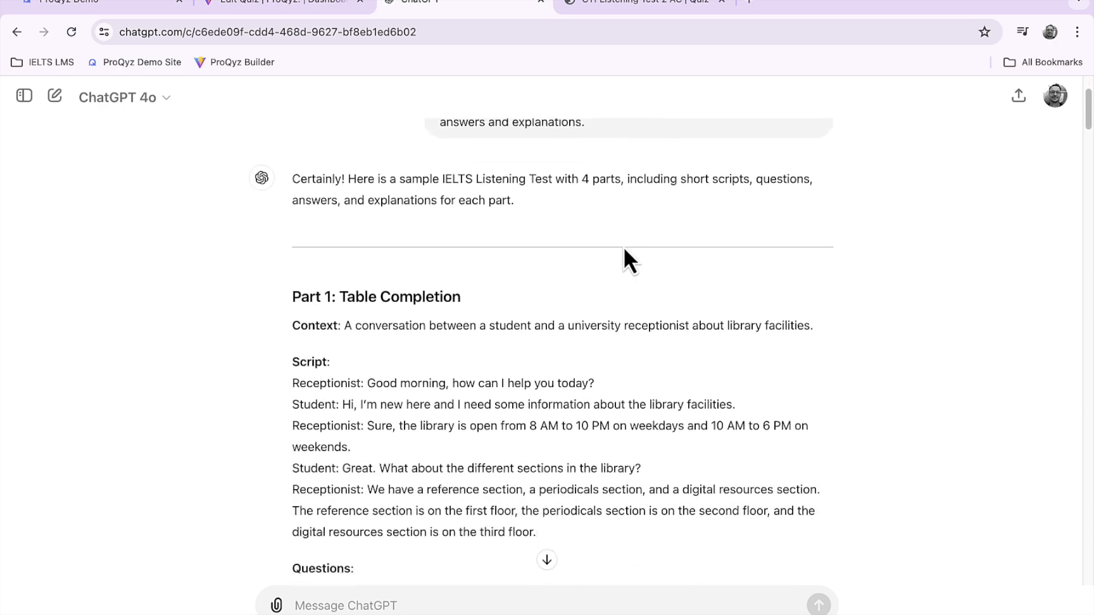
scroll(623, 247, down, 15)
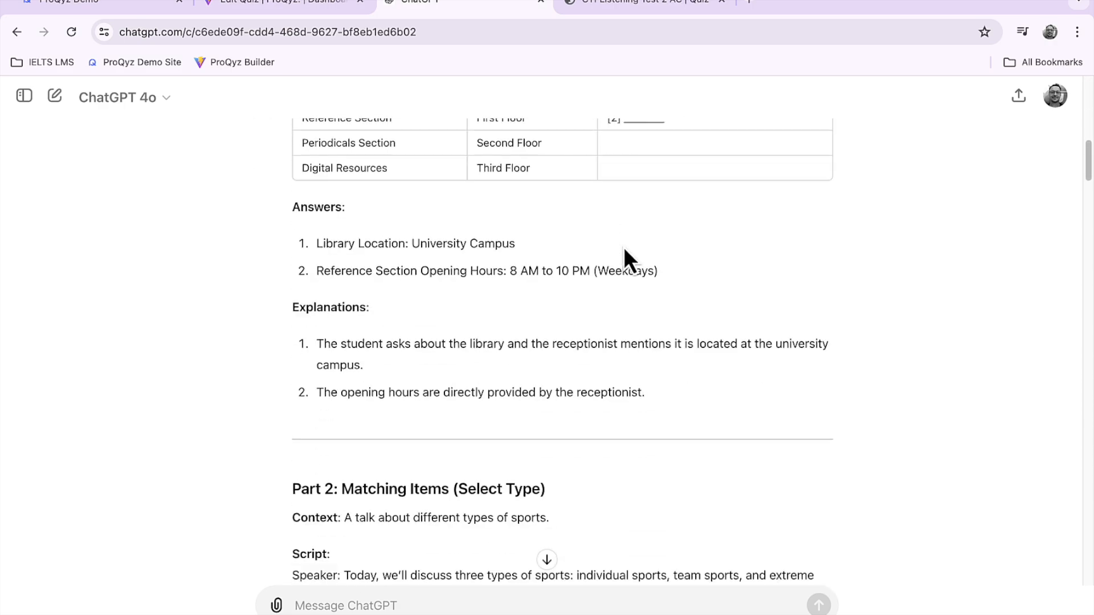
scroll(625, 251, down, 20)
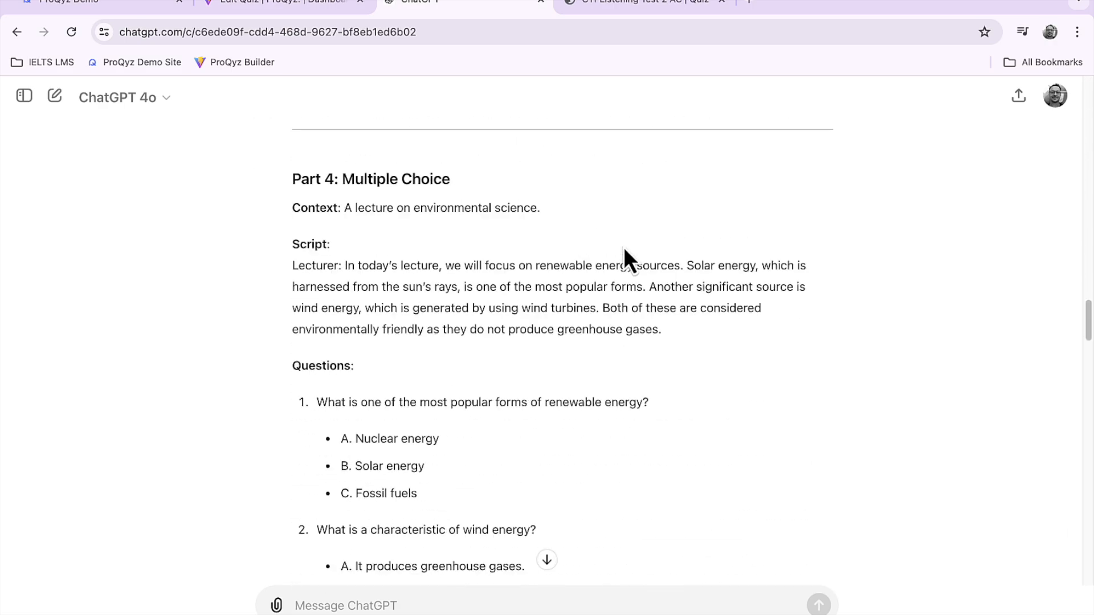
scroll(623, 247, down, 15)
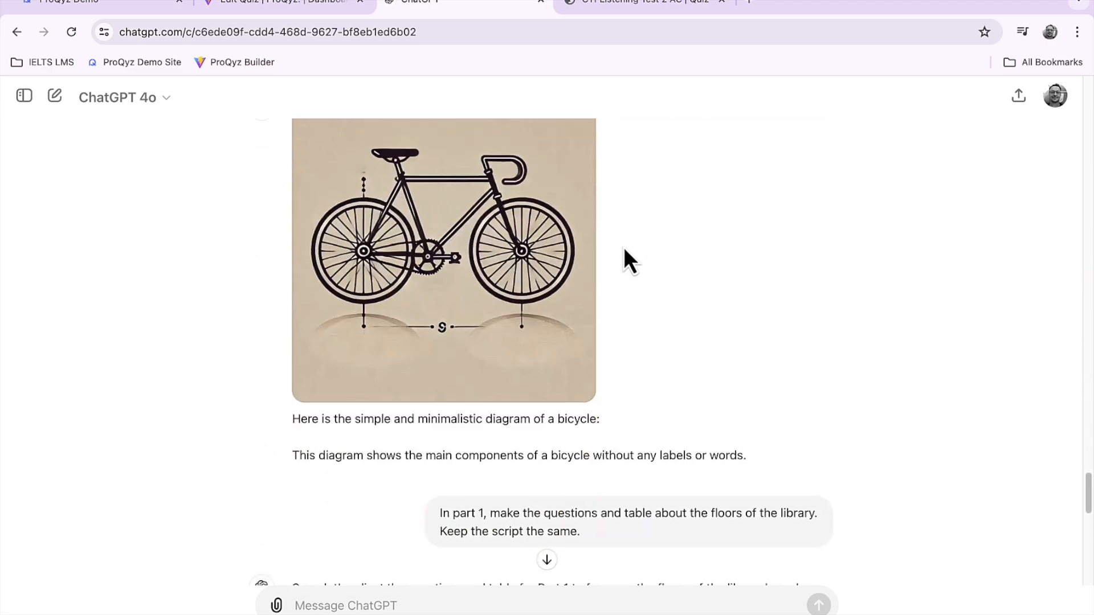
scroll(623, 248, down, 3)
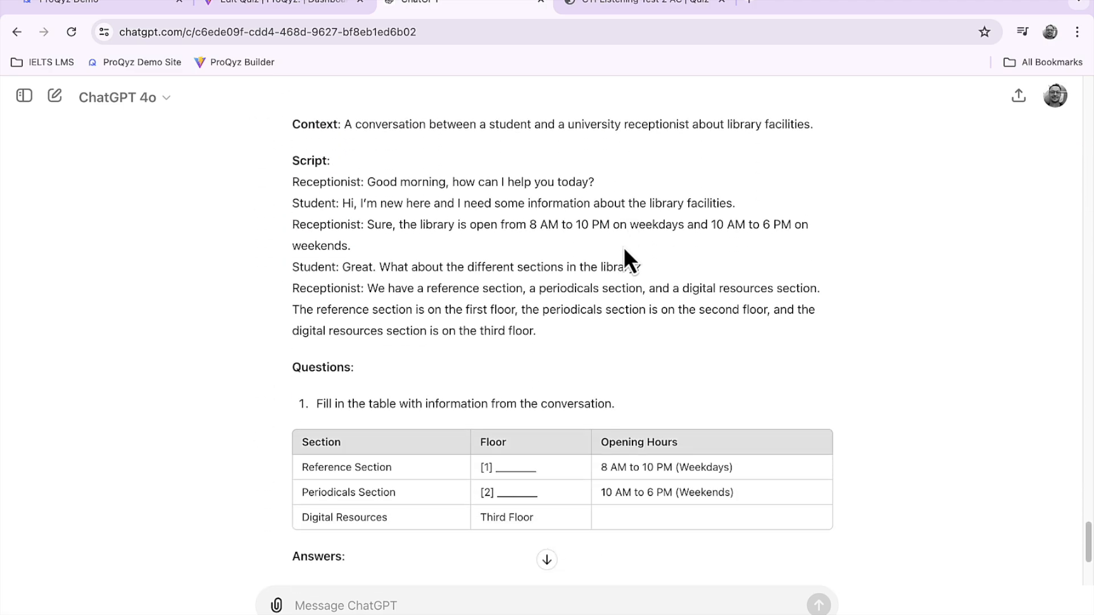
drag(535, 332, 290, 193)
key(ctrl+c)
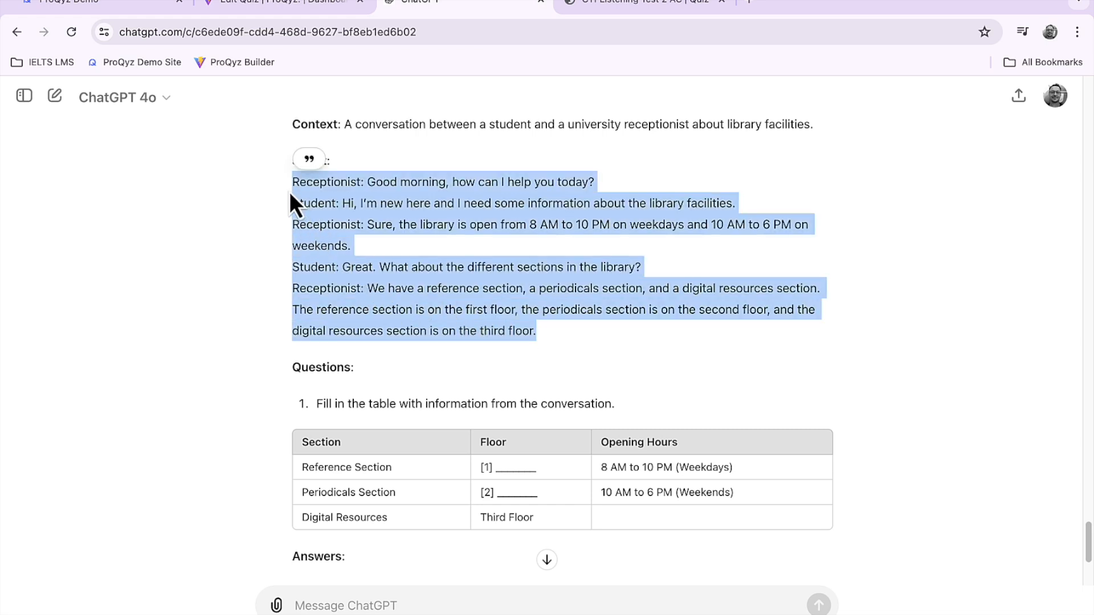
Step: Return to ProQyz, paste the copied script as the Part 1 passage content and add the passage
click(277, 3)
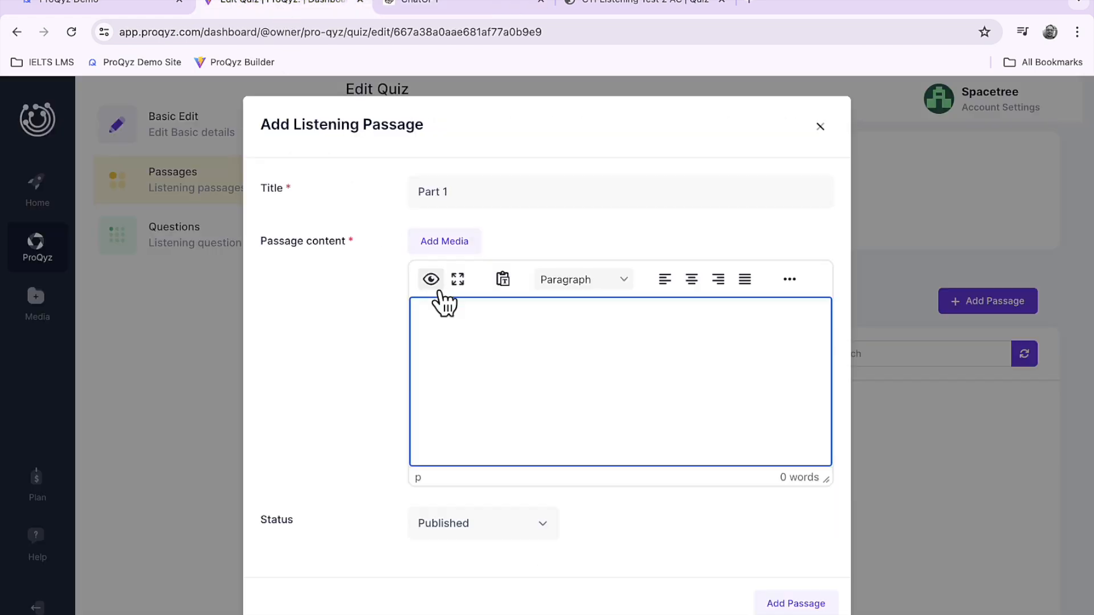
key(ctrl+v)
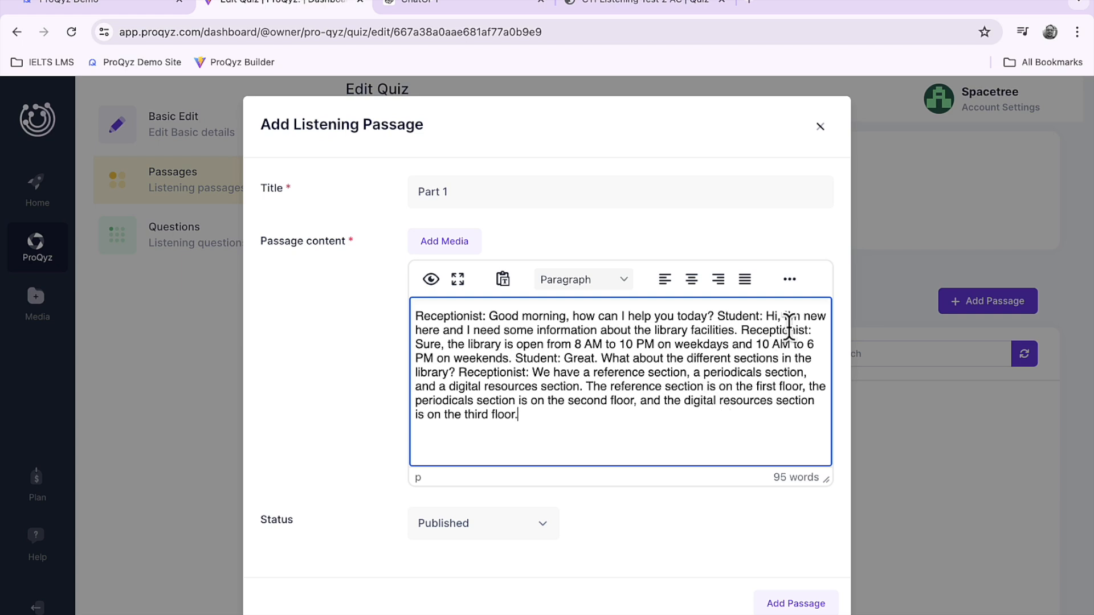
click(790, 279)
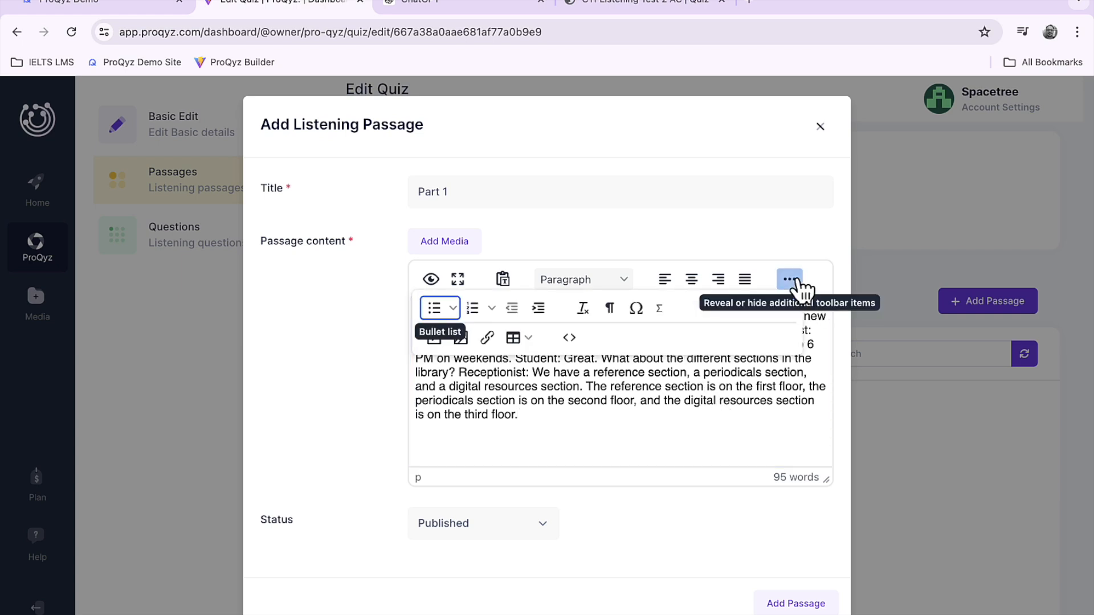
click(797, 281)
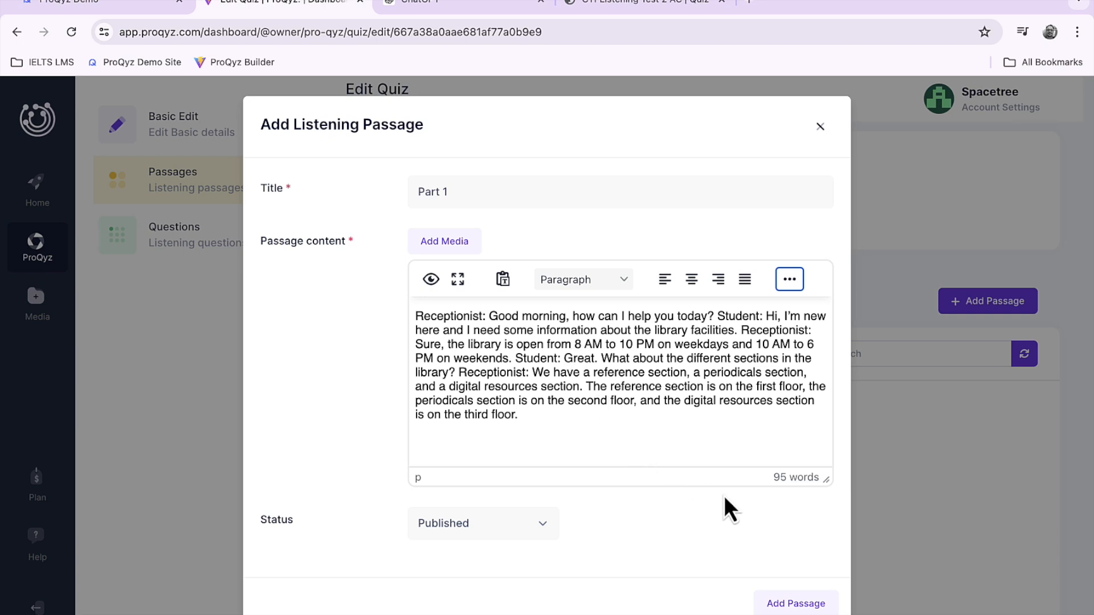
click(810, 604)
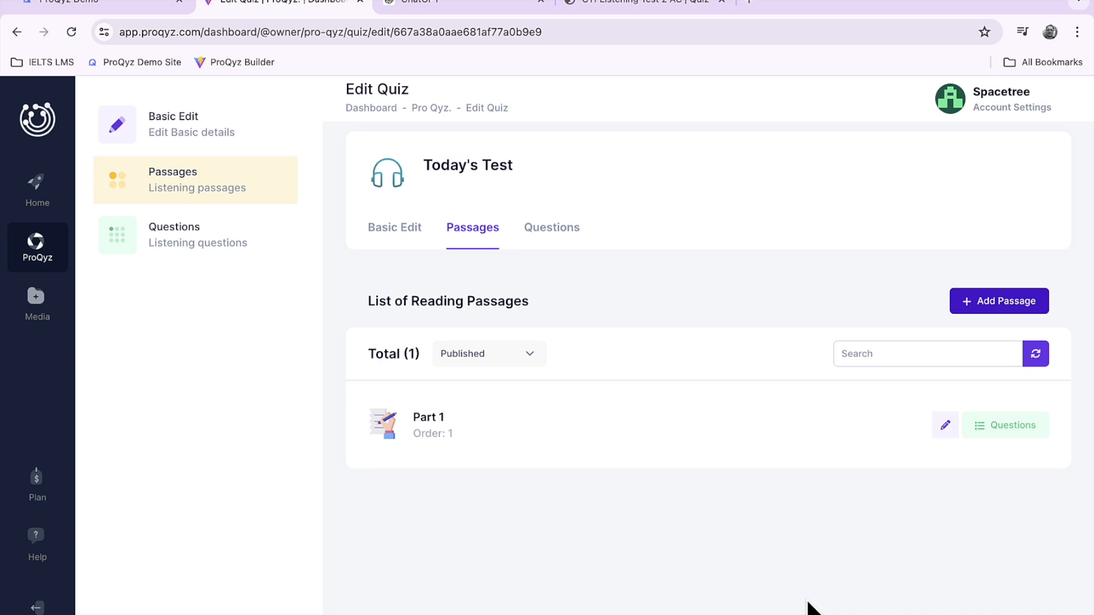
Step: Start another listening passage and title it "Part 2"
click(992, 311)
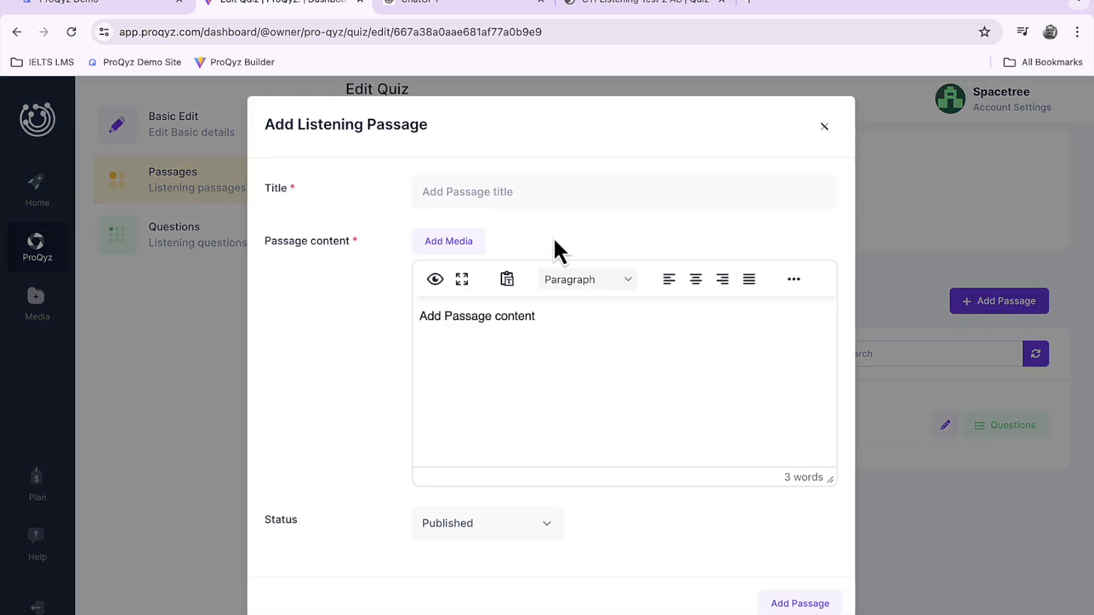
click(504, 199)
text(Part 2)
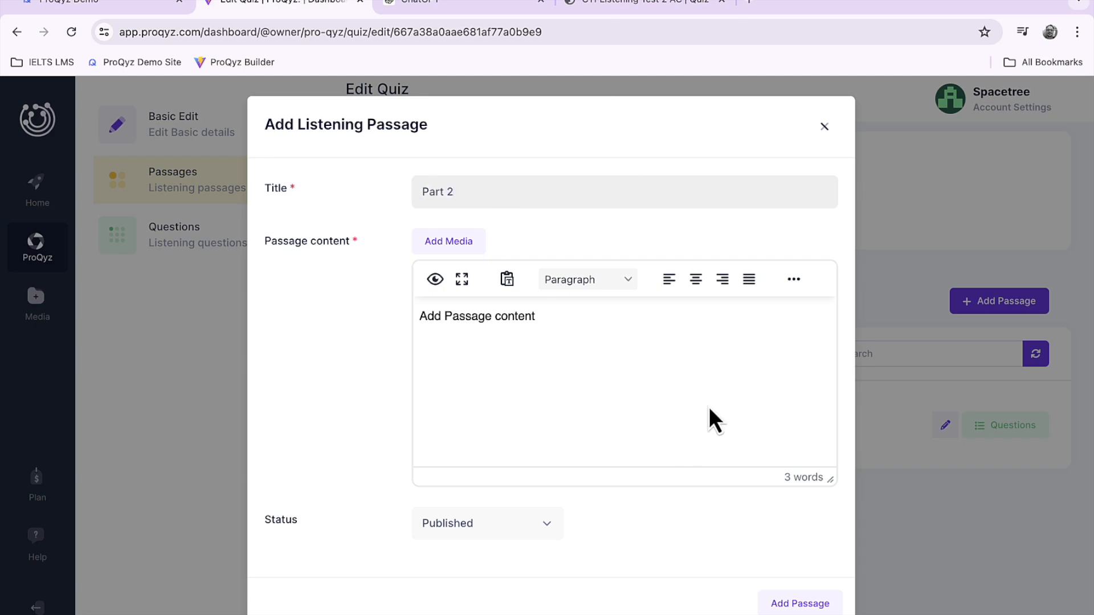
Step: Switch to ChatGPT and copy the Part 2 script about the three types of sports
click(459, 5)
scroll(570, 299, up, 20)
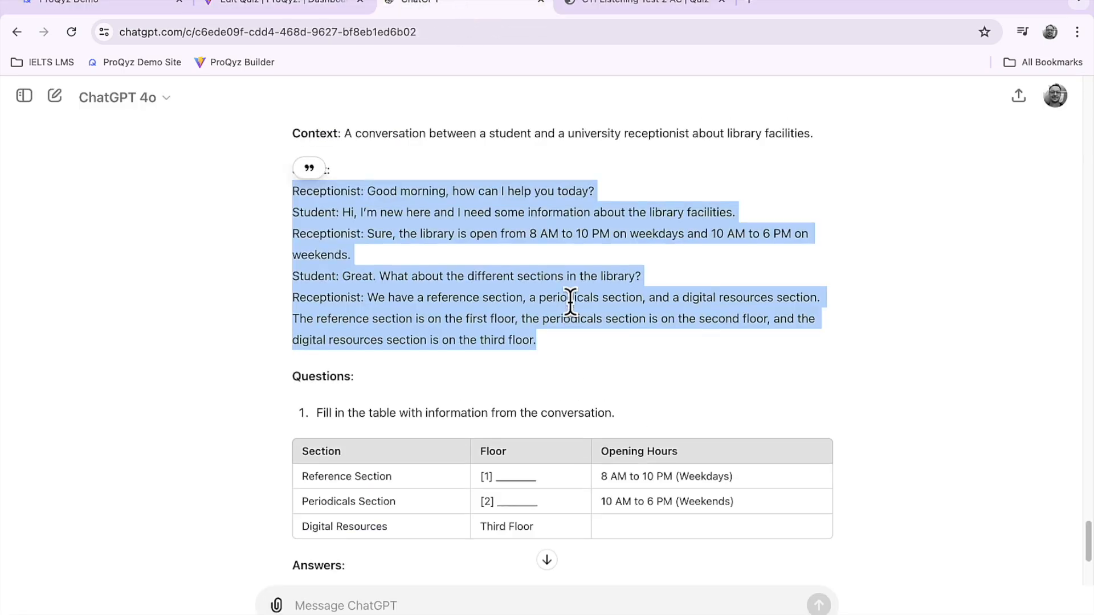
scroll(571, 306, down, 18)
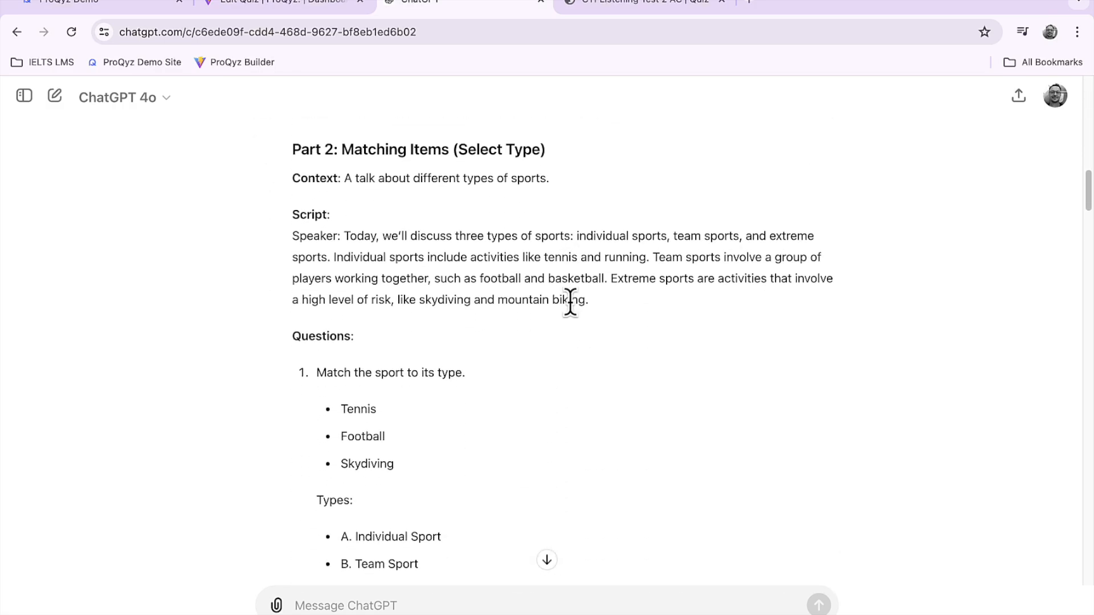
drag(603, 310, 294, 250)
key(ctrl+c)
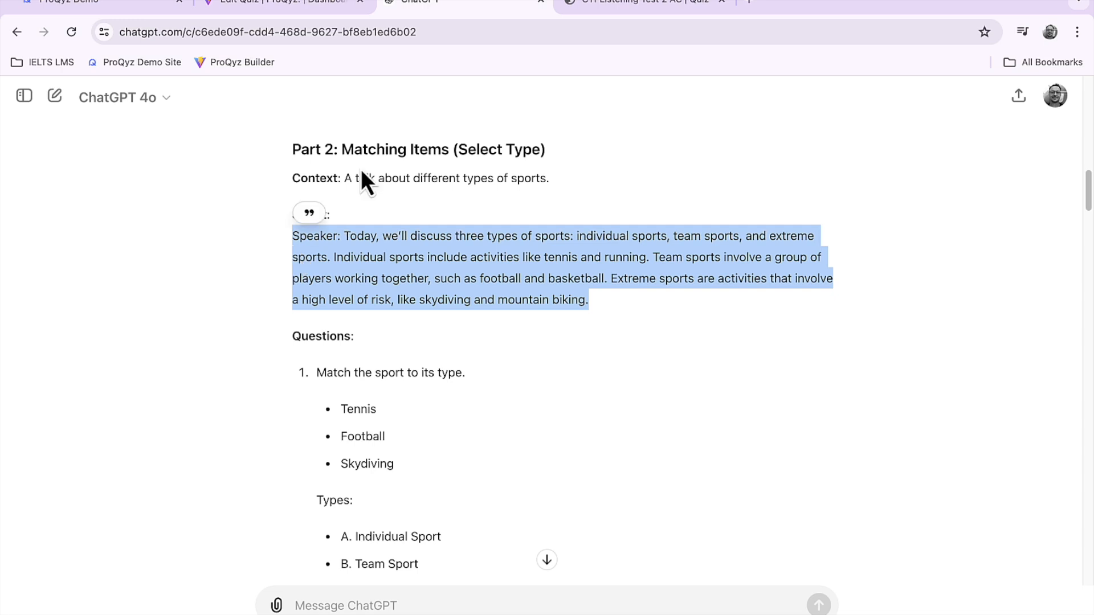
Step: Return to ProQyz, replace the placeholder passage content with the copied sports script and add the Part 2 passage
click(296, 6)
click(551, 327)
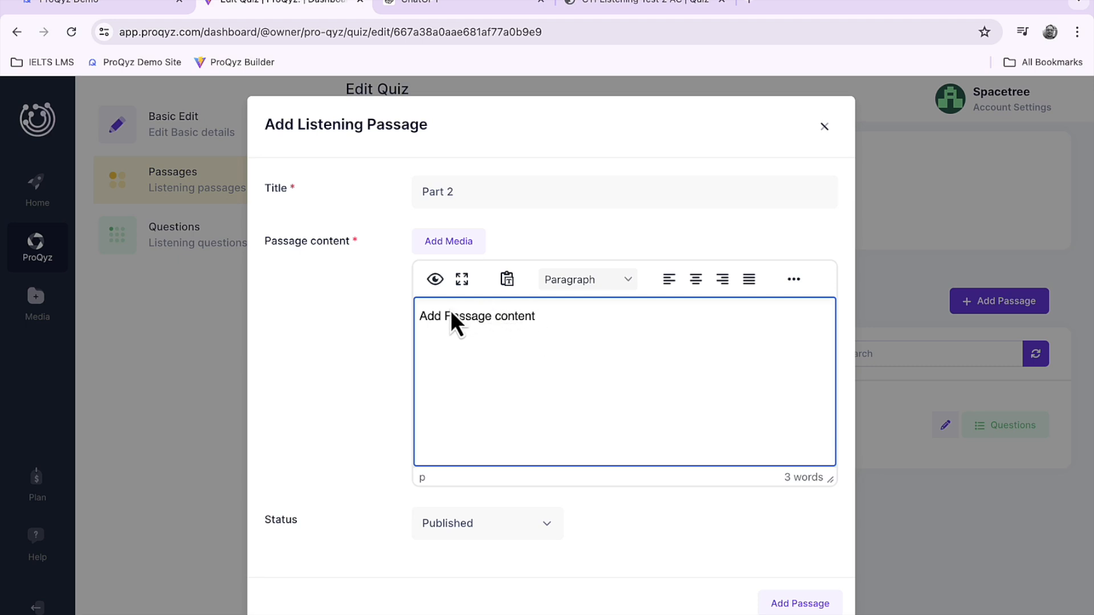
drag(537, 317, 409, 313)
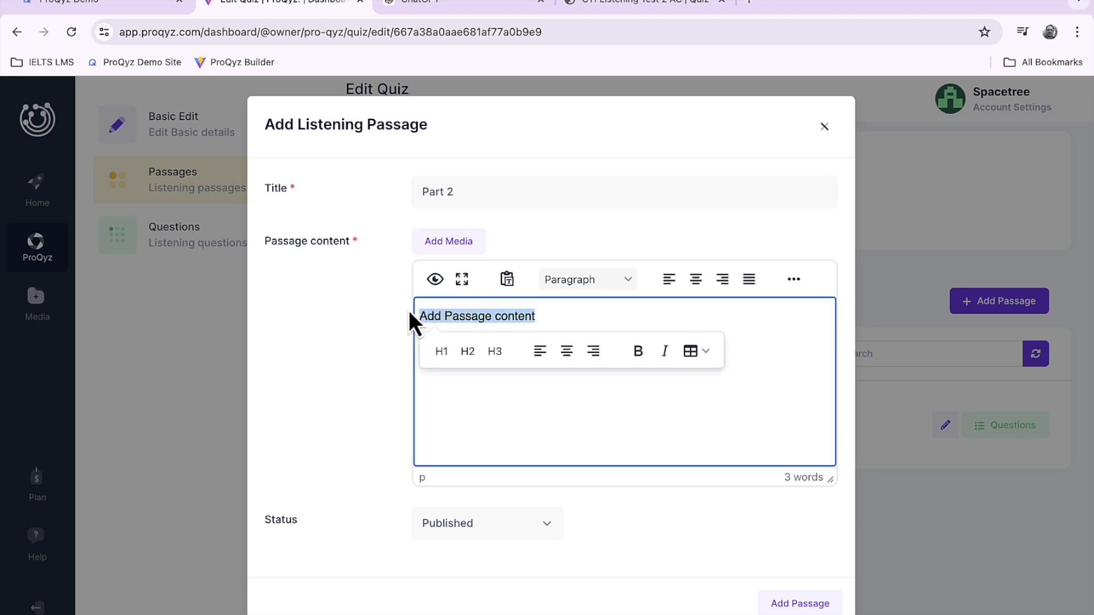
key(ctrl+v)
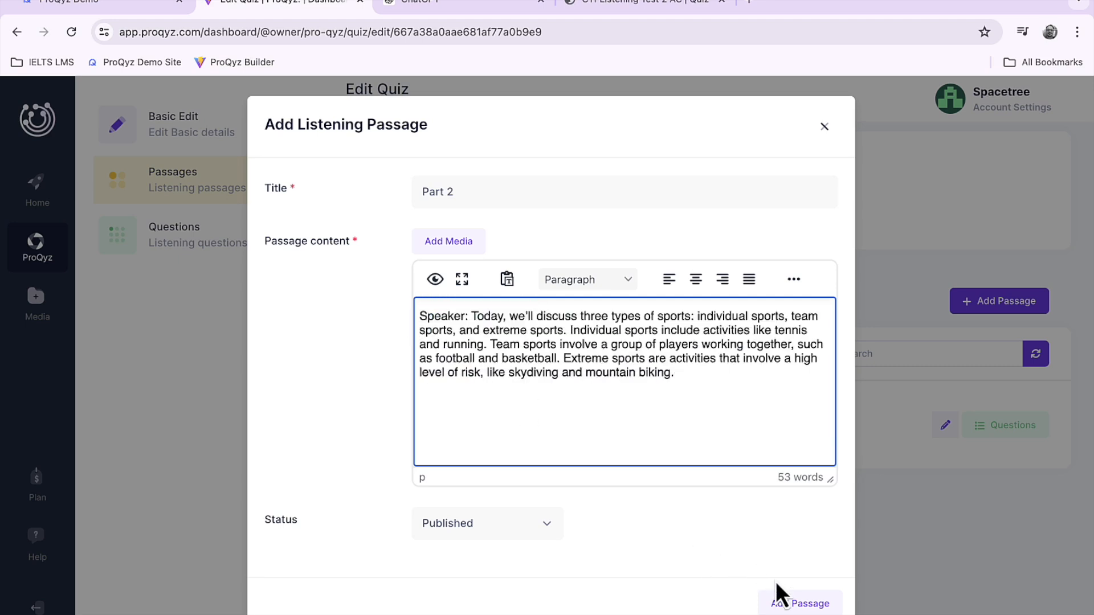
click(794, 606)
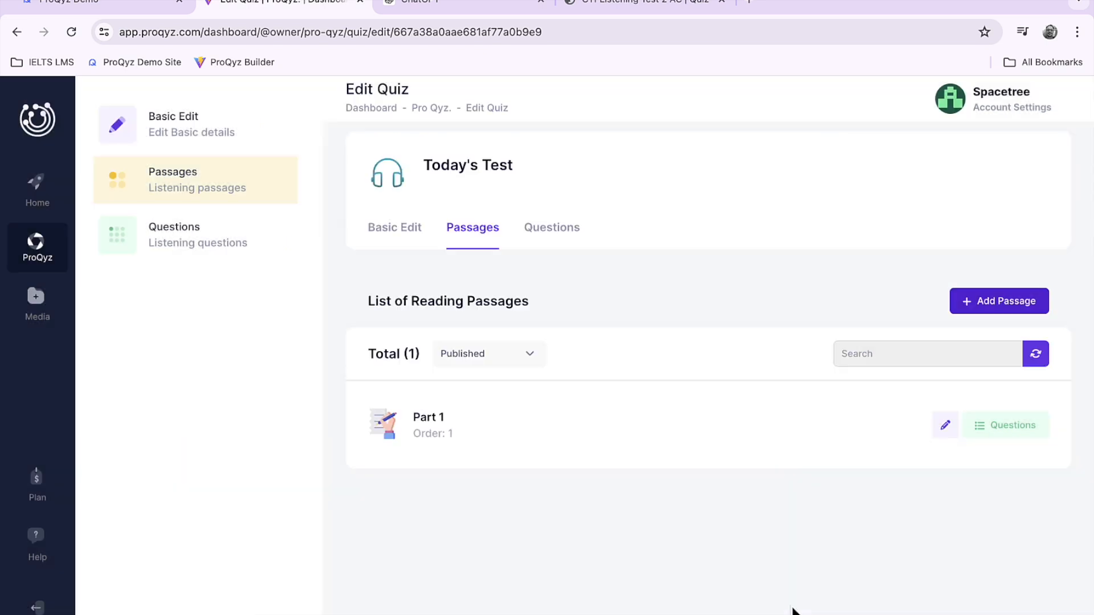
Step: Start another listening passage and title it "Part 3"
click(1003, 302)
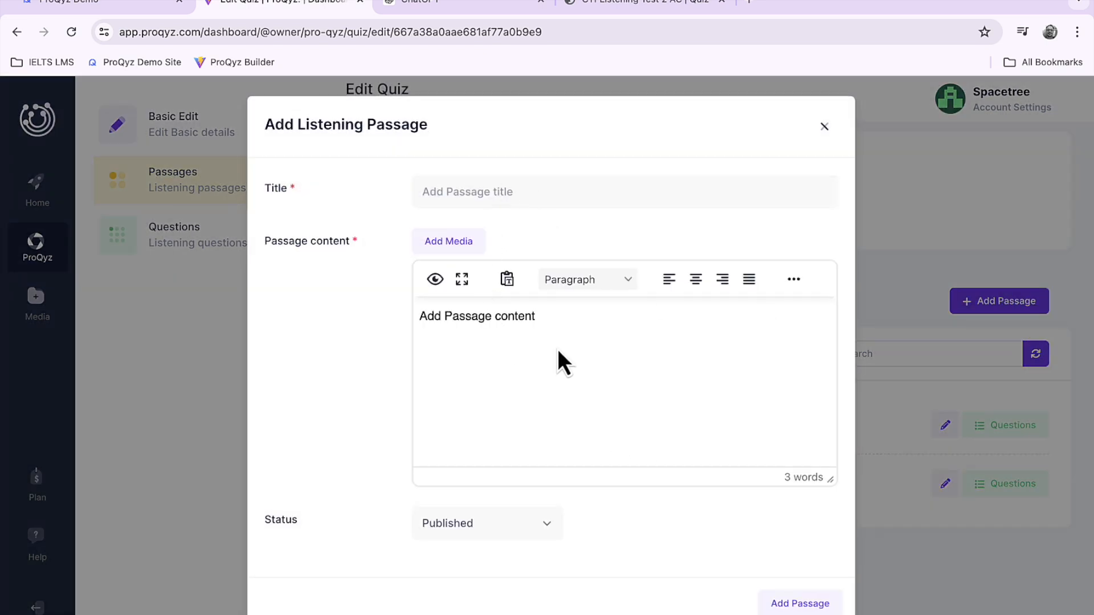
click(502, 188)
text(Part 3)
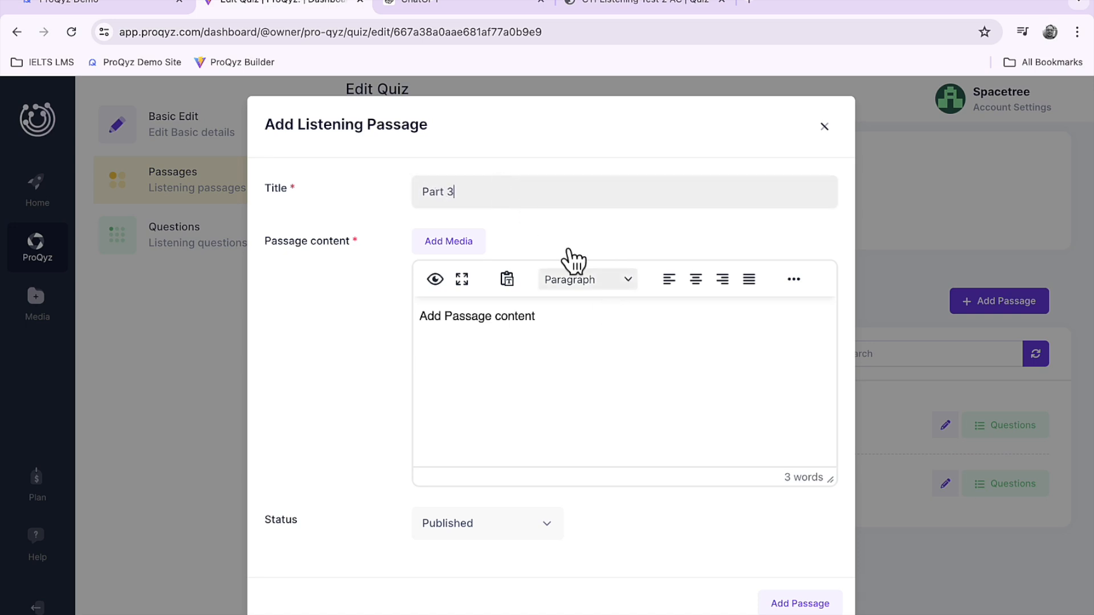
Step: Switch to ChatGPT and copy the Part 3 script about the basic parts of a bicycle
click(501, 5)
scroll(620, 471, down, 12)
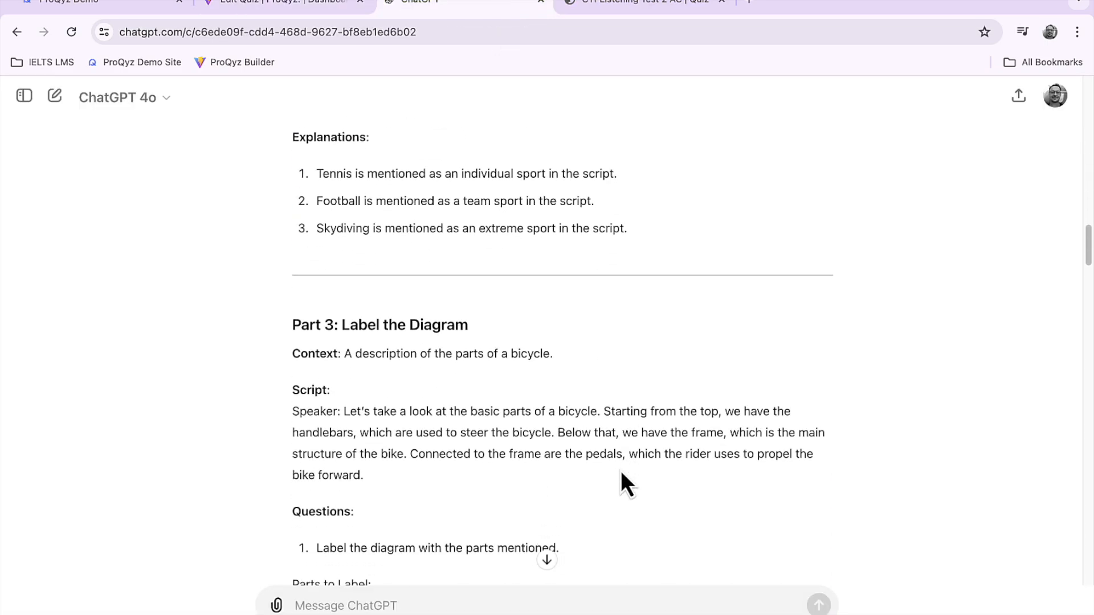
drag(372, 318, 286, 255)
key(ctrl+c)
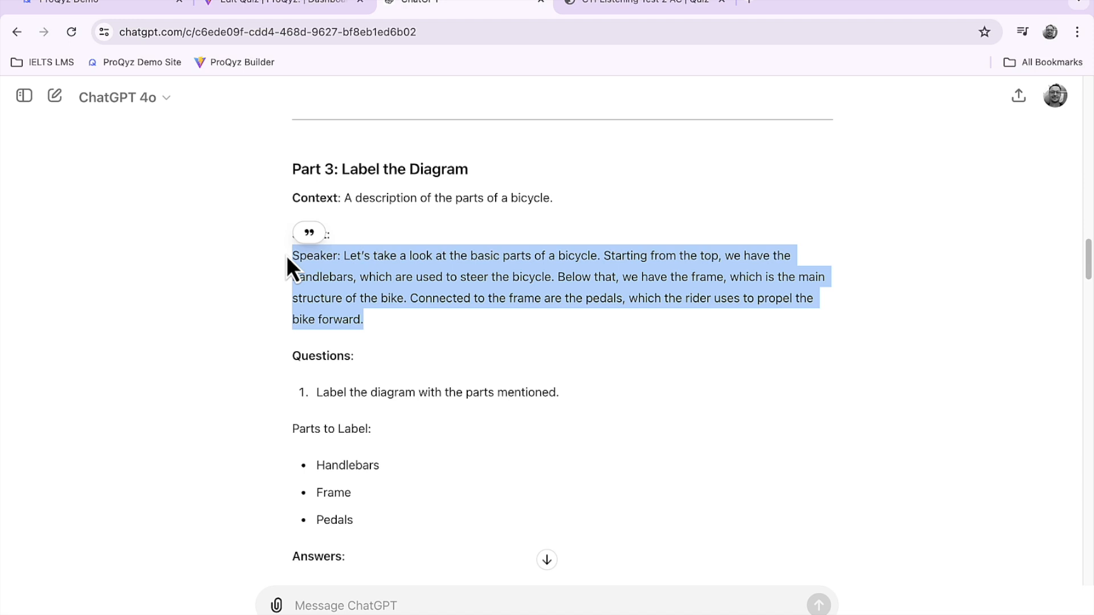
Step: Return to ProQyz, replace the placeholder content with the copied bicycle script and add the Part 3 passage
click(279, 2)
click(540, 327)
drag(541, 326, 414, 314)
key(ctrl+v)
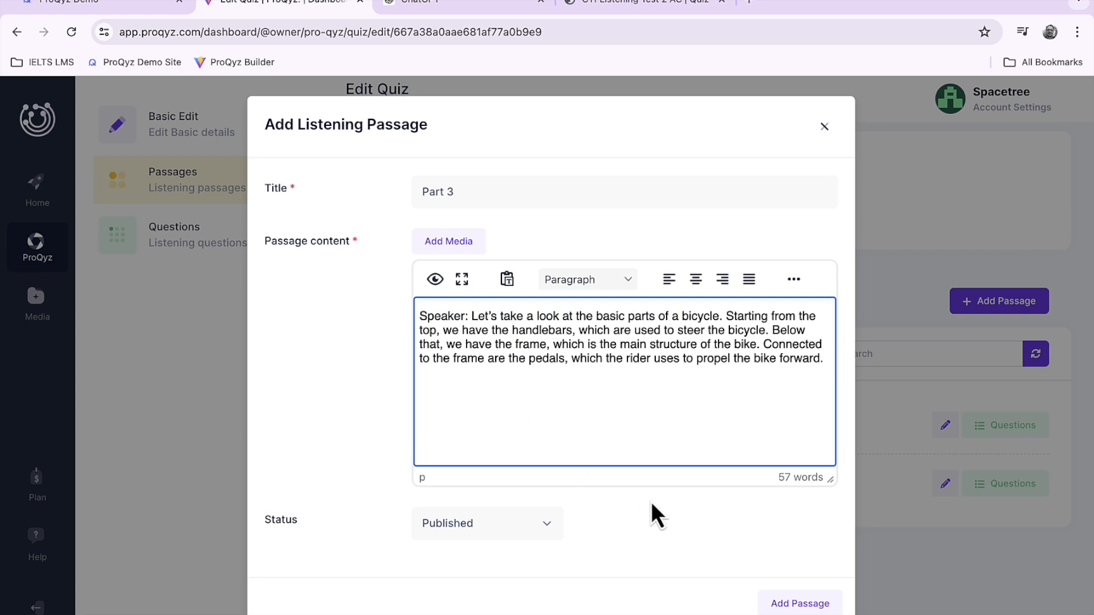
click(800, 604)
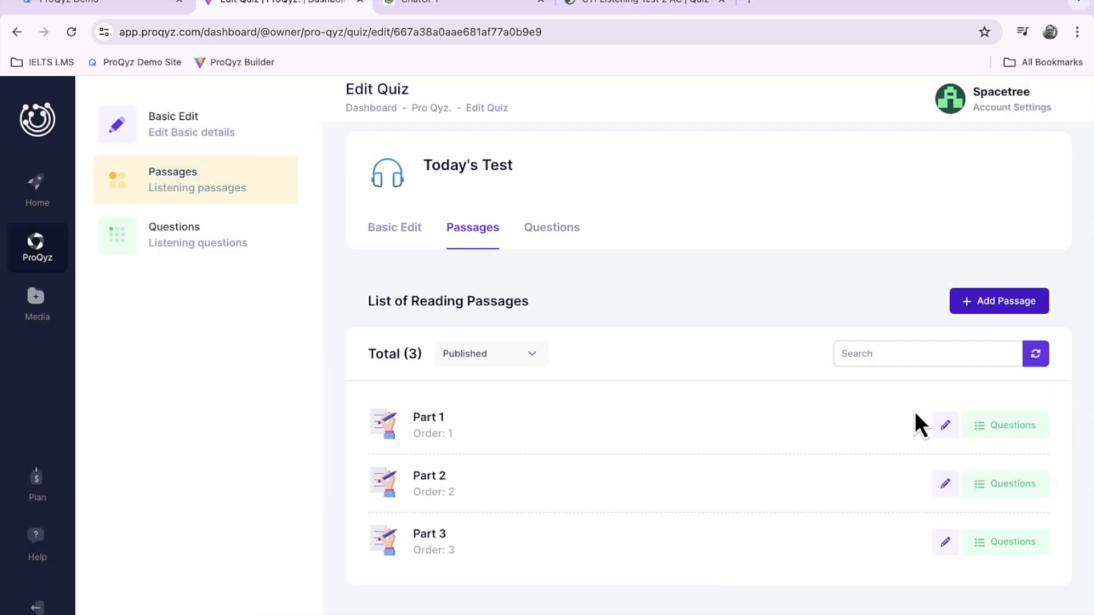
Step: Start another listening passage titled "Part 4" and clear its placeholder content
click(1010, 299)
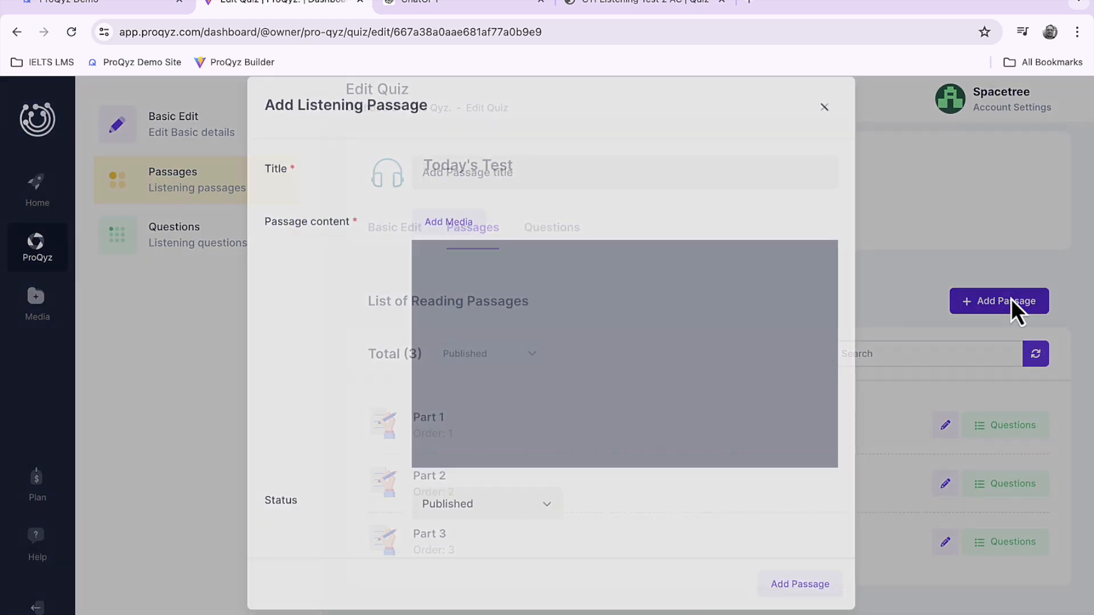
click(498, 194)
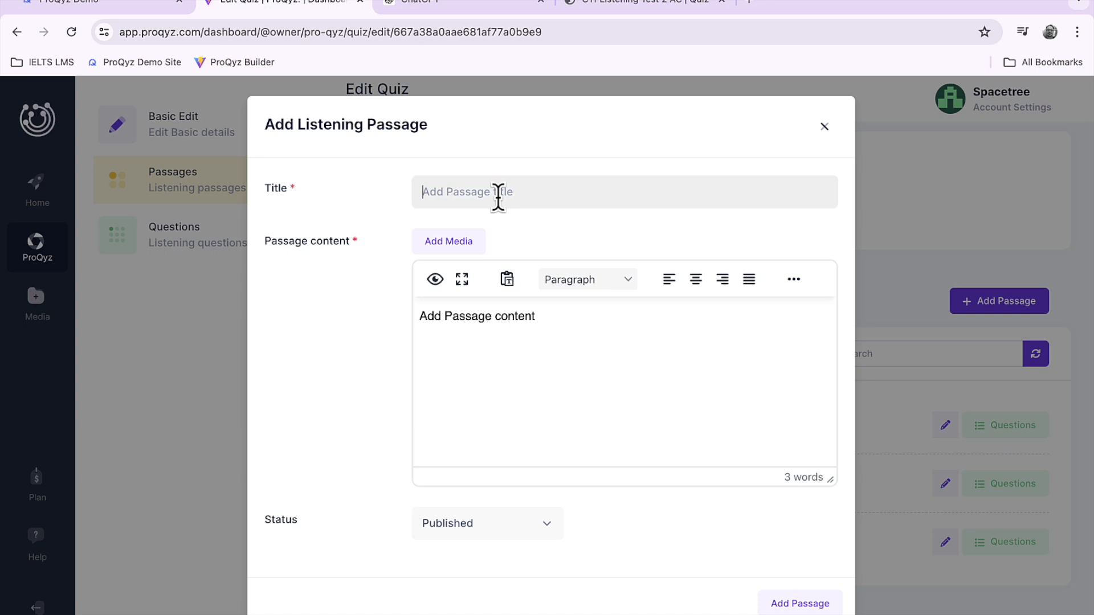
text(Part 4)
drag(557, 313, 334, 315)
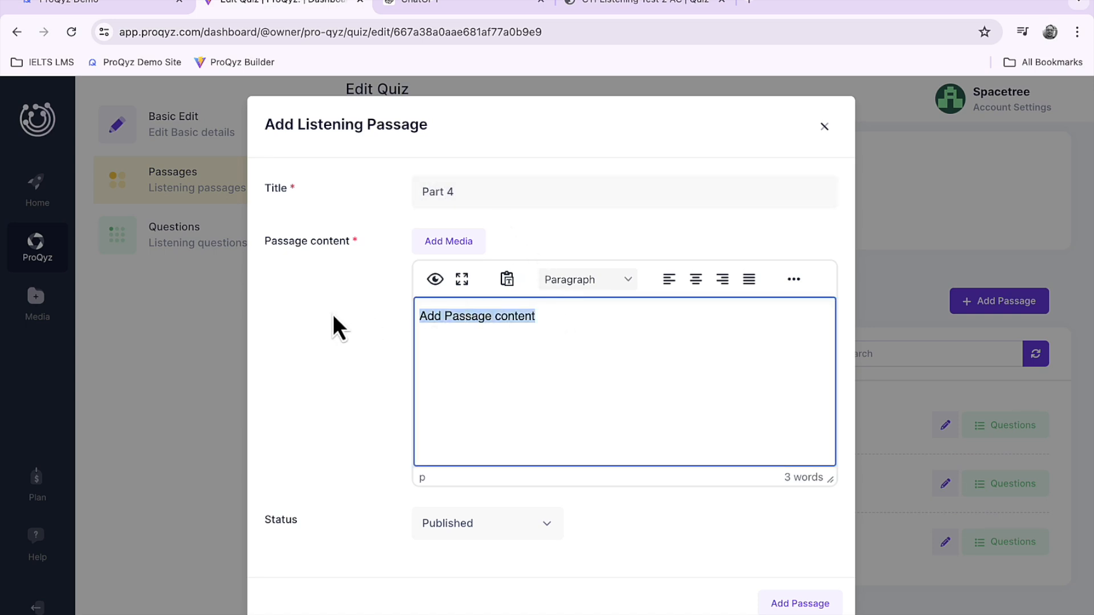
key(BackSpace)
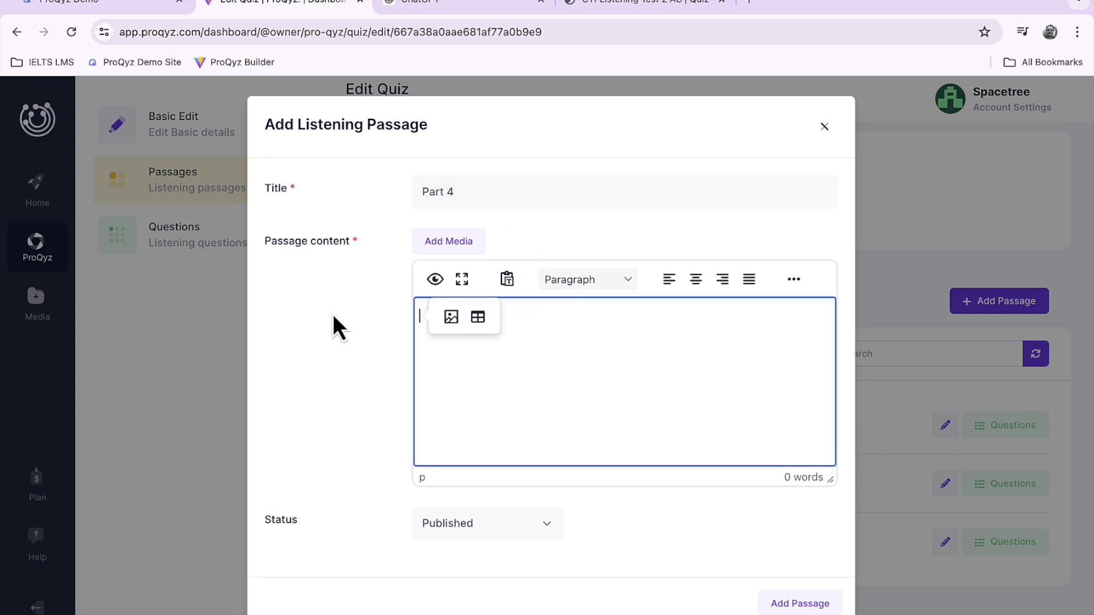
Step: Switch to ChatGPT and copy the Part 4 lecture script about renewable energy sources
click(452, 6)
scroll(549, 375, down, 8)
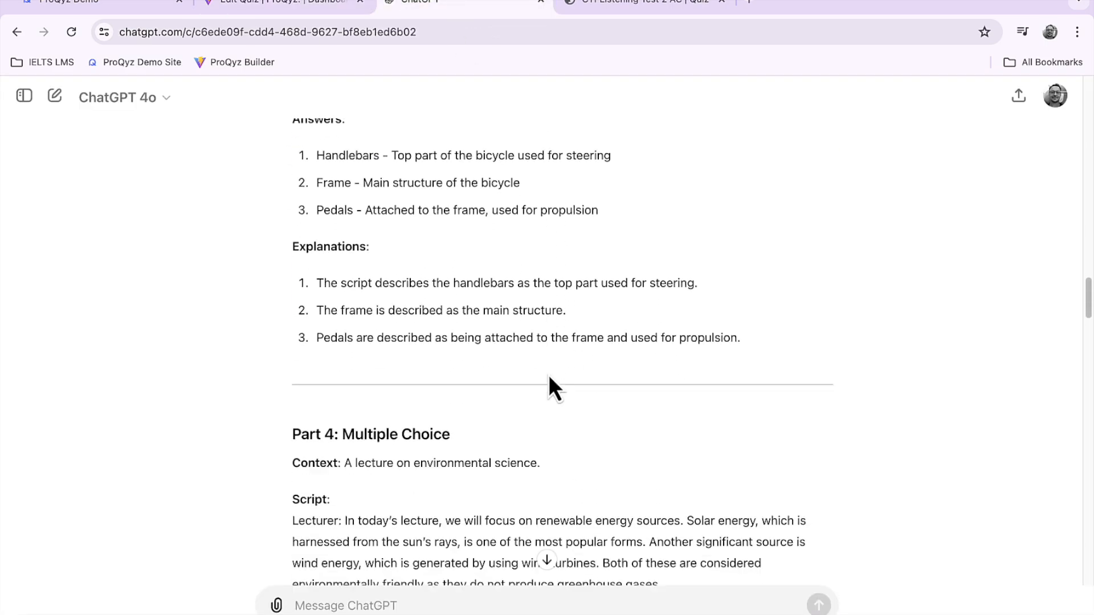
scroll(549, 384, down, 1)
drag(664, 302, 288, 243)
key(super+c)
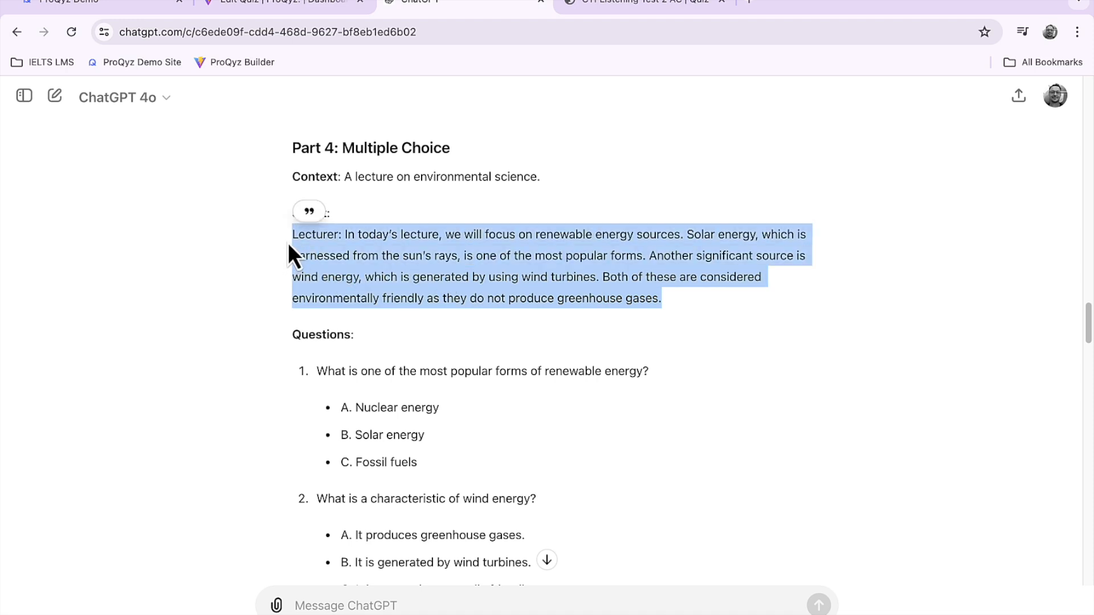
Step: Return to ProQyz, paste the copied lecture script as the passage content and add the Part 4 passage
click(278, 10)
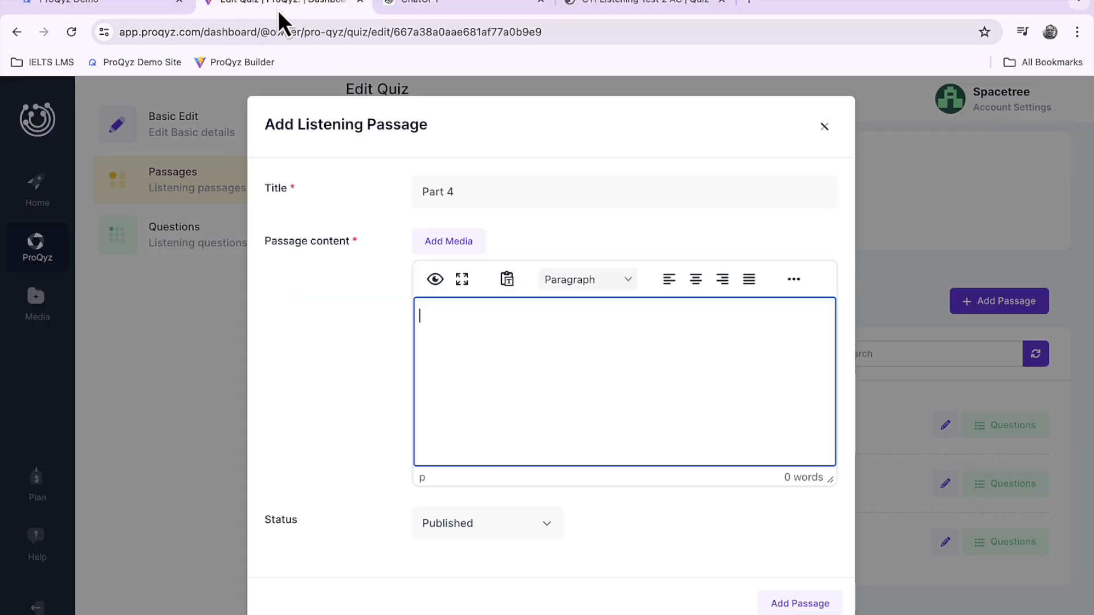
key(super+v)
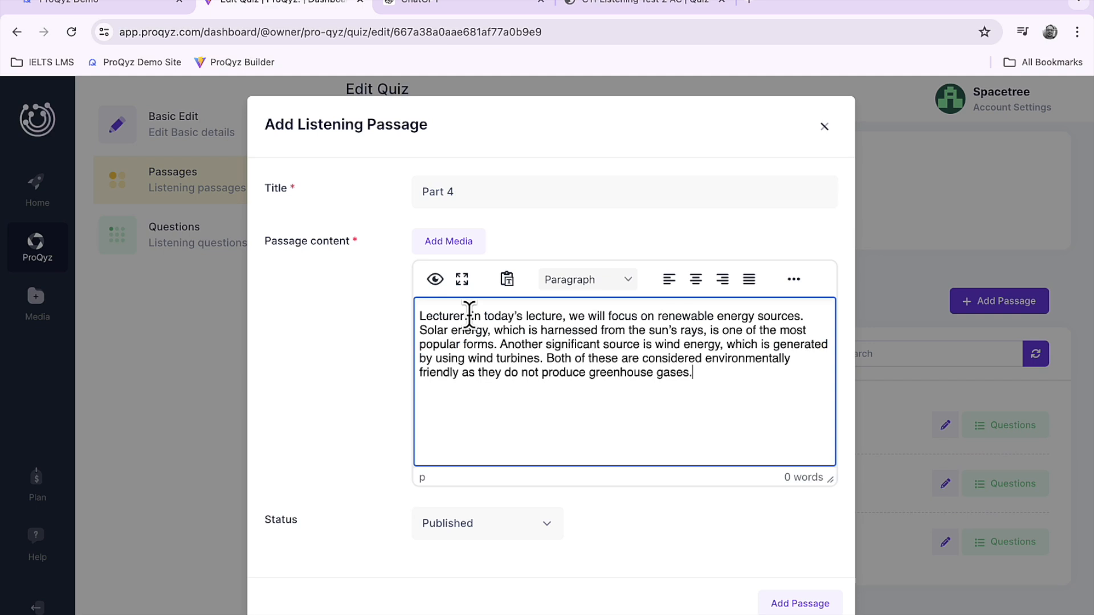
click(800, 603)
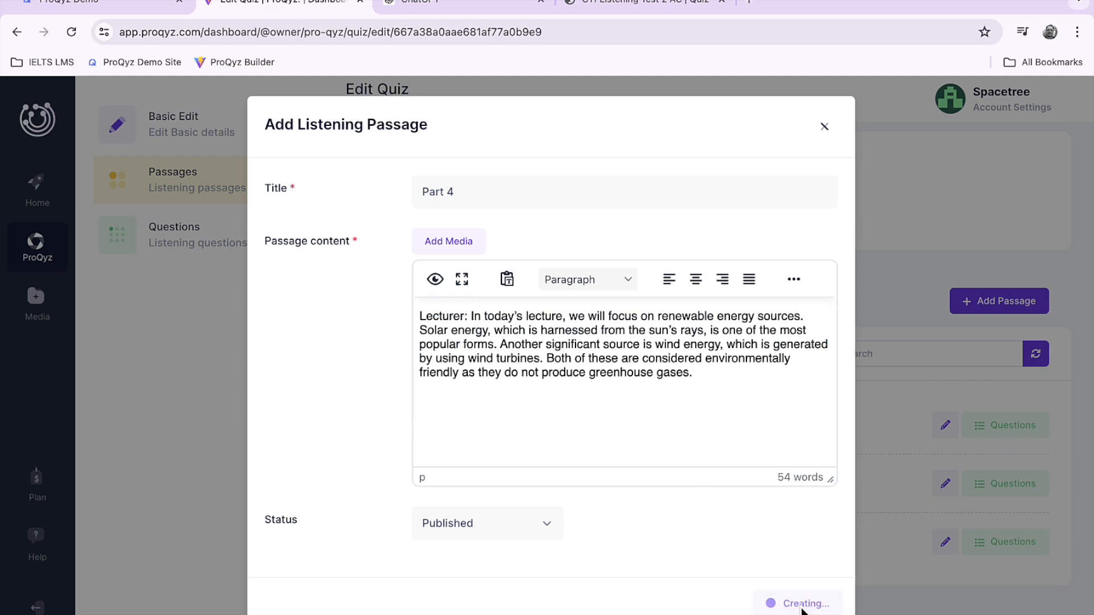
Step: Open the quiz's questions, choose the Part 1 passage and start adding its first question
scroll(649, 503, down, 1)
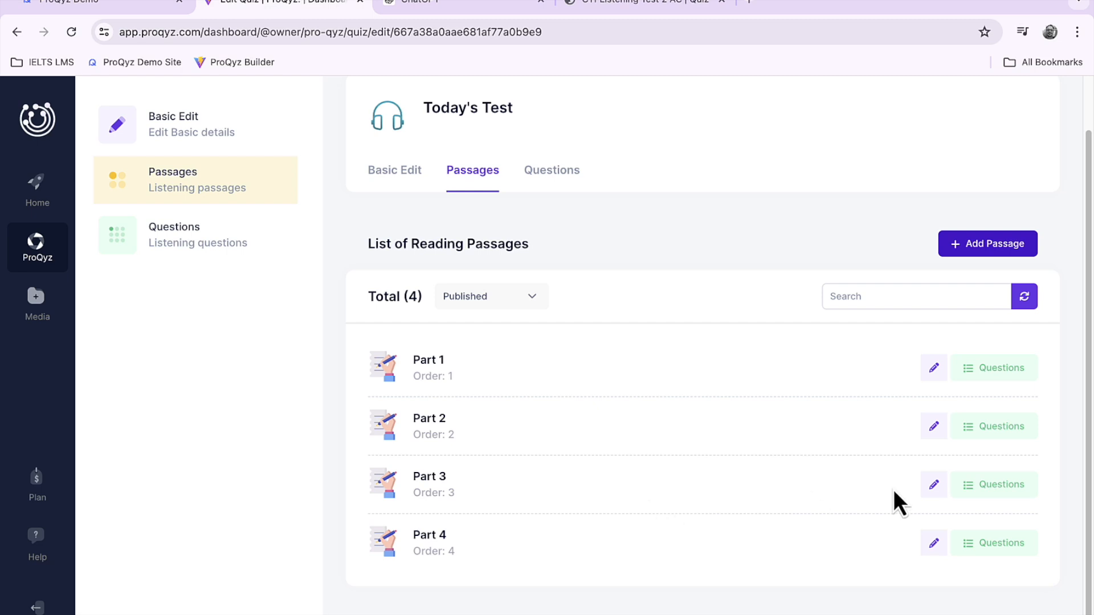
click(1007, 370)
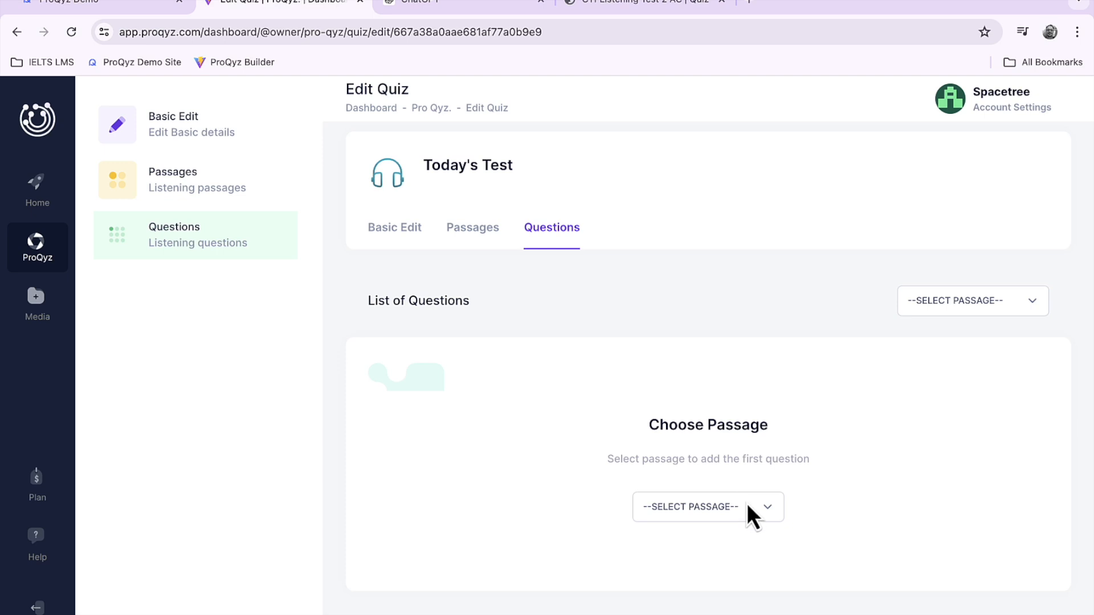
click(748, 506)
click(664, 523)
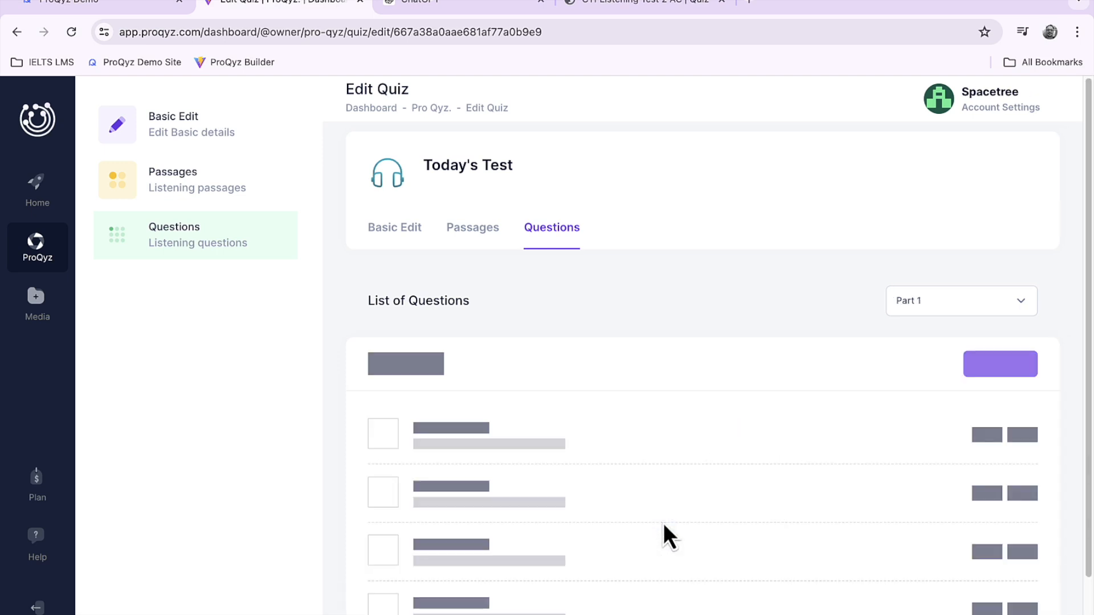
scroll(664, 523, down, 2)
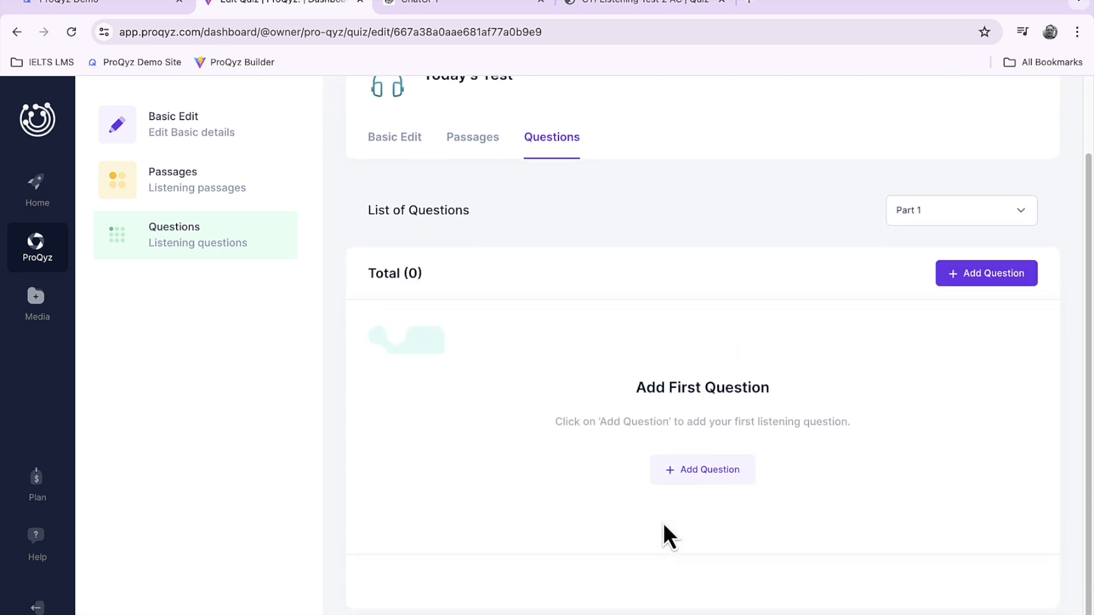
click(696, 469)
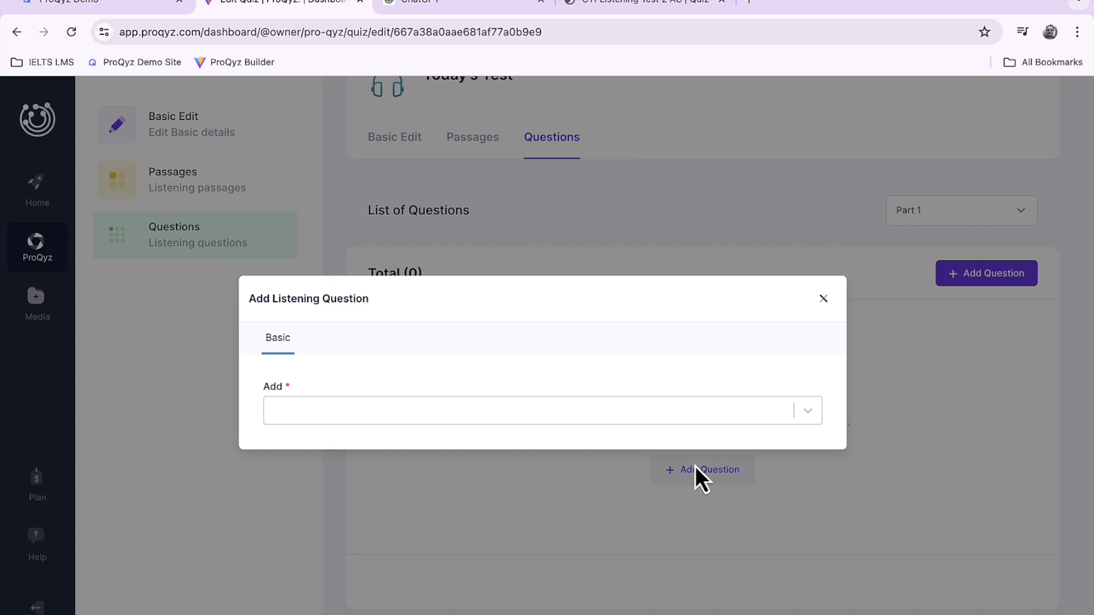
Step: Switch to ChatGPT and copy the revised Part 1 question with its Section, Floor and Opening Hours table
click(468, 11)
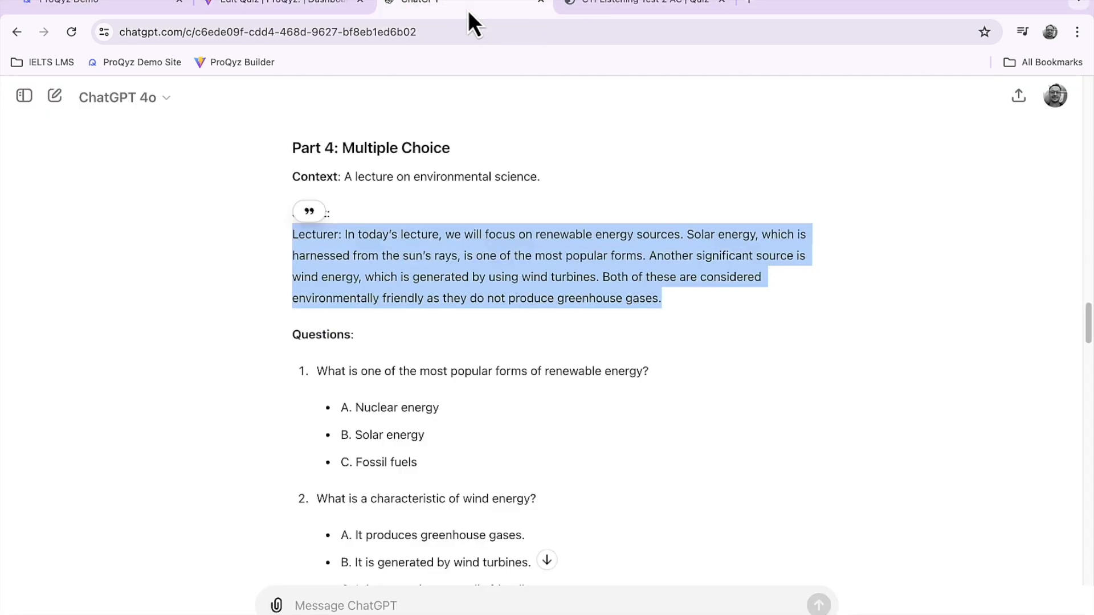
scroll(603, 357, down, 20)
scroll(603, 357, down, 20)
scroll(604, 361, up, 4)
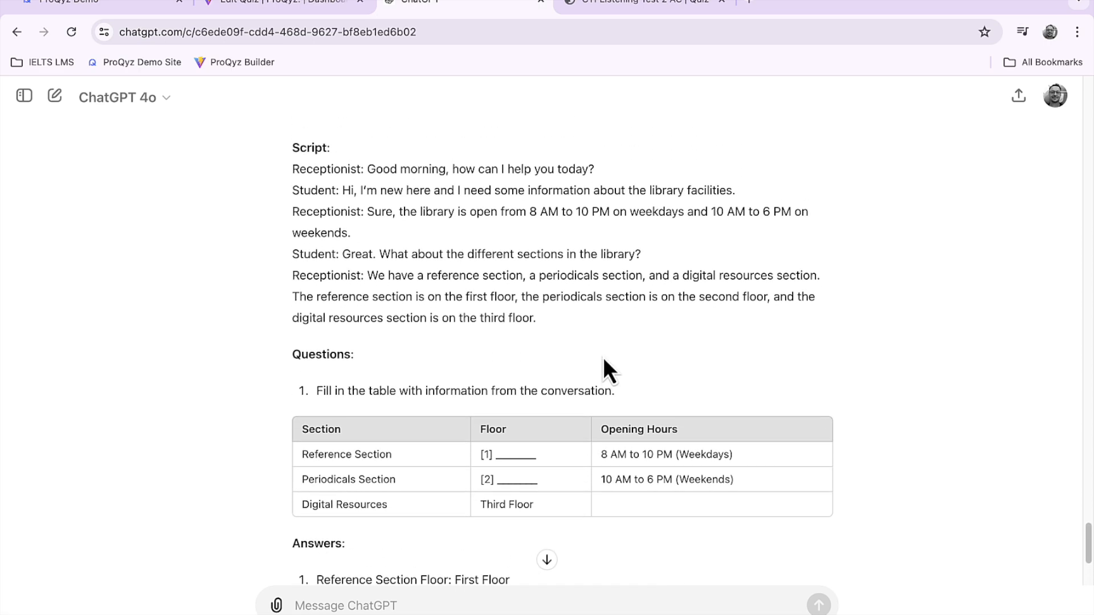
scroll(604, 360, down, 1)
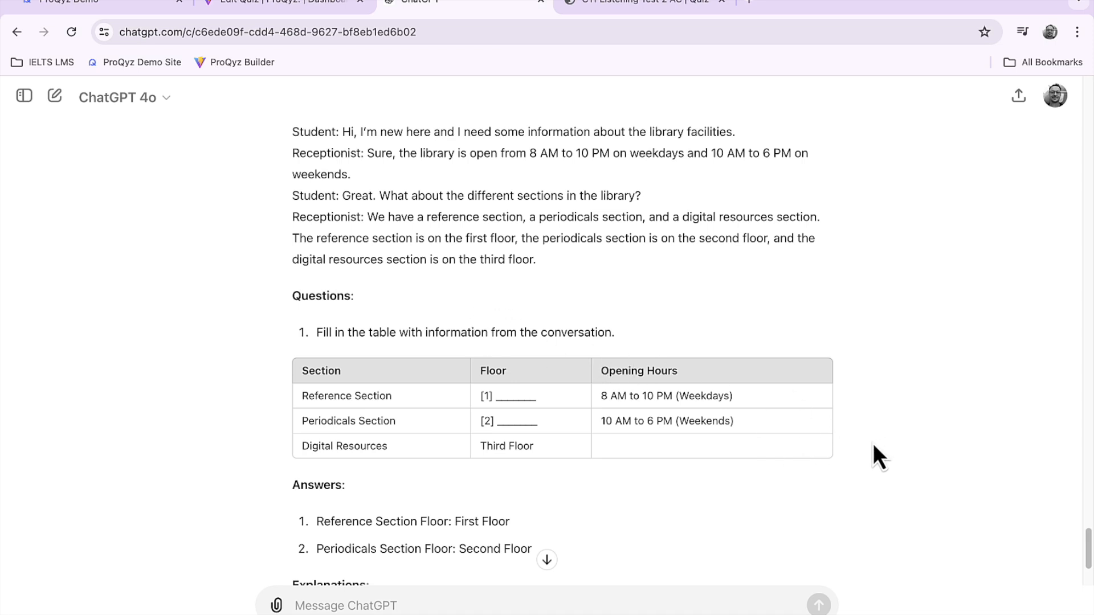
drag(857, 454, 310, 337)
key(ctrl+c)
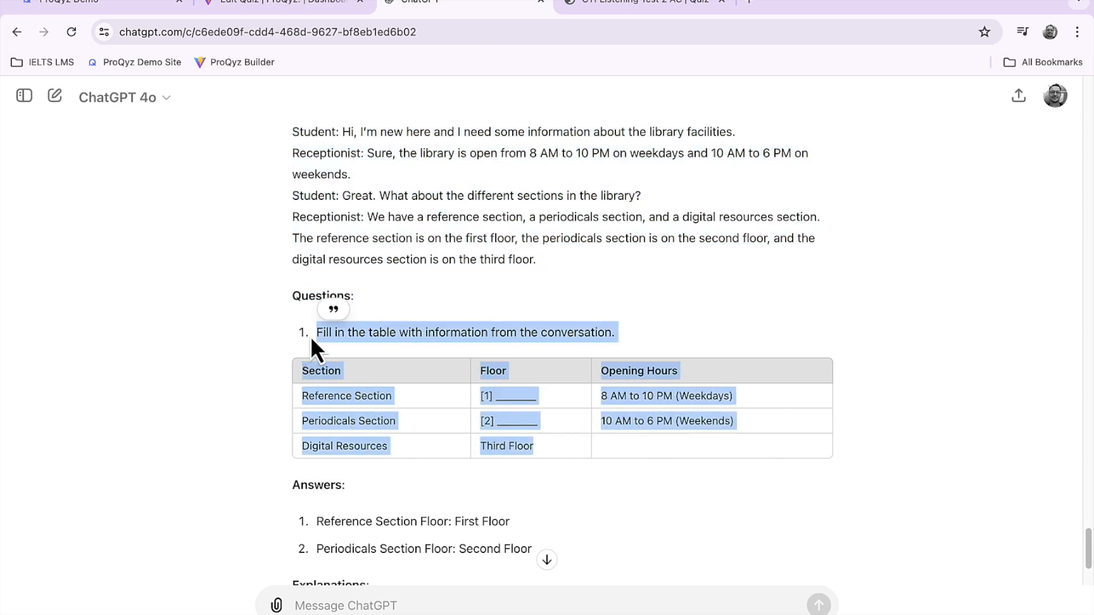
Step: Return to ProQyz and set the new question's type to "Fill-up (typed answer questions)"
click(273, 12)
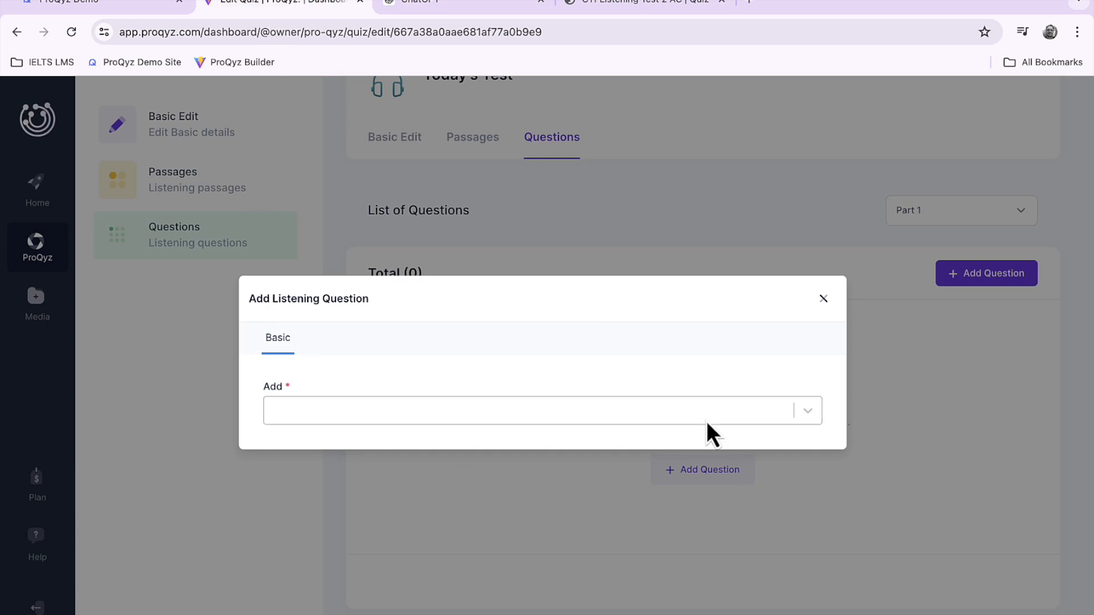
click(801, 415)
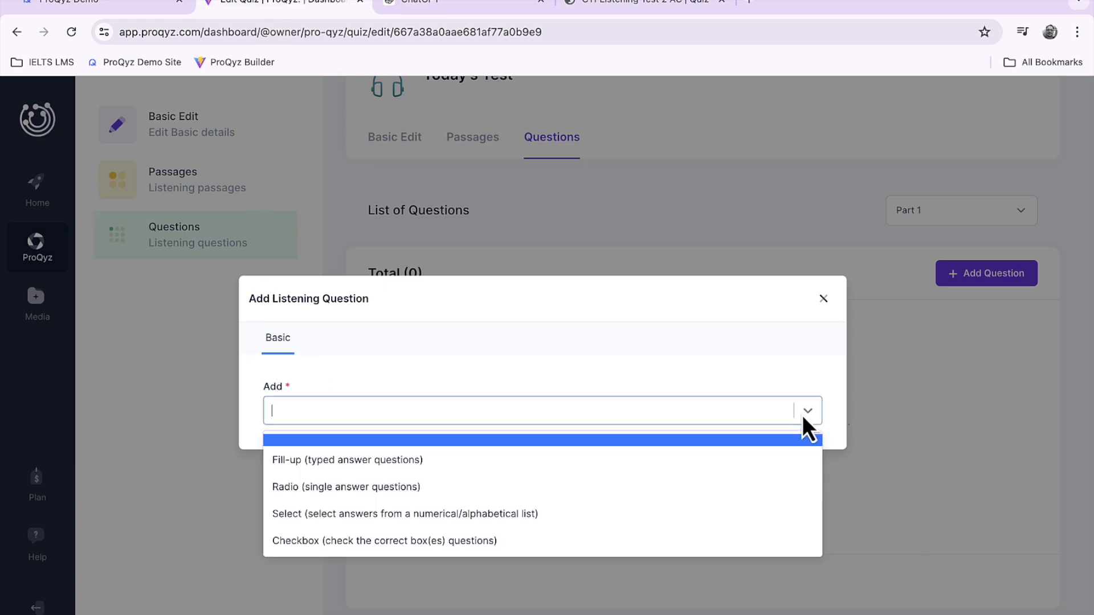
click(330, 469)
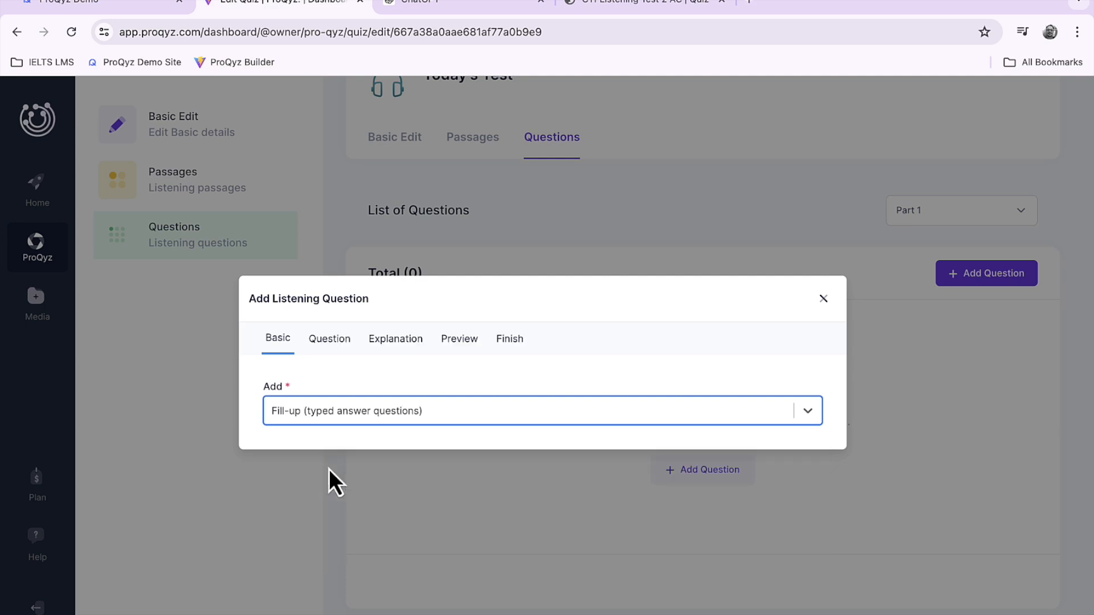
Step: Paste the copied instruction and library table as the question content and widen the table
click(337, 340)
click(405, 436)
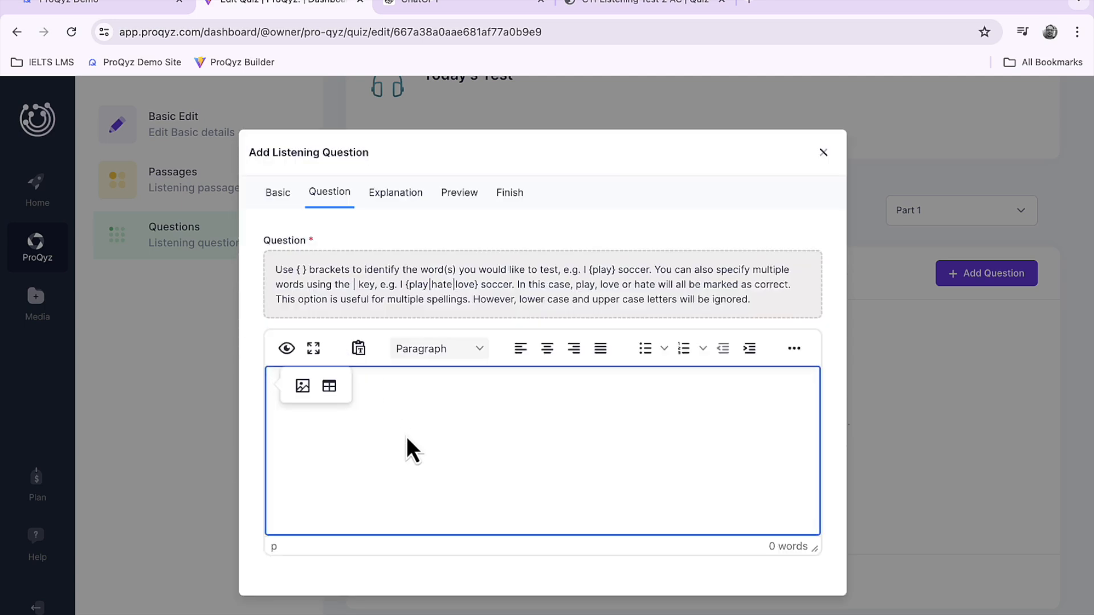
key(ctrl+v)
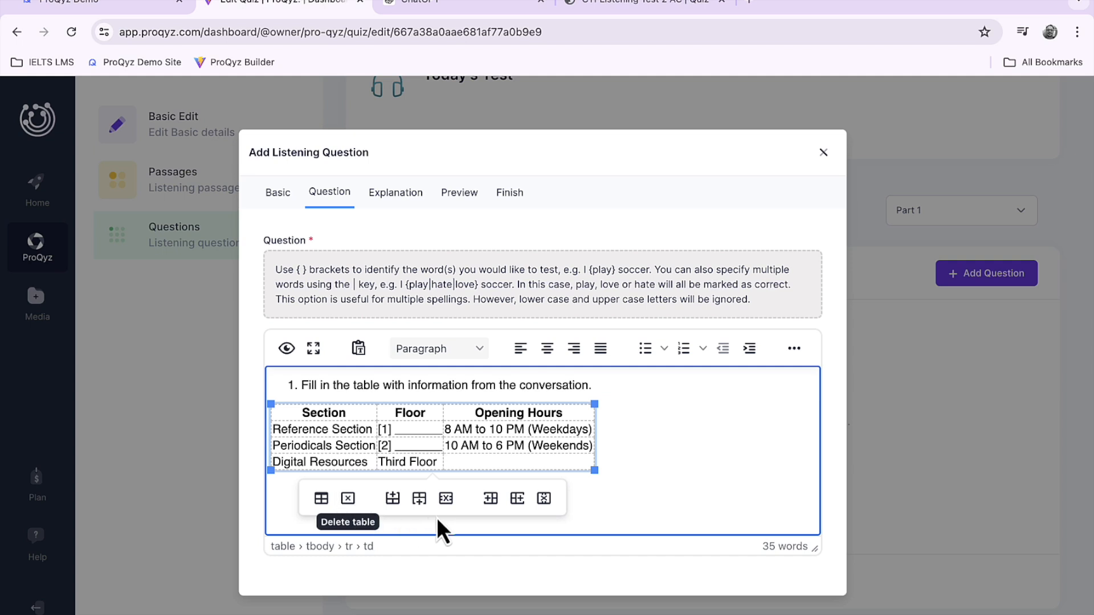
click(617, 489)
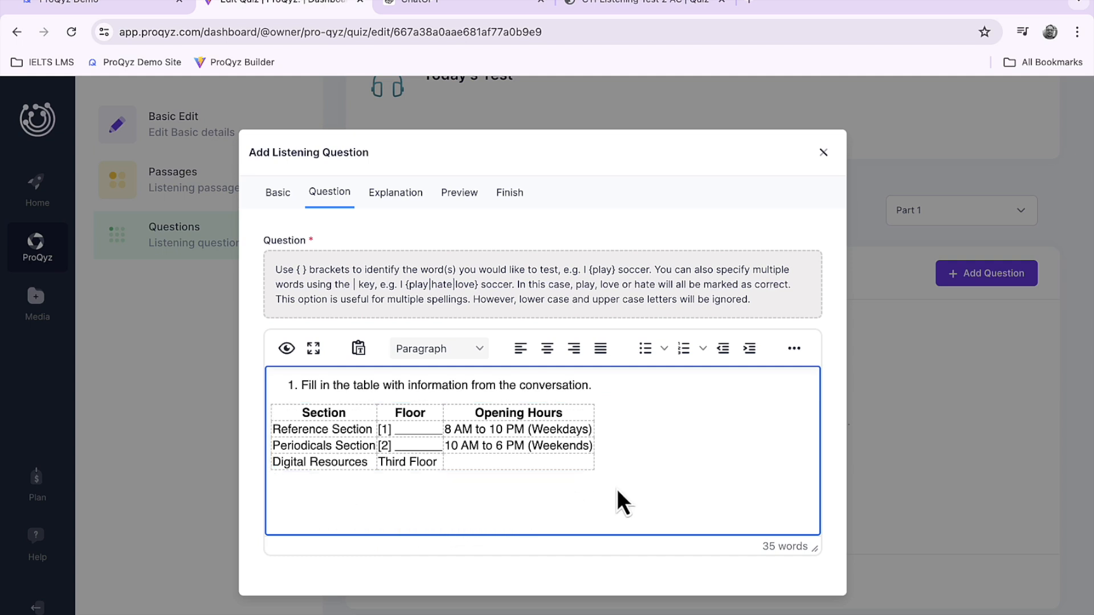
drag(594, 481, 675, 459)
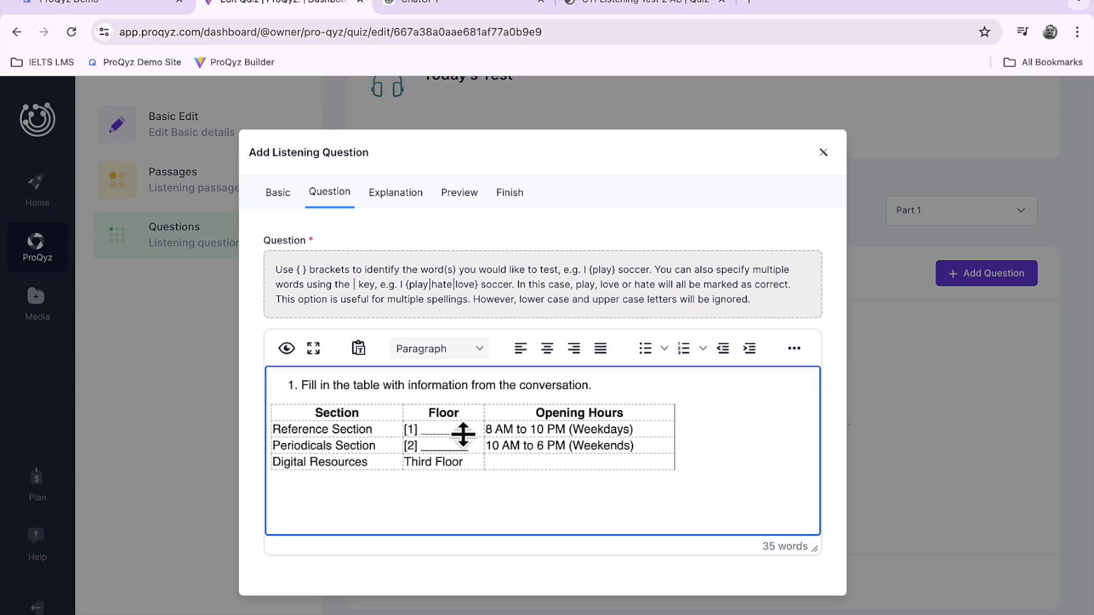
Step: Check the Part 1 answers in ChatGPT and replace the Reference Section's floor blank in the ProQyz question with {first floor}
click(450, 6)
scroll(562, 486, down, 1)
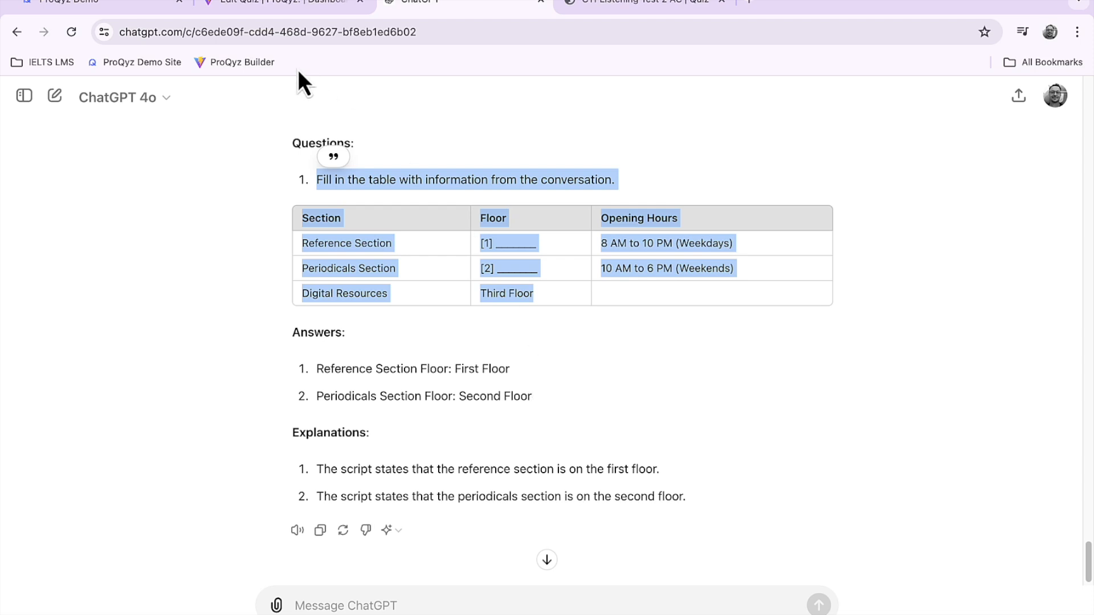
click(286, 5)
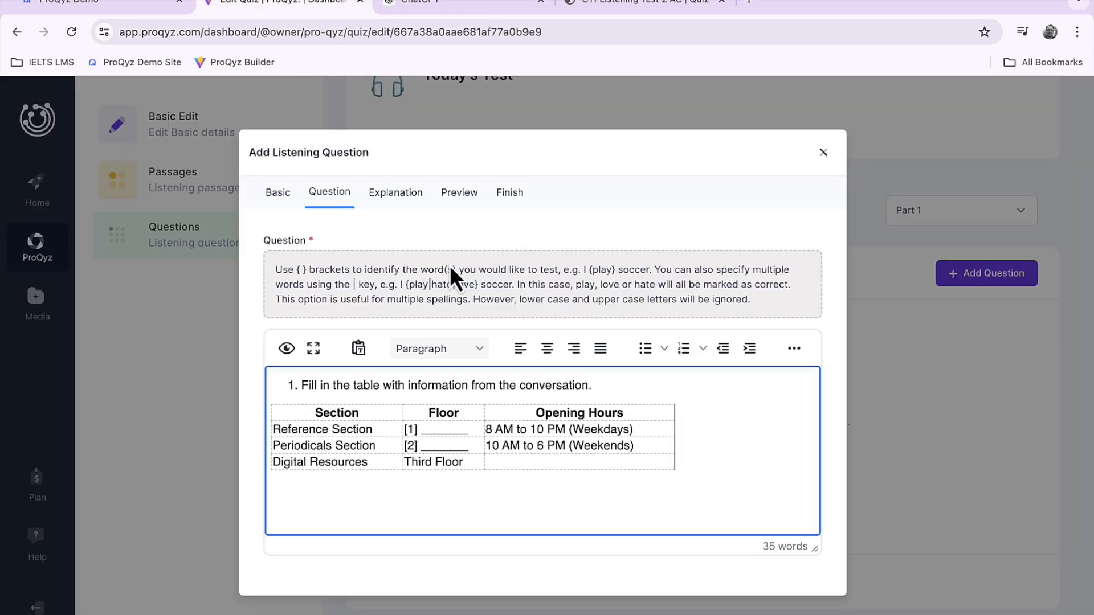
click(467, 429)
key(BackSpace)
key(BackSpace)
key(BackSpace)
key(BackSpace)
key(BackSpace)
key(BackSpace)
key(BackSpace)
key(BackSpace)
key(BackSpace)
key(BackSpace)
key(BackSpace)
key(BackSpace)
text({first floor)
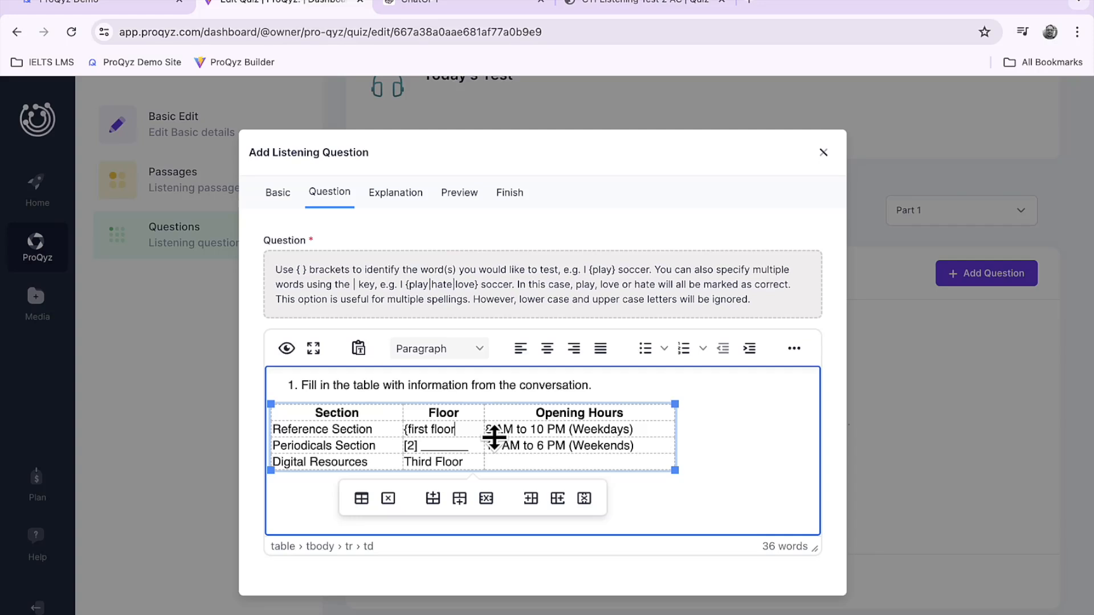
text(})
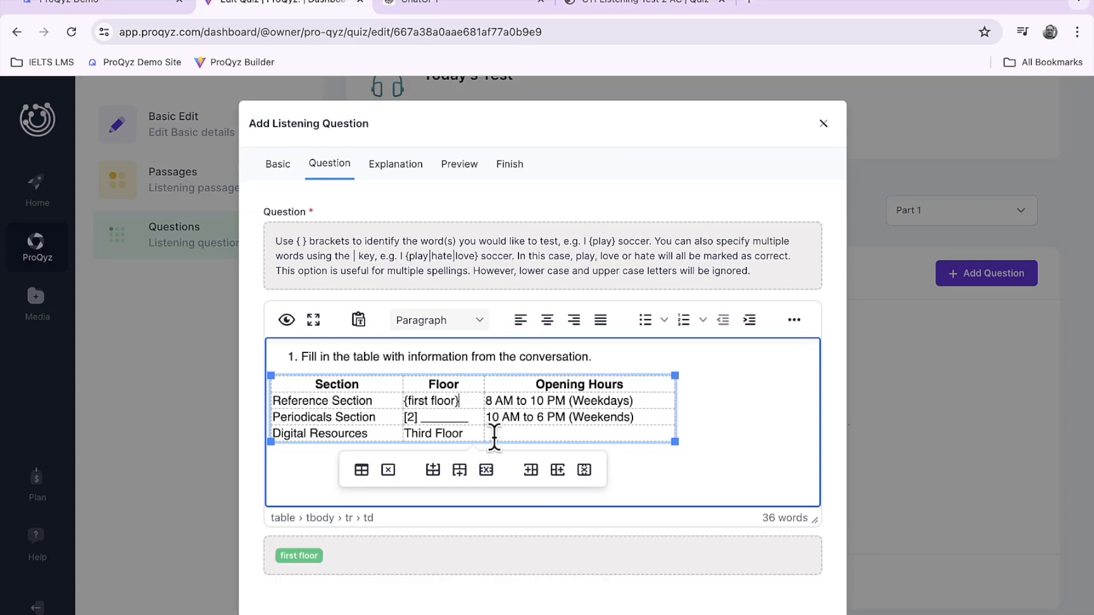
Step: Replace the Periodicals Section's floor blank in the question table with {second floor}
click(464, 417)
key(BackSpace)
key(BackSpace)
key(BackSpace)
key(BackSpace)
key(BackSpace)
key(BackSpace)
key(BackSpace)
key(BackSpace)
key(BackSpace)
key(BackSpace)
text({second floor)
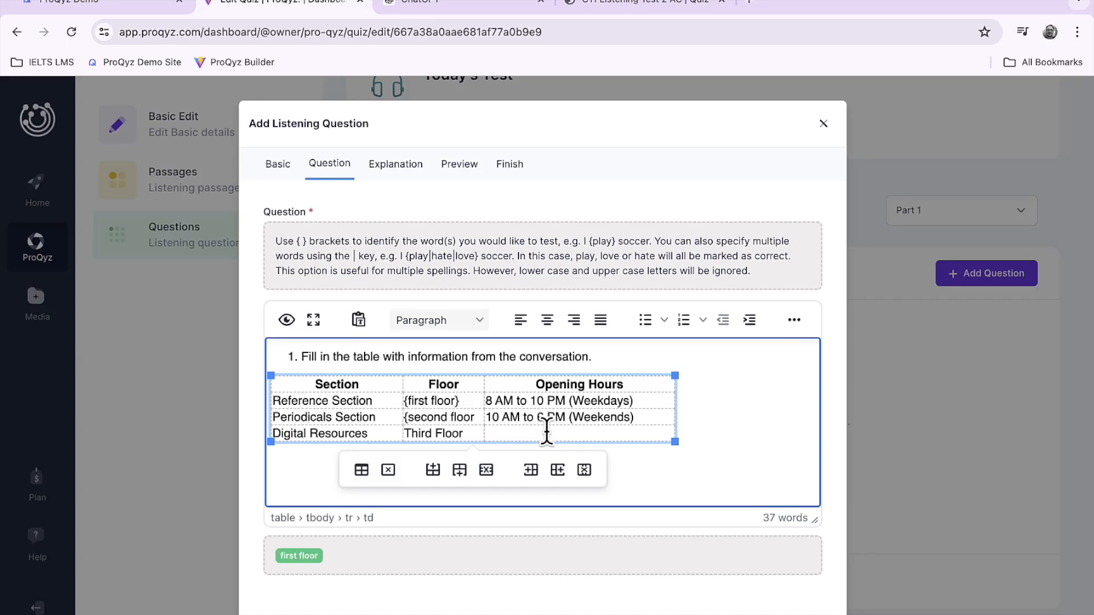
text(})
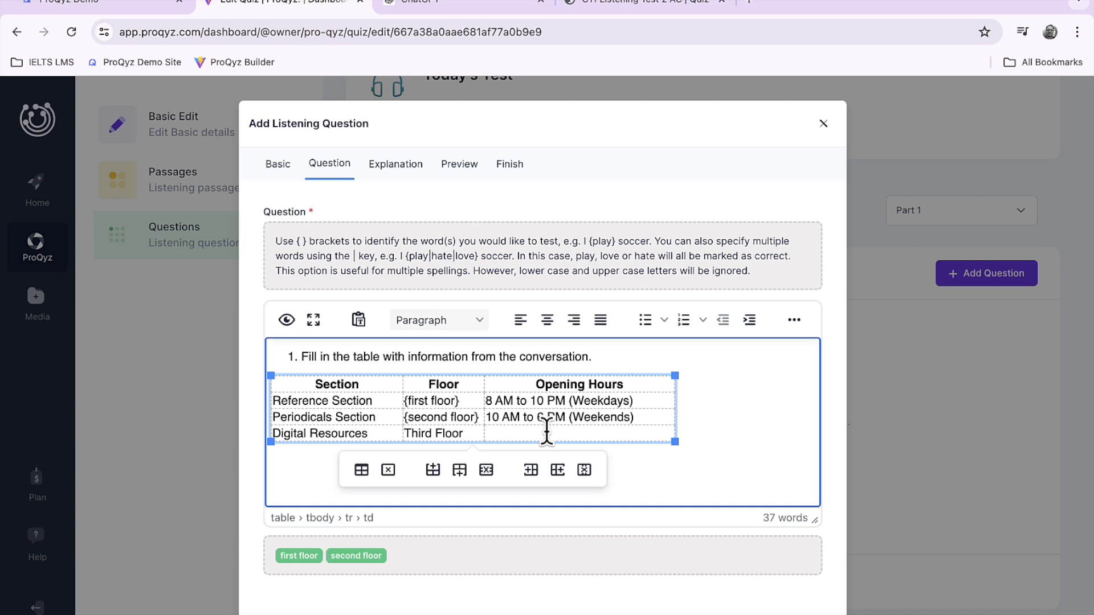
click(778, 453)
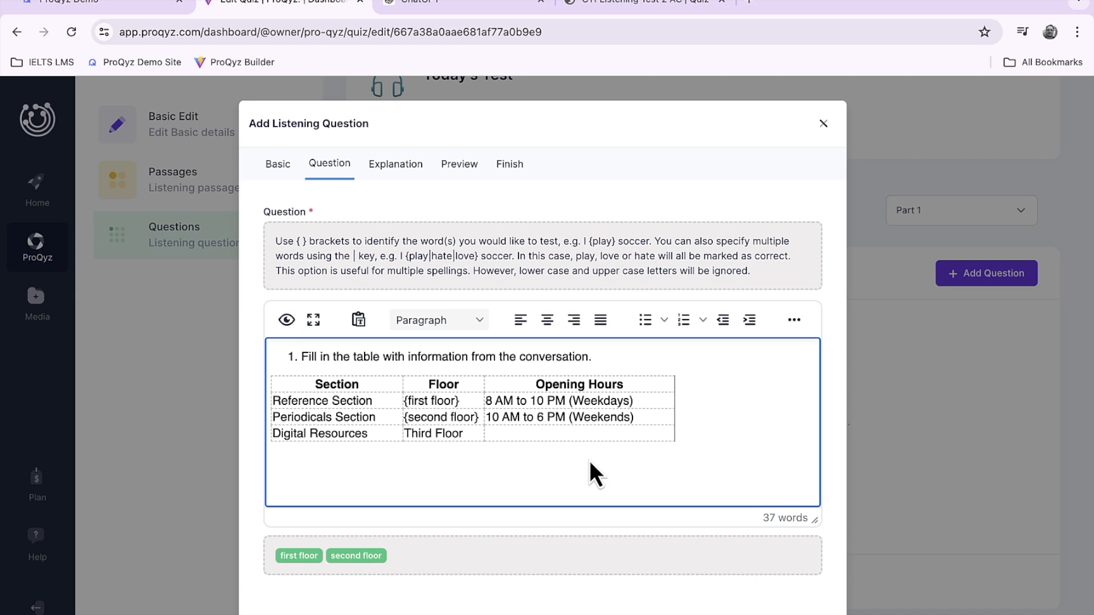
Step: Open the question's explanations and copy the two Part 1 explanation sentences from ChatGPT
click(395, 168)
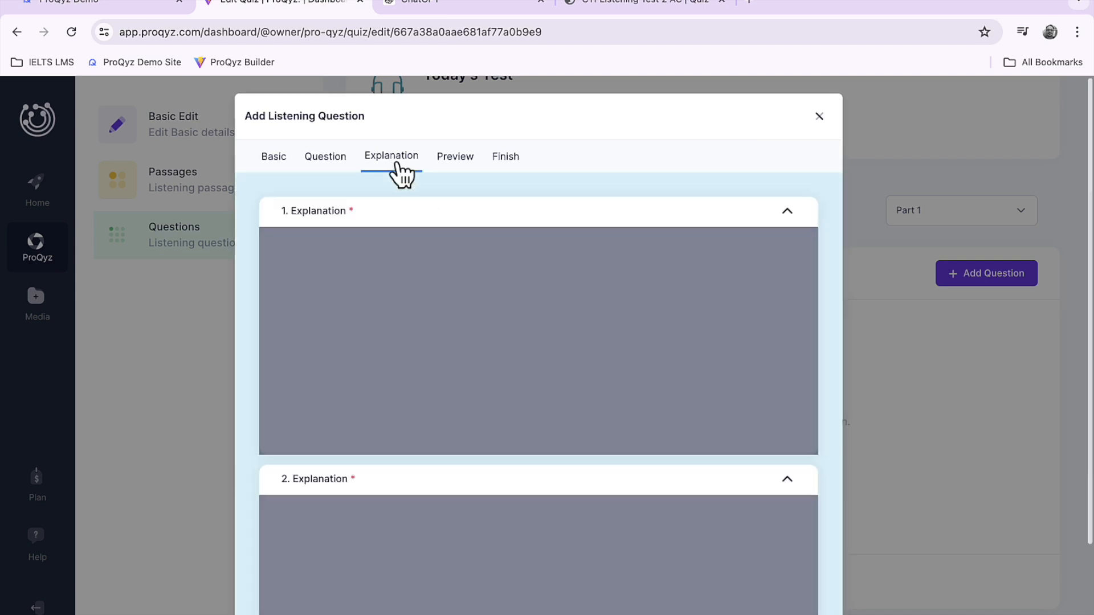
click(466, 7)
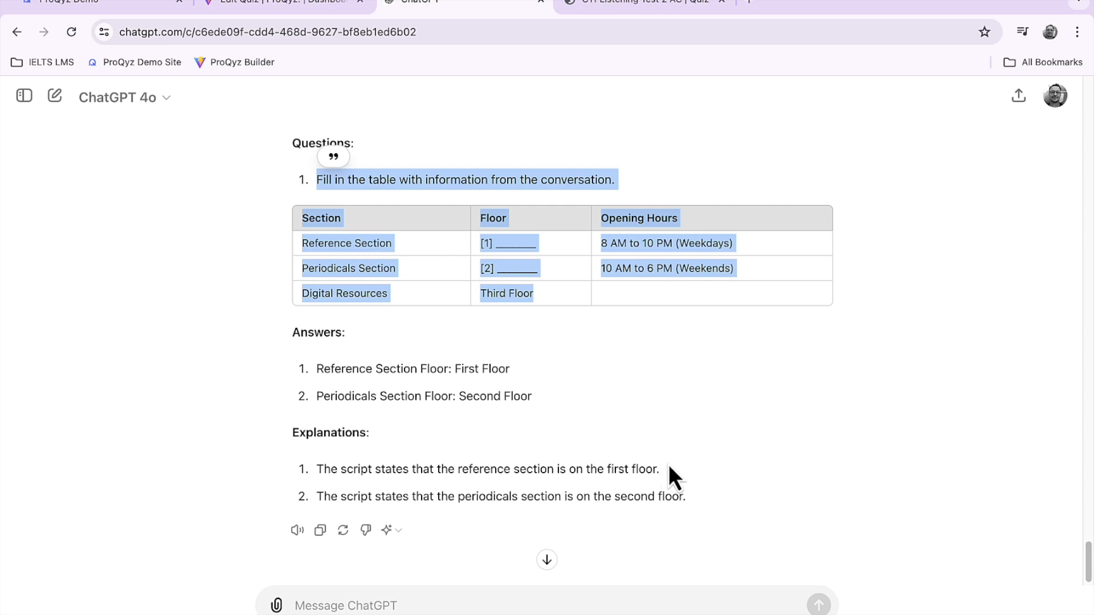
drag(687, 499, 312, 467)
key(ctrl+c)
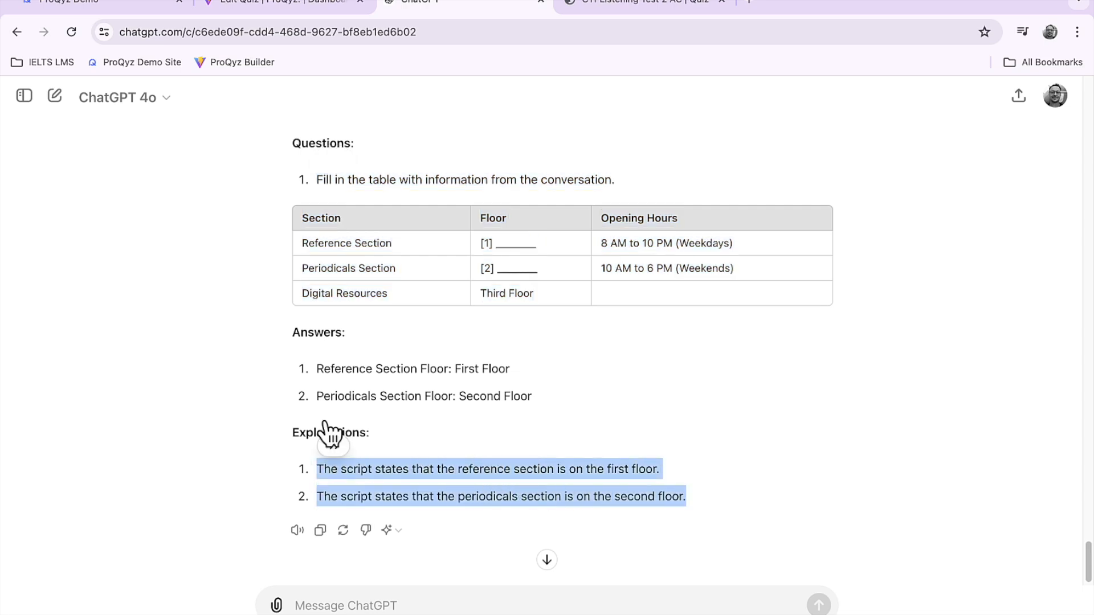
Step: Return to ProQyz, paste the explanations into Explanation 1 and move the periodicals section sentence into Explanation 2
click(285, 3)
click(392, 317)
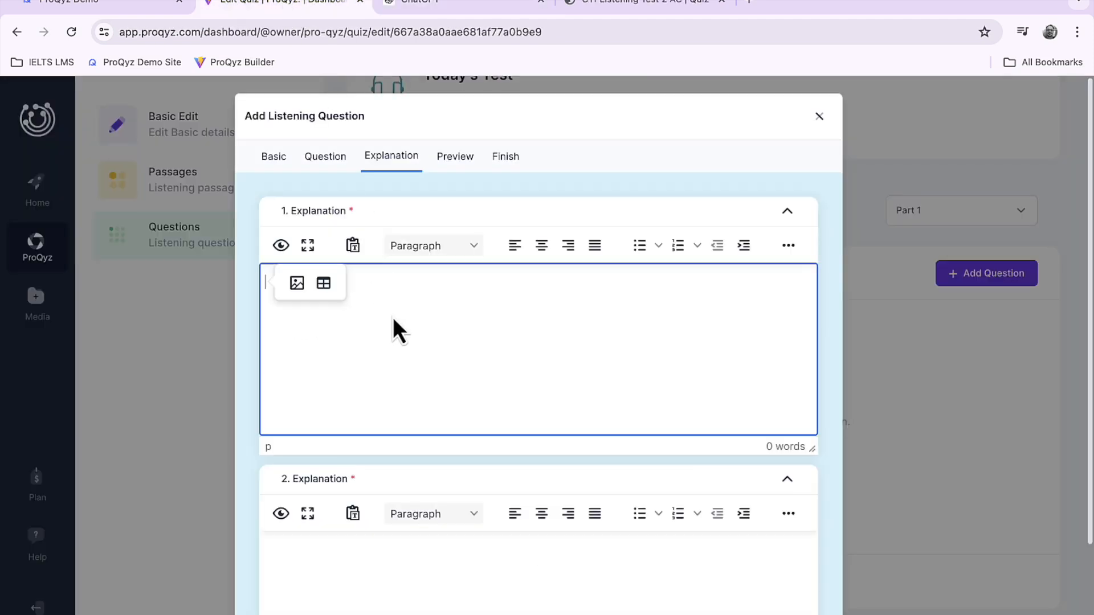
key(ctrl+v)
drag(664, 296, 290, 293)
key(ctrl+c)
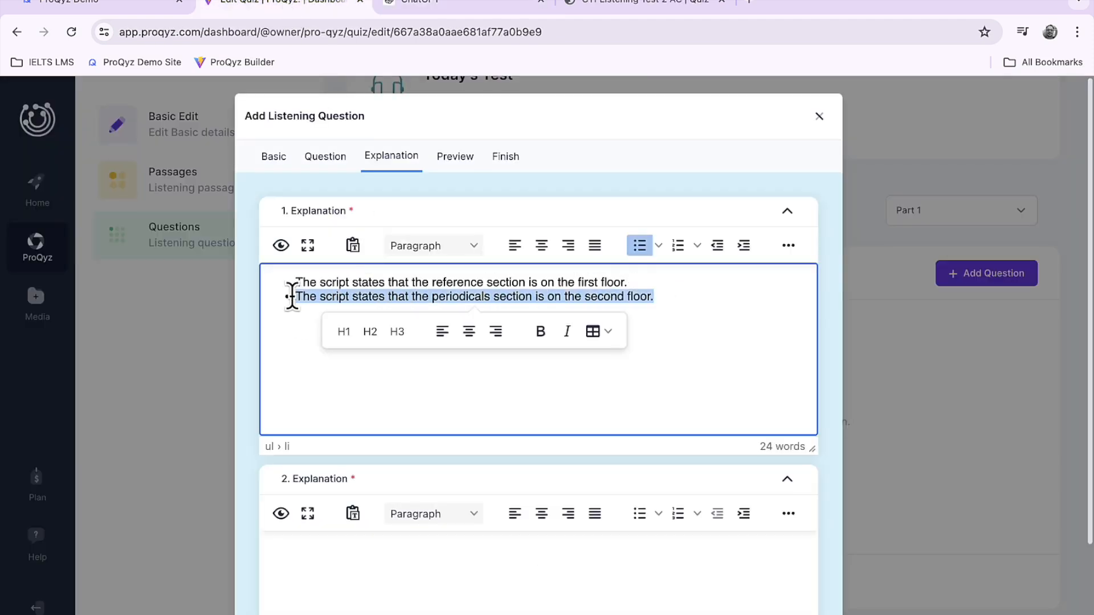
key(BackSpace)
click(338, 573)
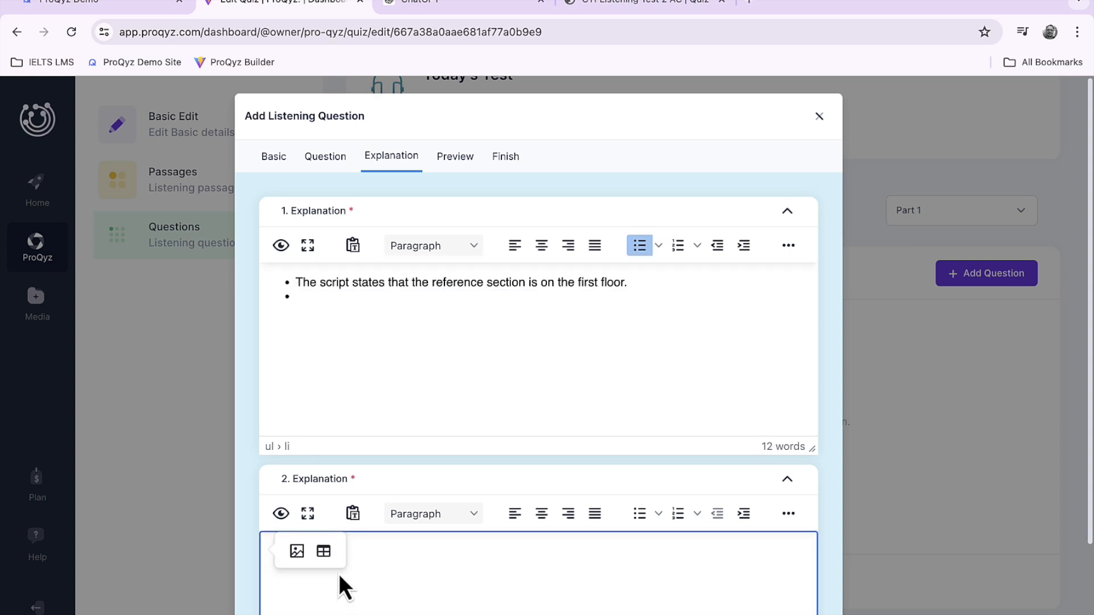
key(ctrl+v)
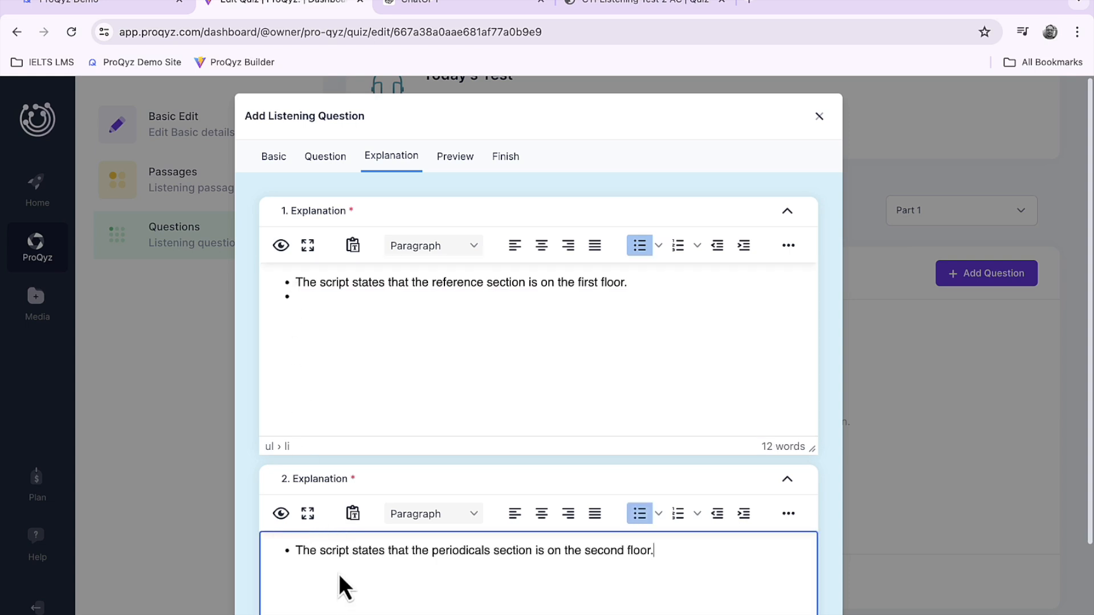
Step: Remove the bullet formatting from both explanations and delete the leftover empty bullet in Explanation 1
click(293, 551)
key(BackSpace)
click(303, 297)
key(BackSpace)
key(BackSpace)
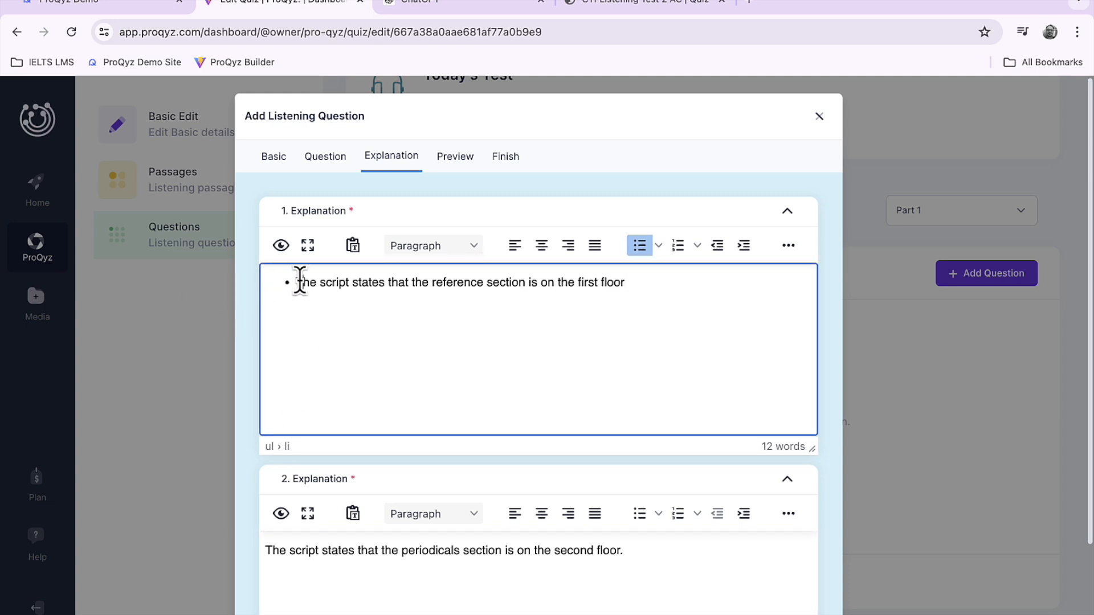
click(297, 281)
key(BackSpace)
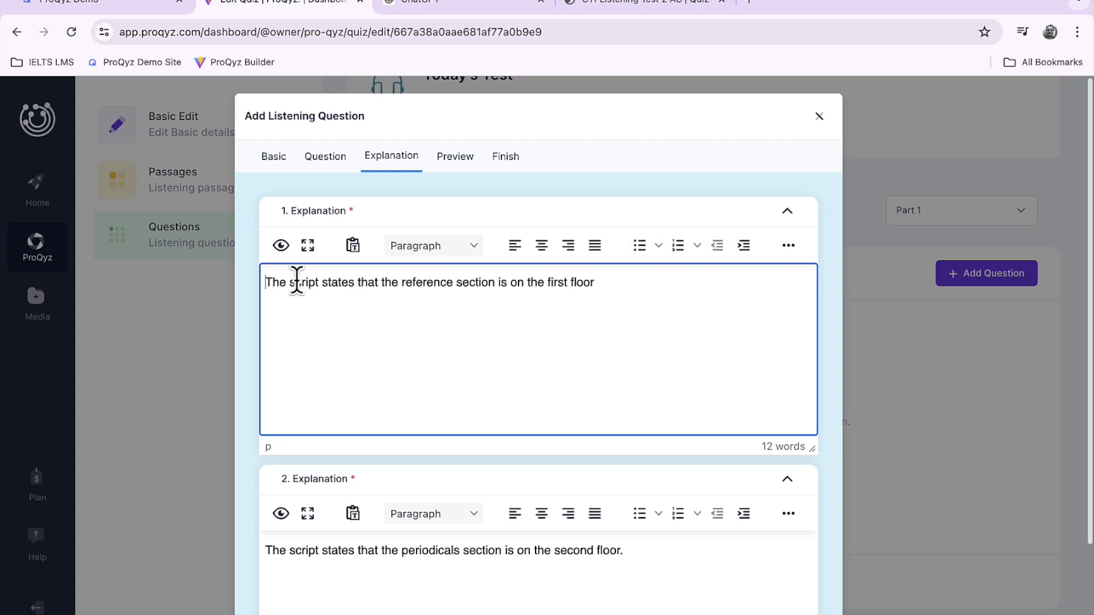
Step: Preview the library table question and its solution
click(456, 159)
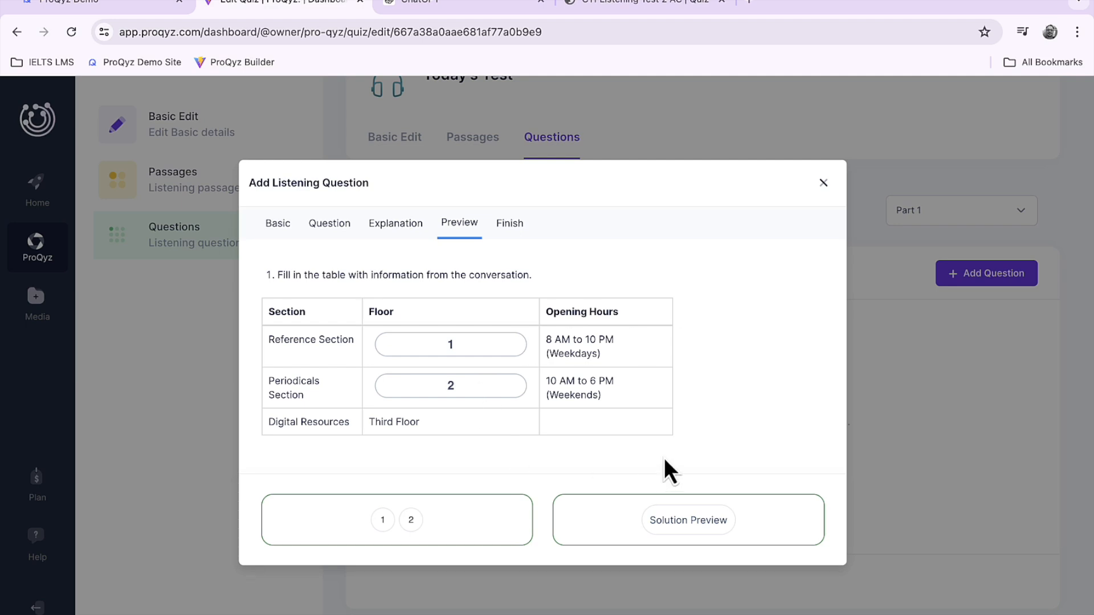
click(687, 521)
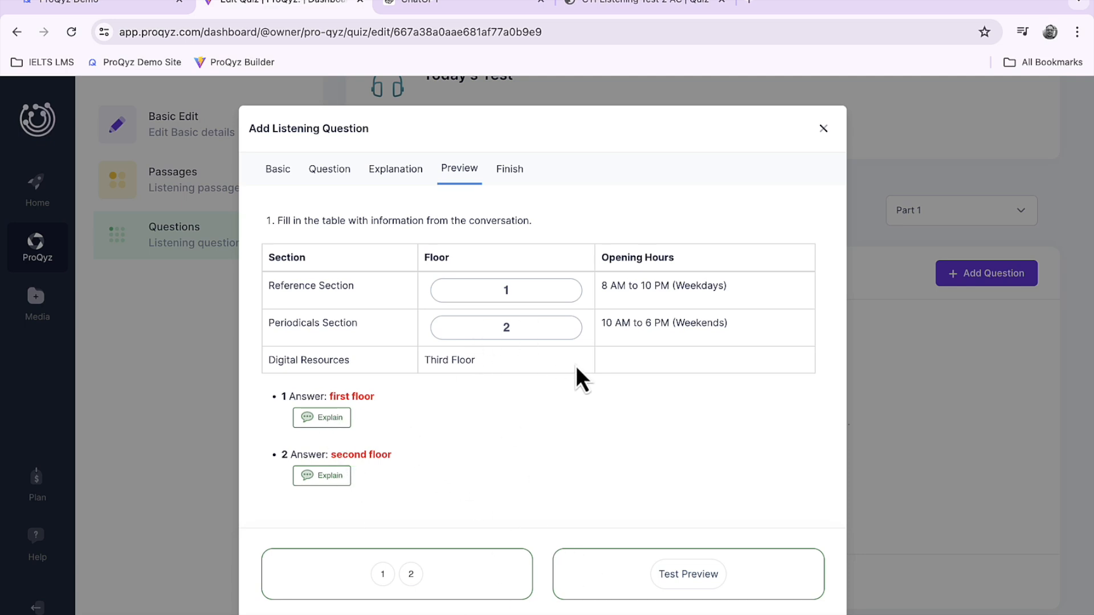
Step: Title the question "Table", assign it to the "Summary, Form completion" category and create it
click(519, 169)
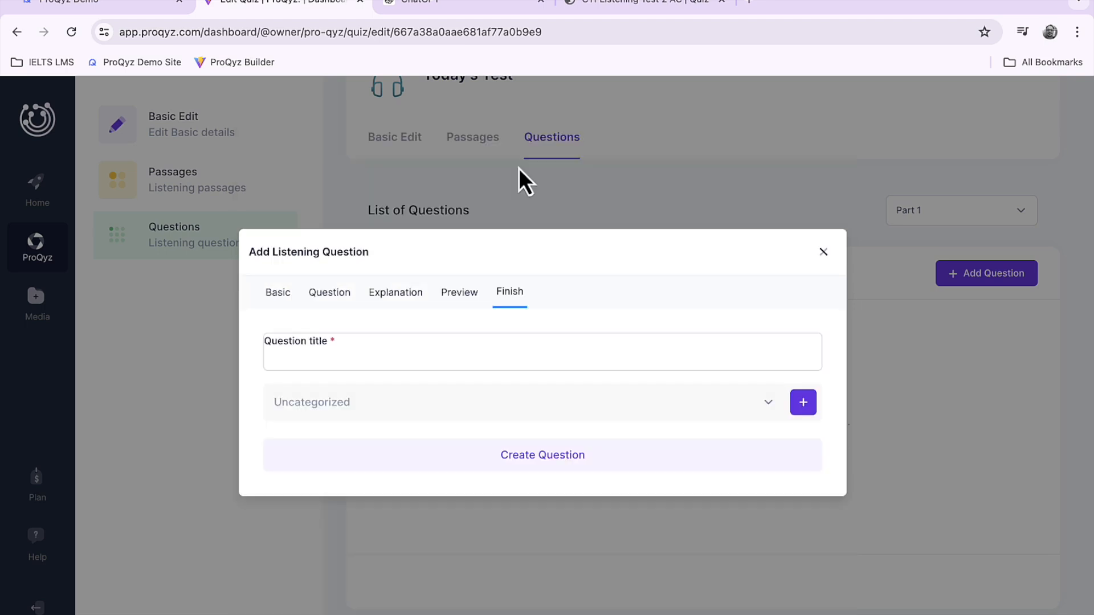
click(525, 351)
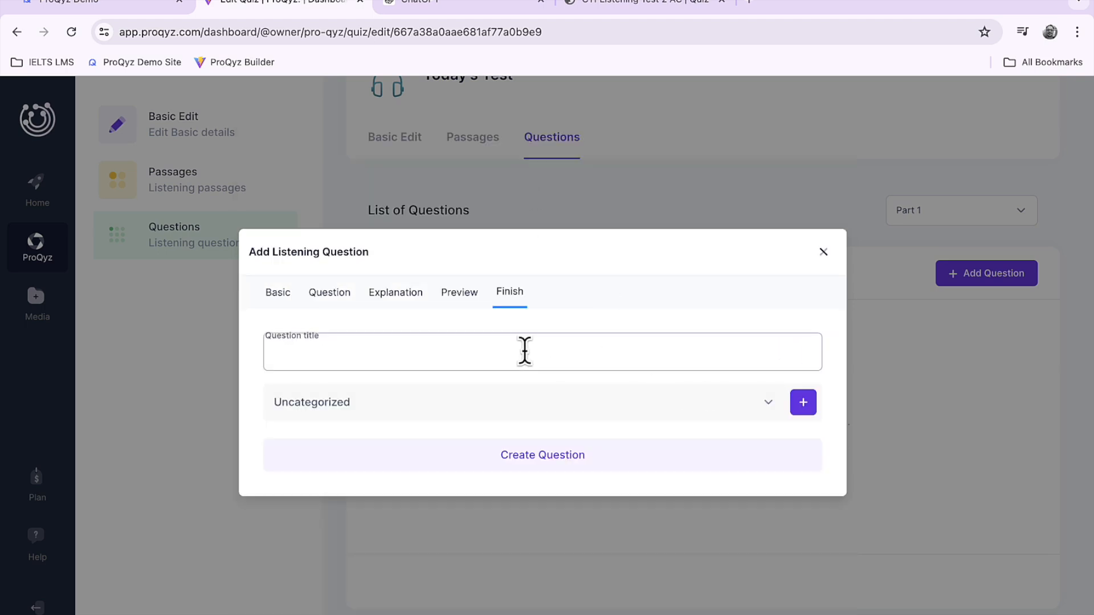
text(Table)
click(769, 402)
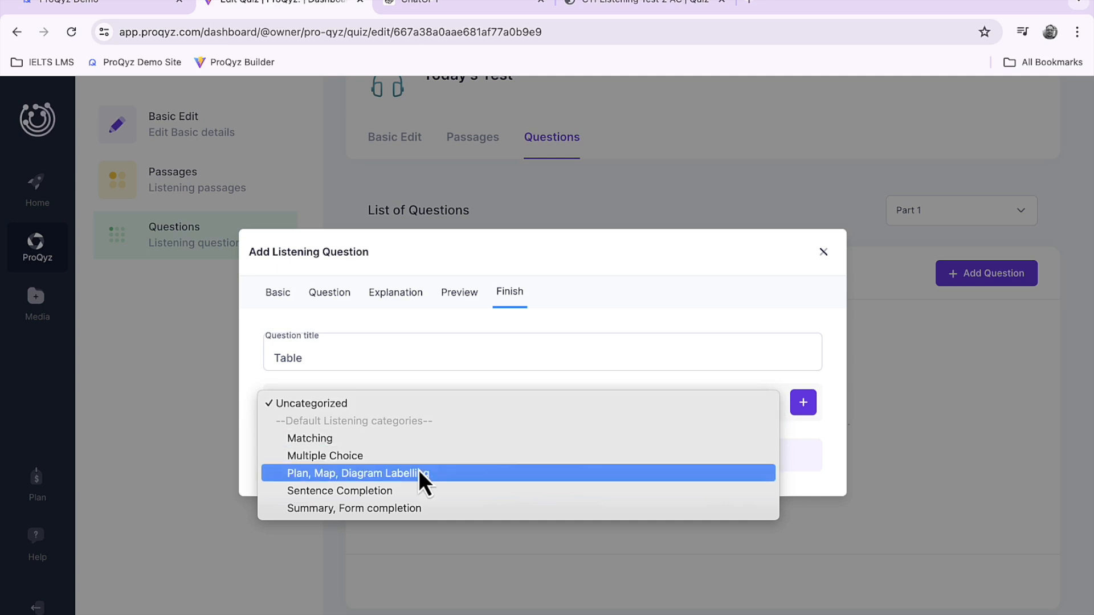
click(402, 508)
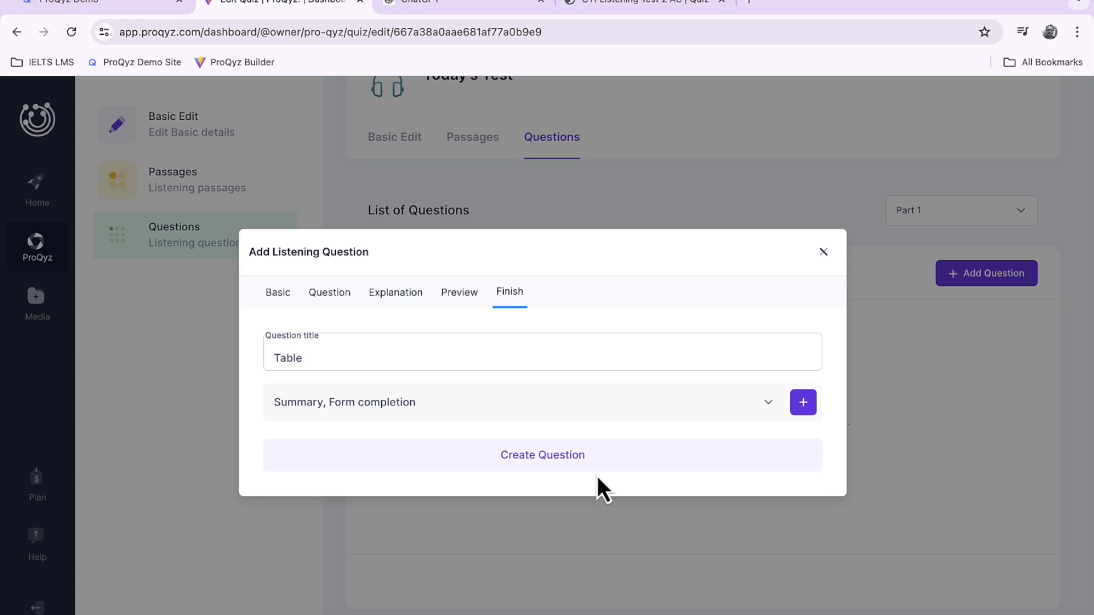
click(764, 402)
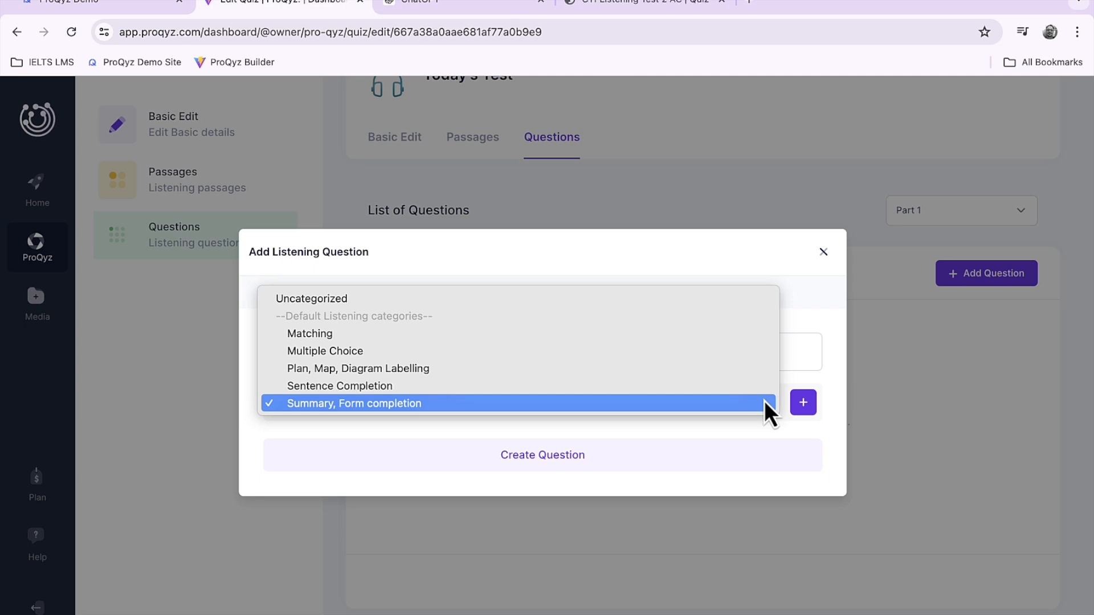
click(549, 450)
click(548, 459)
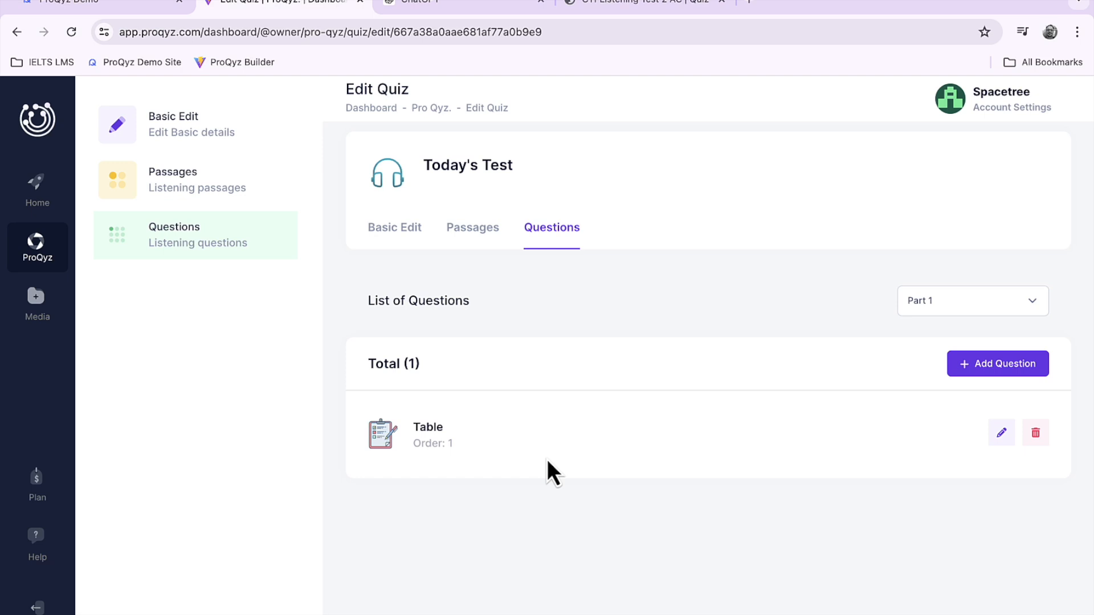
Step: Go to the quiz list, open the preview of "Today's Test", start the test and pause its audio
click(35, 244)
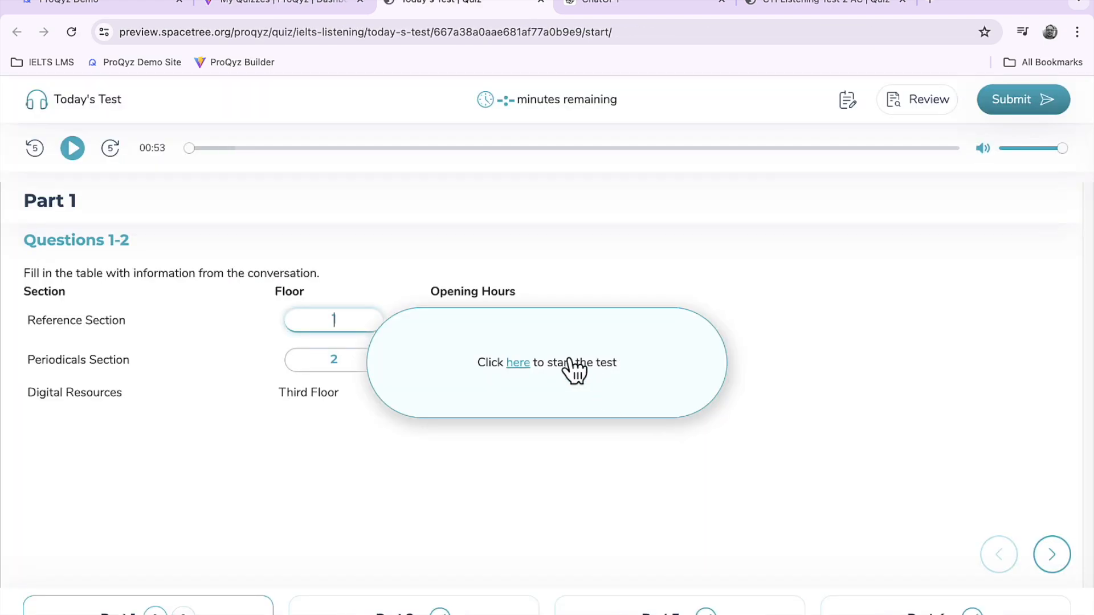
click(521, 374)
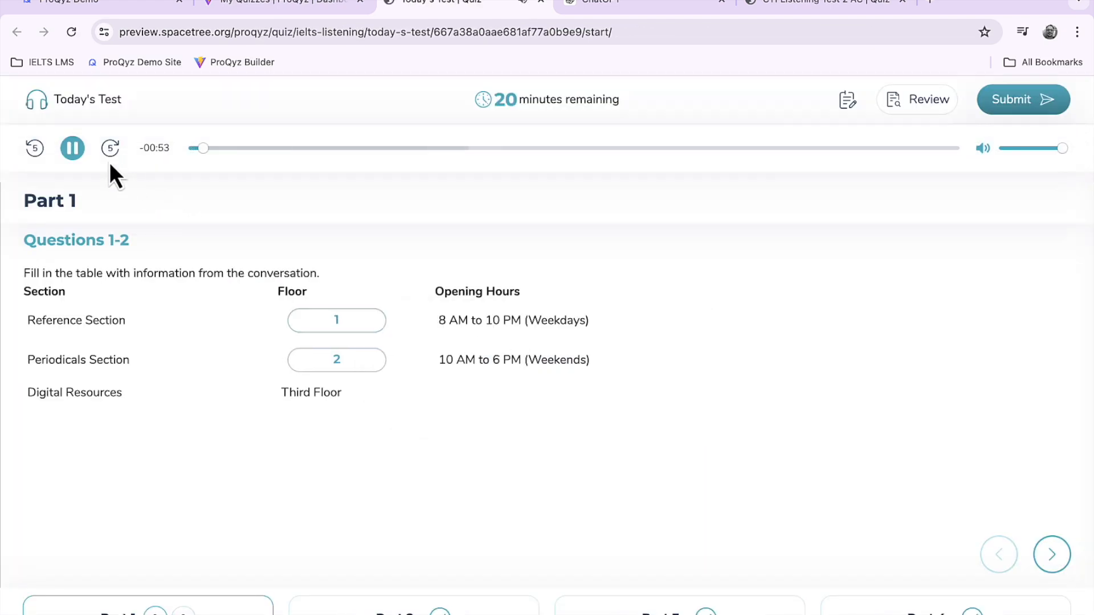
click(75, 149)
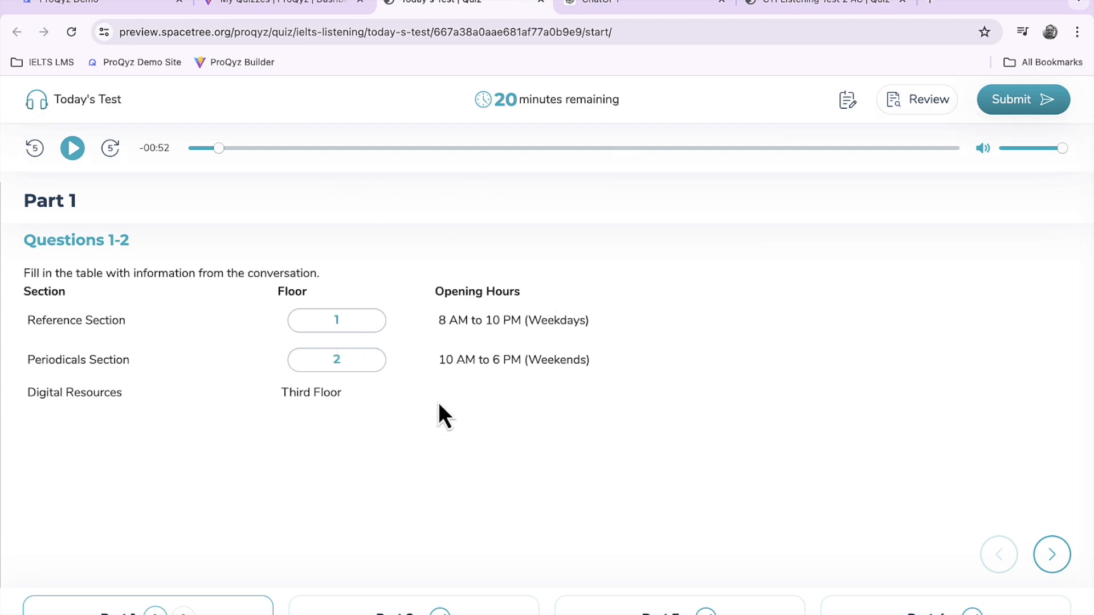
Step: Answer the Part 1 blanks with "first floor" for the Reference Section and "second floor" for the Periodicals Section
click(347, 319)
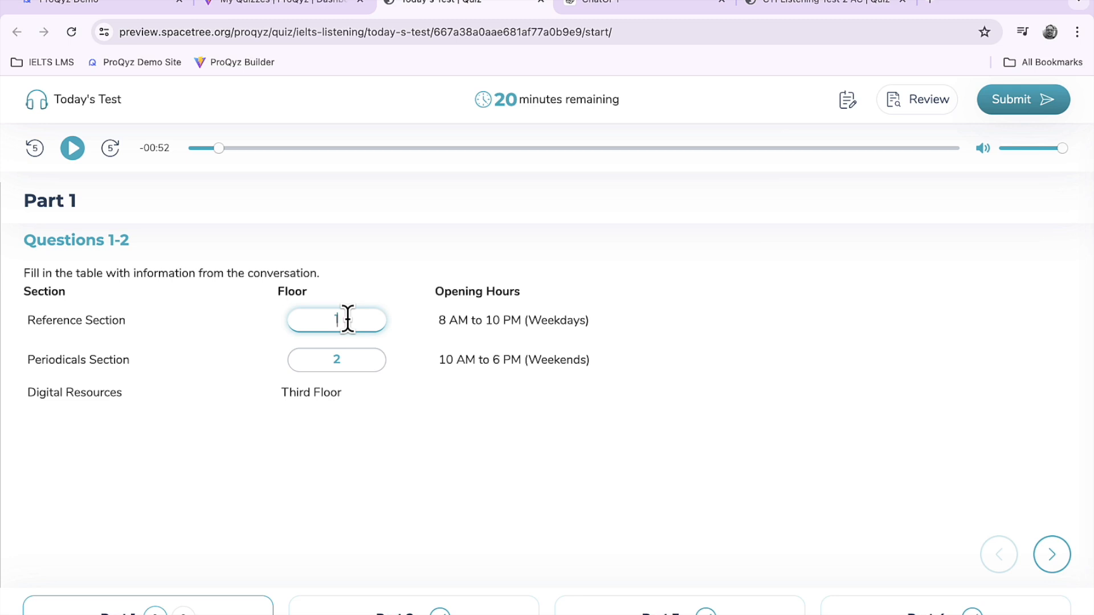
key(BackSpace)
text(first floor)
click(351, 355)
text(second)
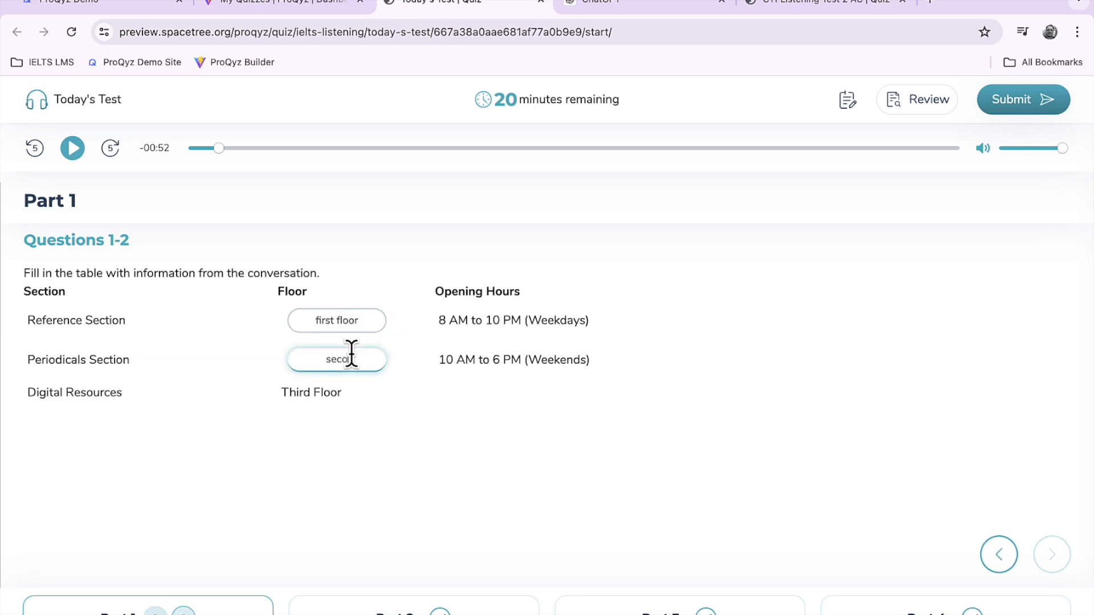
text( floor)
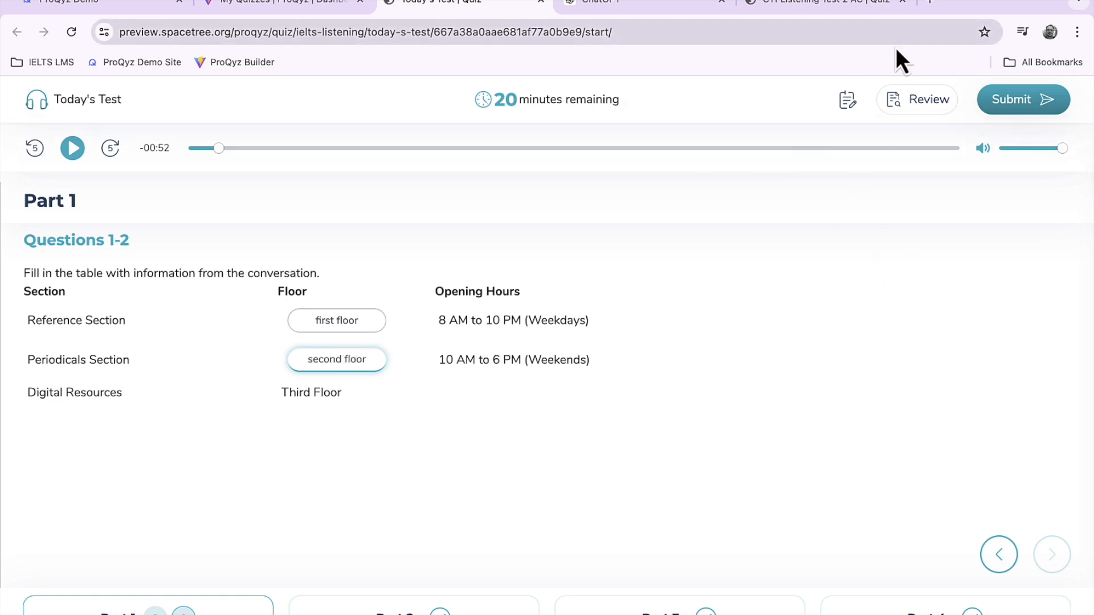
Step: Review the entered answers and submit the test
click(912, 106)
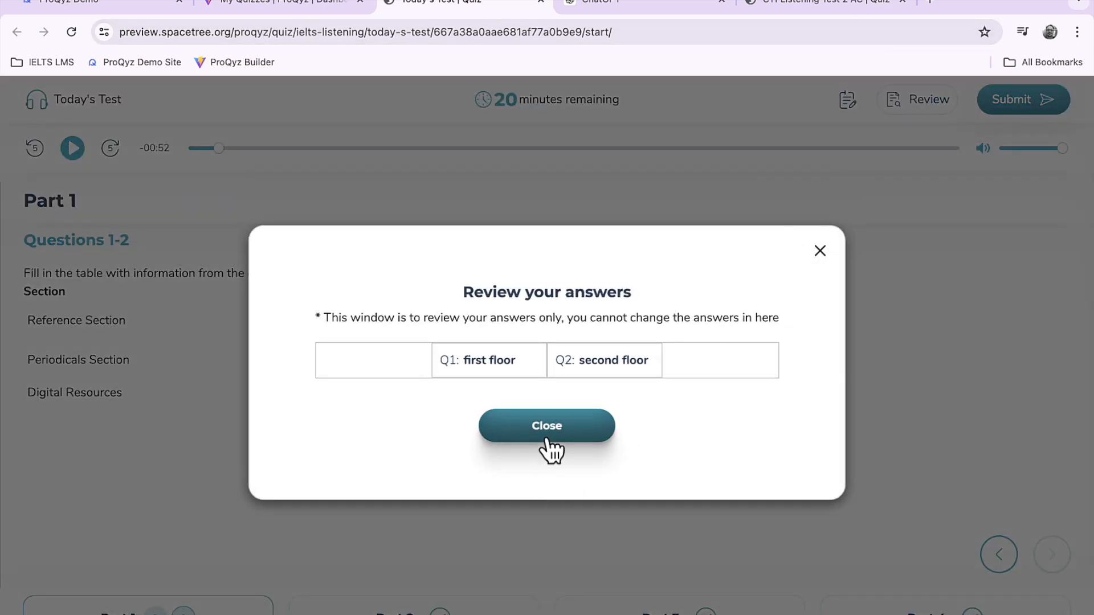
click(546, 433)
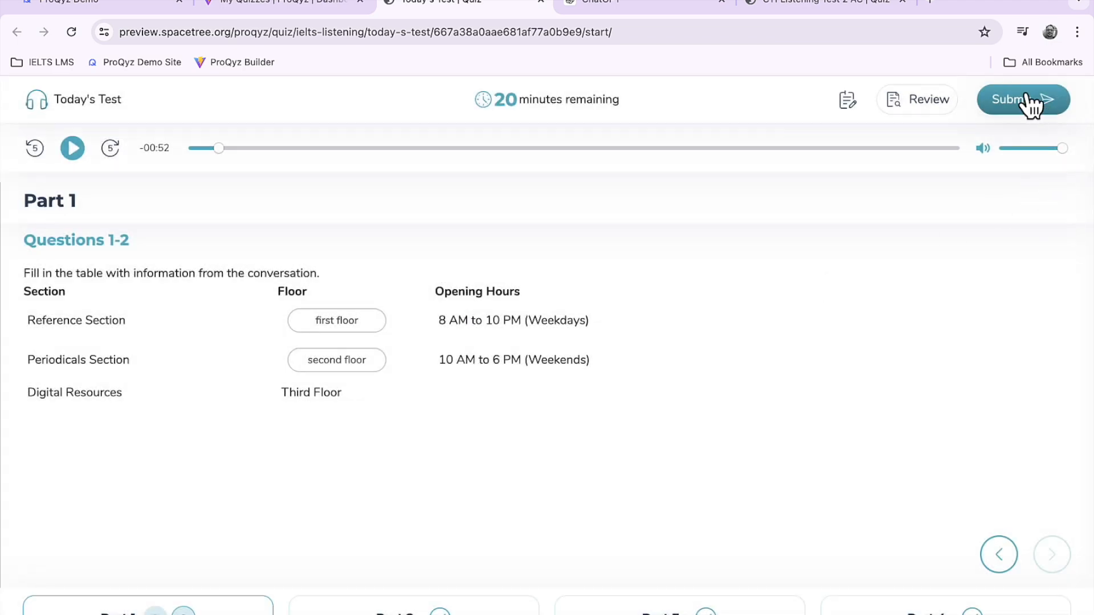
click(1025, 102)
click(597, 425)
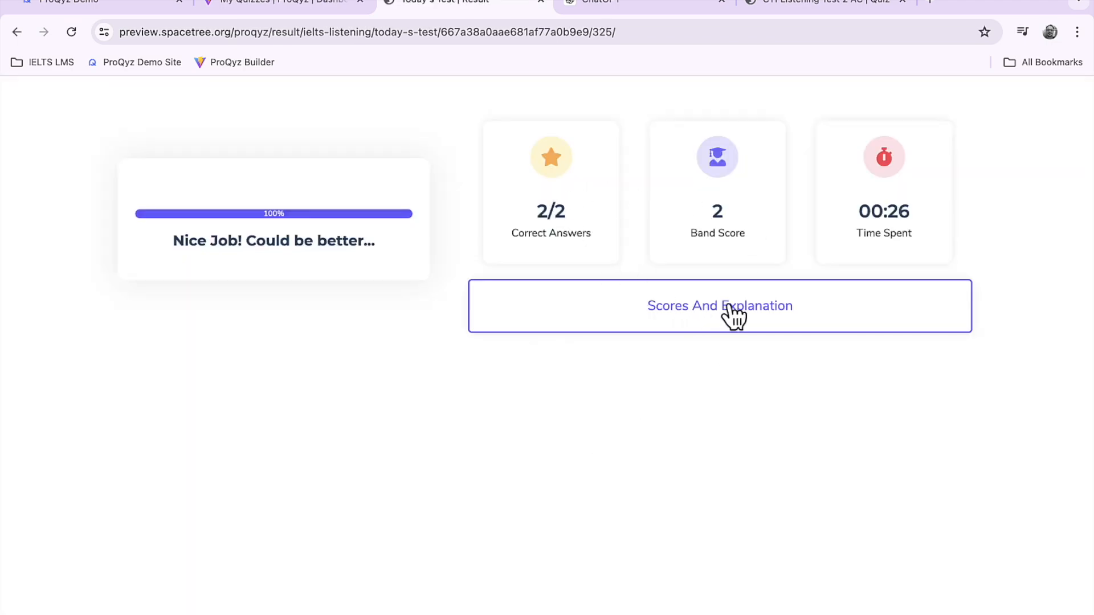
Step: Open the test's scores and explanations and view the explanation for question 1
click(733, 318)
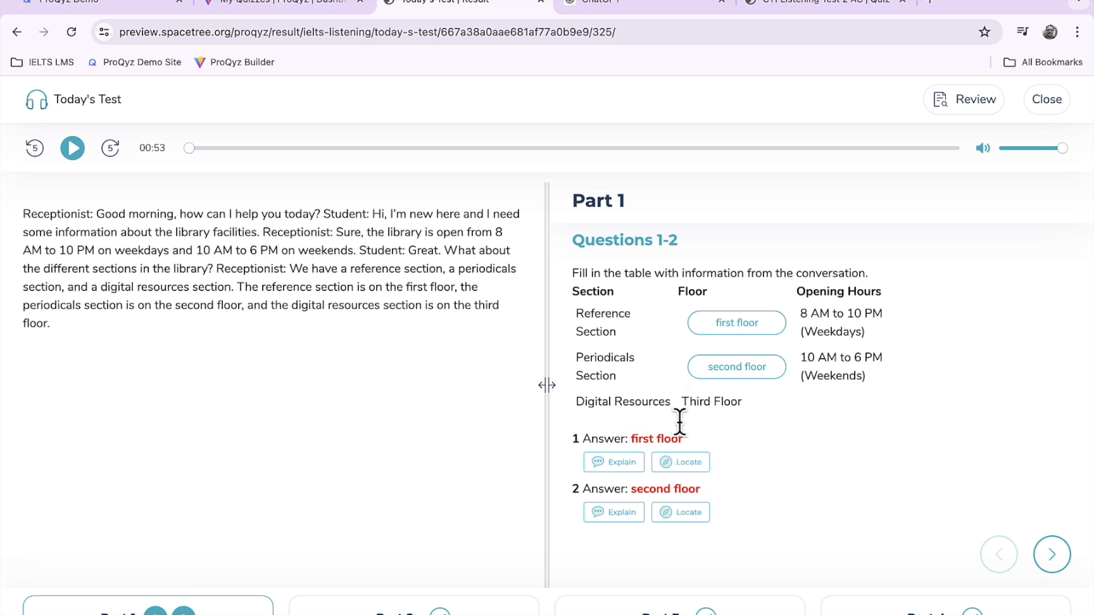
click(627, 463)
click(627, 463)
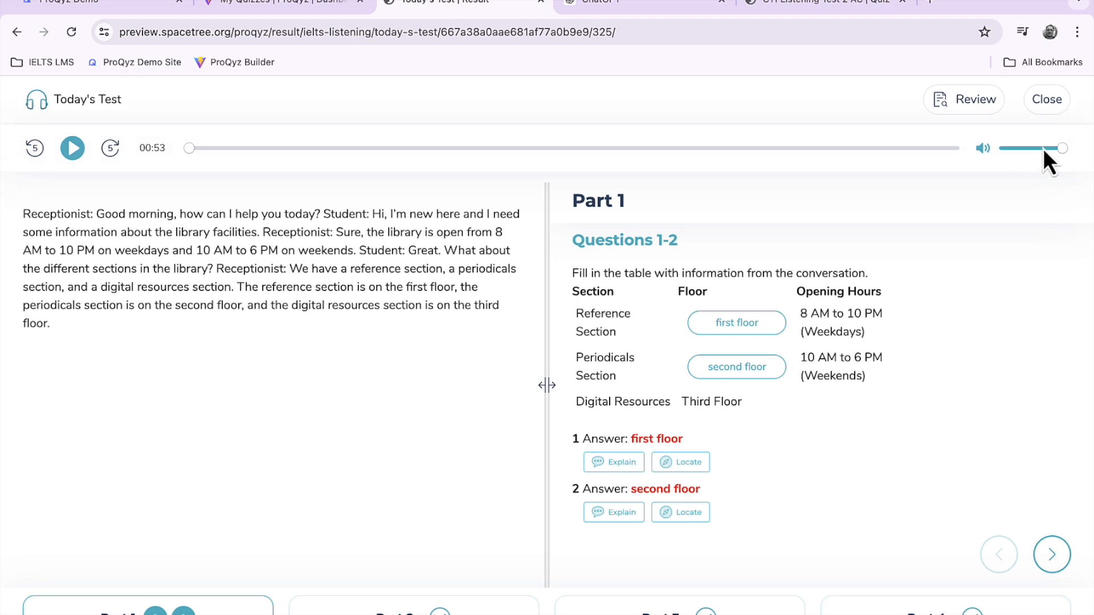
Step: Close the scores and explanations, return to the quiz list and open the Part 1 passage of "Today's Test" for editing
click(1047, 103)
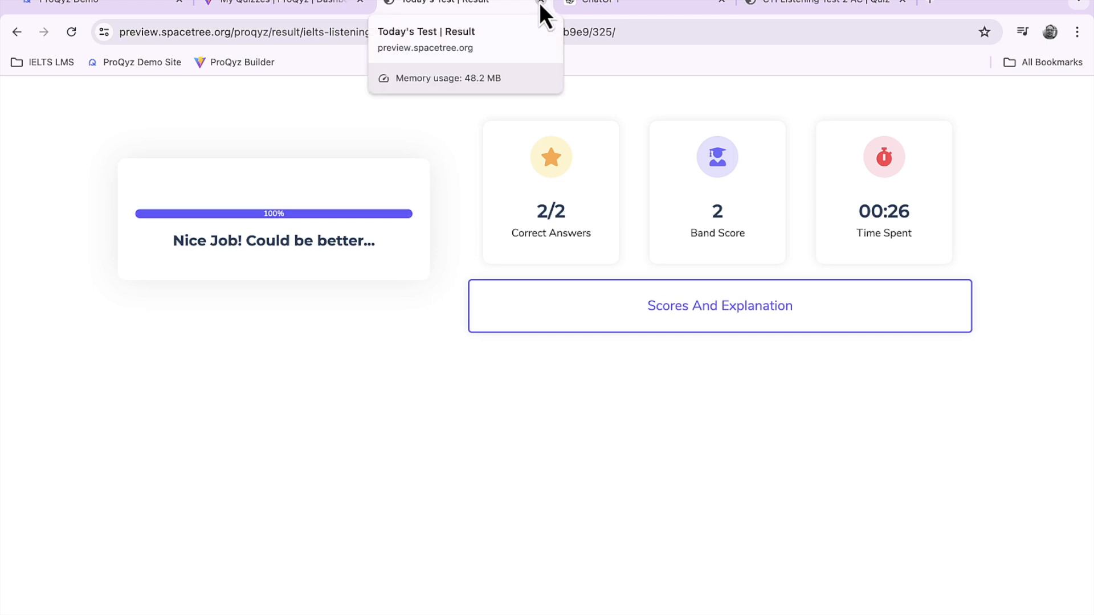
click(11, 33)
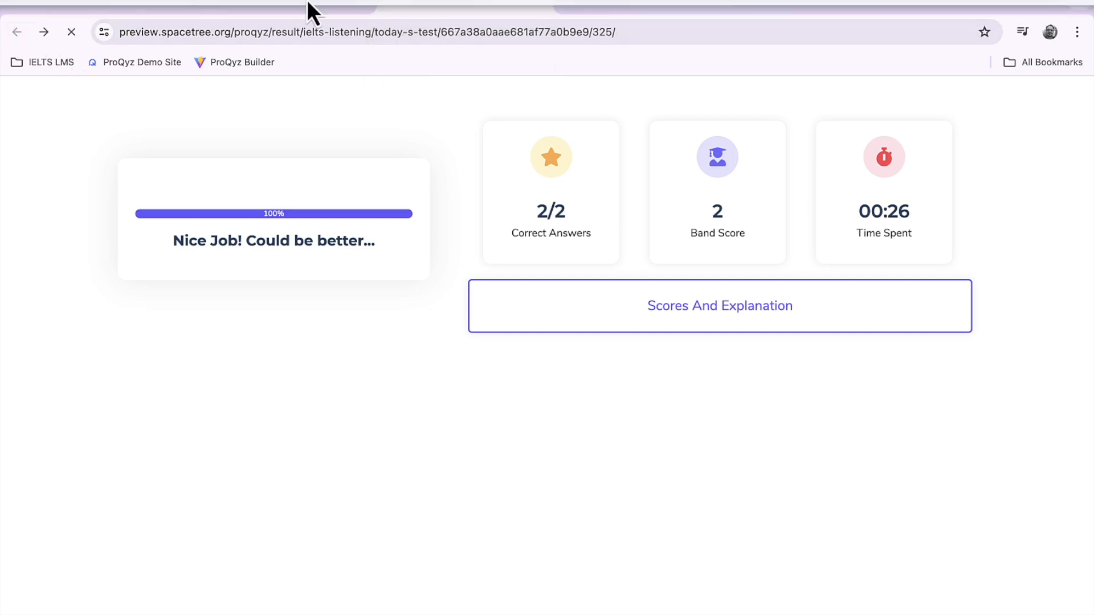
click(292, 2)
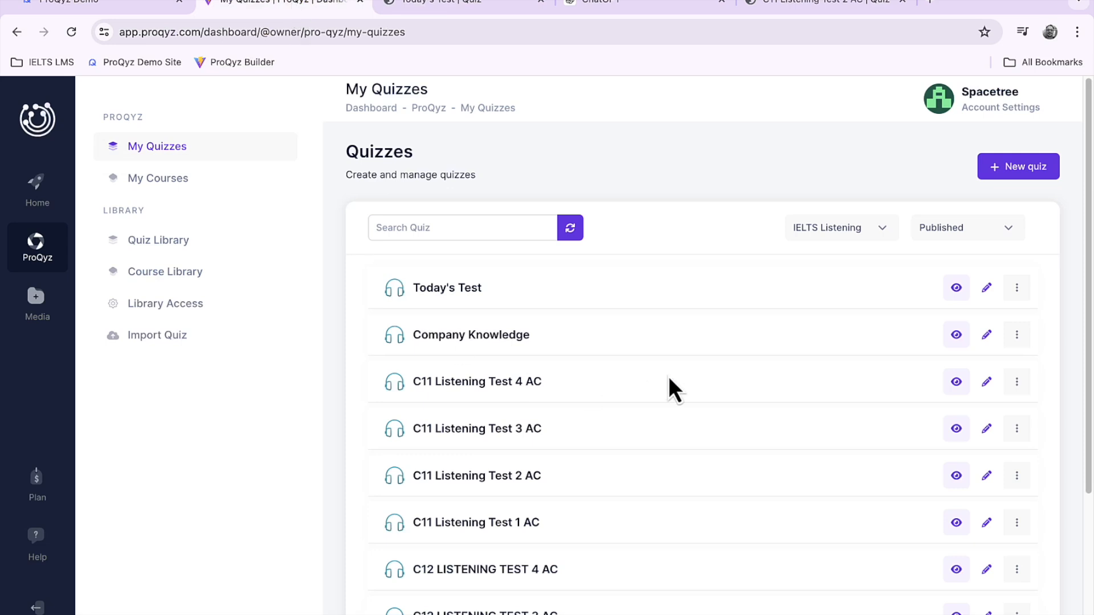
click(986, 296)
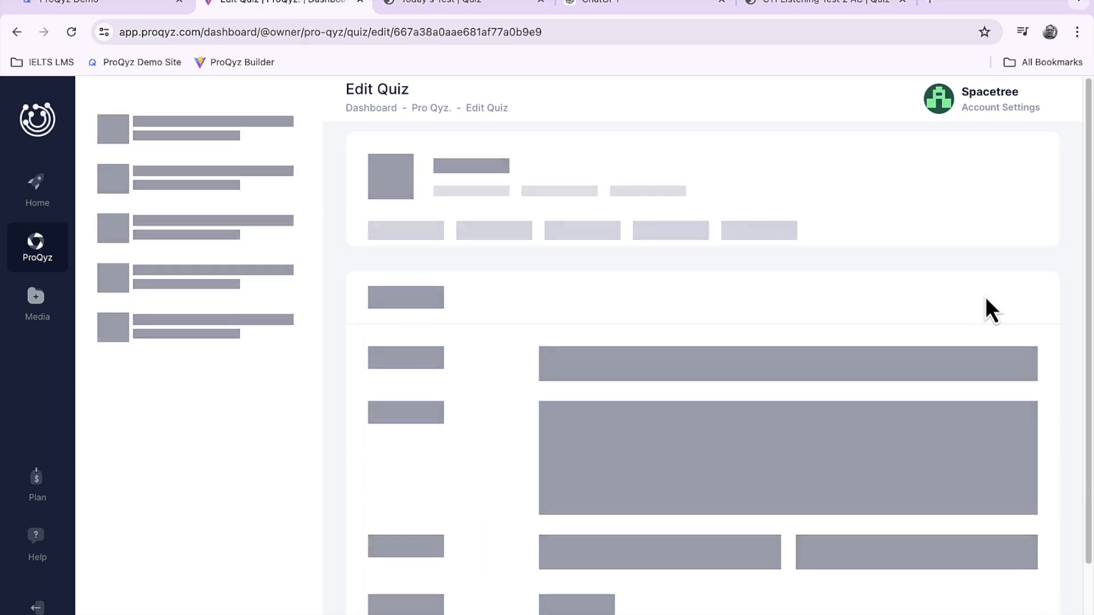
scroll(589, 392, down, 1)
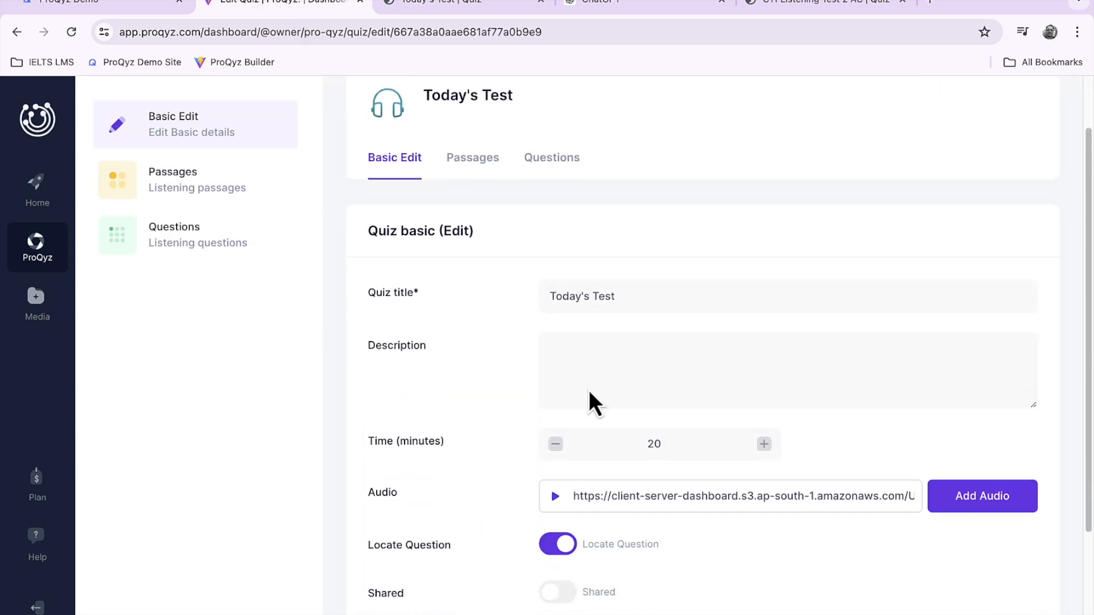
click(481, 166)
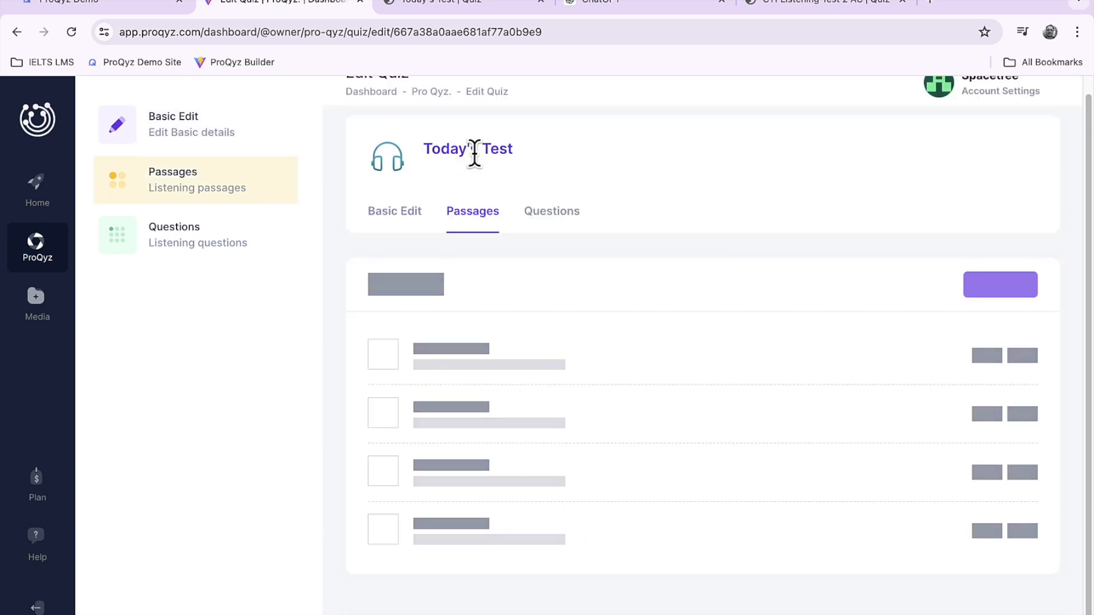
click(931, 370)
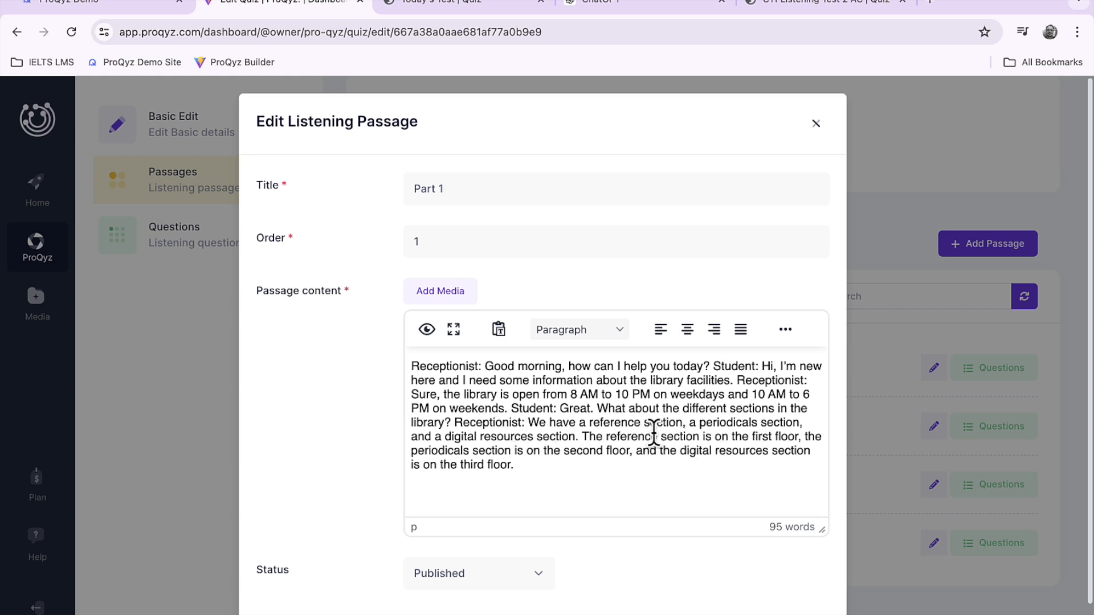
Step: Mark "reference section is on the first floor" in the passage as question 1's location by wrapping it in {[ and ][1]}
click(606, 439)
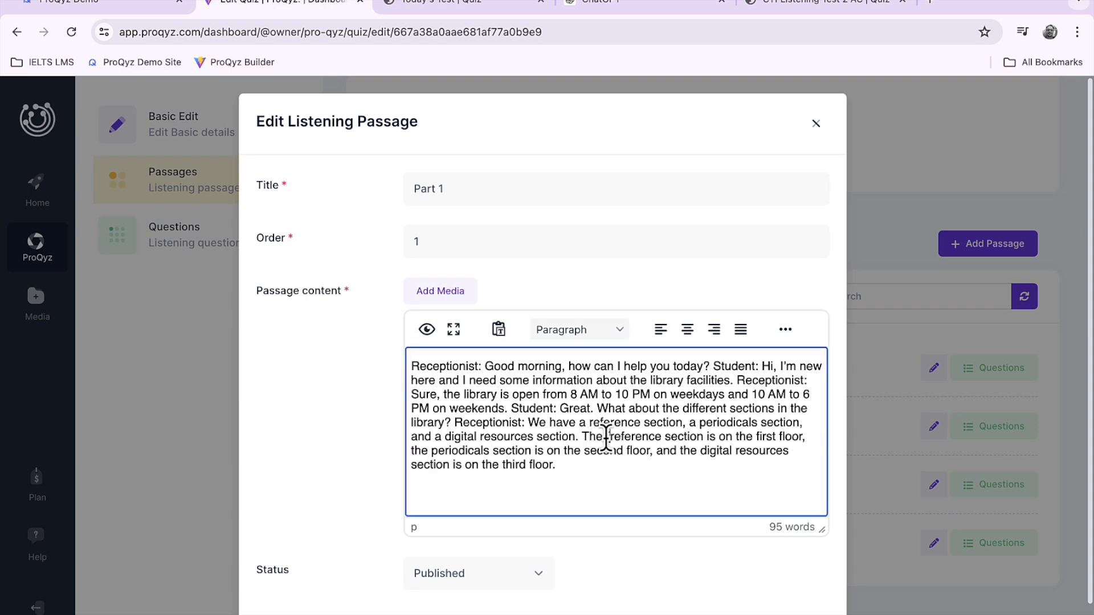
text({[)
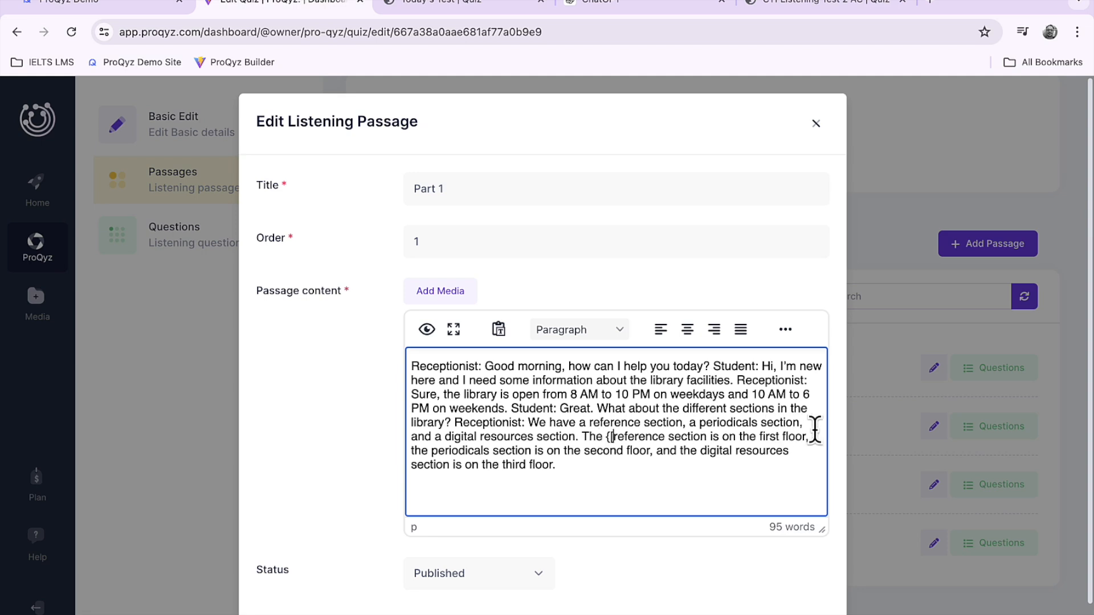
click(805, 436)
text(][1]})
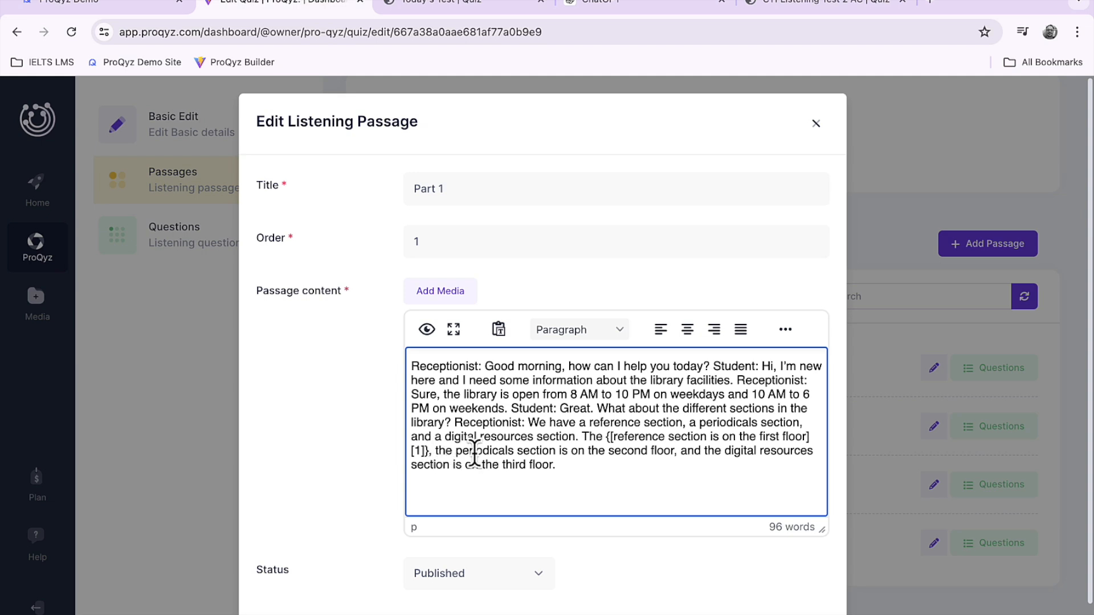
Step: Wrap "periodicals section is on the second floor" in {[ and ][2]} as question 2's location and save the passage
text({[)
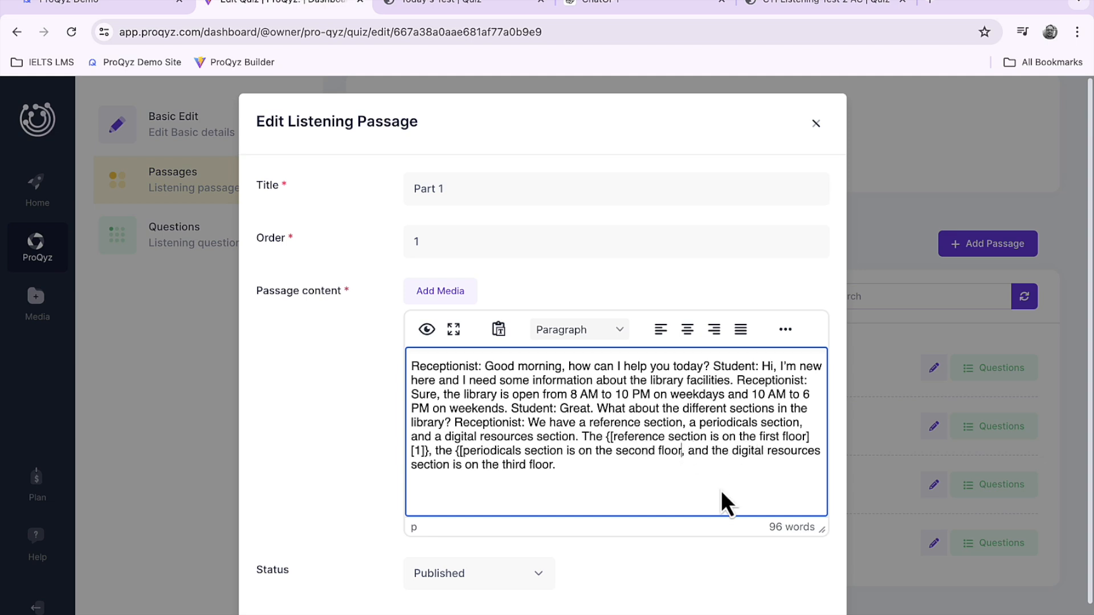
text(][2]})
scroll(719, 513, down, 1)
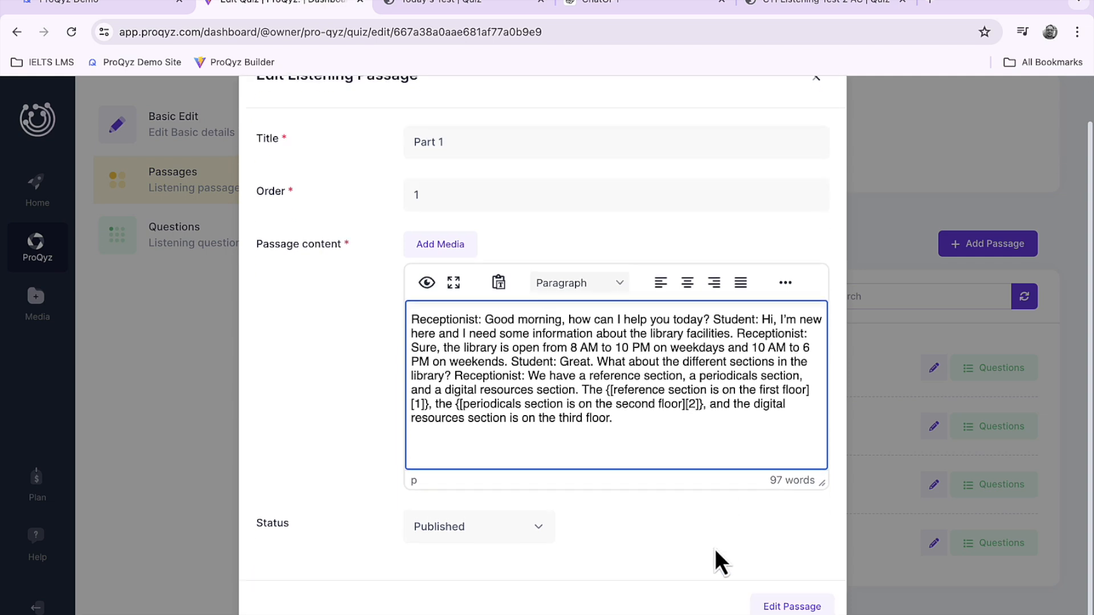
click(792, 606)
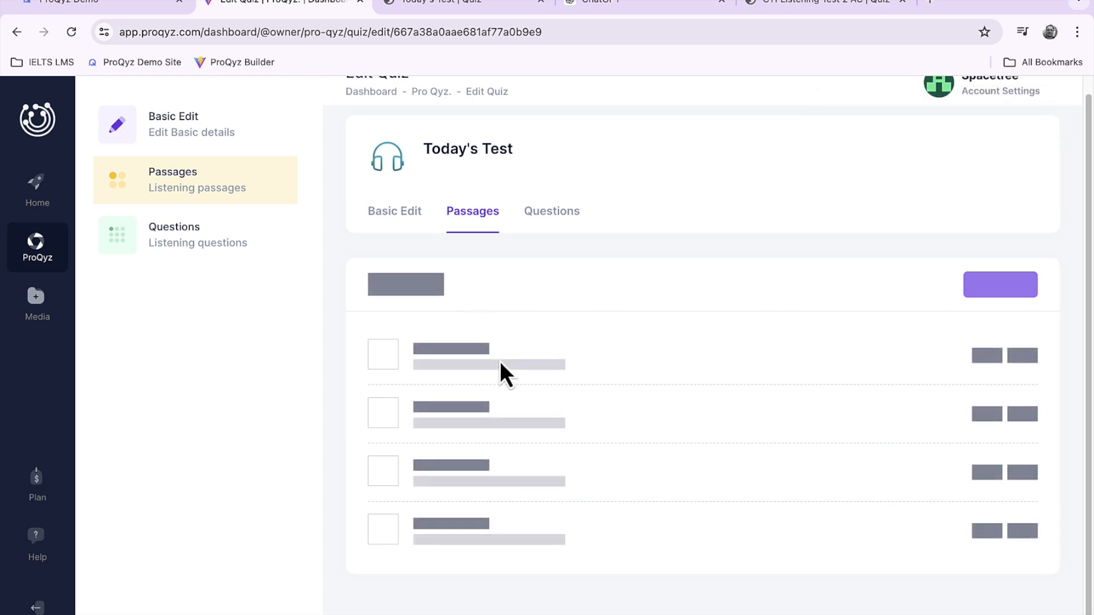
Step: Reload the editor, open a fresh preview of "Today's Test" from the quiz list, close the old preview, start the test and pause its audio
click(71, 33)
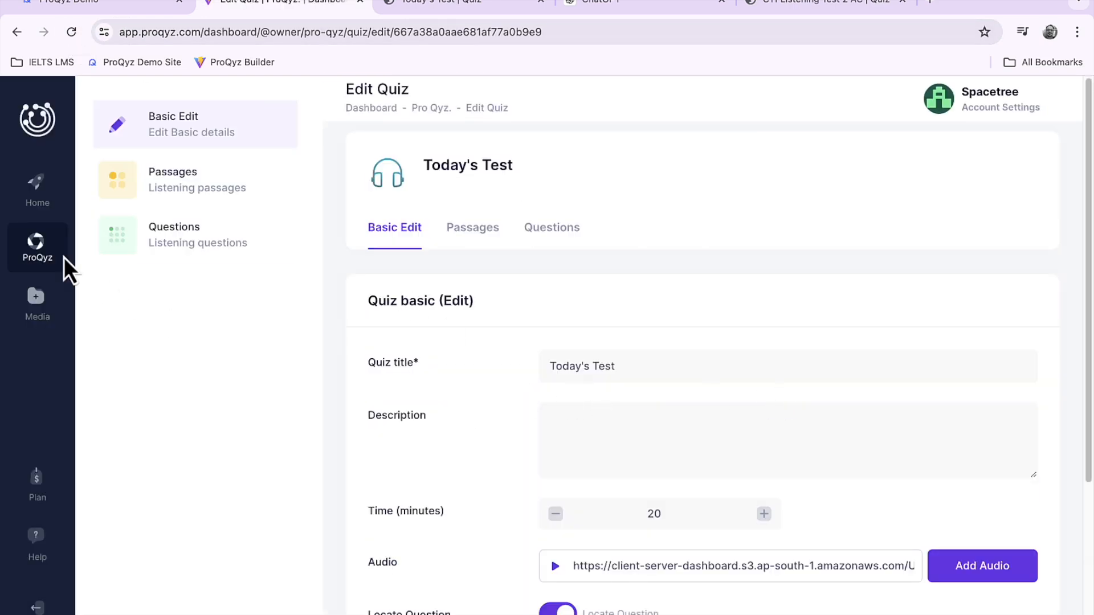
click(41, 244)
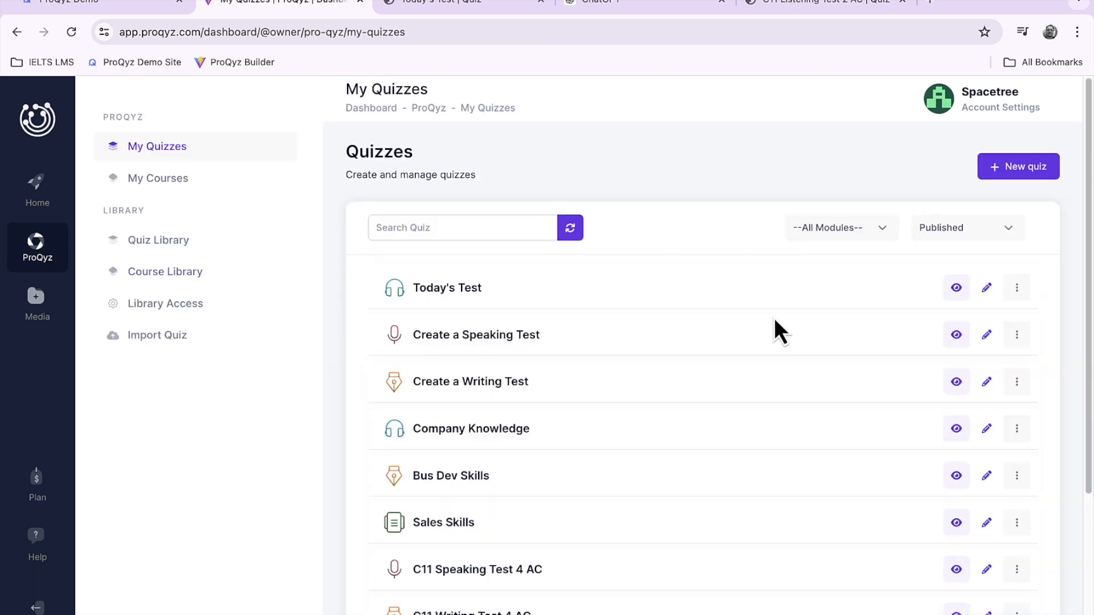
click(957, 287)
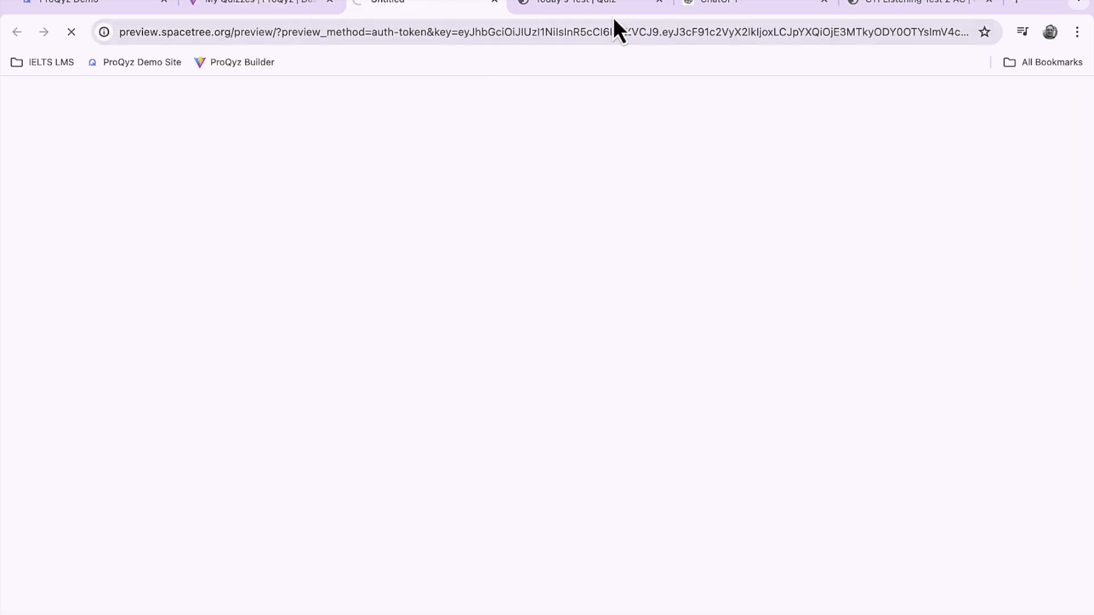
click(660, 3)
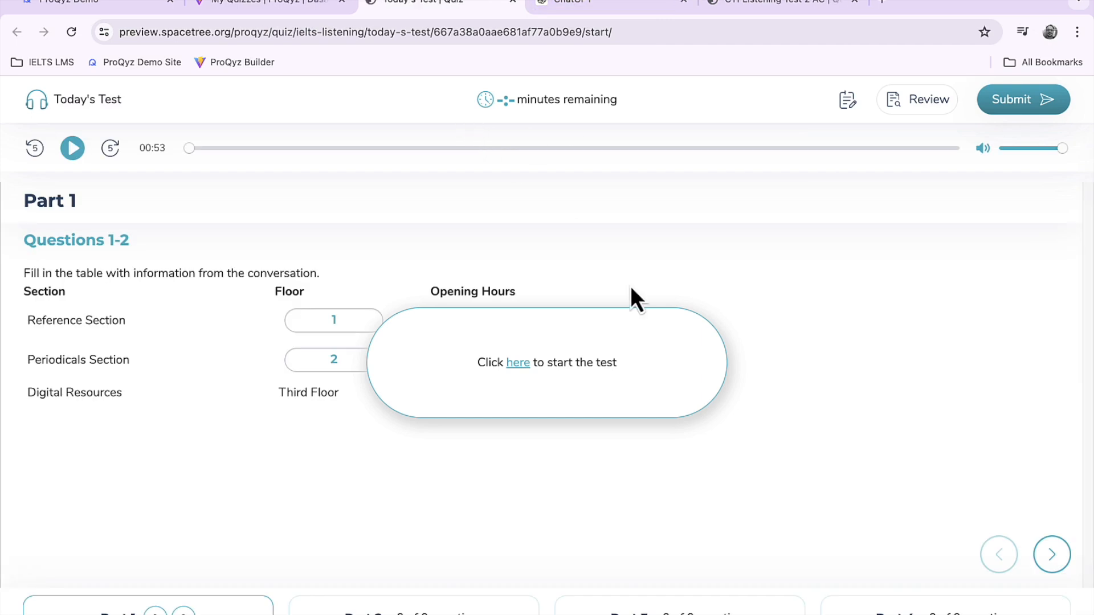
click(518, 363)
click(356, 322)
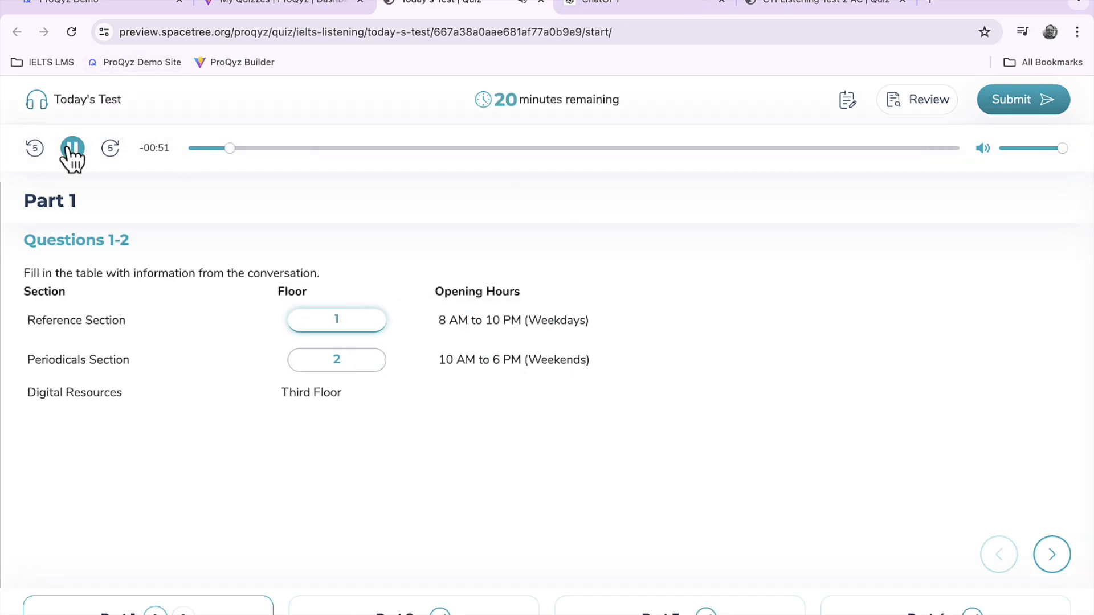
click(71, 148)
Step: Fill in "first floor" for the Reference Section and "second floor" for the Periodicals Section
click(345, 323)
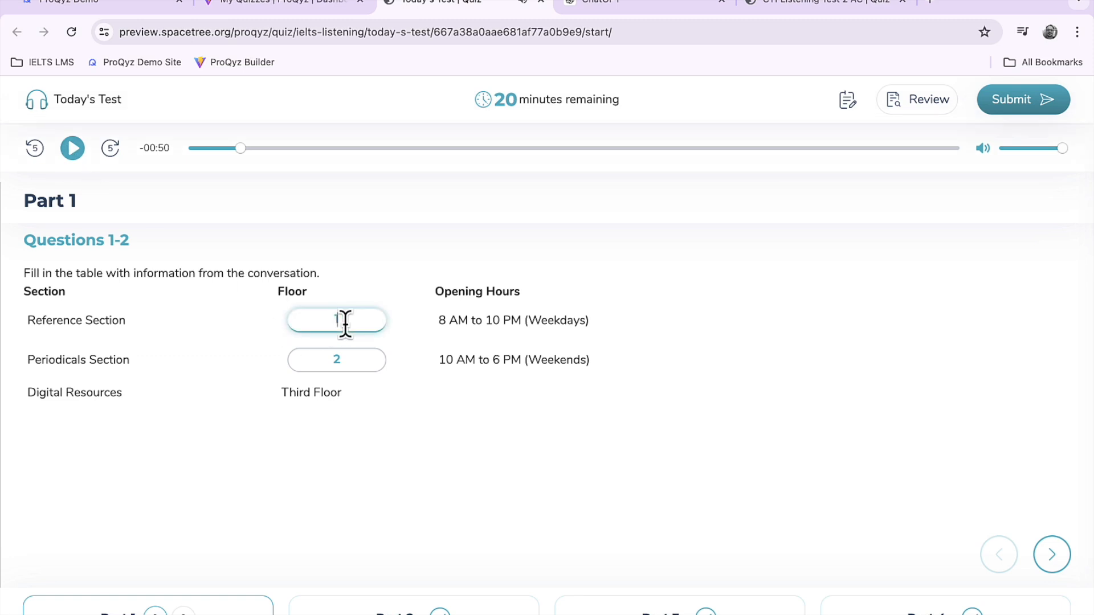
text(first flor)
key(BackSpace)
text(or)
click(351, 354)
text(second floor)
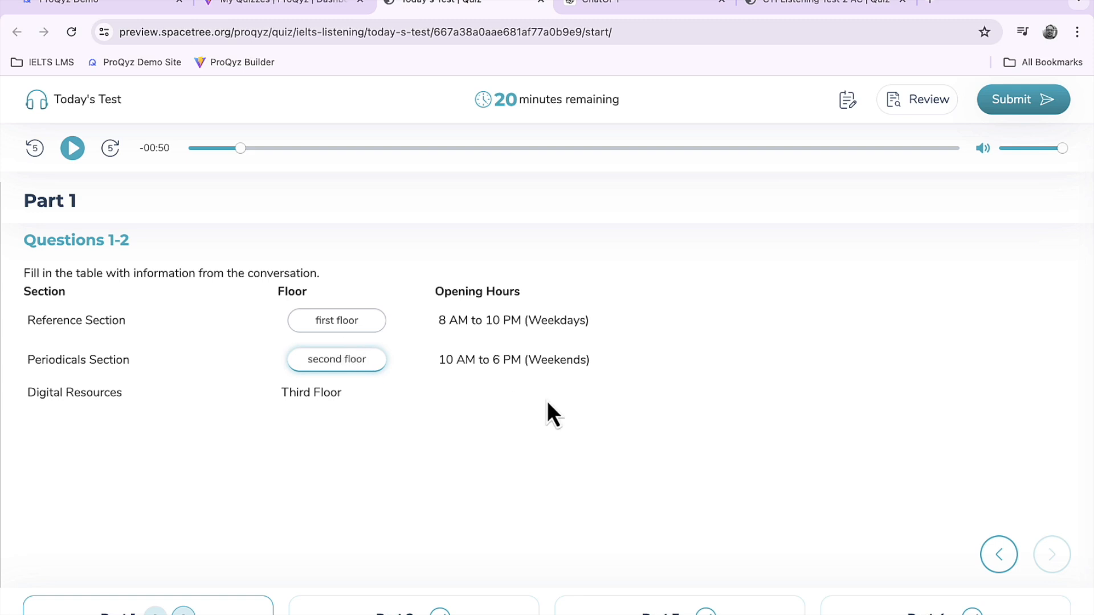
Step: Submit the test, open its scores and explanations, and locate question 1's answer in the passage
click(1021, 103)
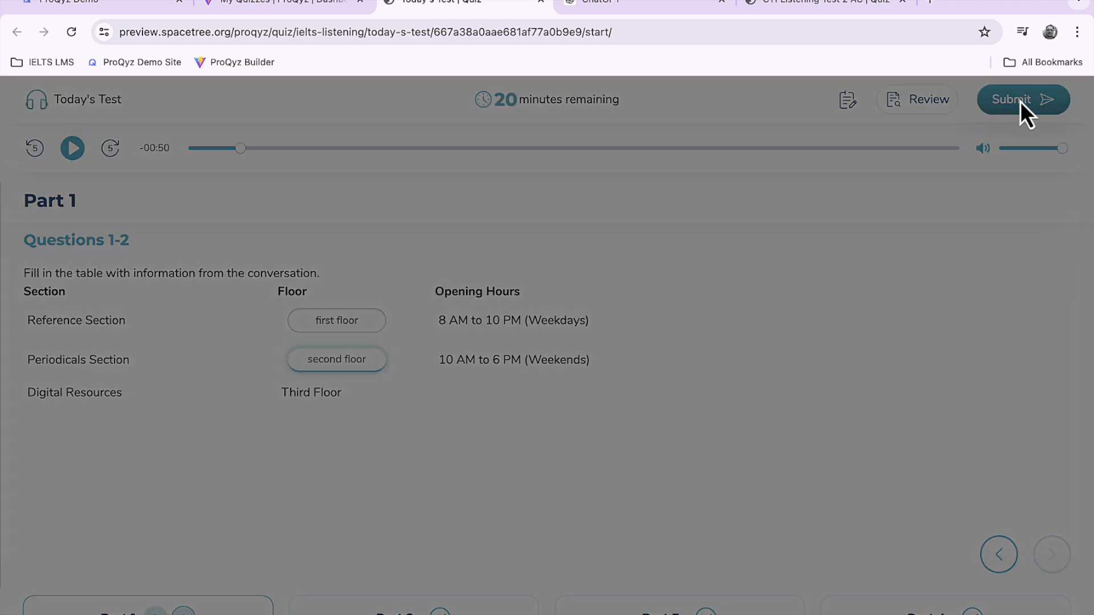
click(571, 434)
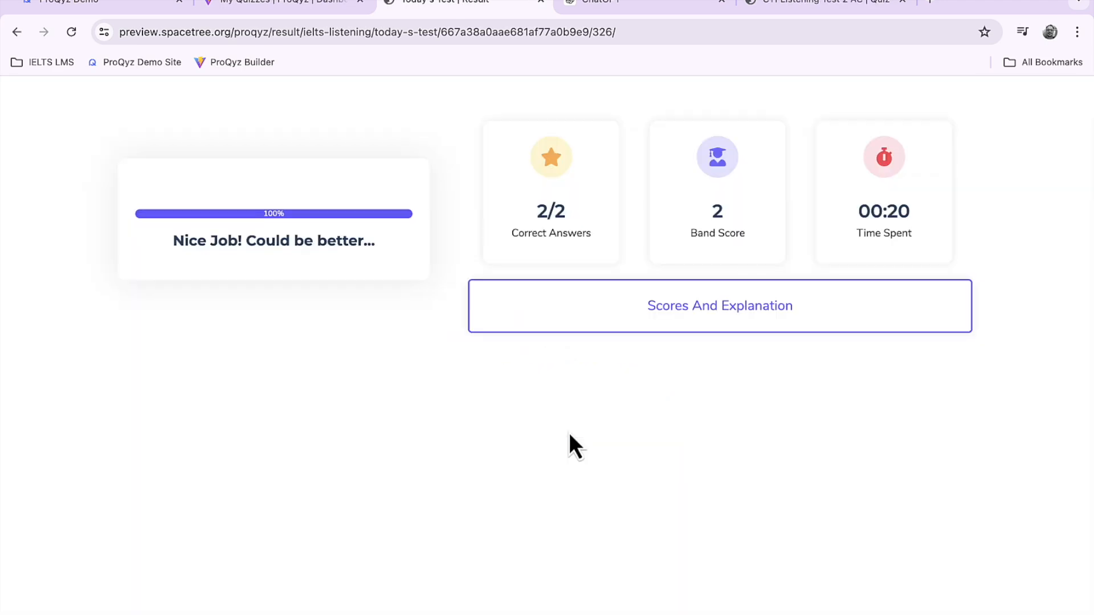
click(728, 324)
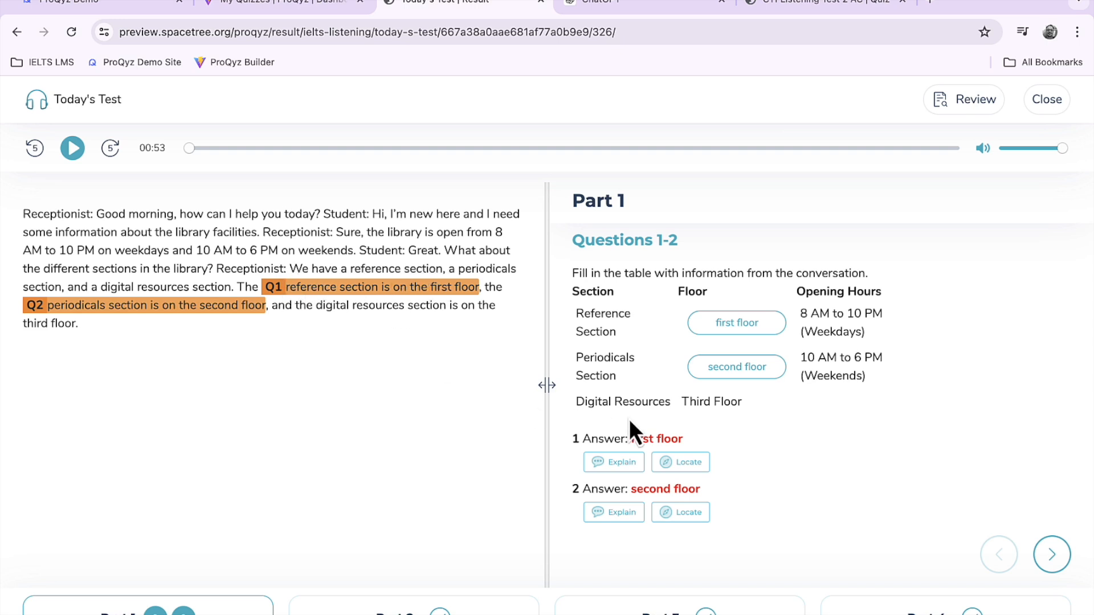
click(697, 460)
Step: Close the test result, reopen "Today's Test" for editing and show its list of passages
click(540, 1)
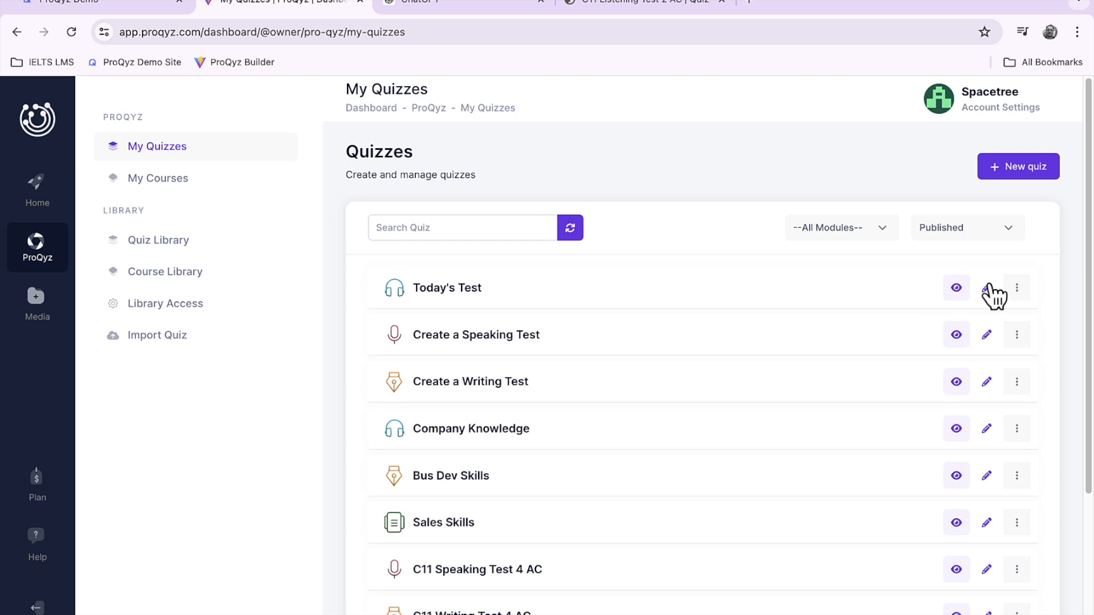
click(988, 289)
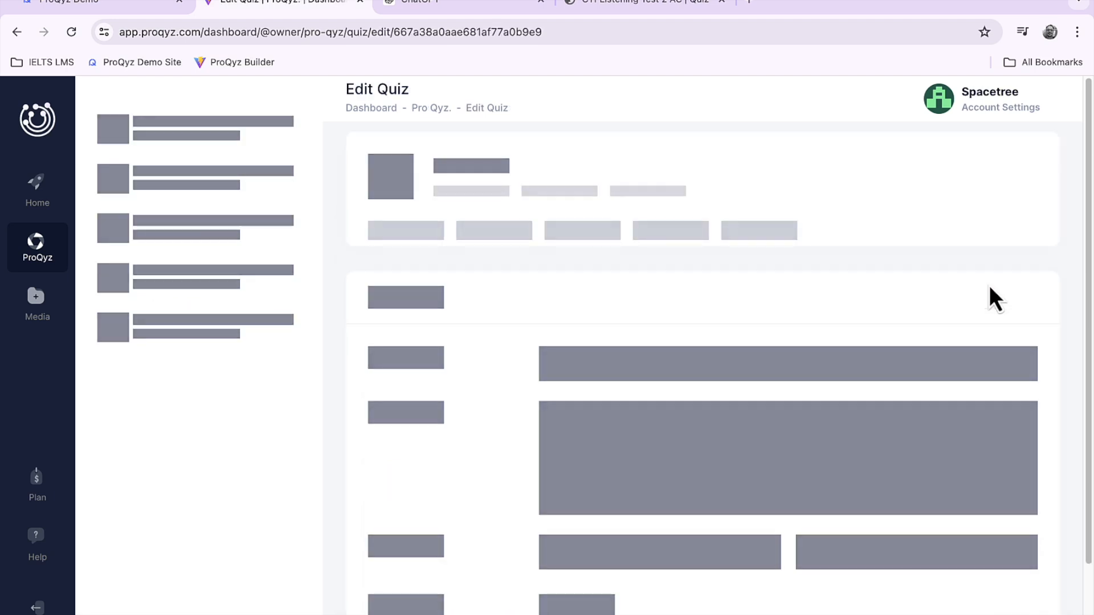
scroll(670, 351, down, 4)
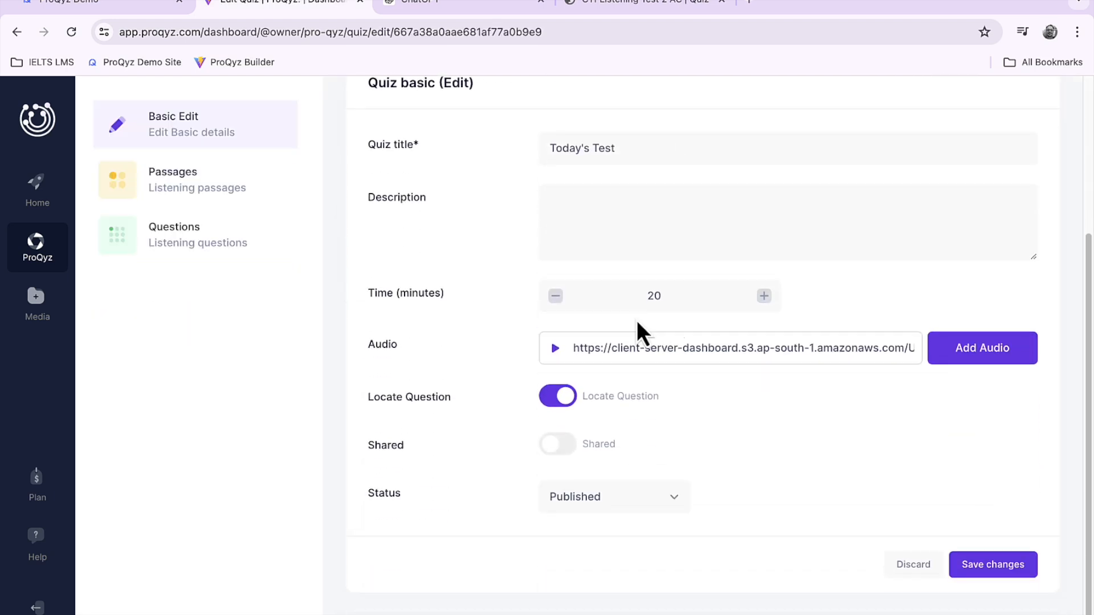
scroll(541, 279, up, 2)
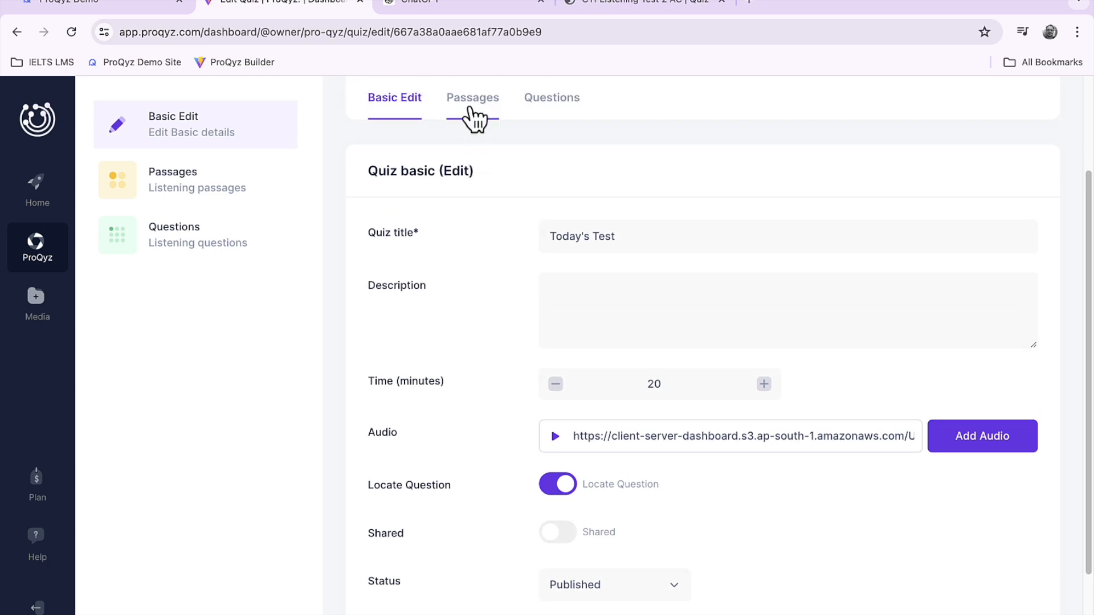
click(472, 109)
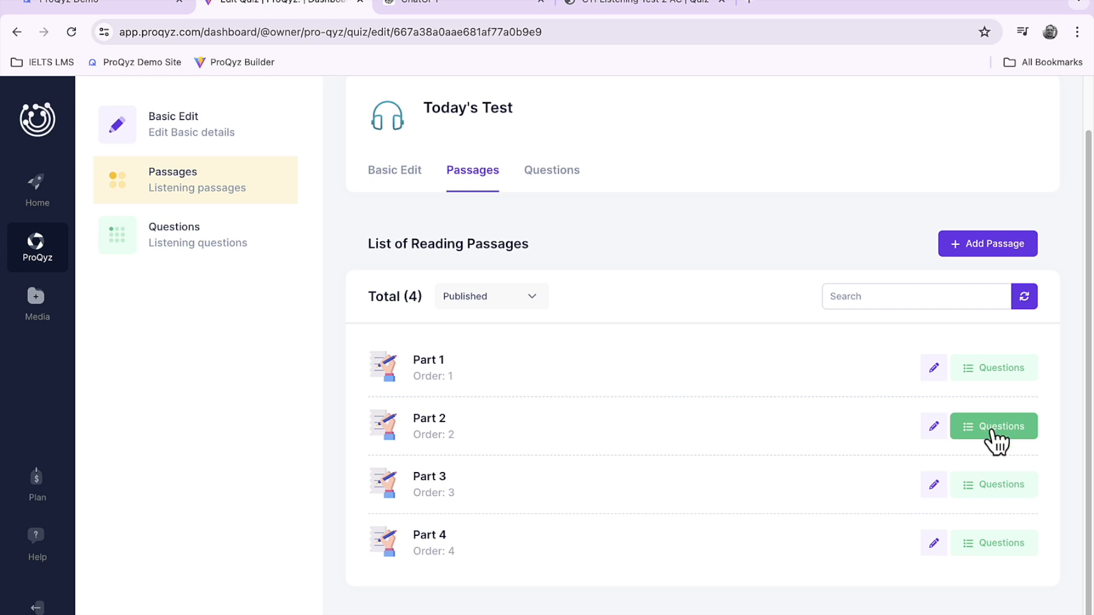
Step: Open the question list, select the Part 2 passage and start adding its first question
click(993, 433)
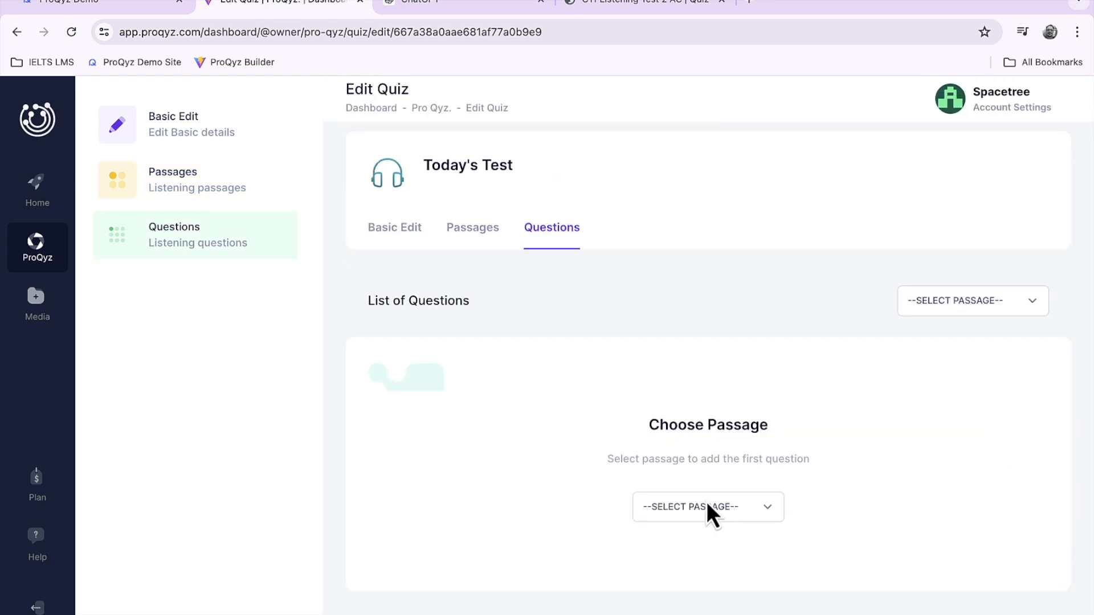
click(708, 509)
click(653, 543)
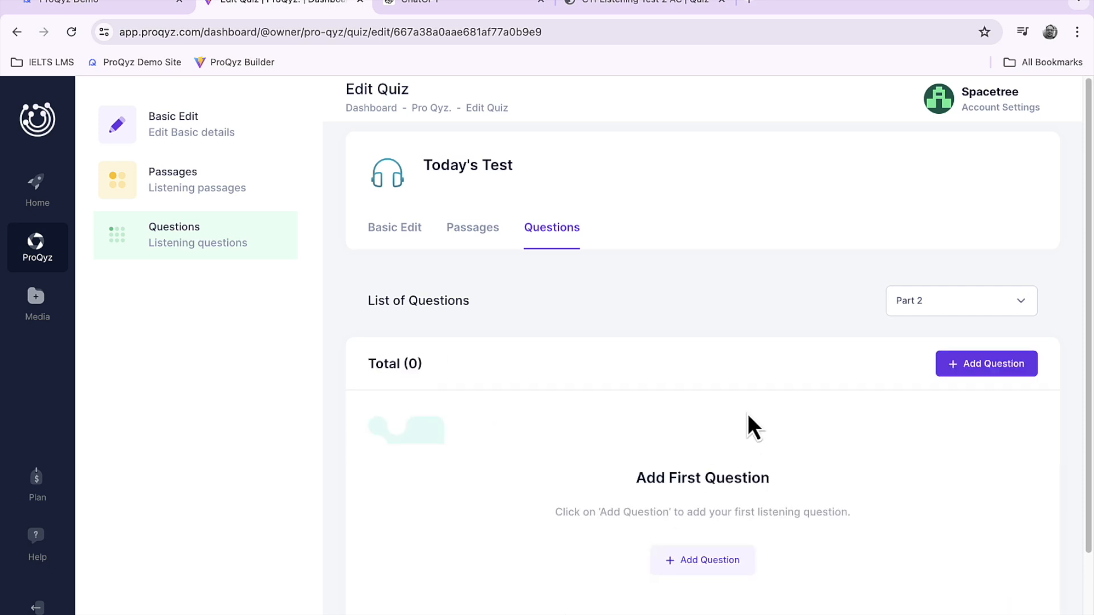
scroll(750, 424, down, 1)
click(707, 516)
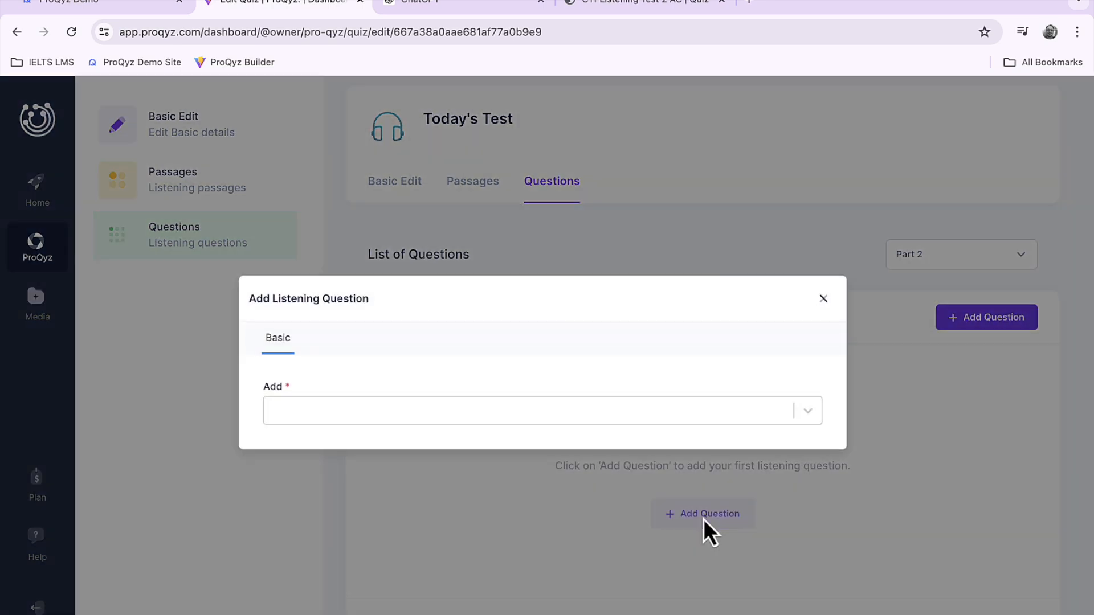
Step: Switch to ChatGPT and review the Part 2 "Matching Items (Select Type)" script, questions, types and answers
click(456, 5)
scroll(556, 289, up, 20)
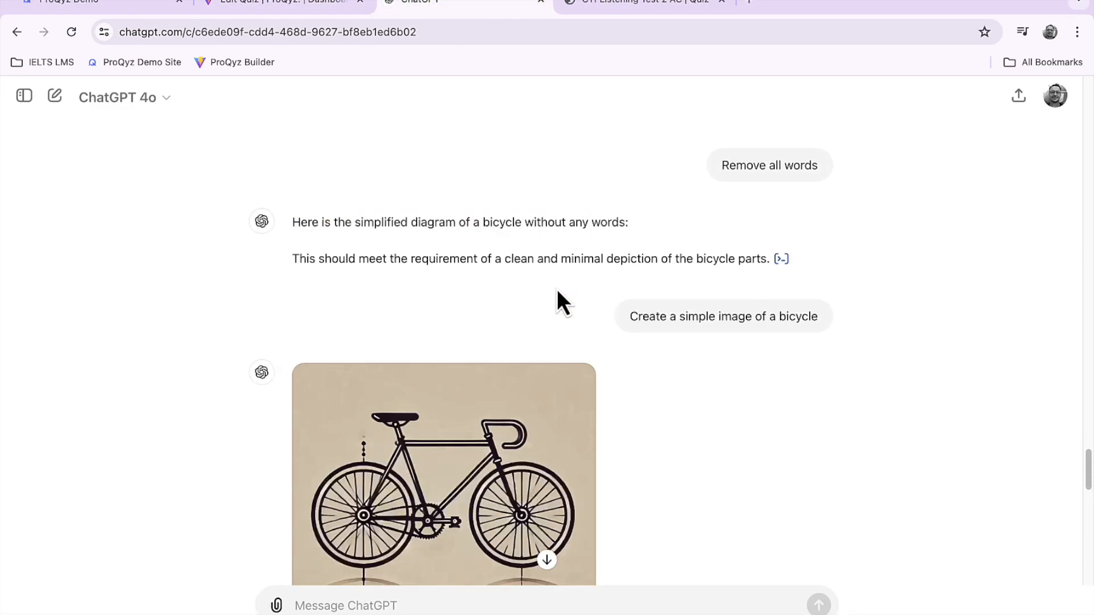
scroll(556, 289, down, 15)
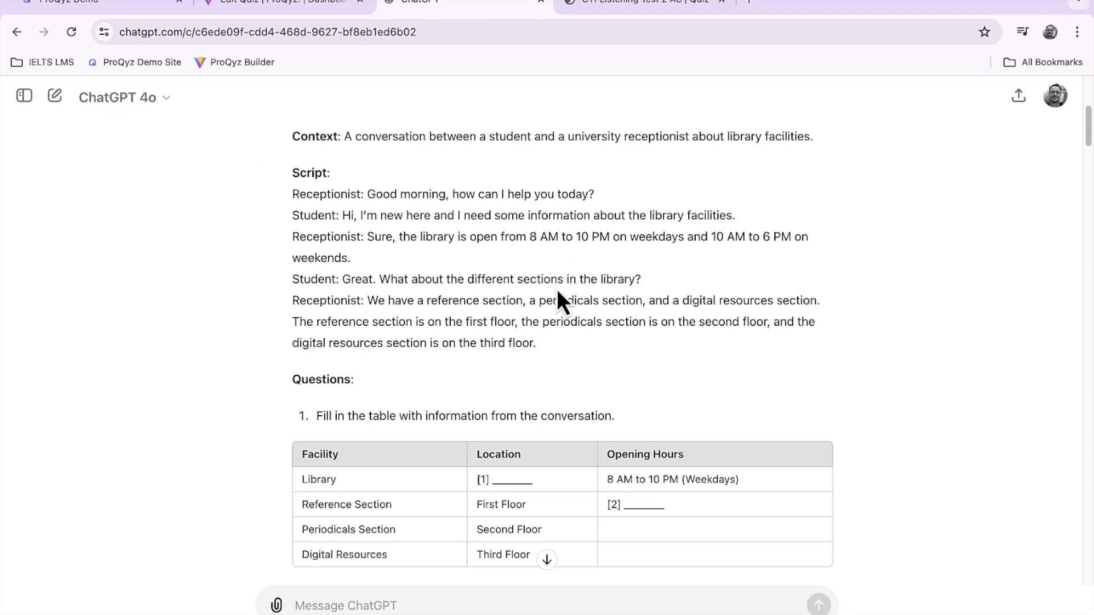
scroll(556, 289, down, 2)
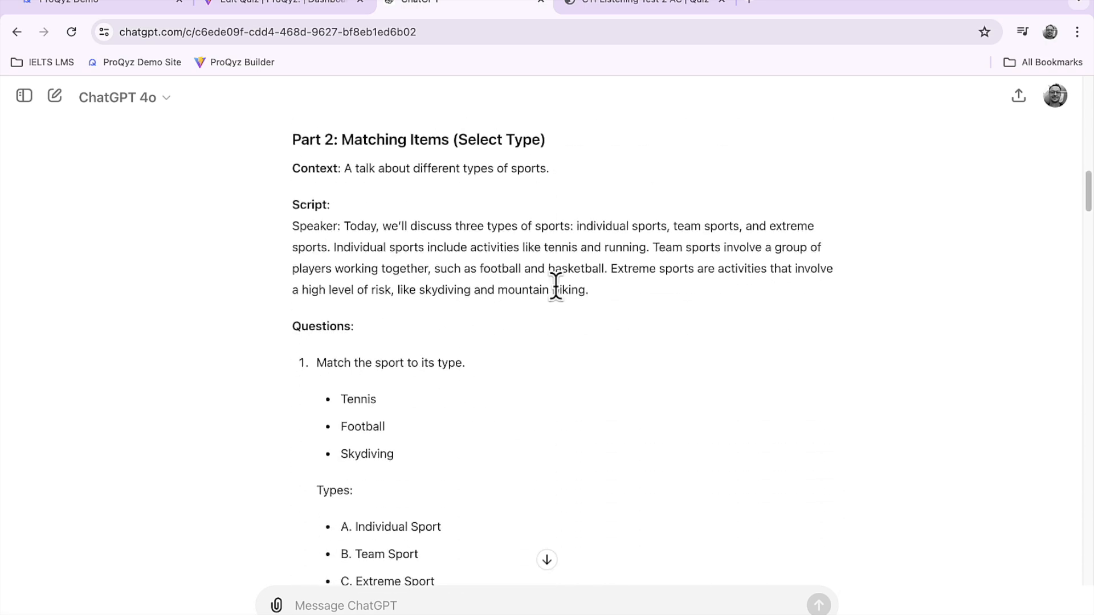
scroll(557, 289, down, 1)
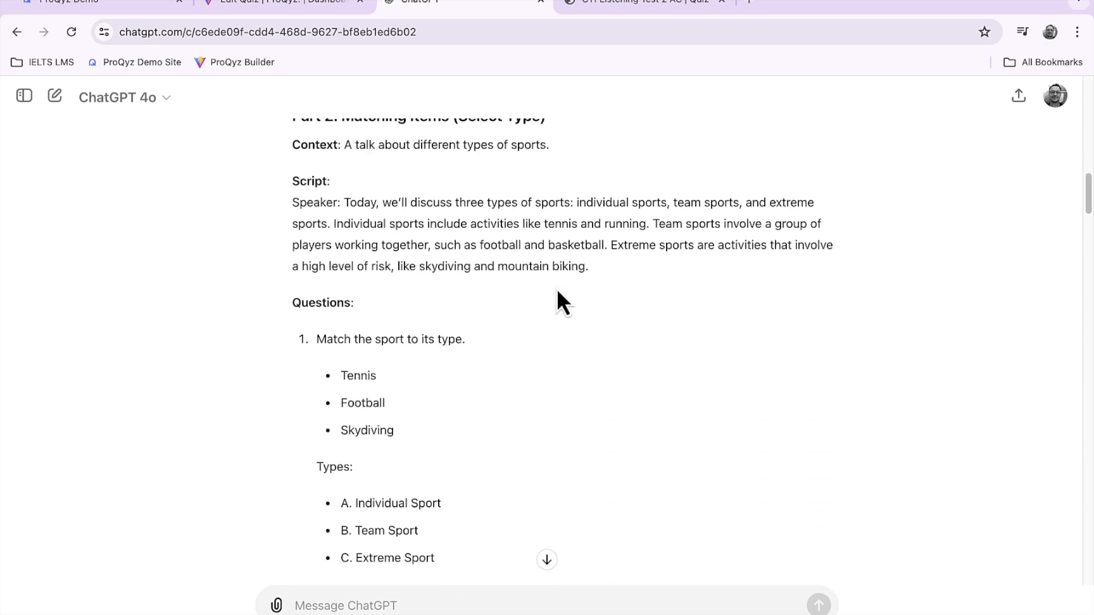
scroll(478, 416, down, 3)
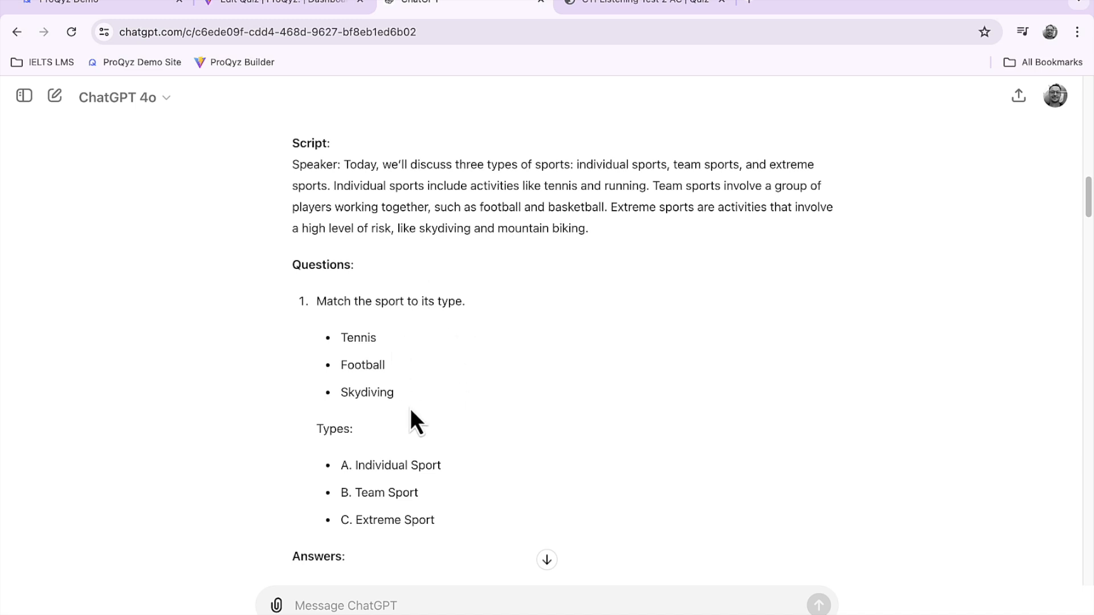
scroll(411, 409, down, 2)
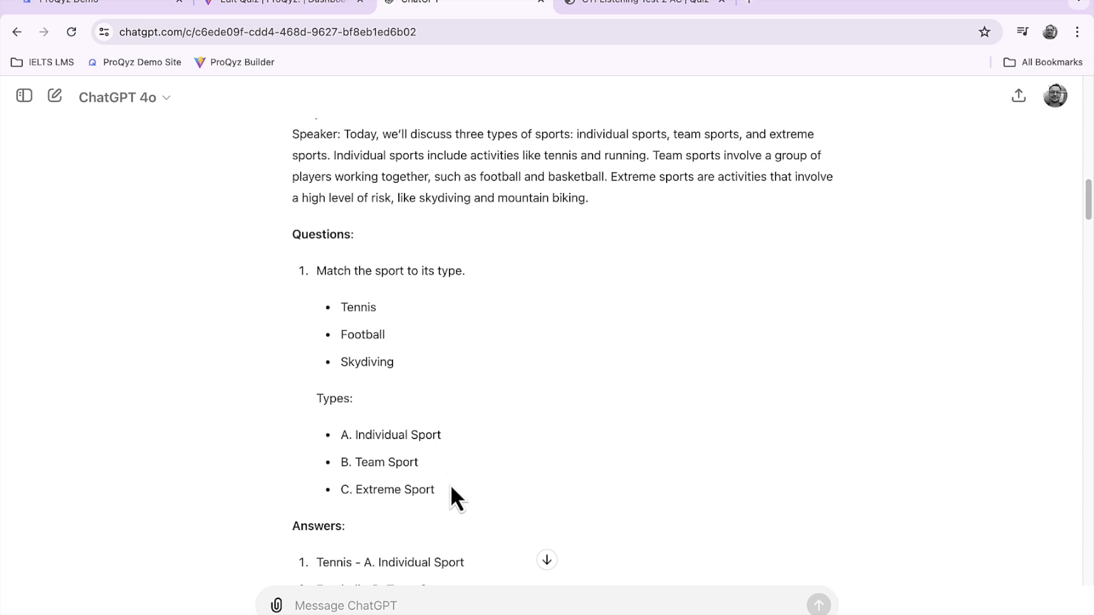
scroll(450, 484, down, 6)
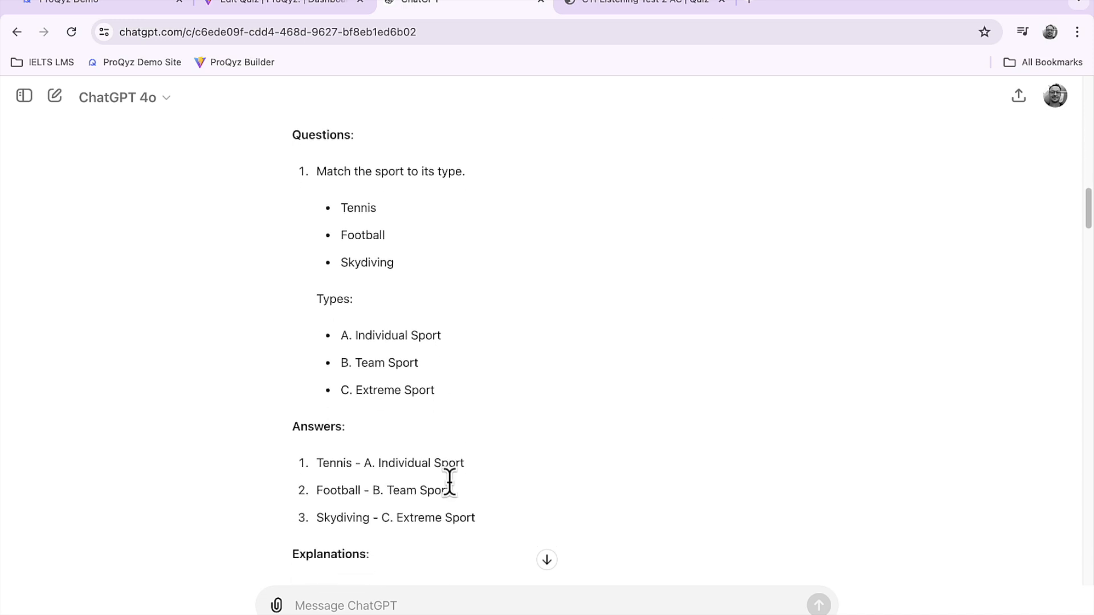
scroll(449, 482, up, 2)
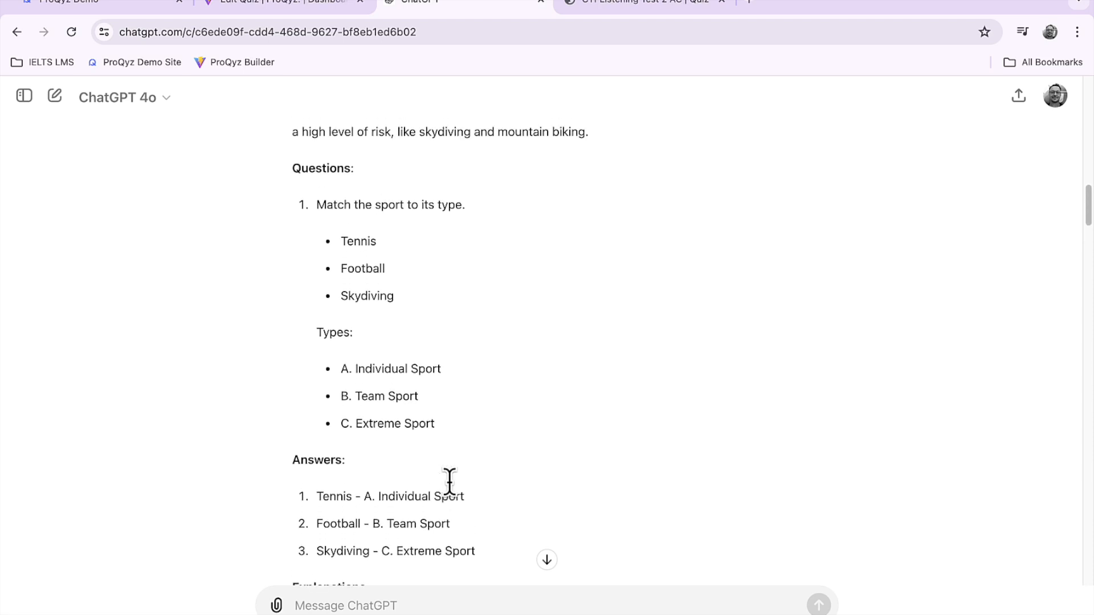
scroll(452, 494, up, 1)
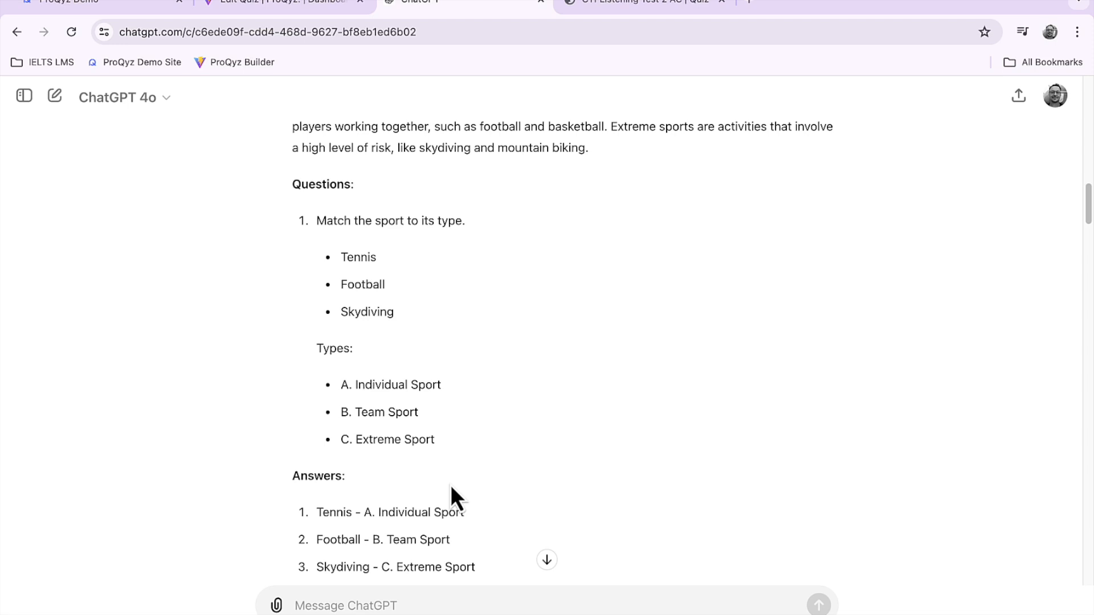
scroll(451, 499, up, 2)
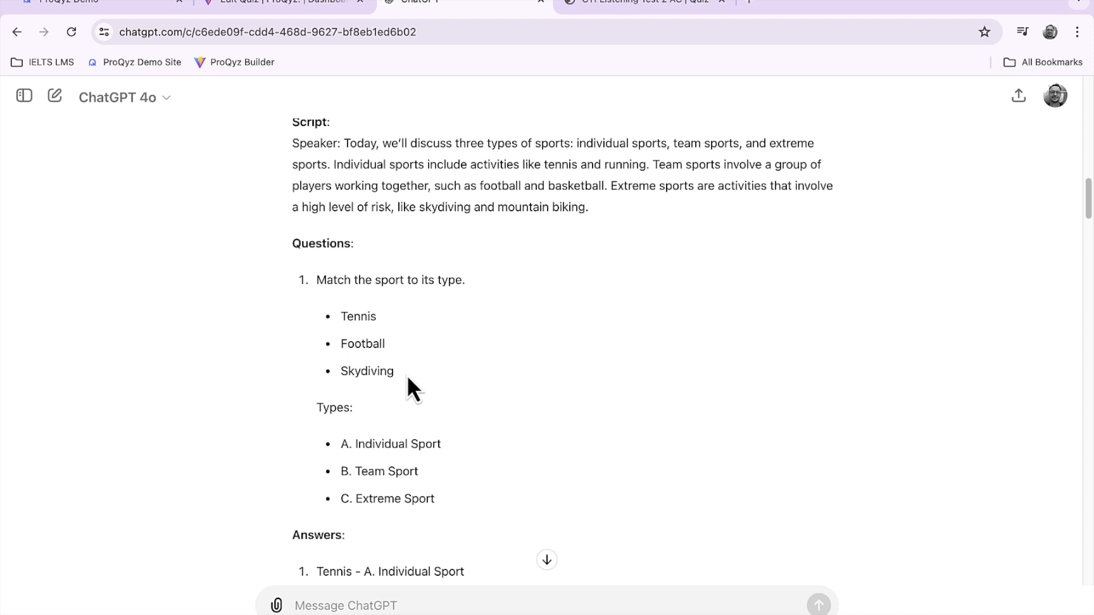
Step: Copy the sports list Tennis, Football and Skydiving from the Part 2 matching question
drag(387, 344, 354, 328)
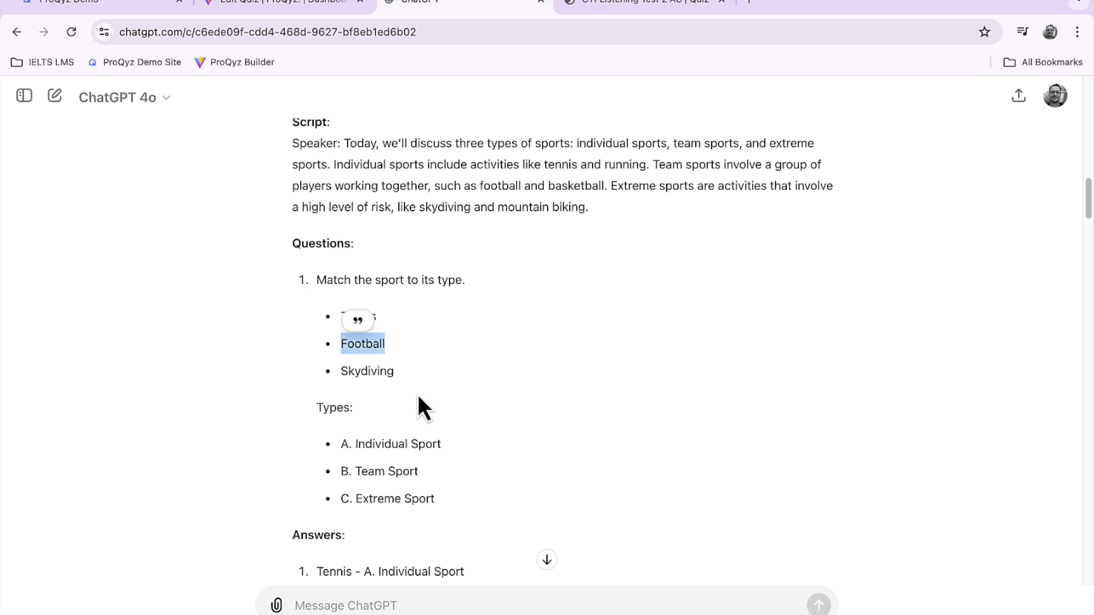
click(433, 394)
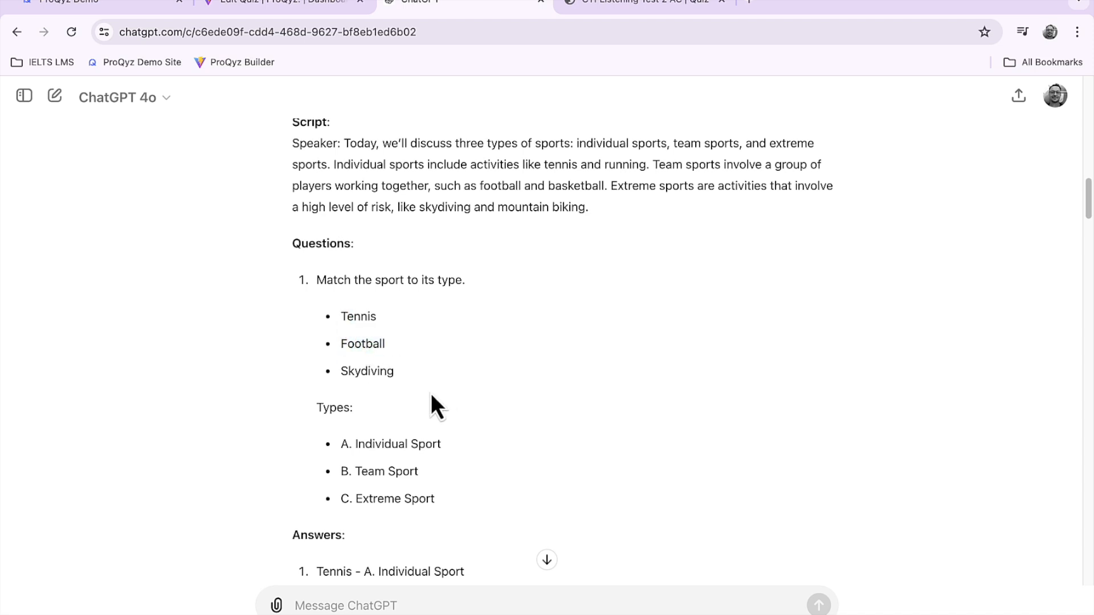
drag(386, 345, 365, 349)
click(398, 363)
drag(386, 344, 324, 303)
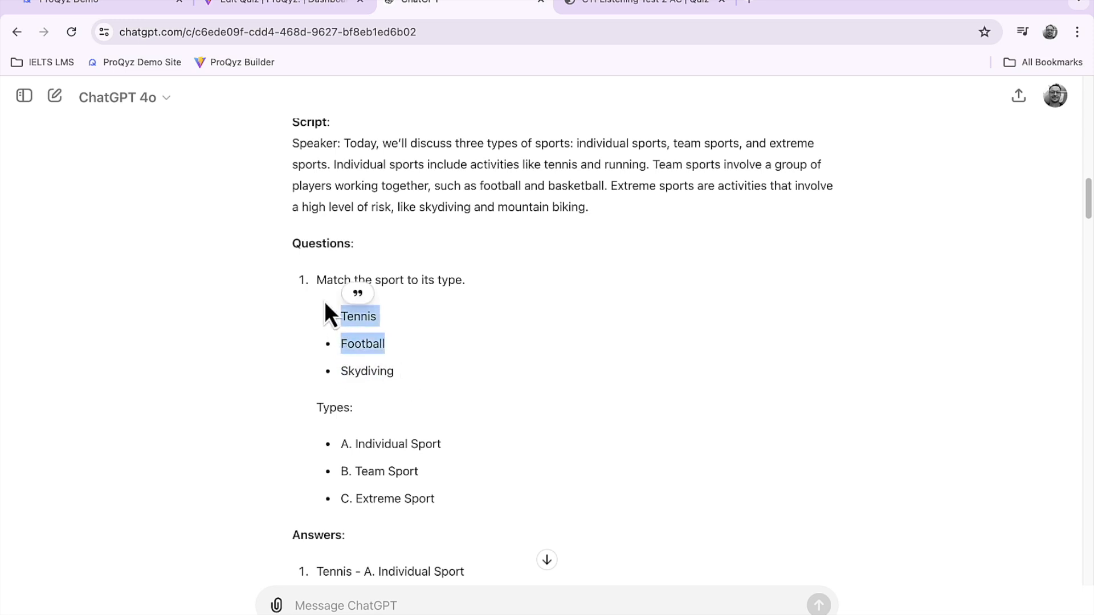
click(452, 391)
double_click(375, 367)
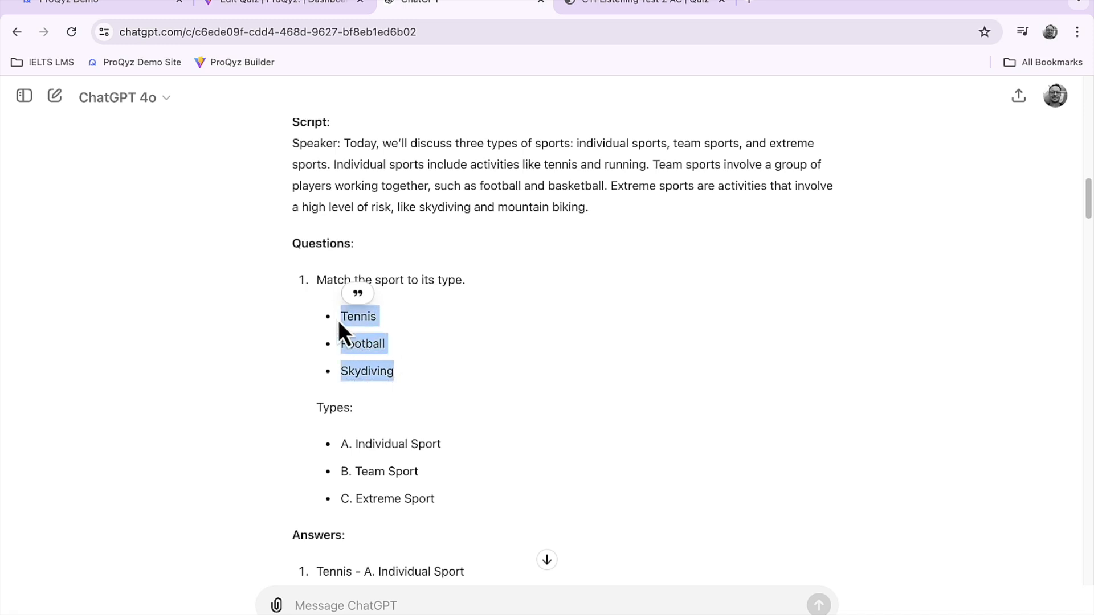
Step: Switch back to ProQyz, choose the Select question type for the new listening question and open its question content
click(300, 7)
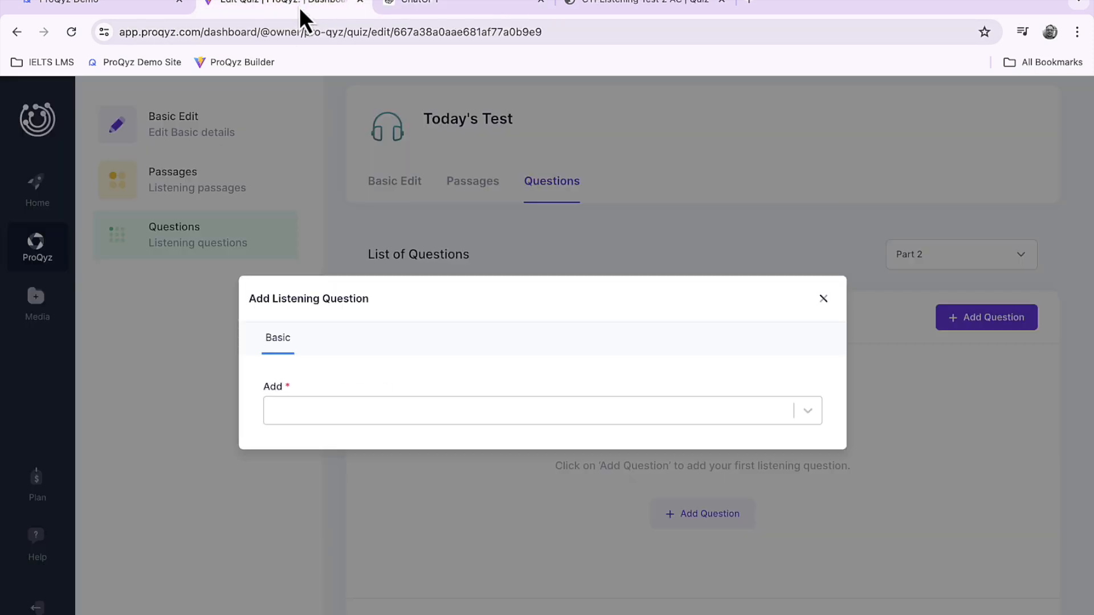
click(808, 410)
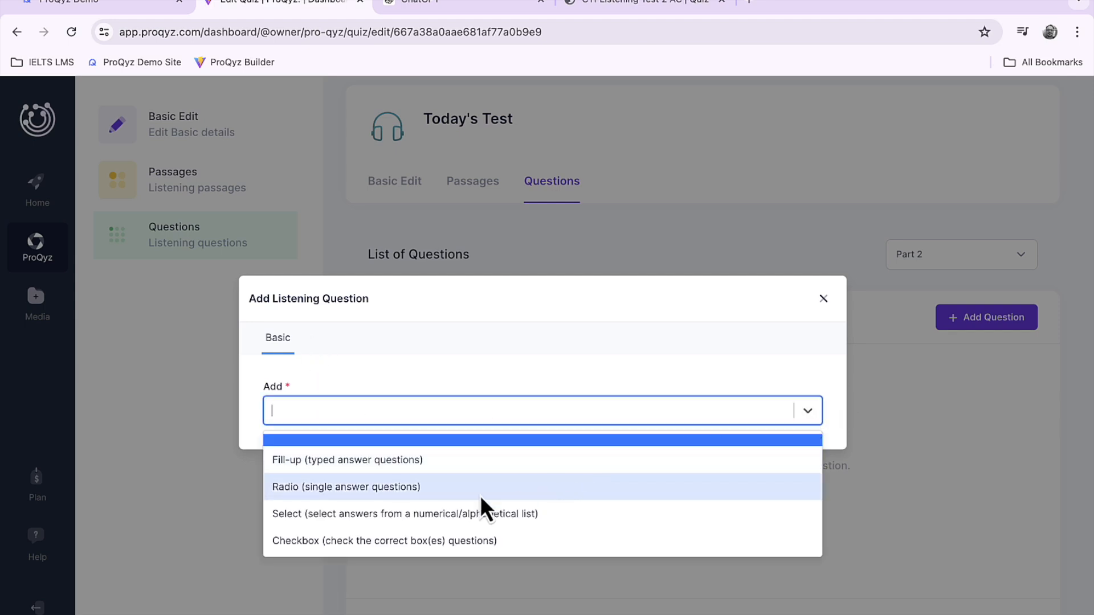
click(386, 524)
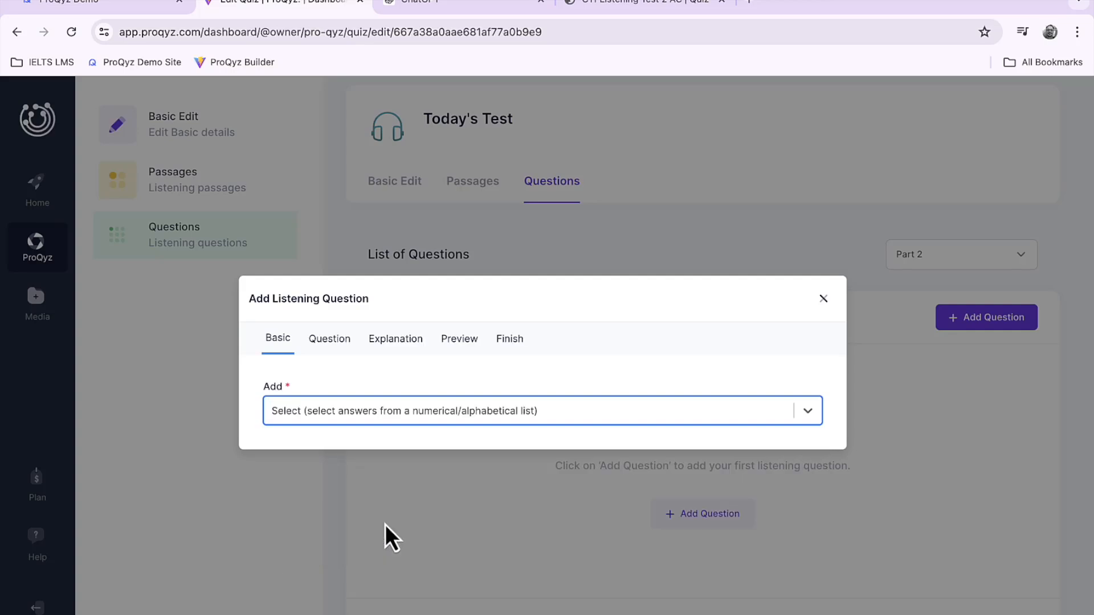
click(331, 349)
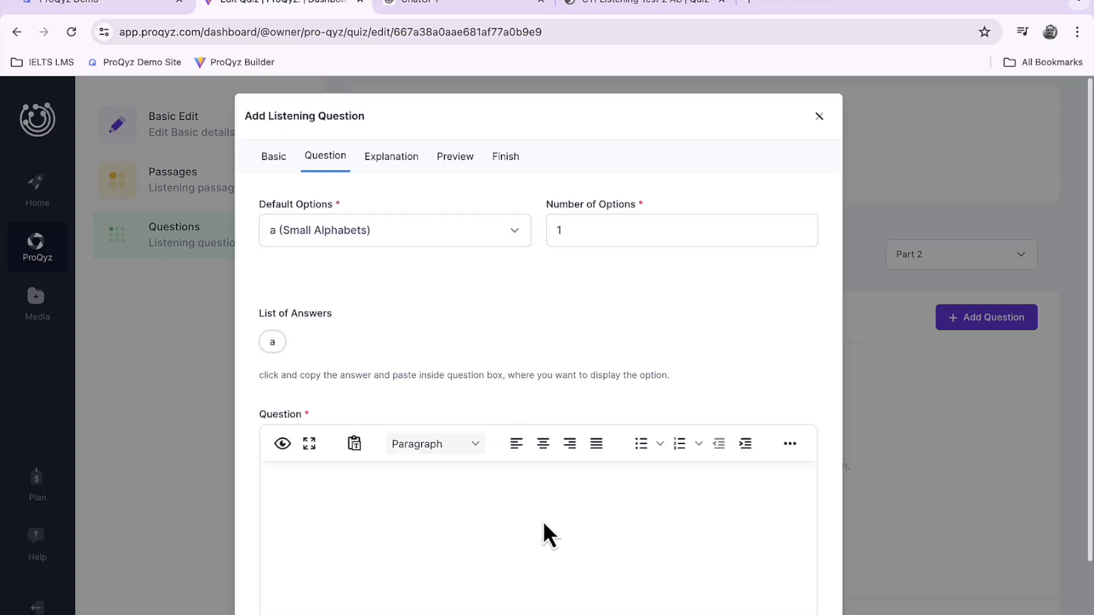
scroll(543, 521, down, 1)
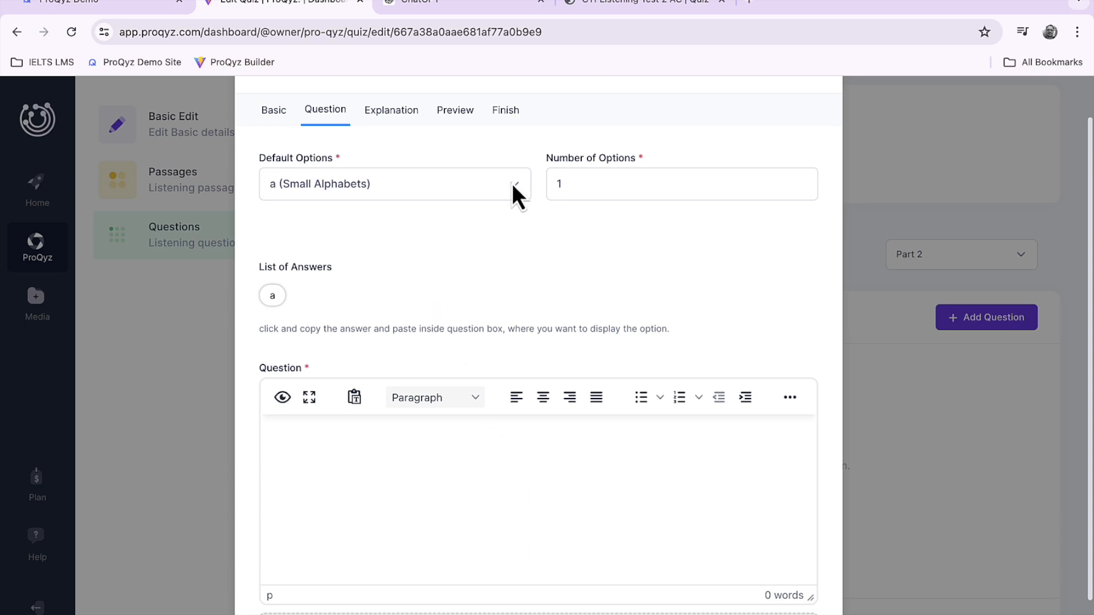
Step: Set the default options to A (Capital Alphabets) and the number of options to 3
click(514, 183)
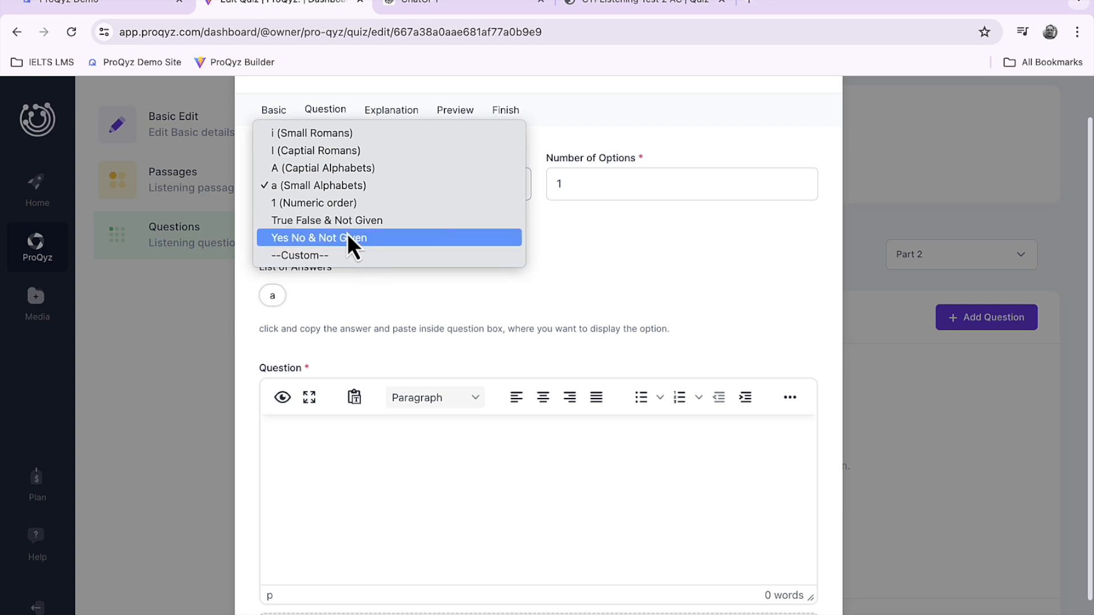
click(322, 174)
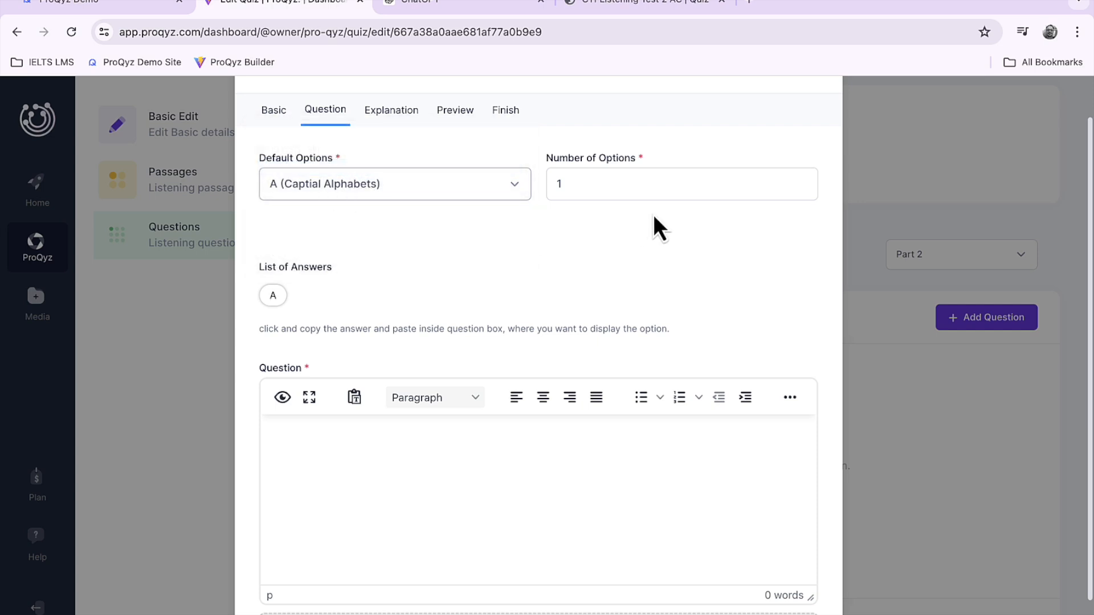
click(801, 180)
click(801, 180)
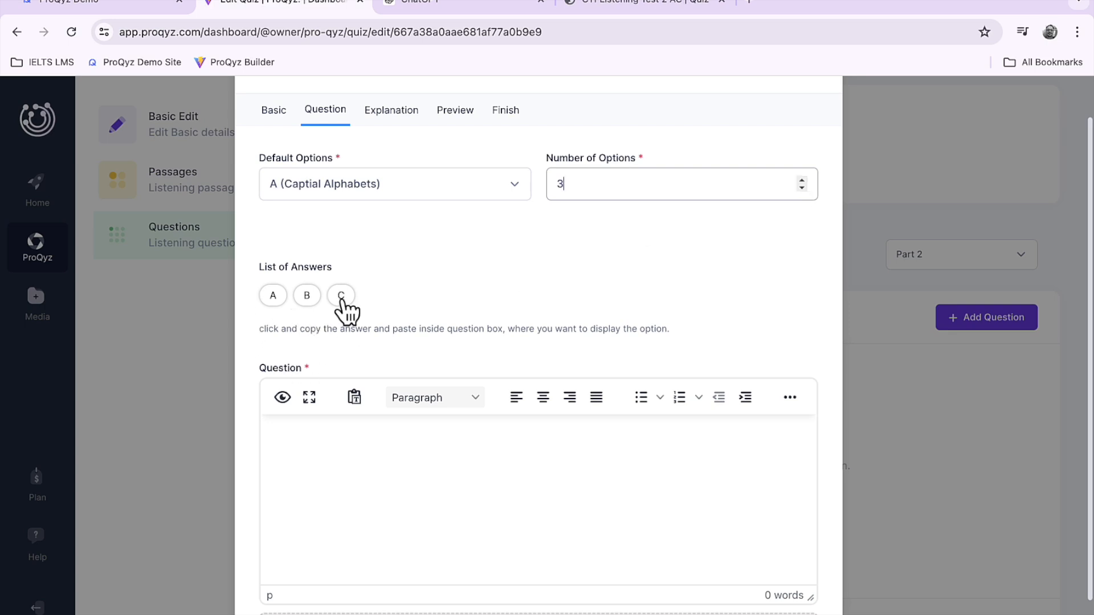
Step: Paste the copied list of Tennis, Football and Skydiving into the question text
click(412, 438)
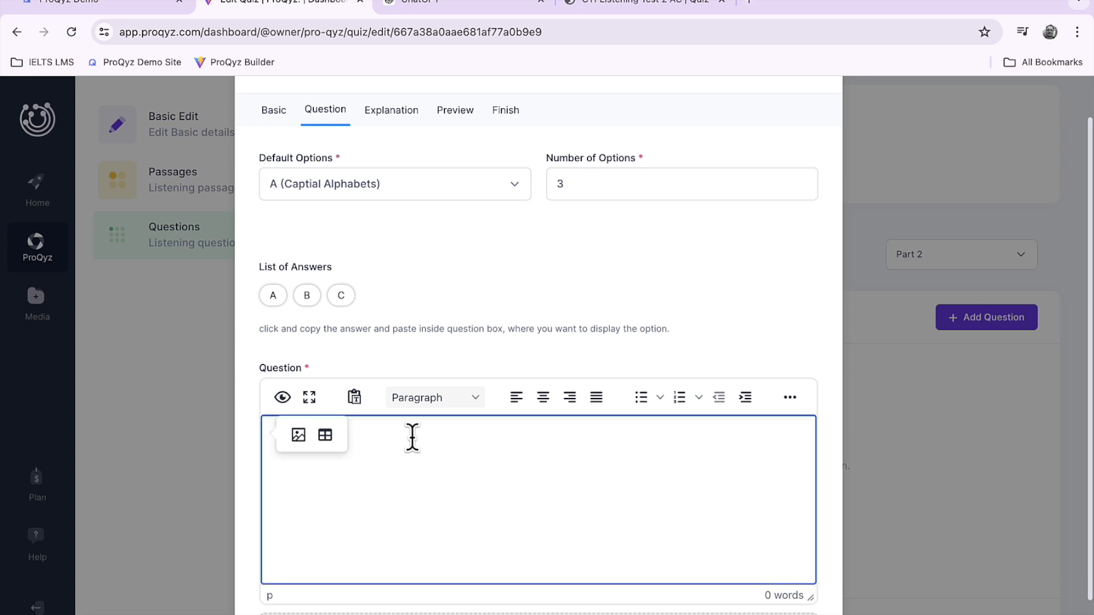
text(Tennis Football Skydiving)
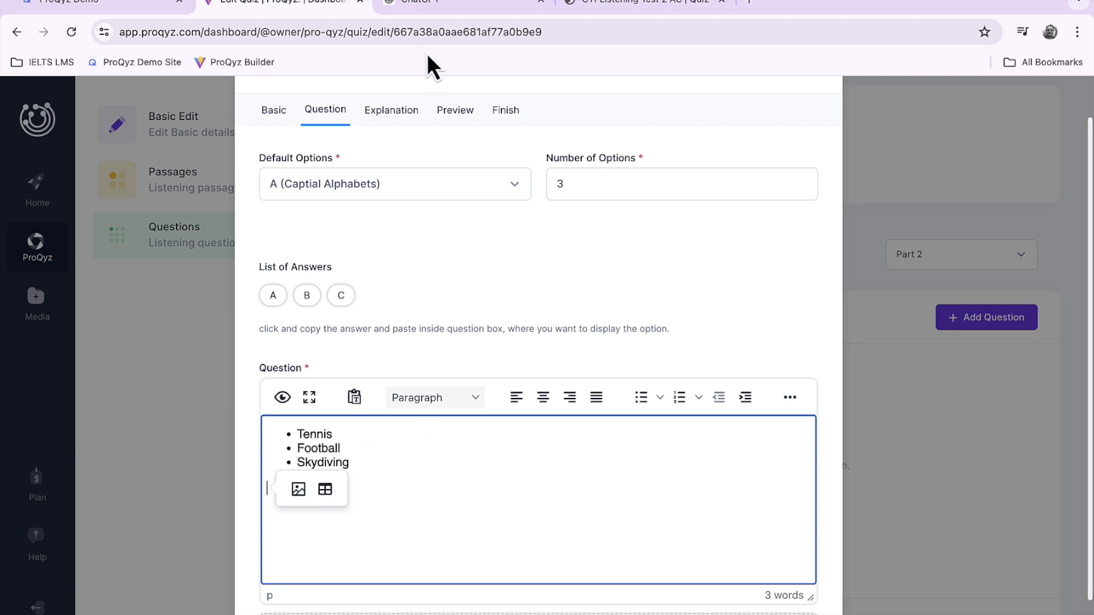
Step: Copy the Part 2 block from "Match the sport to its type." through its answers in ChatGPT and paste it over ProQyz's question text
click(447, 6)
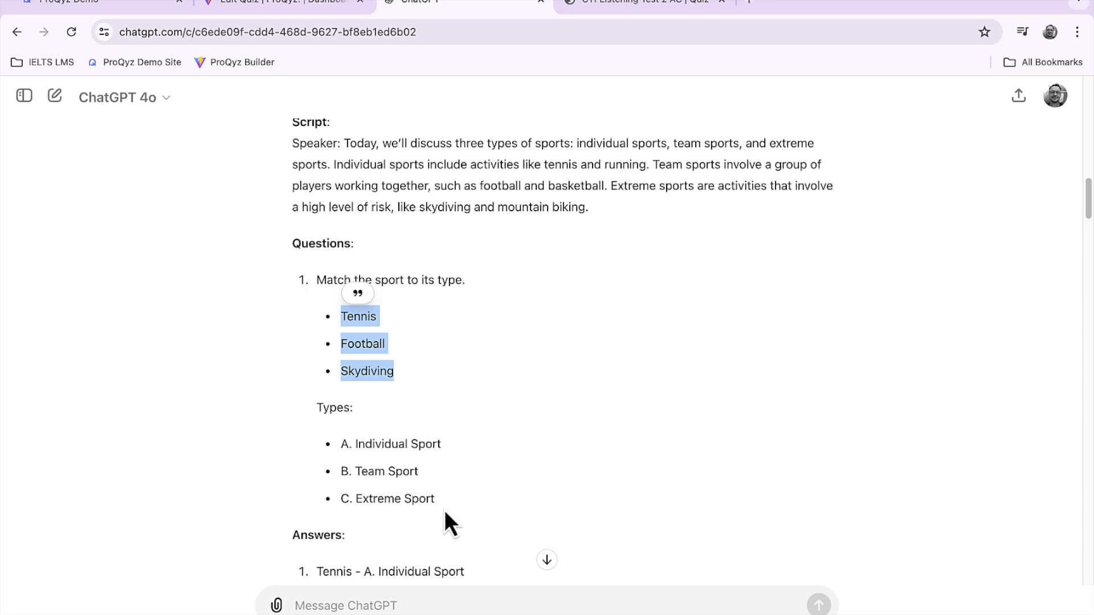
scroll(444, 511, down, 2)
drag(484, 519, 313, 169)
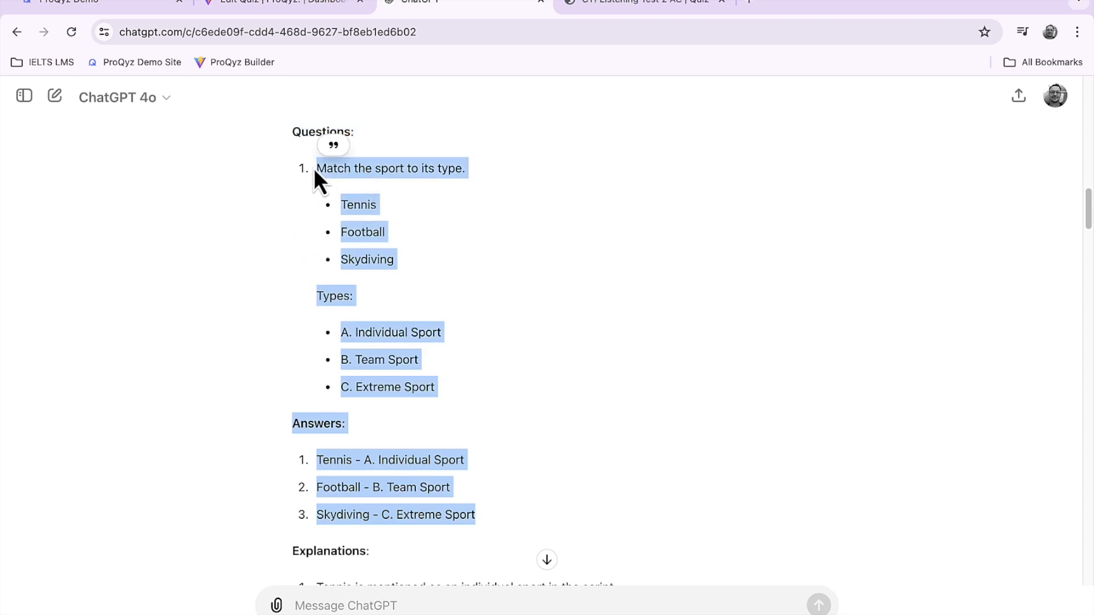
click(295, 7)
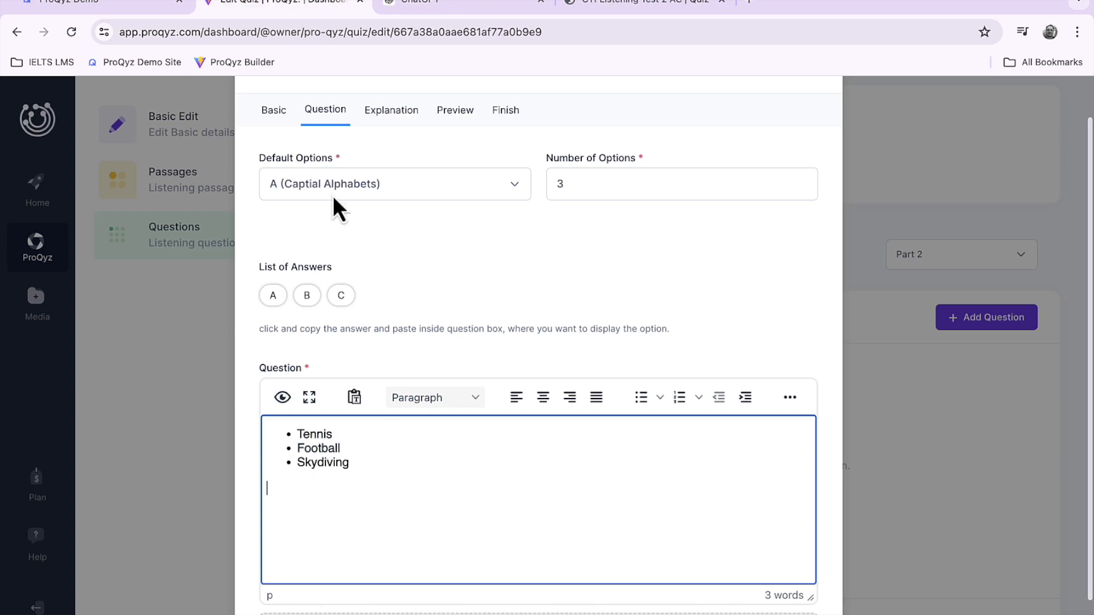
drag(367, 453, 247, 429)
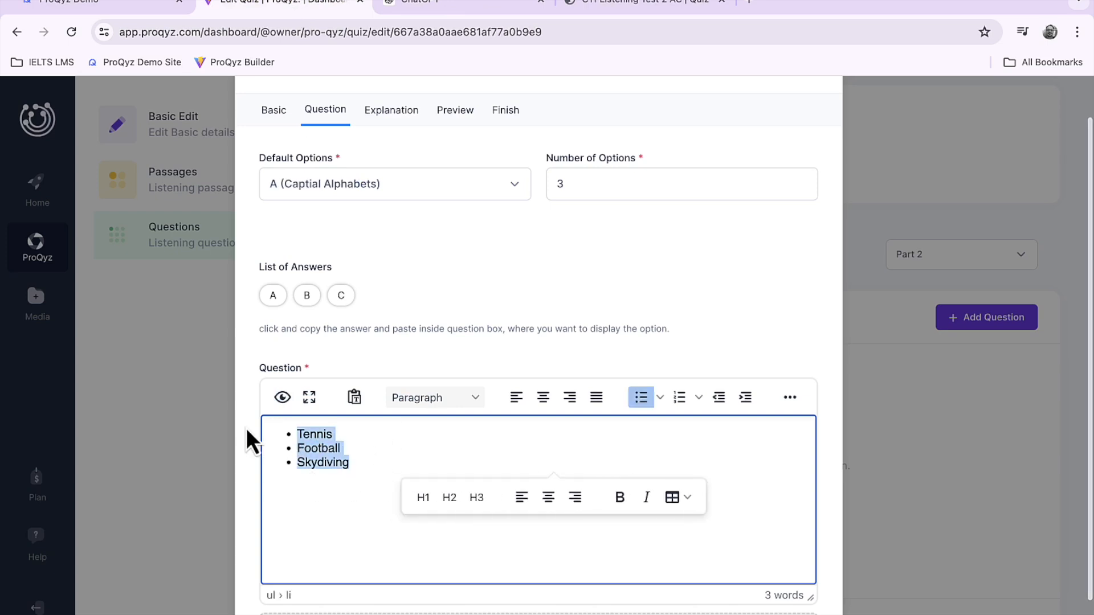
text(1. Match the sport to its type Tennis Football Skydiving Types: A. Individual Sport B. Team Sport C. Extreme Sport Answers: 1. Tennis - A. Individual Sport 2. Football - B. Team Sport 3. Skydiving - C. Extreme Sport)
Step: Remove the list numbering and indentation from the instruction "Match the sport to its type."
scroll(462, 445, up, 3)
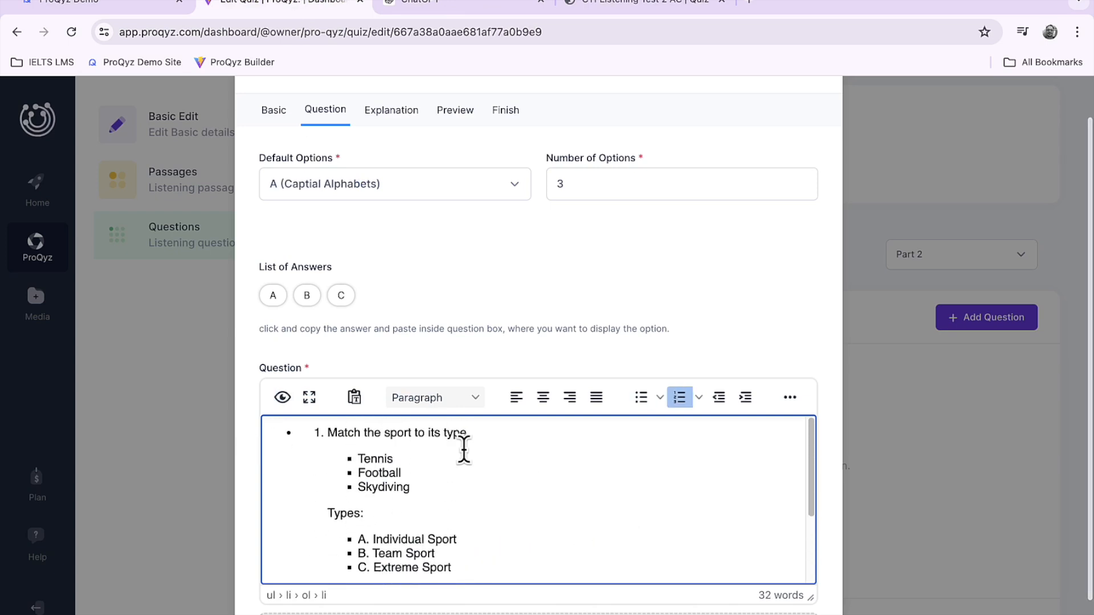
click(324, 435)
key(BackSpace)
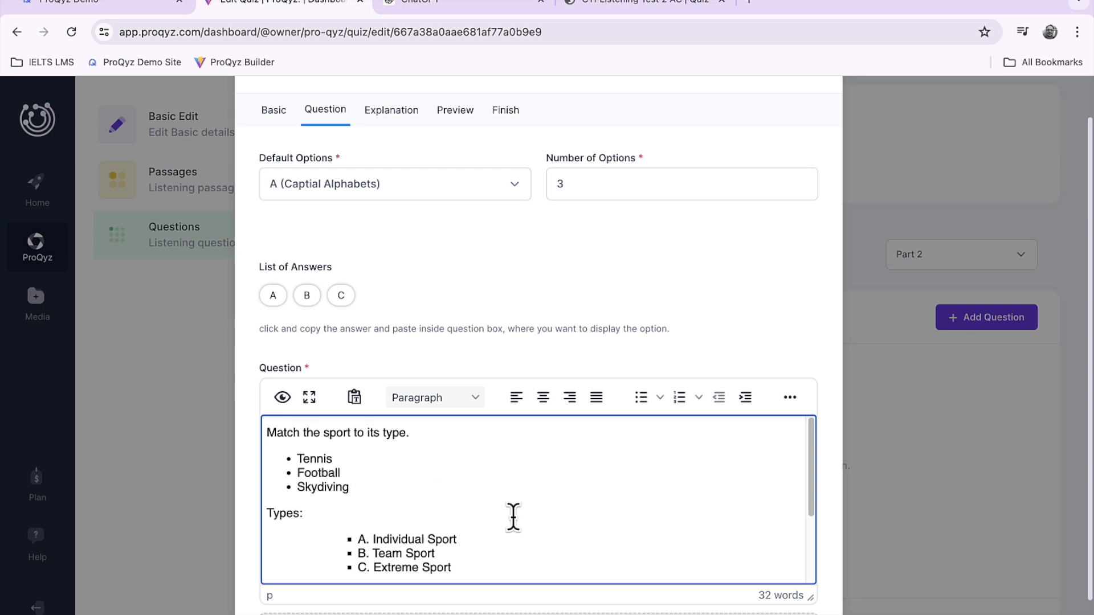
Step: Turn the three bulleted sports into plain lines reading "A Tennis", "B Football" and "C Skydiving"
scroll(513, 518, down, 2)
scroll(513, 518, up, 2)
click(294, 458)
key(BackSpace)
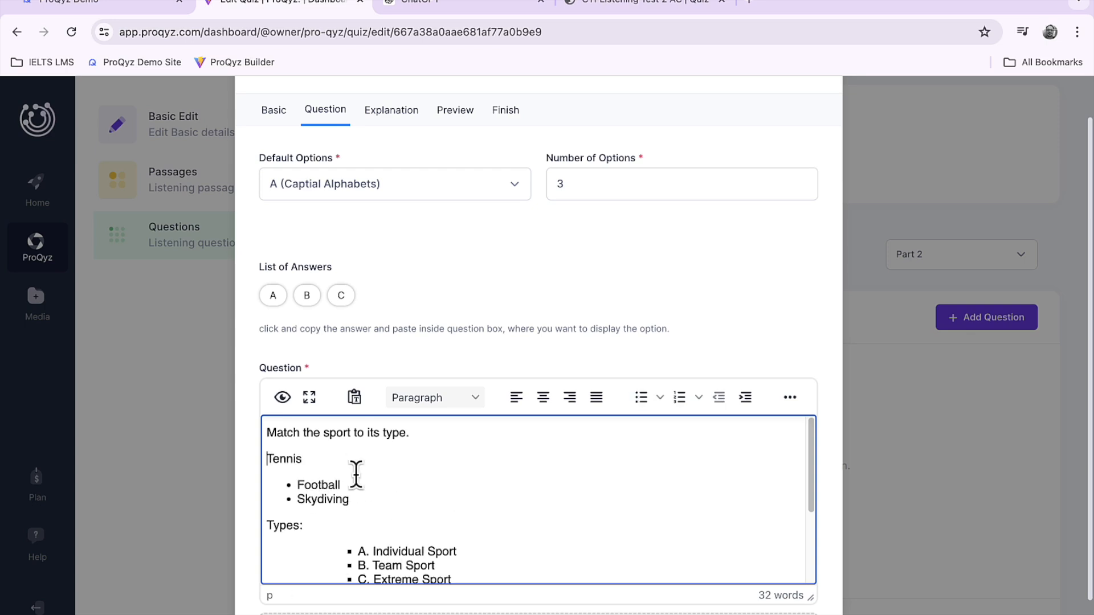
text(A)
click(297, 485)
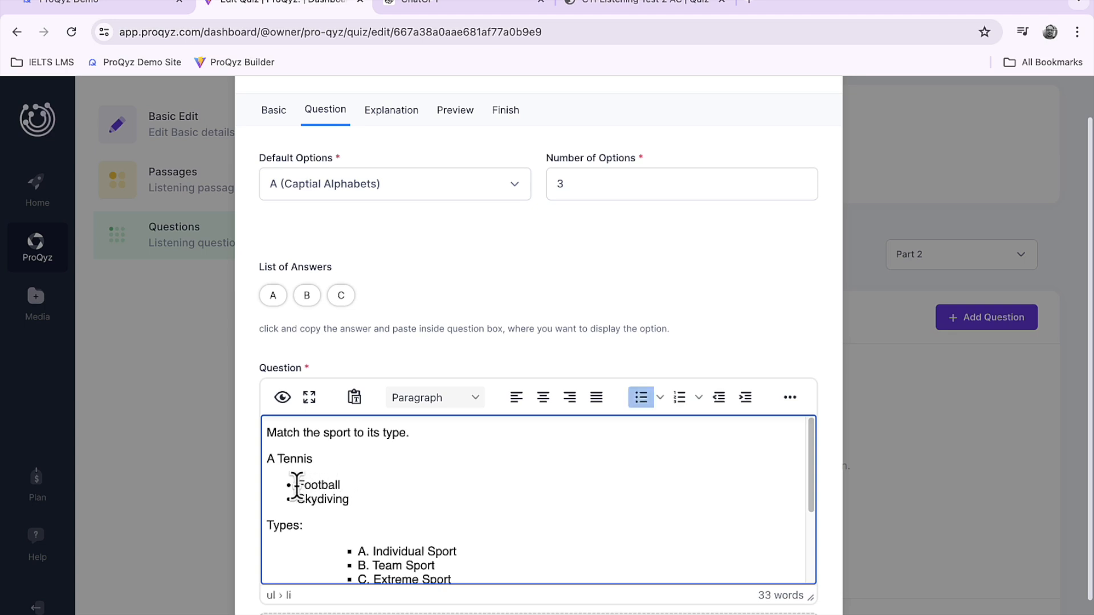
key(BackSpace)
text(B)
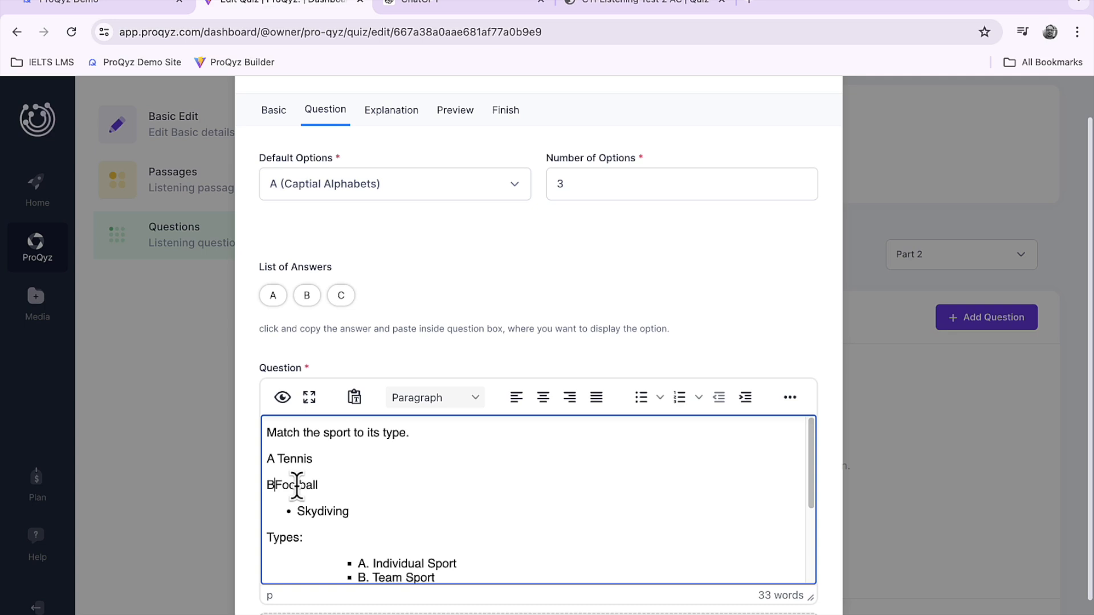
click(296, 510)
key(BackSpace)
text(C)
scroll(420, 518, down, 1)
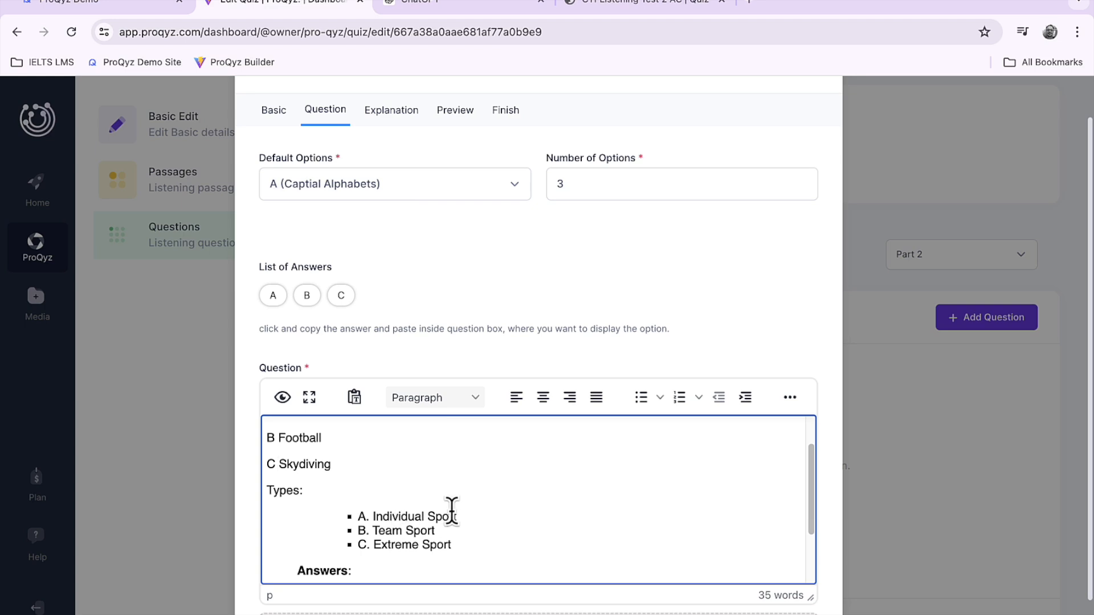
scroll(452, 510, up, 1)
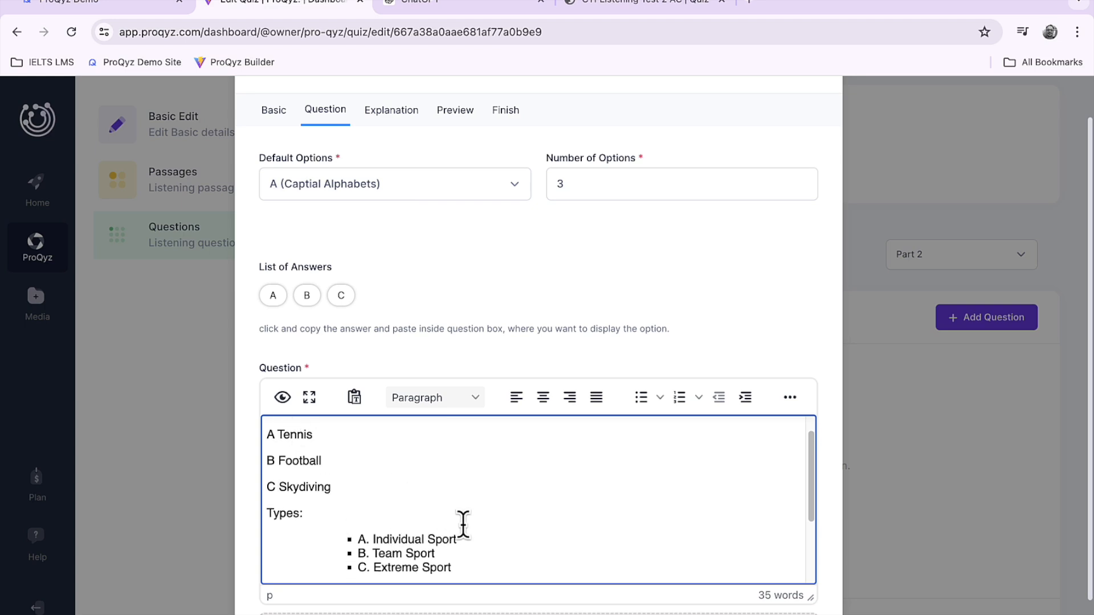
Step: Turn the first two bulleted types into plain, unindented lines reading "Individual Sport" and "Team Sport", without their letters
click(371, 540)
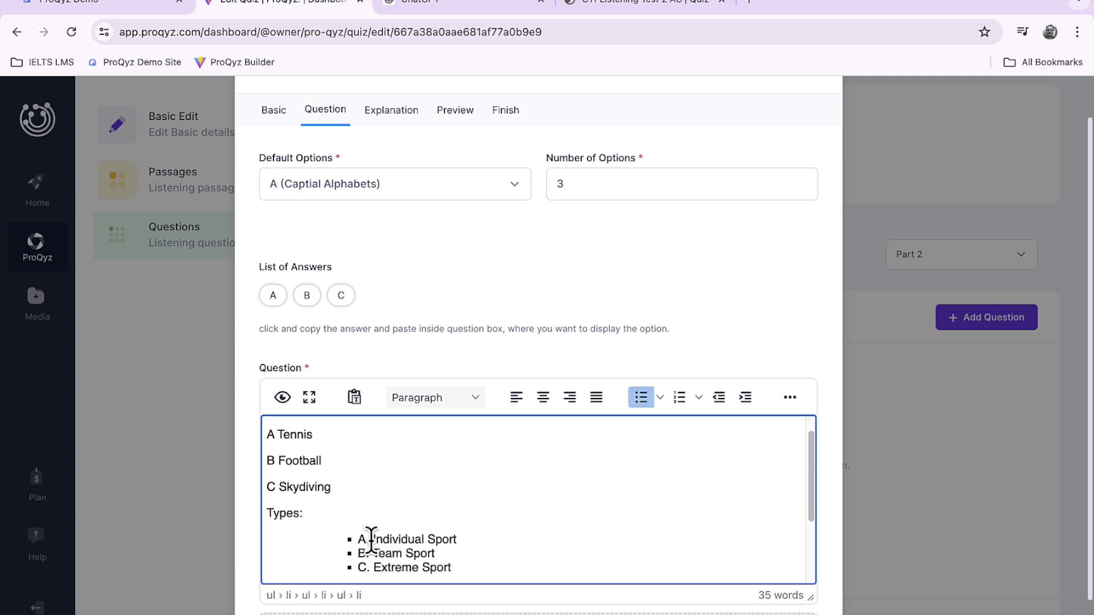
key(BackSpace)
key(BackSpace)
key(BackSpace)
key(BackSpace)
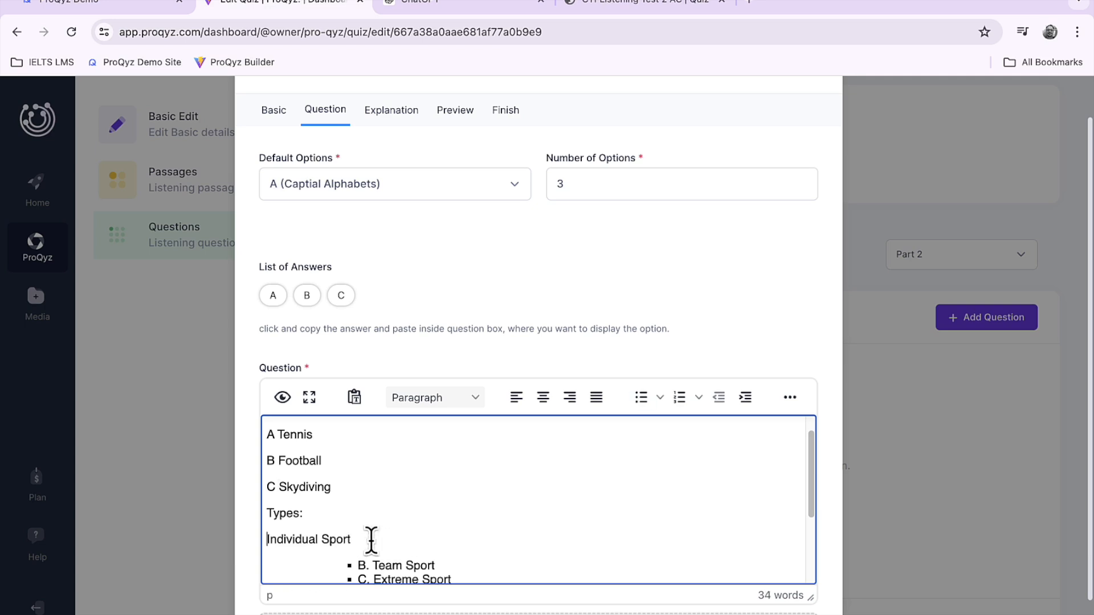
click(371, 565)
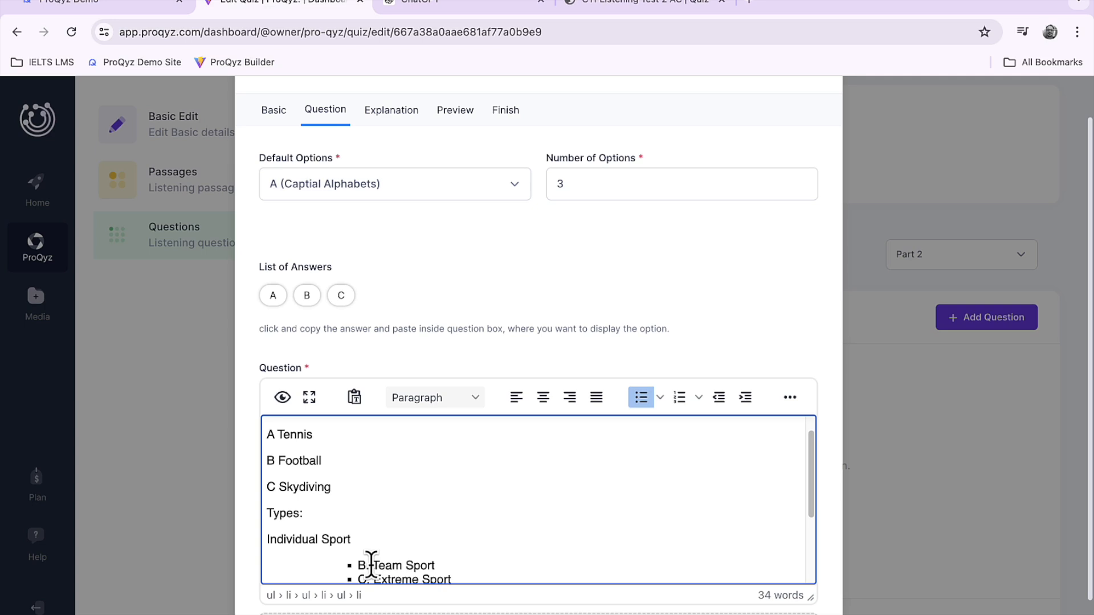
key(BackSpace)
key(BackSpace)
key(BackSpace)
key(BackSpace)
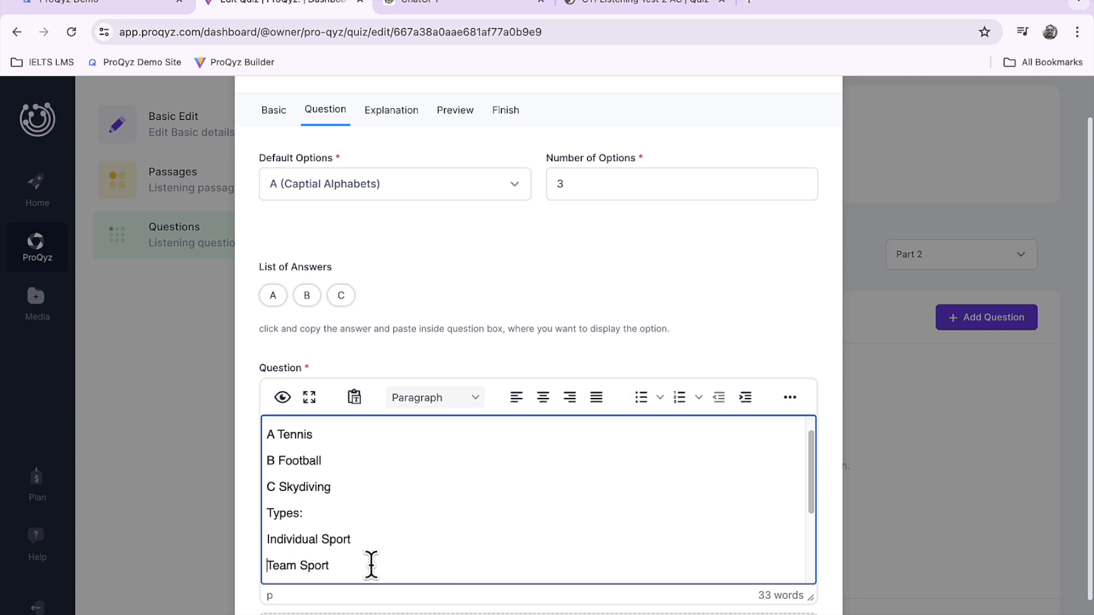
Step: Strip the bullet, indentation and letter from the third type so the line reads "Extreme Sport"
scroll(371, 565, down, 1)
scroll(367, 547, down, 1)
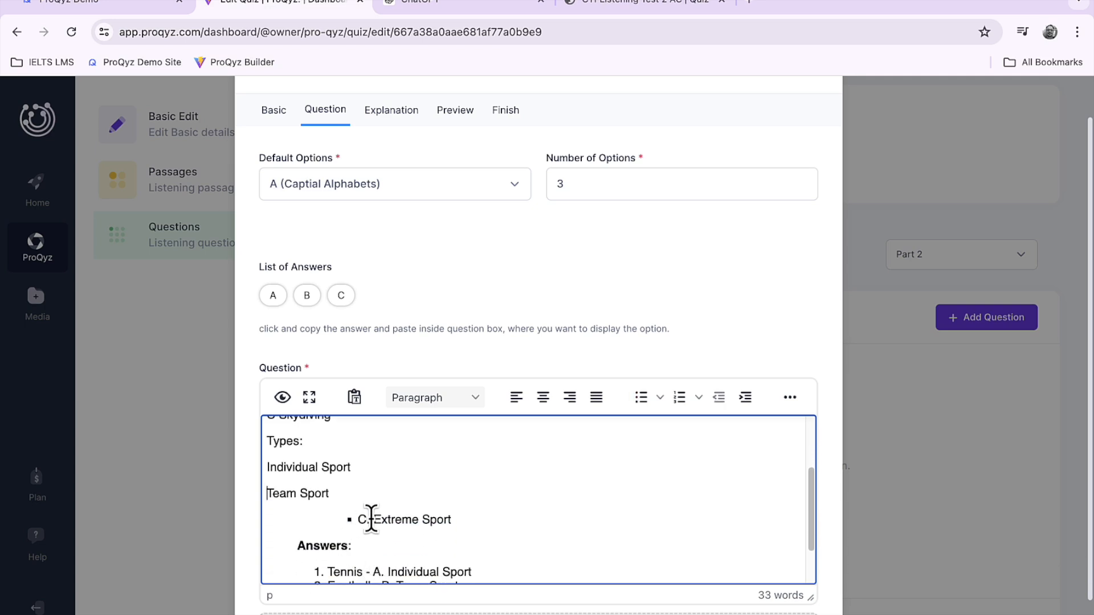
click(371, 519)
key(BackSpace)
key(BackSpace)
key(BackSpace)
key(BackSpace)
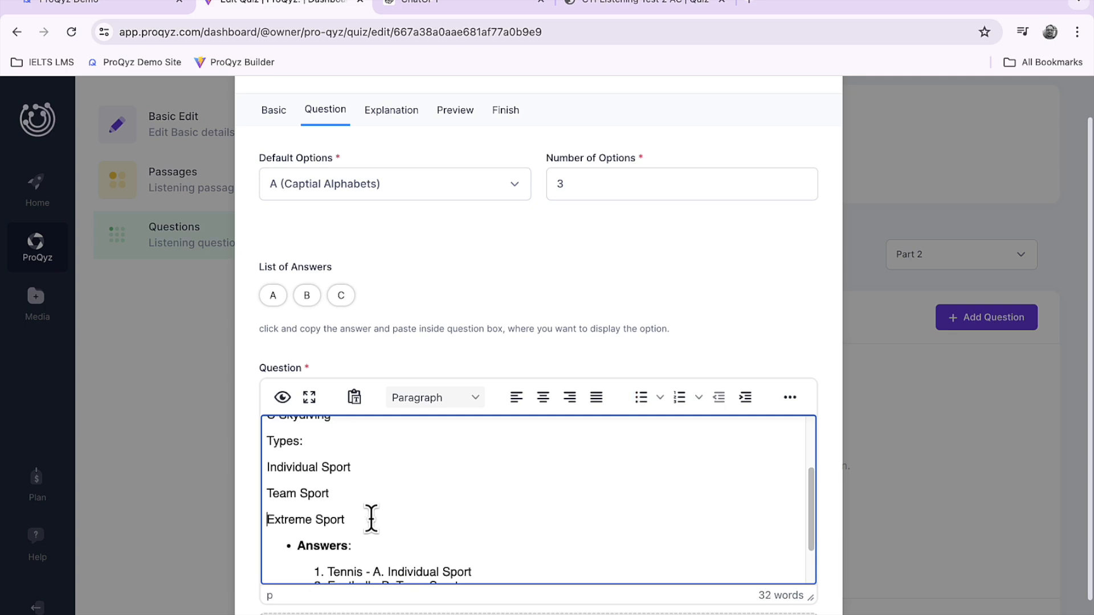
Step: Copy answer A from the list of answers and insert its placeholder {A} after "Individual Sport" in the question text
scroll(425, 533, up, 2)
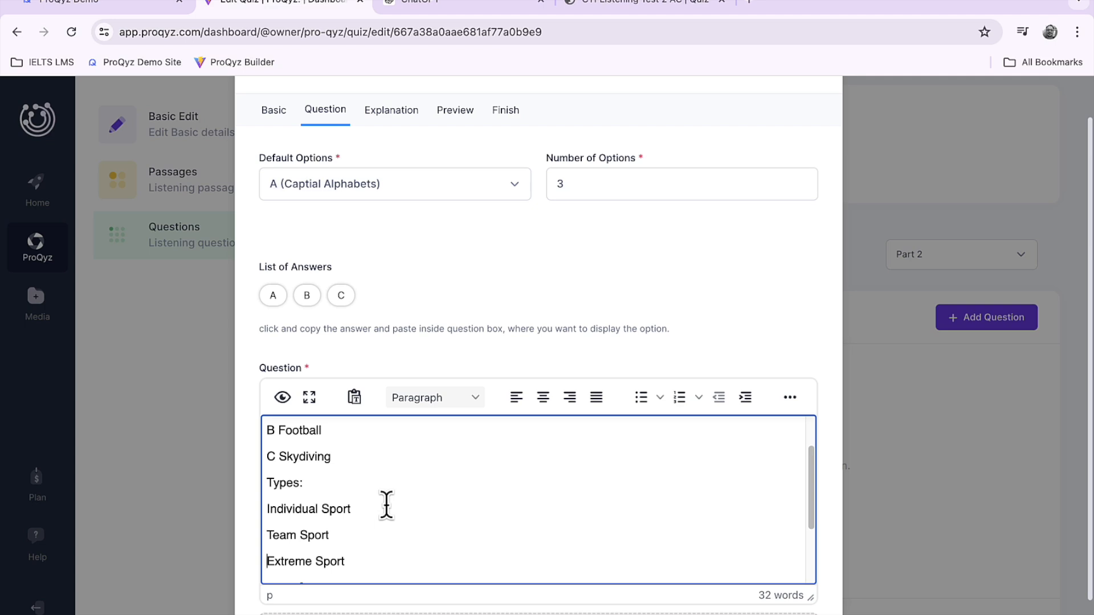
scroll(368, 485, up, 2)
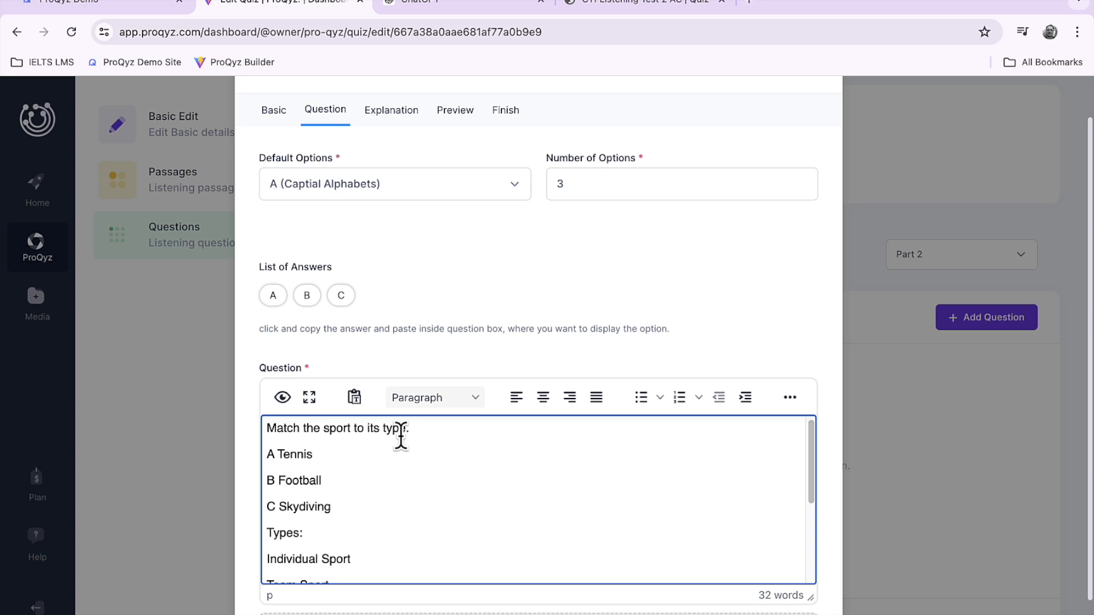
scroll(317, 455, down, 2)
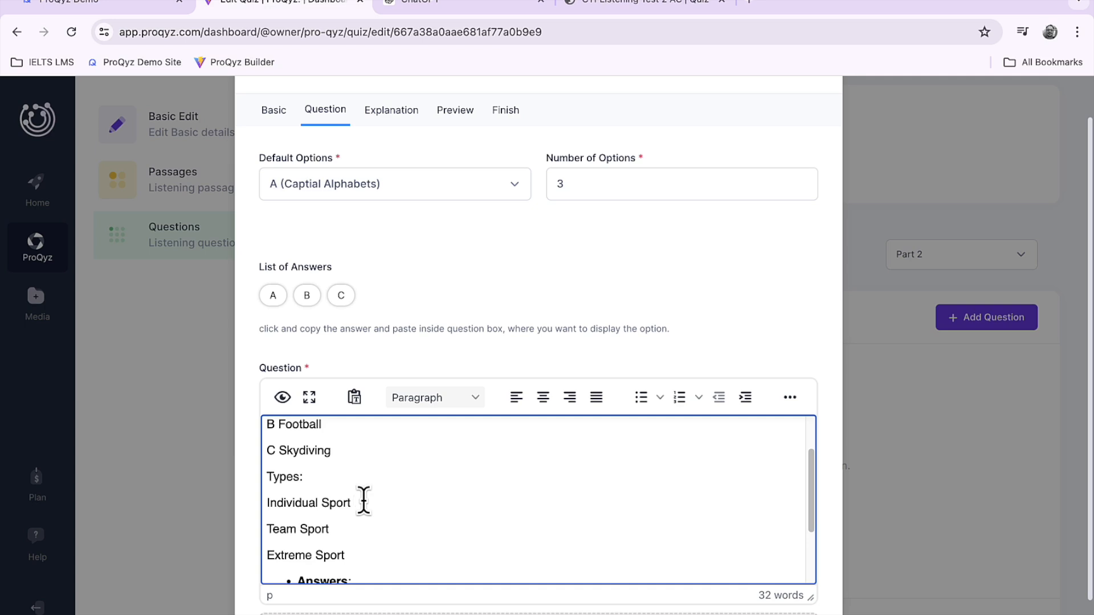
scroll(376, 494, up, 2)
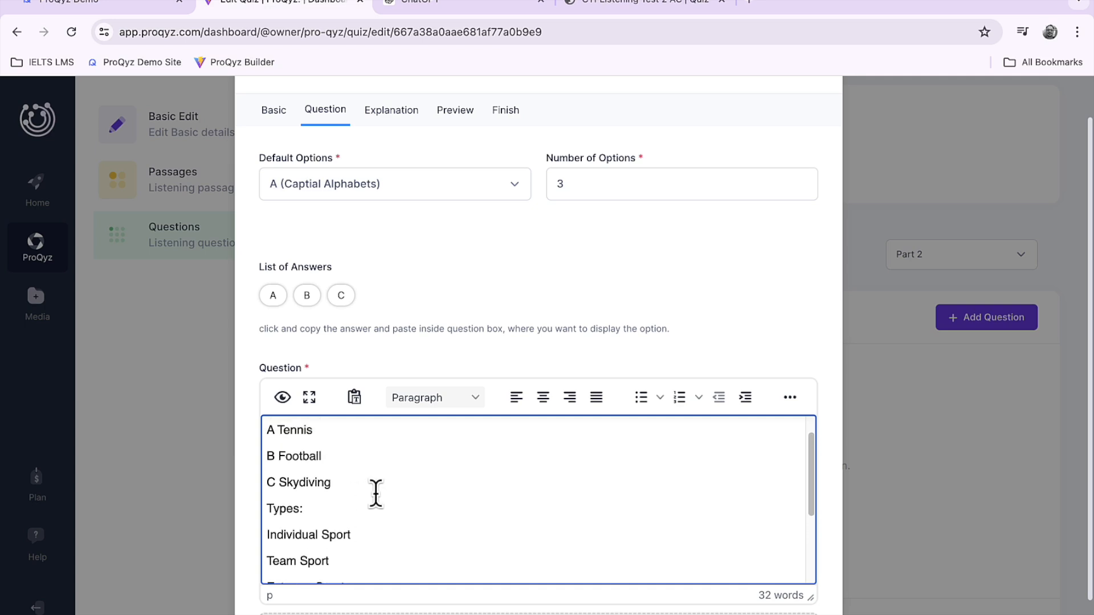
click(279, 307)
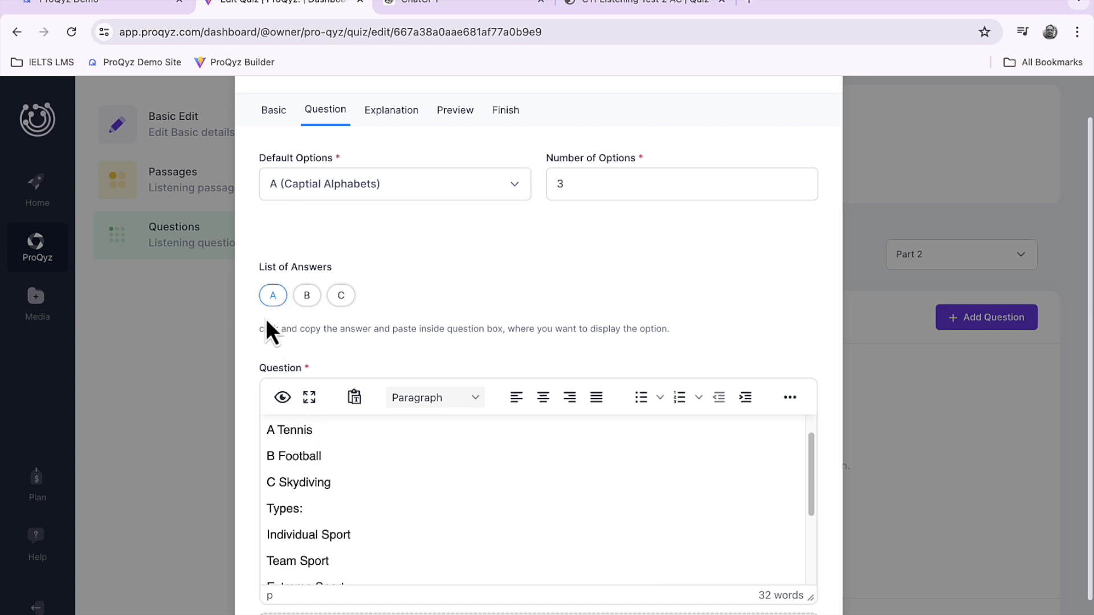
click(391, 533)
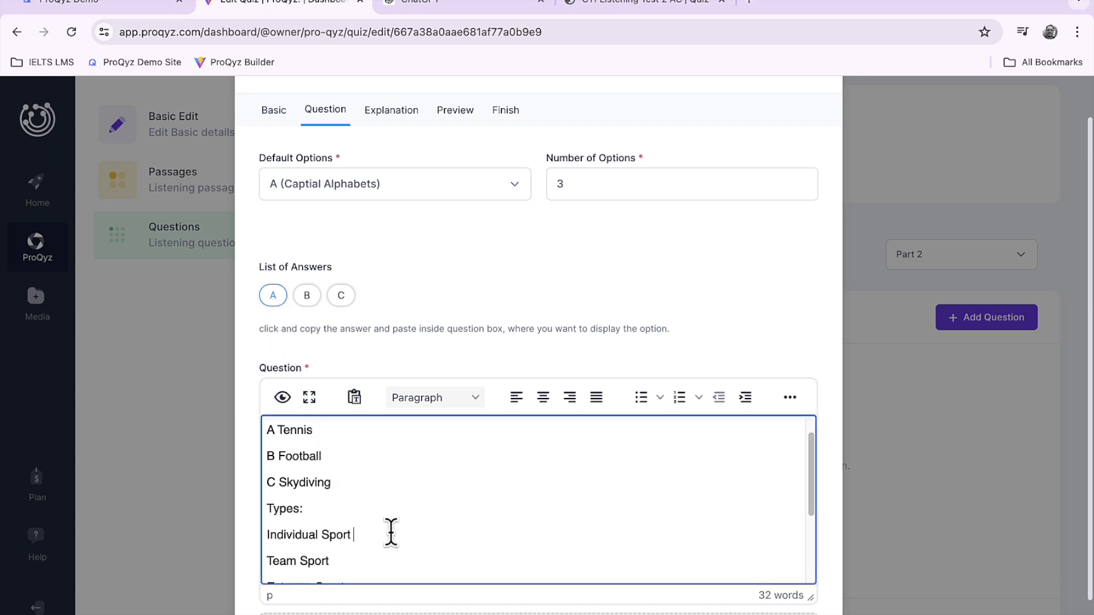
text({A})
Step: Copy answers B and C in turn, inserting {B} after "Team Sport" and {C} after "Extreme Sport"
click(308, 297)
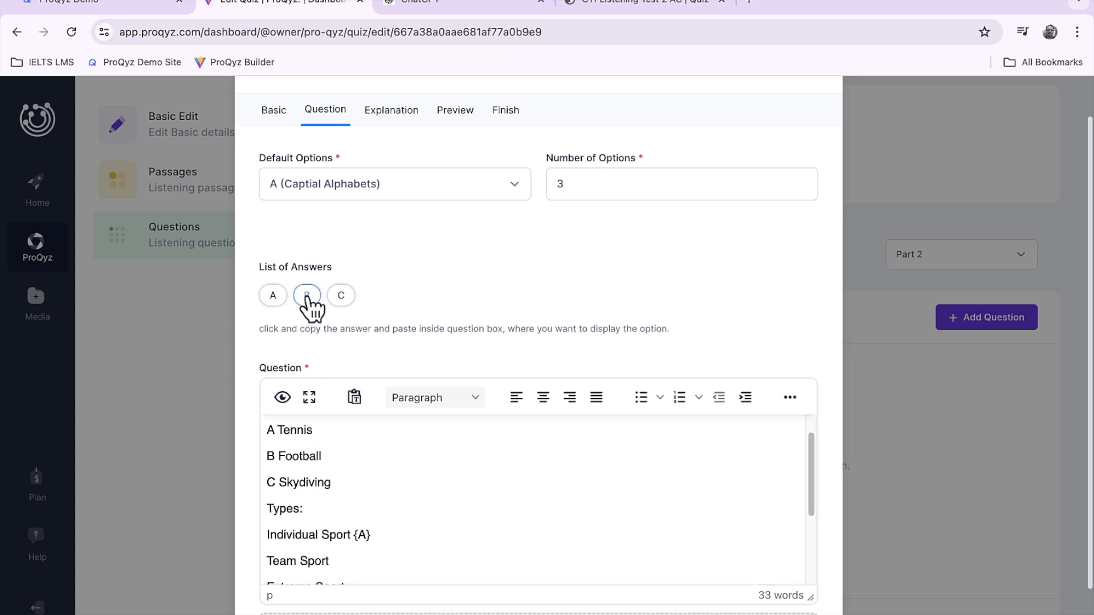
click(365, 562)
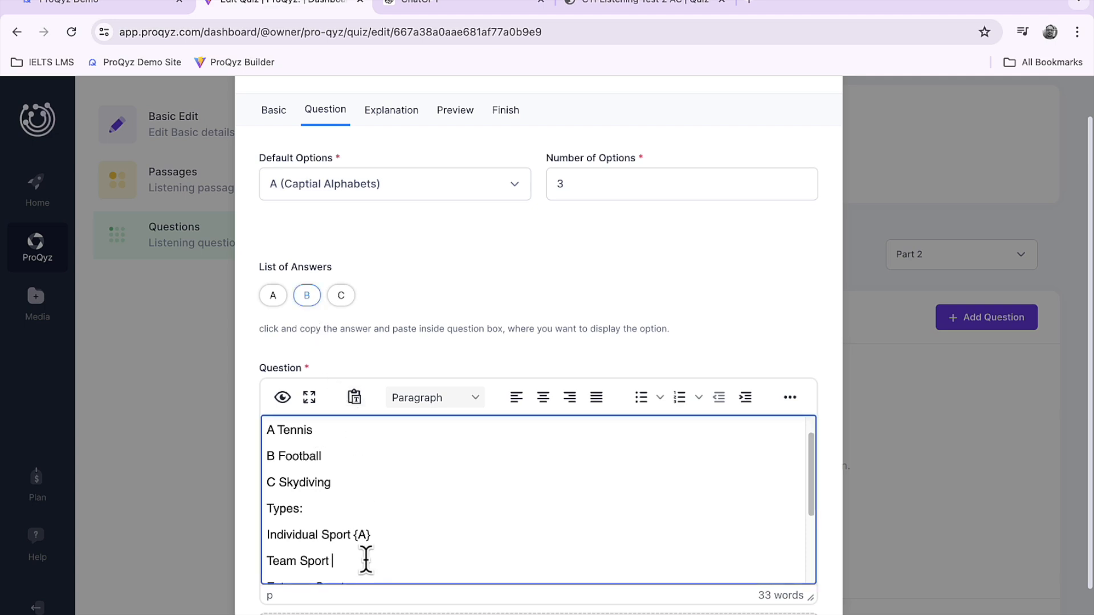
text({B})
scroll(366, 556, down, 2)
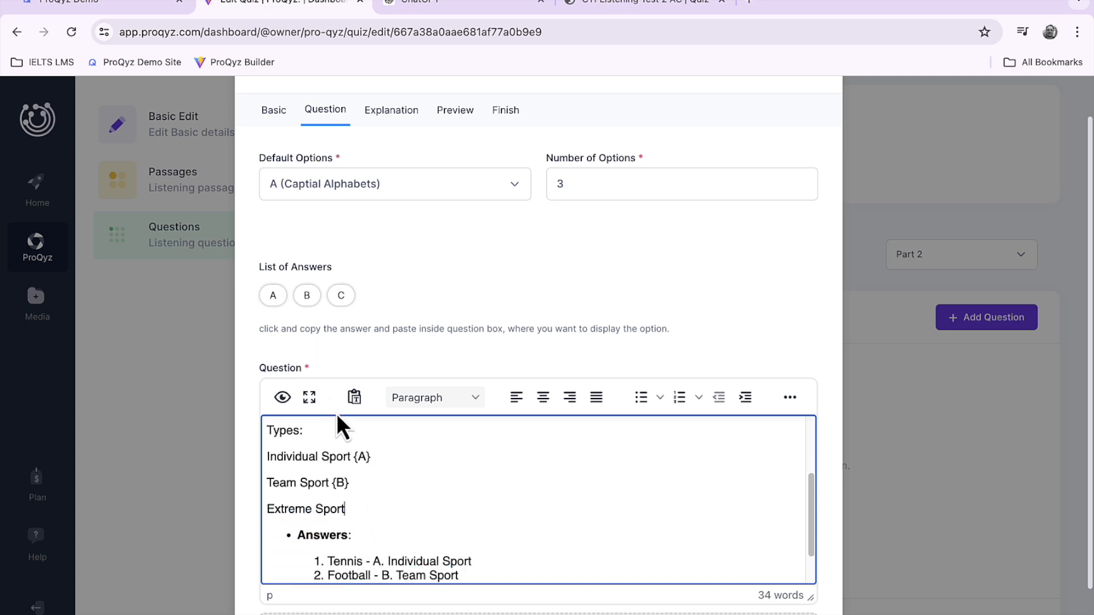
click(342, 296)
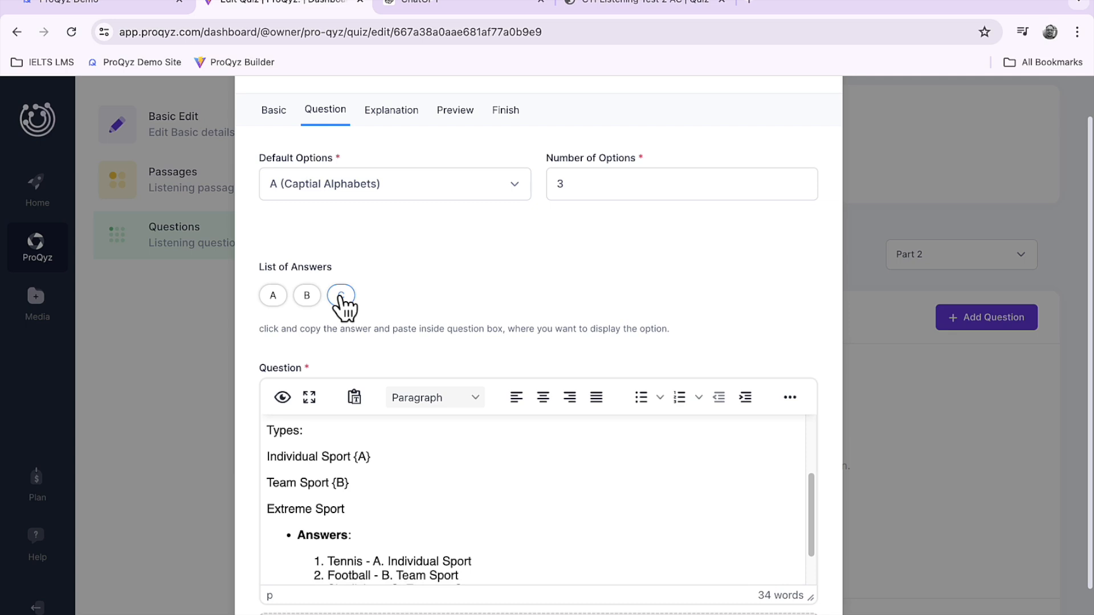
click(376, 507)
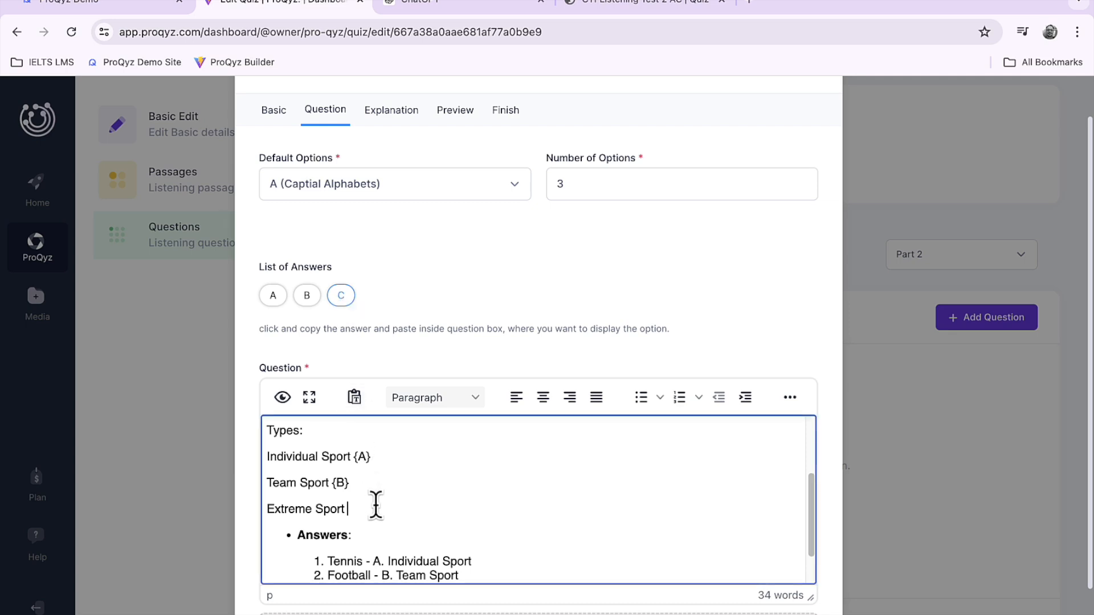
text({C})
Step: Delete the "Answers" heading and its three numbered answers from the end of the question text
scroll(480, 530, down, 1)
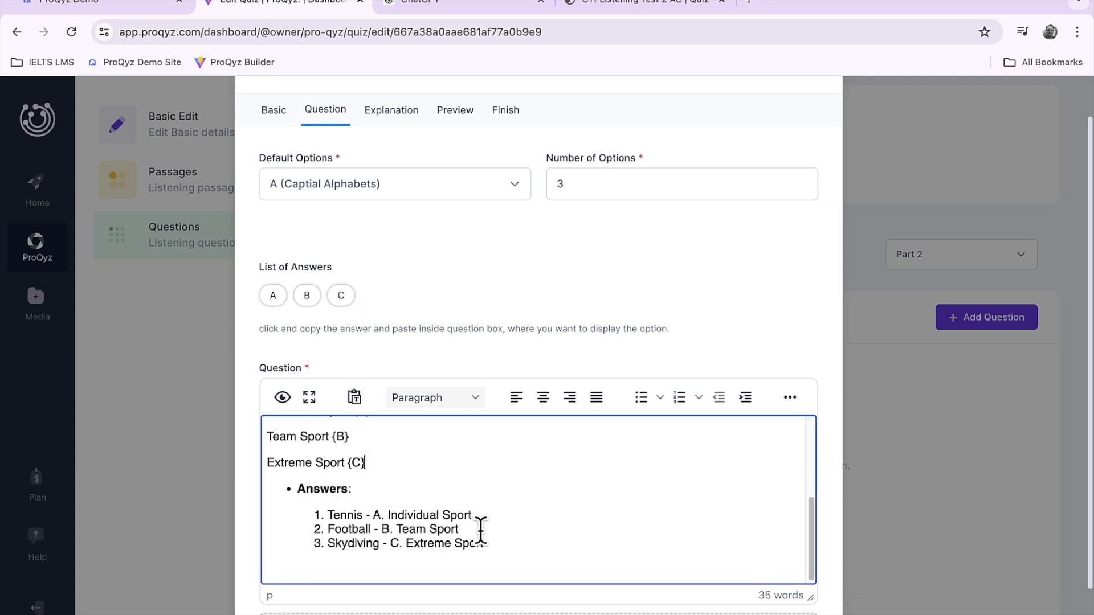
drag(494, 542, 277, 493)
key(BackSpace)
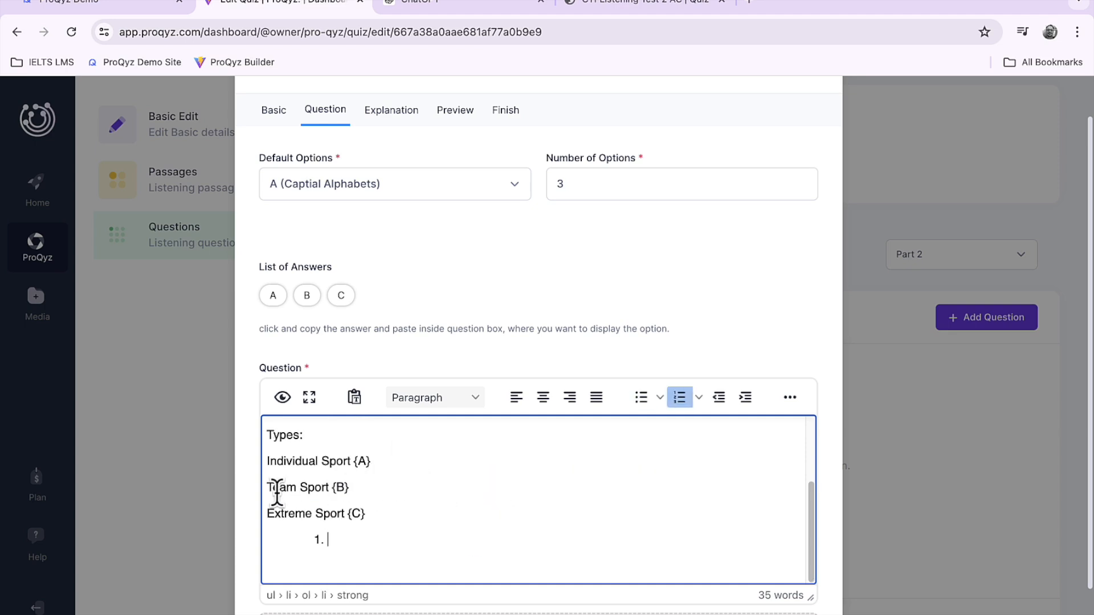
key(BackSpace)
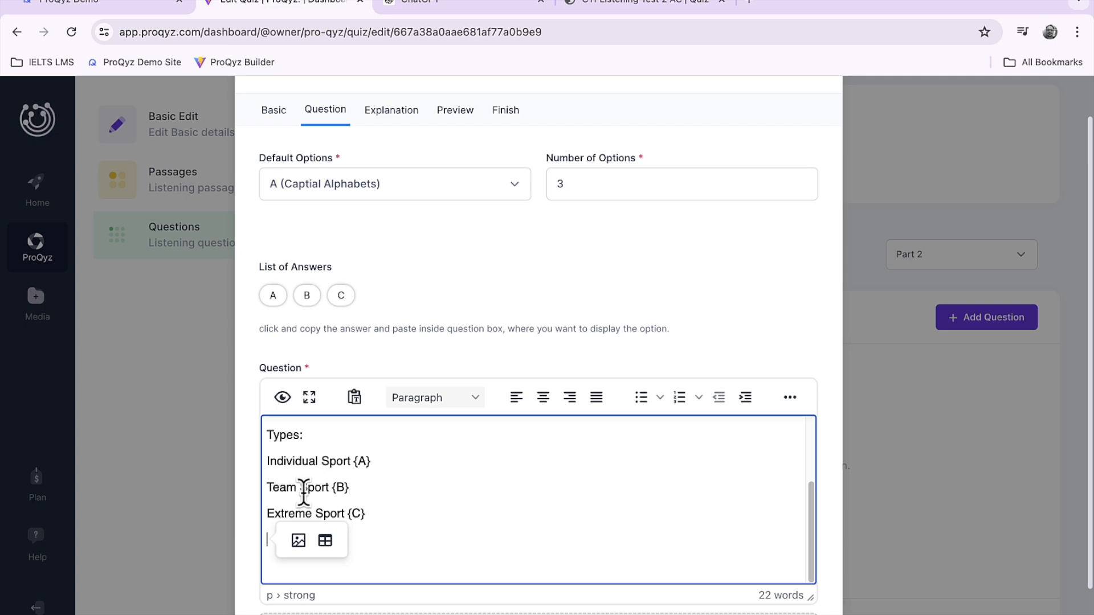
Step: Review the matching question's full text and its {A}, {B} and {C} answer placeholders in the question editor
scroll(474, 483, down, 2)
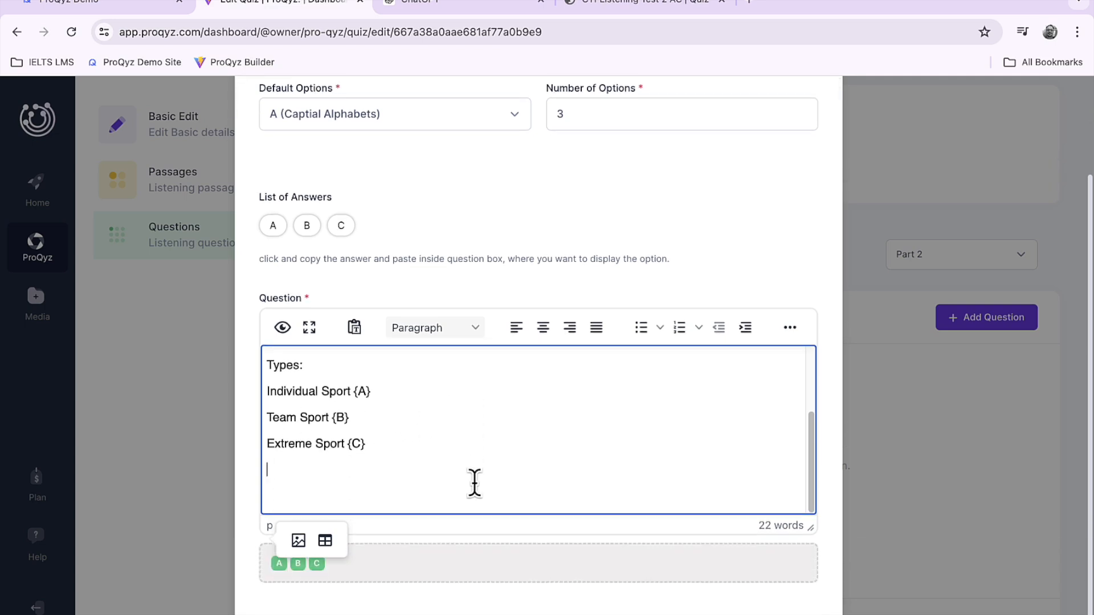
scroll(474, 484, up, 1)
scroll(474, 483, up, 1)
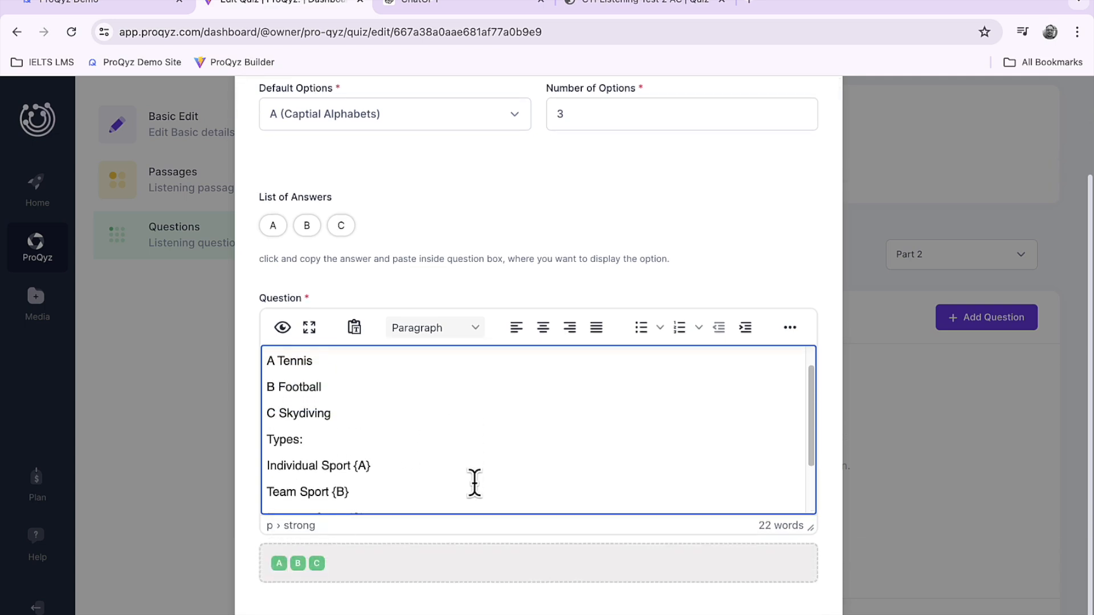
scroll(474, 483, up, 1)
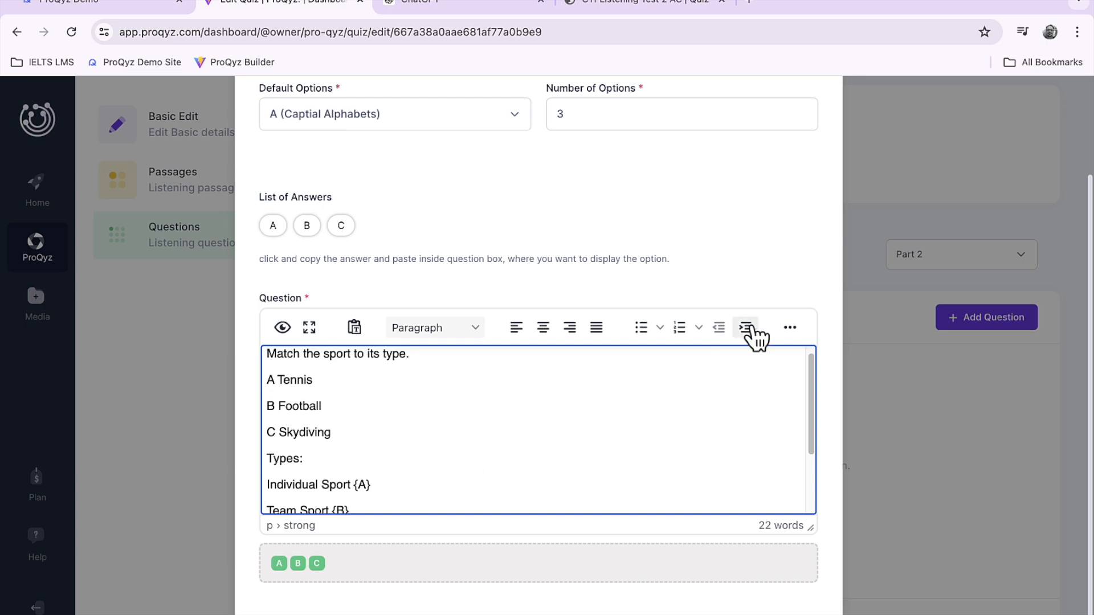
click(798, 329)
click(804, 332)
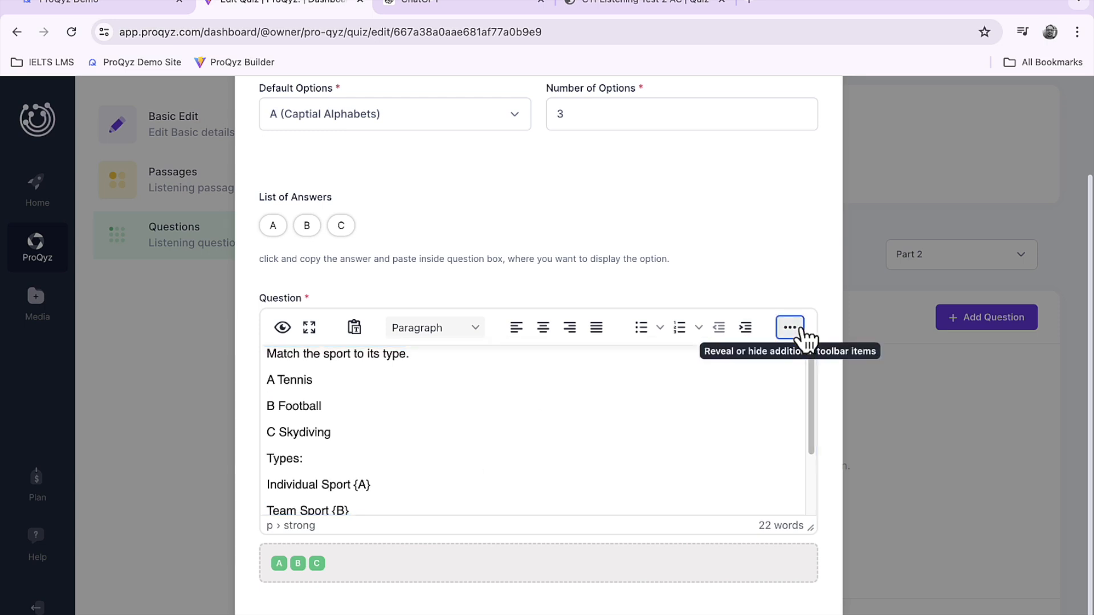
scroll(501, 437, down, 3)
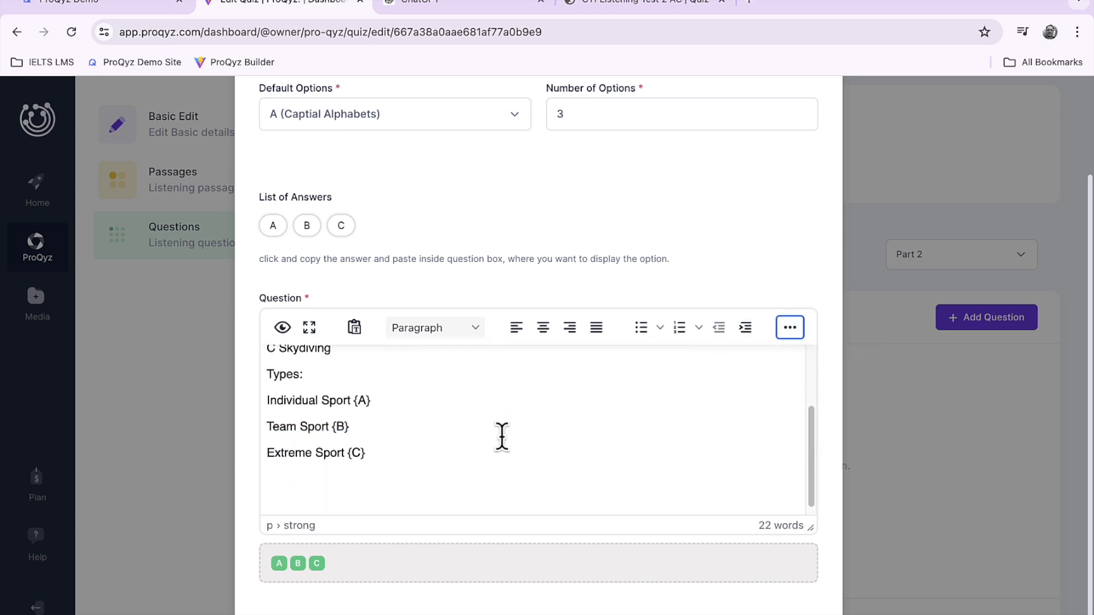
scroll(501, 437, up, 3)
scroll(543, 176, up, 2)
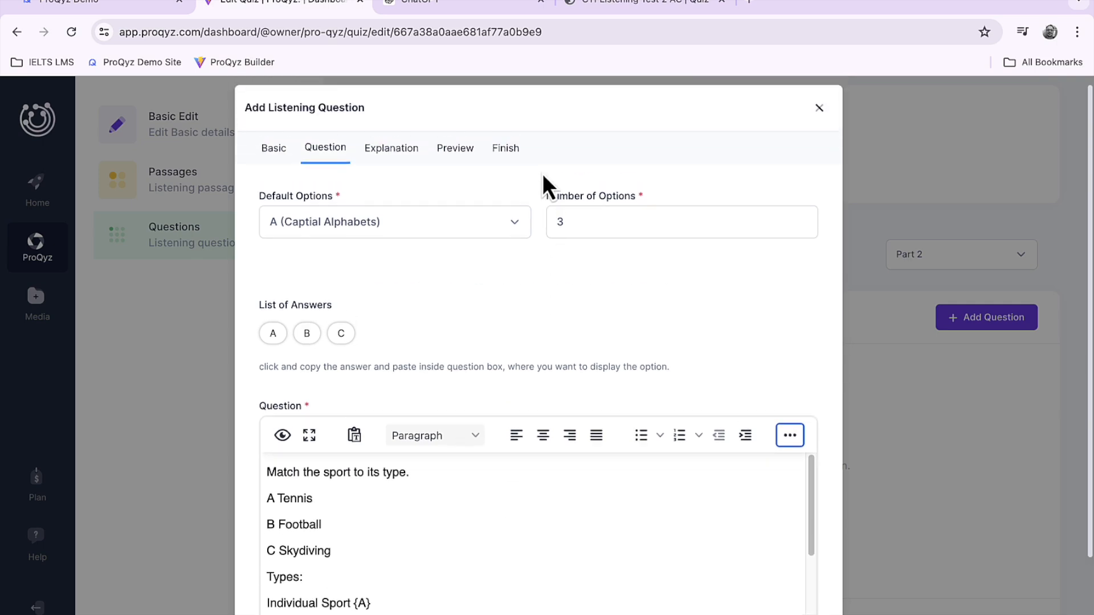
Step: Preview the question and check the answer choices offered for Individual Sport, leaving the answer blank
click(456, 158)
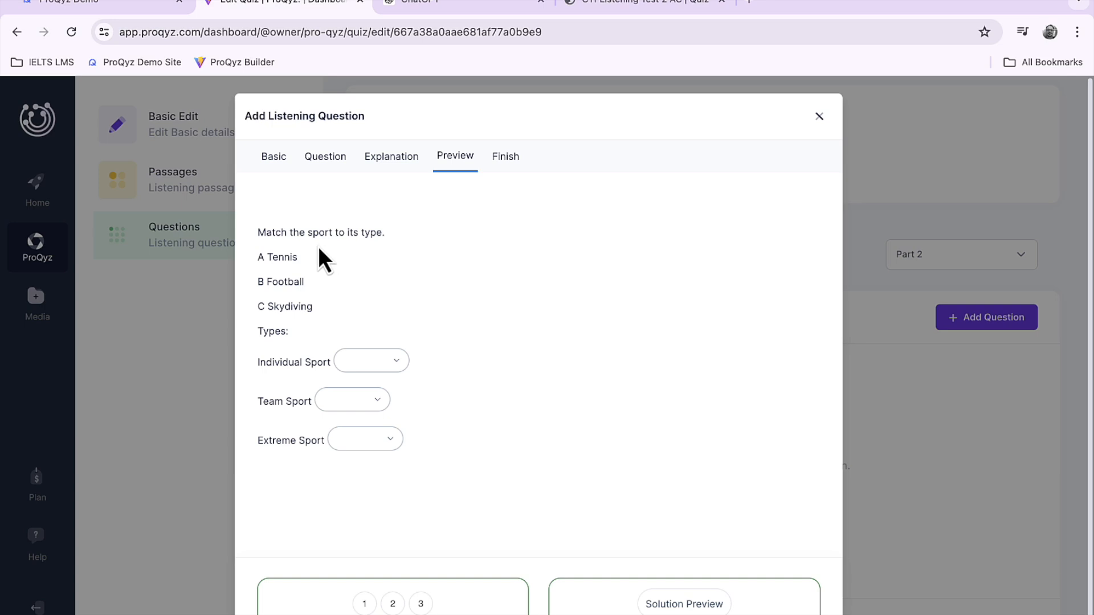
click(397, 362)
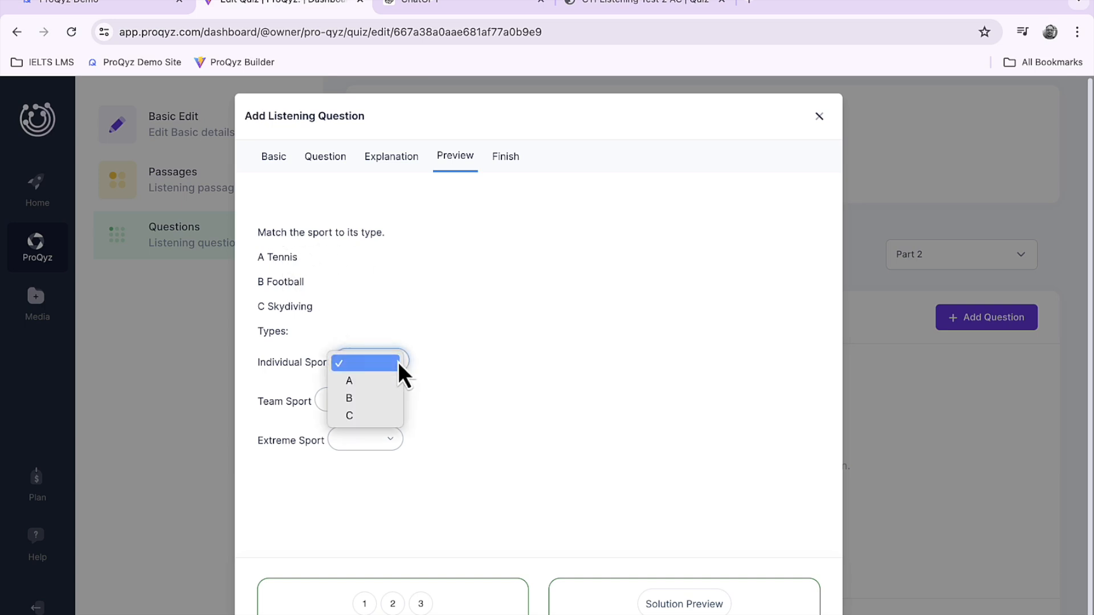
click(398, 361)
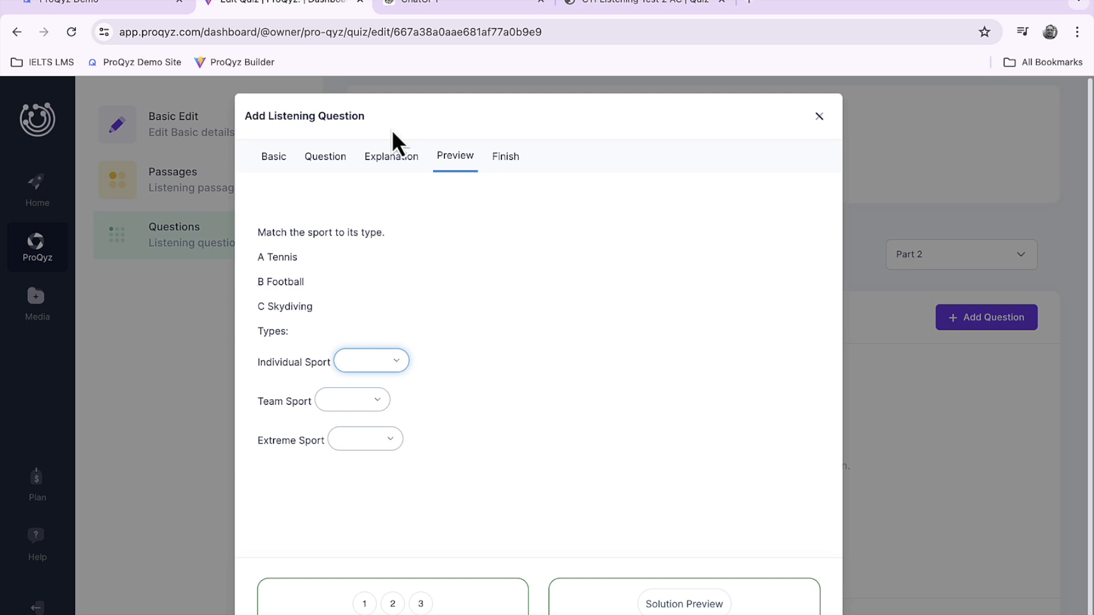
Step: Open the question's explanations, switch to ChatGPT and copy the three explanation sentences about tennis, football and skydiving
click(390, 165)
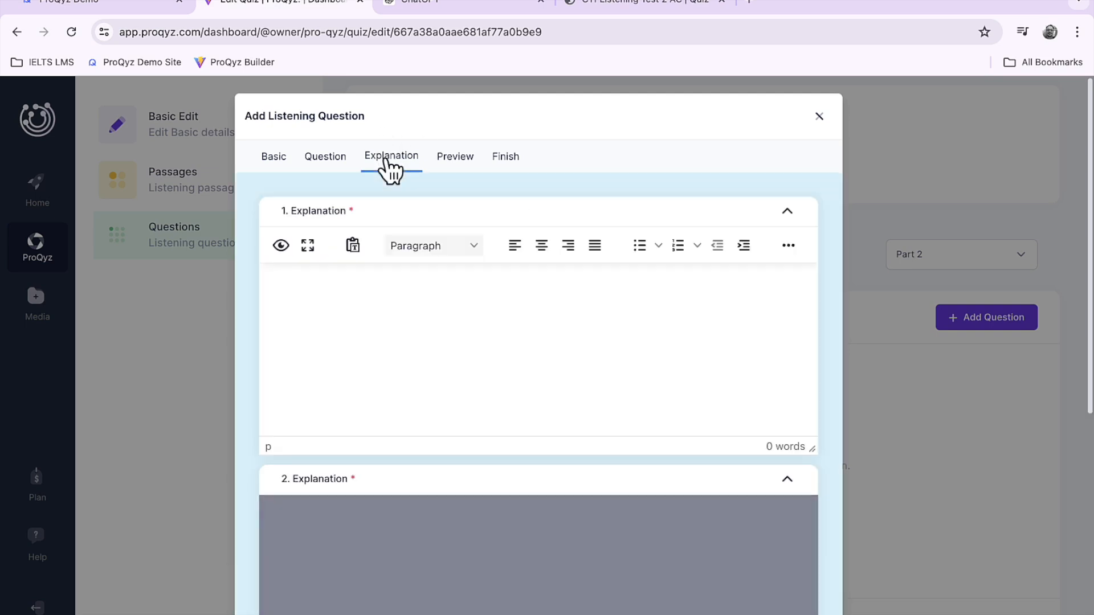
click(484, 14)
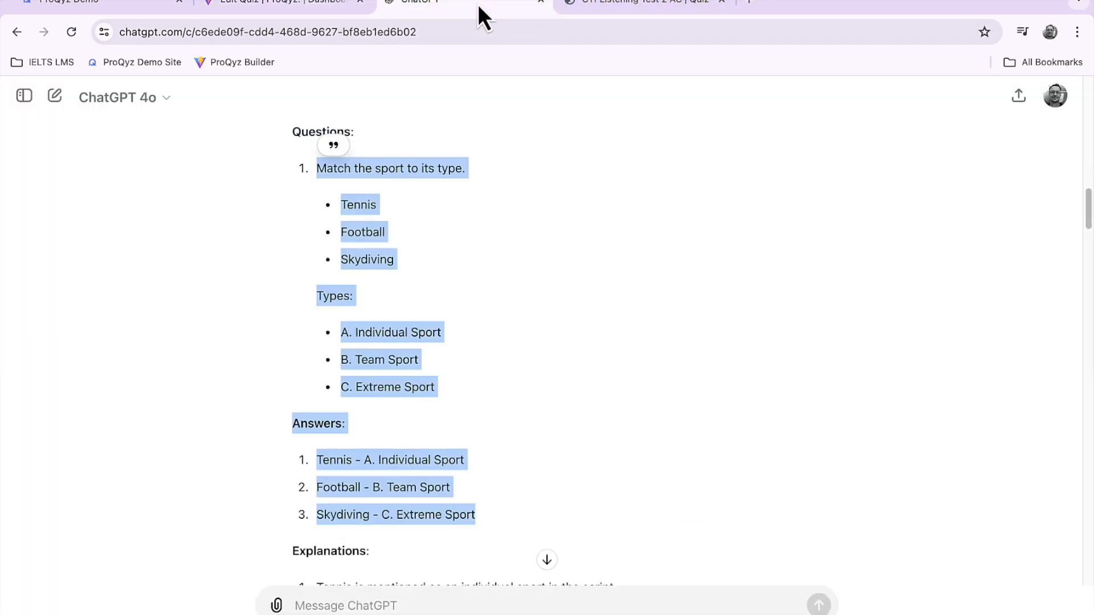
scroll(608, 567, down, 1)
scroll(606, 556, down, 3)
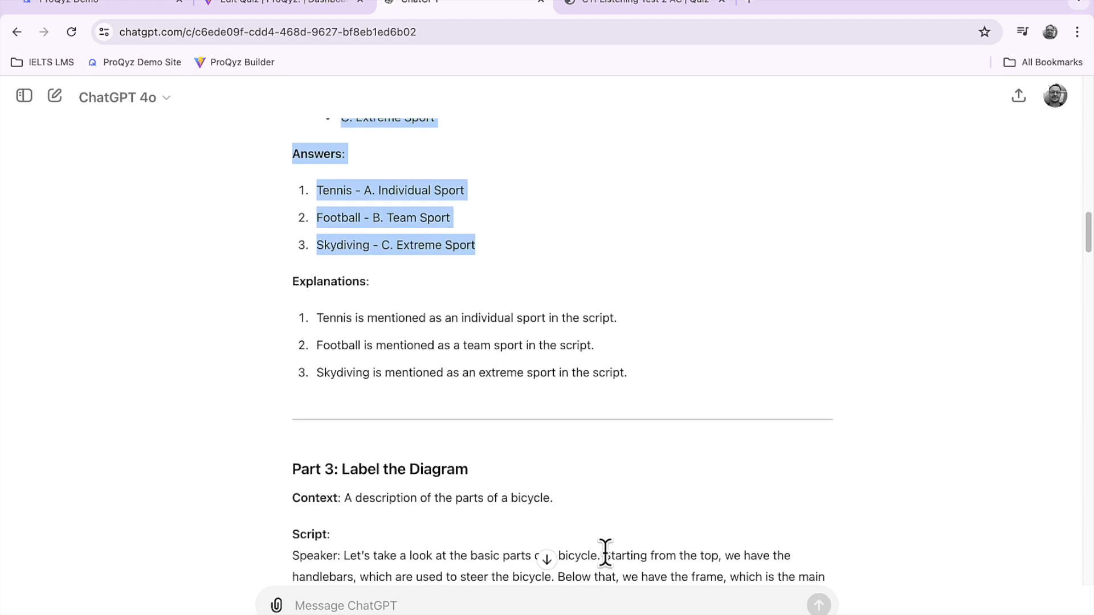
drag(631, 374, 315, 323)
key(ctrl+c)
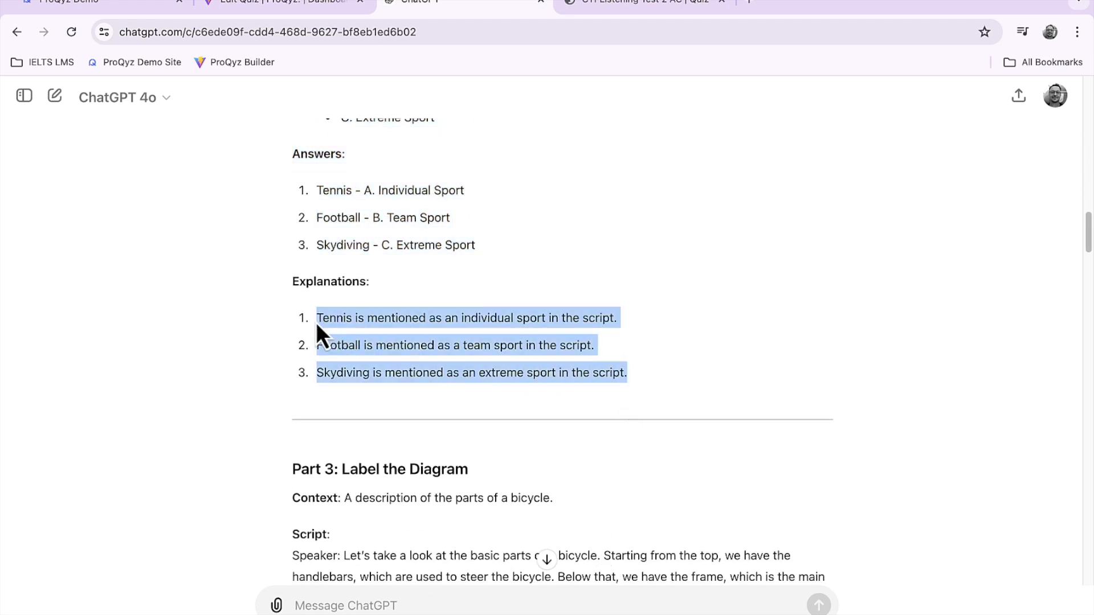
Step: Return to the ProQyz quiz, paste the explanations into Explanation 1 and cut the football and skydiving sentences from it
click(285, 4)
click(395, 320)
key(ctrl+v)
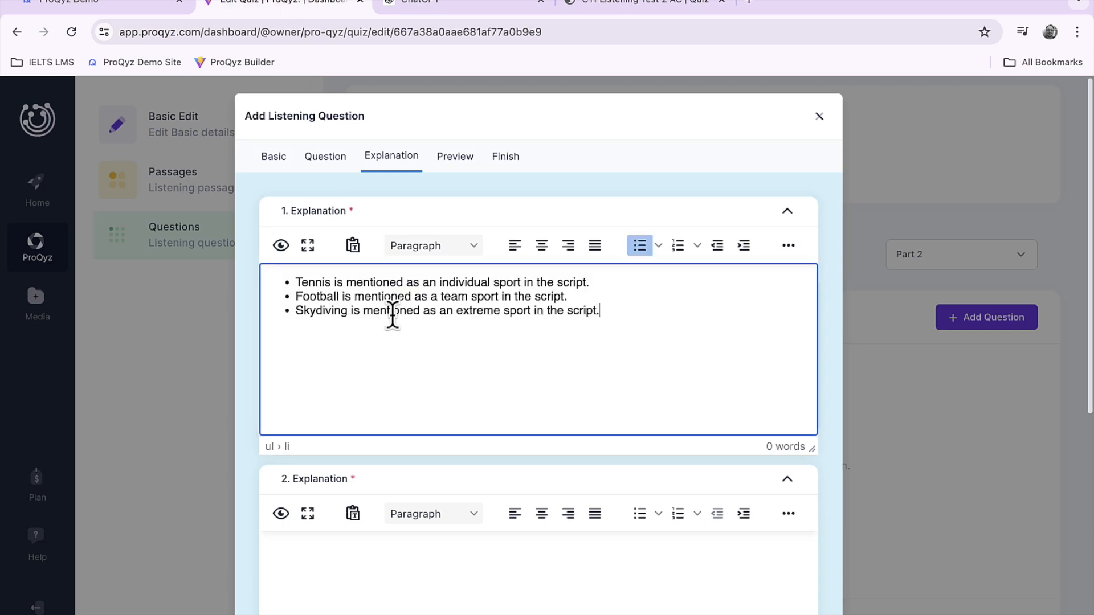
drag(603, 310, 275, 297)
key(BackSpace)
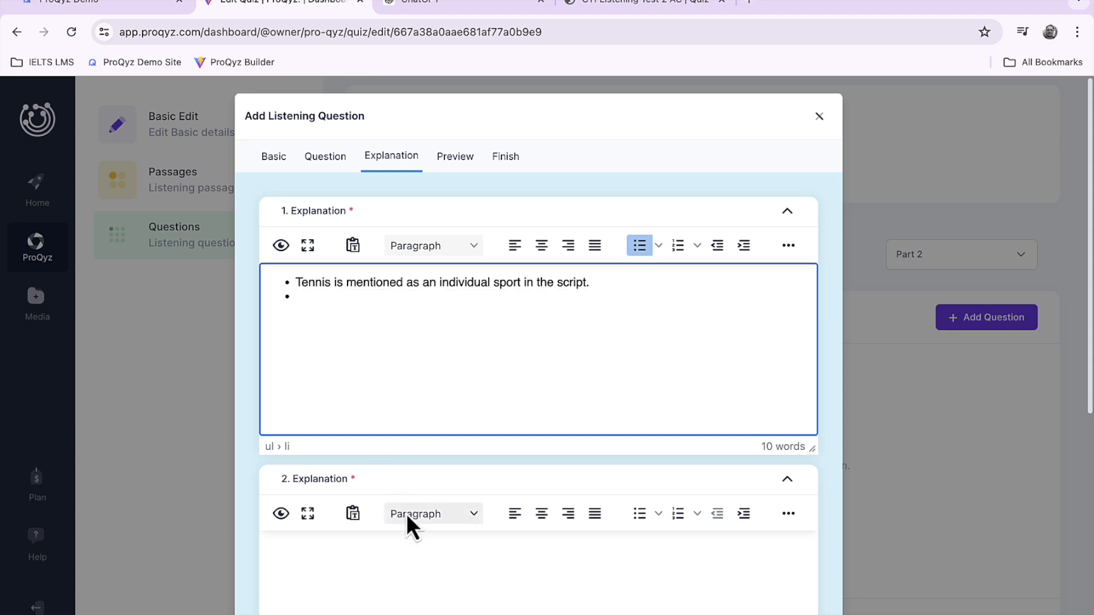
Step: Paste the cut sentences into Explanation 2 and cut the skydiving sentence, keeping "Football is mentioned as a team sport in the script."
click(407, 563)
text(Football is mentioned as a team sport in the script. Skydiving is mentioned as an extreme sport in the script.)
scroll(407, 563, down, 4)
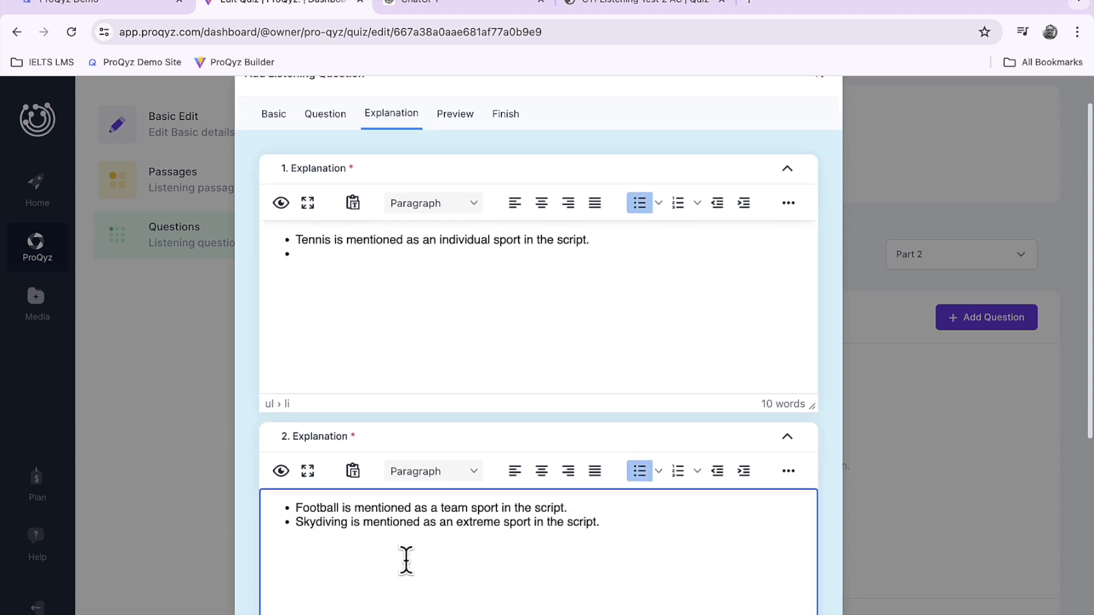
drag(600, 354, 292, 356)
key(ctrl+c)
key(BackSpace)
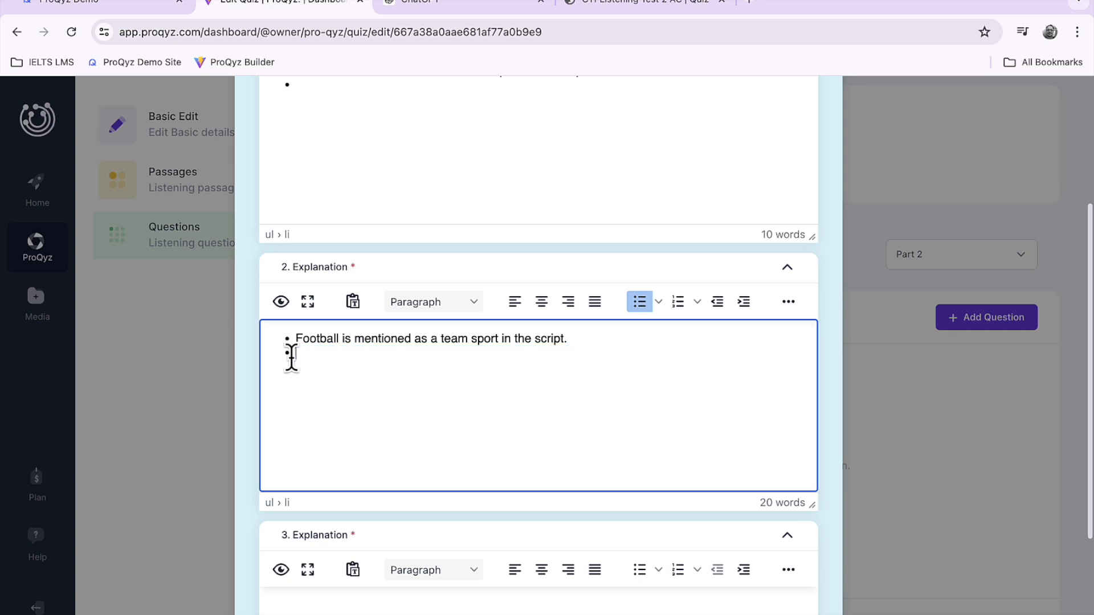
Step: Paste "Skydiving is mentioned as an extreme sport in the script." into Explanation 3 and remove its bullet formatting
click(340, 609)
key(ctrl+v)
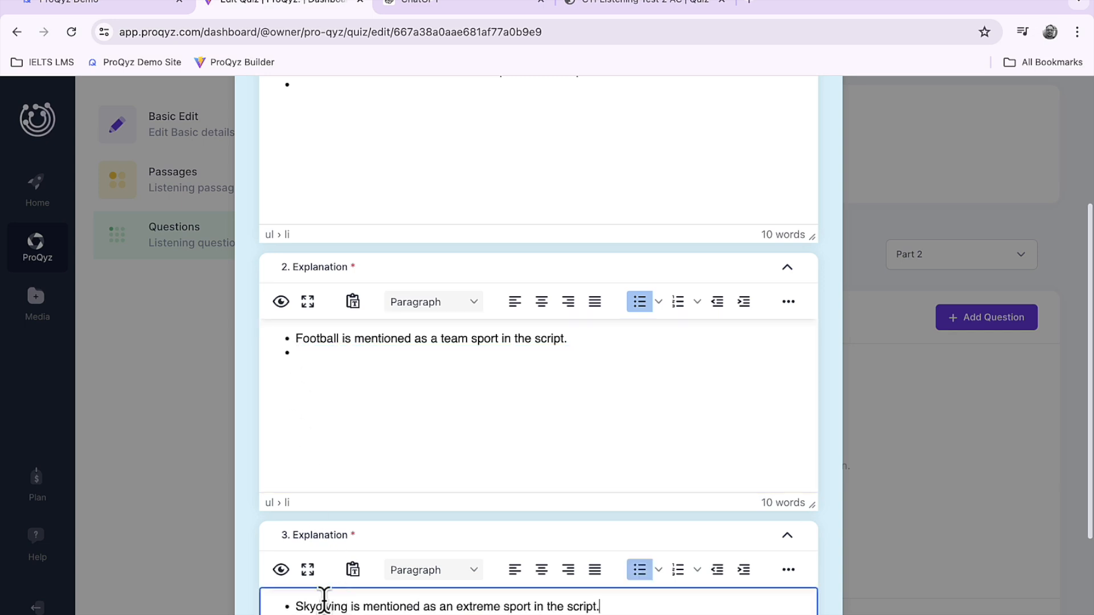
key(BackSpace)
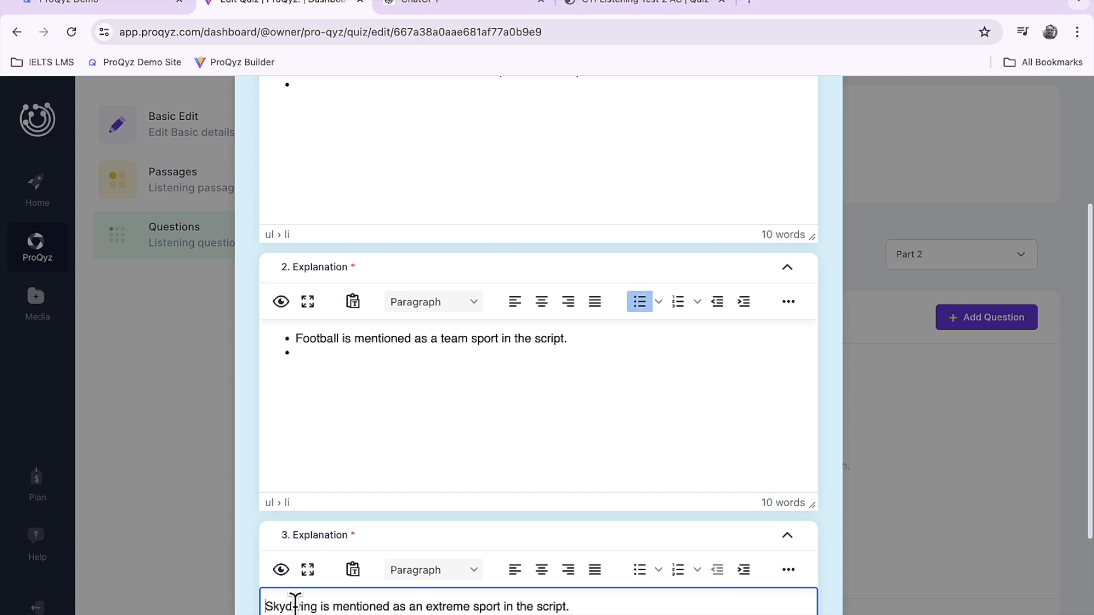
Step: Delete the empty bullets in Explanations 2 and 1 and turn their remaining sentences into plain paragraphs
click(318, 355)
key(BackSpace)
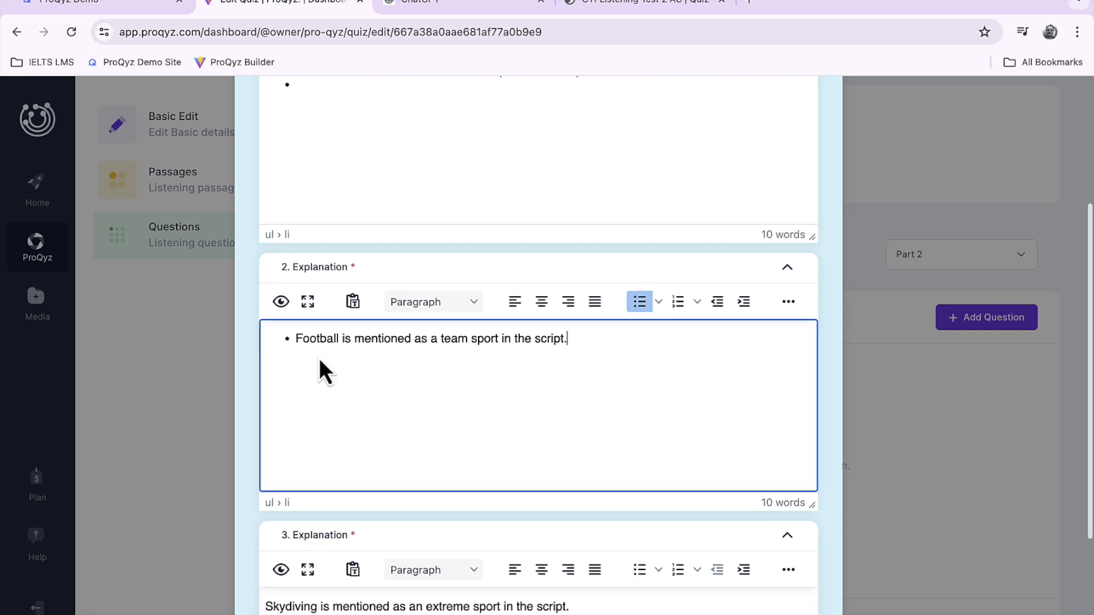
click(295, 341)
key(BackSpace)
scroll(295, 341, up, 4)
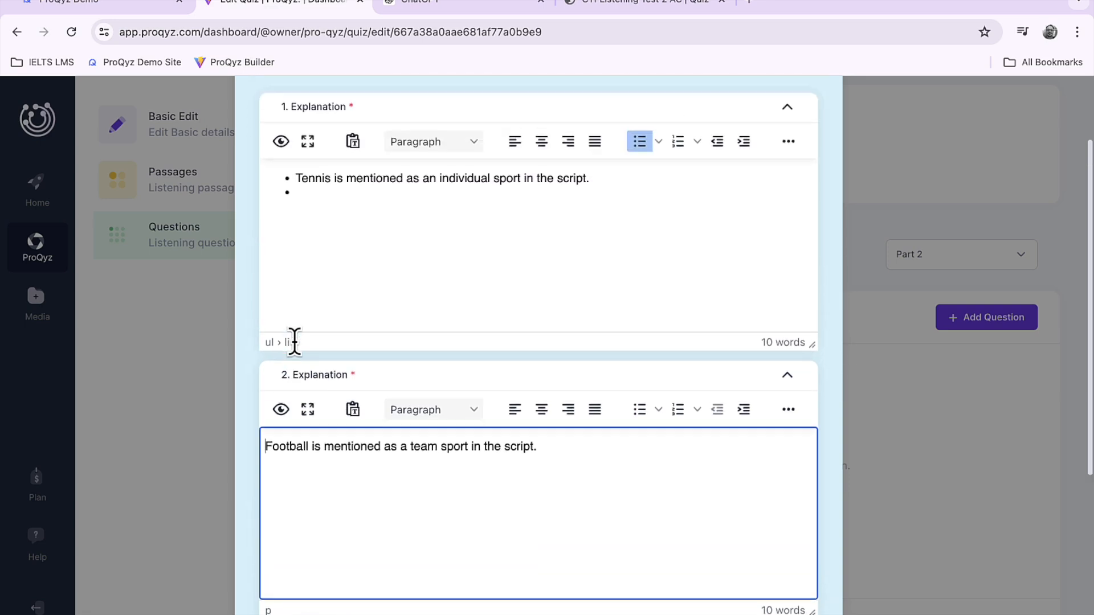
click(311, 302)
key(BackSpace)
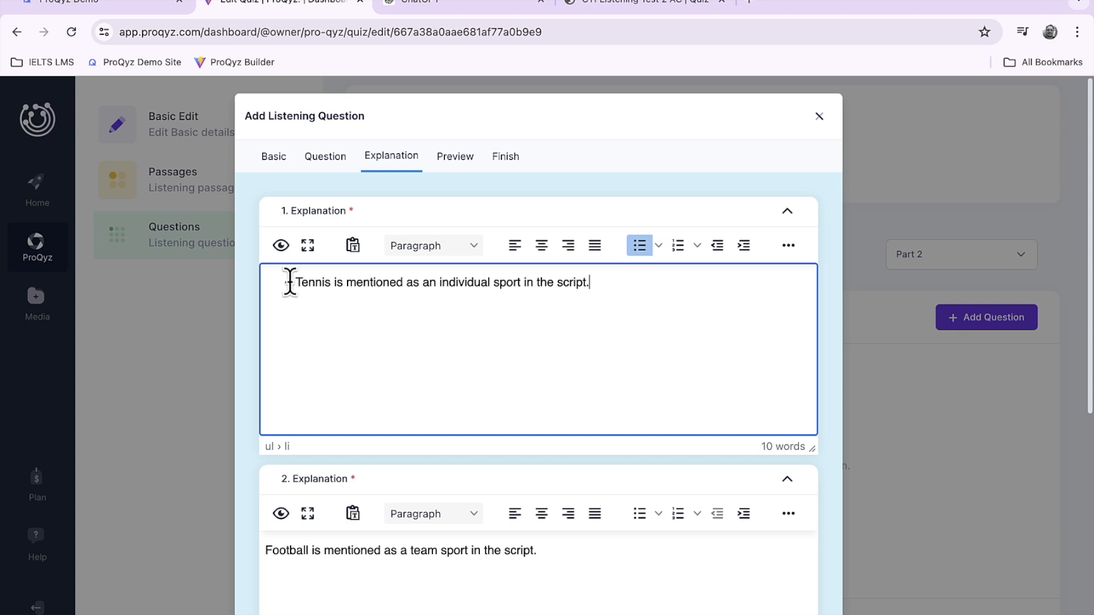
click(297, 282)
key(BackSpace)
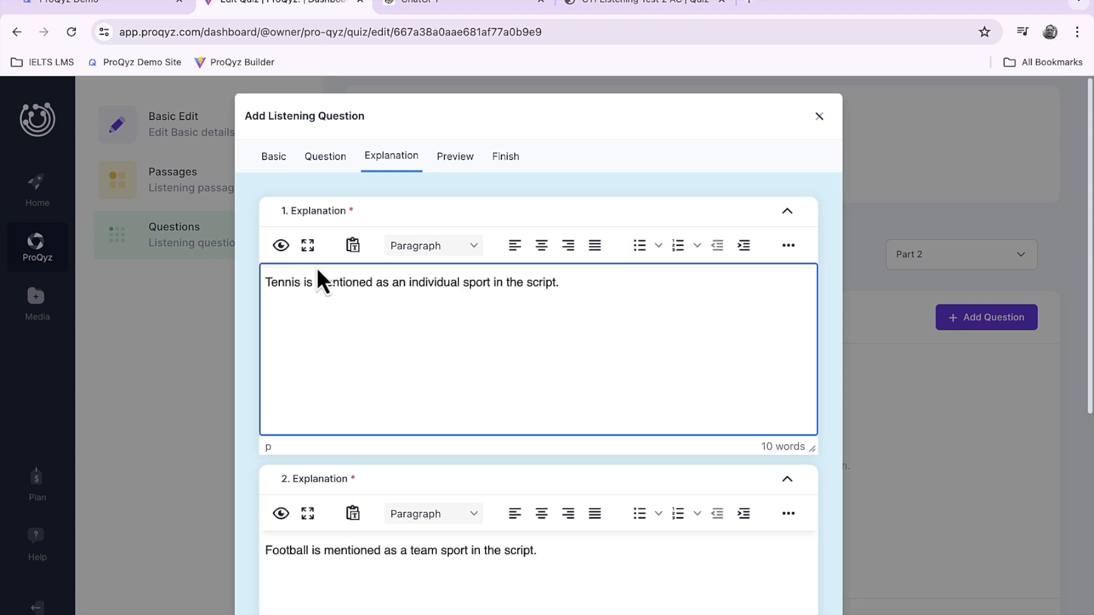
Step: Check the question preview, then create the question with the title "Select the type" and the category Matching
click(462, 164)
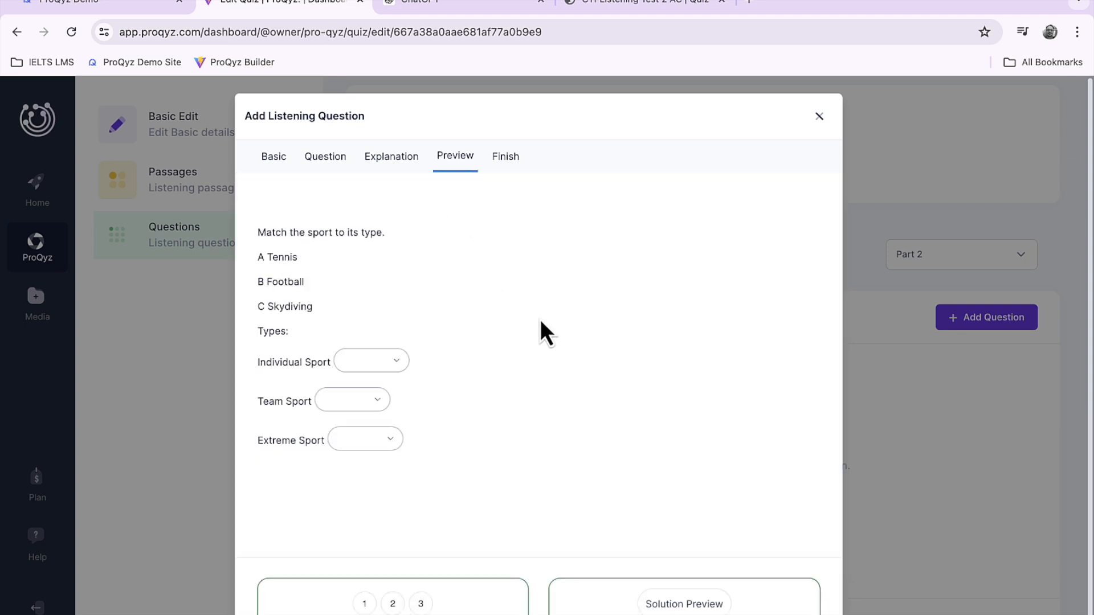
scroll(540, 321, down, 1)
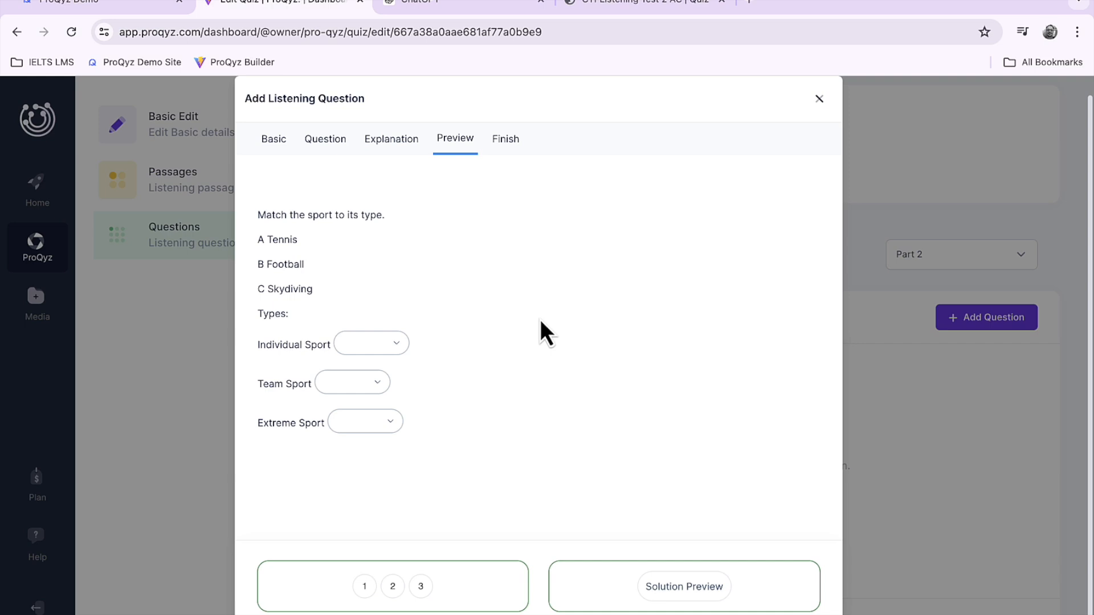
click(511, 142)
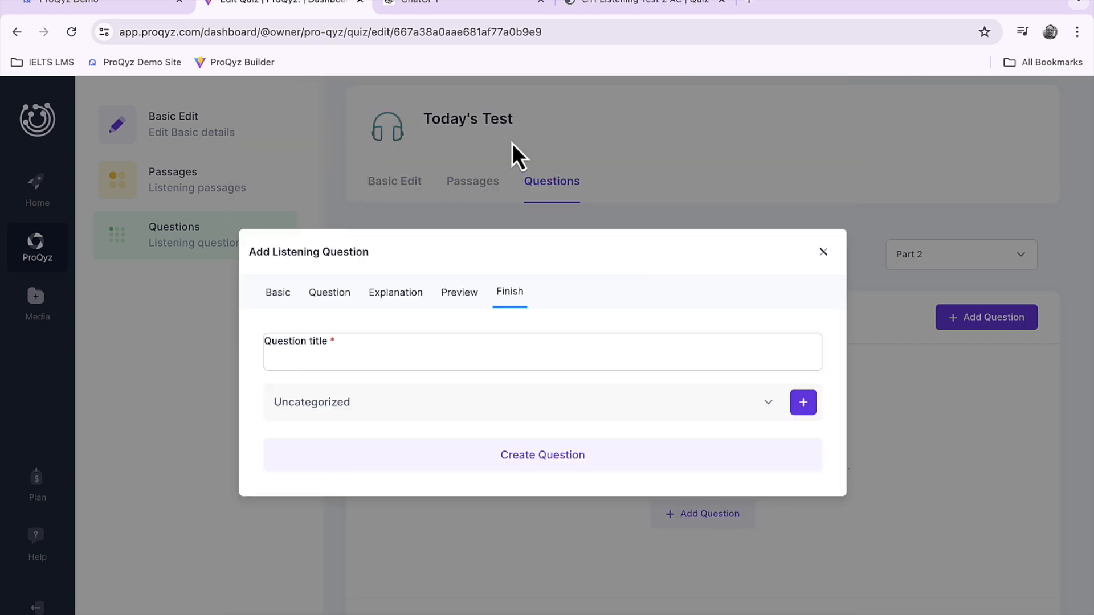
click(531, 345)
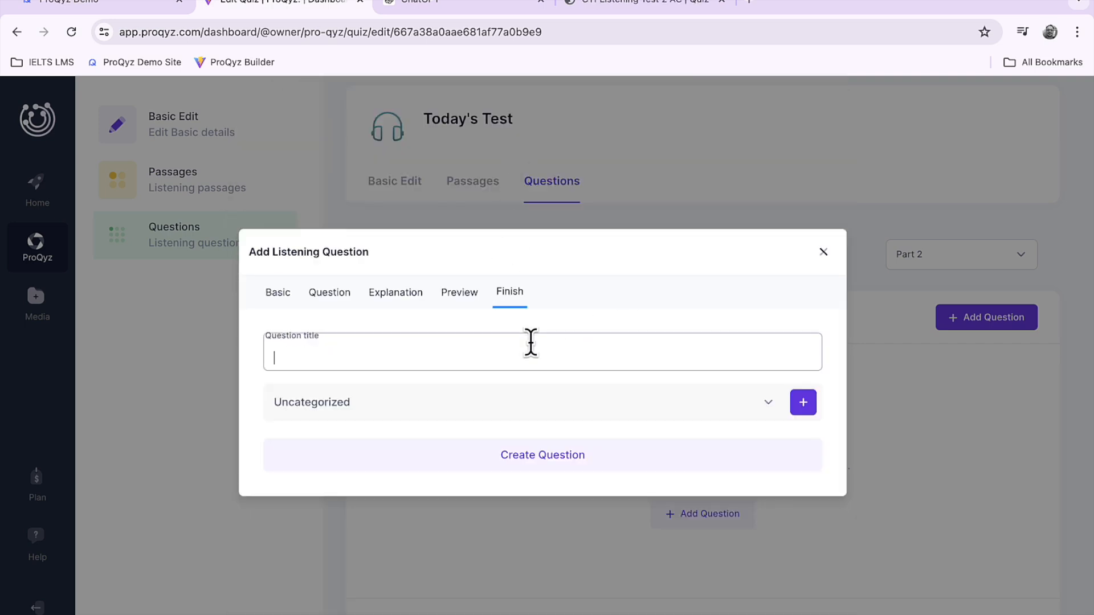
text(Select the type)
click(771, 406)
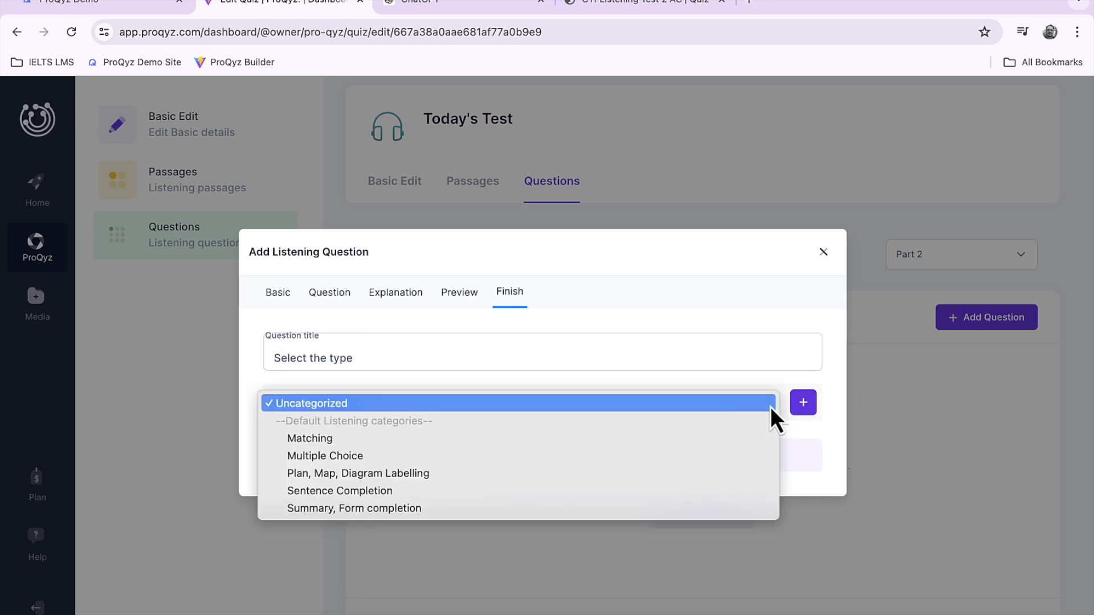
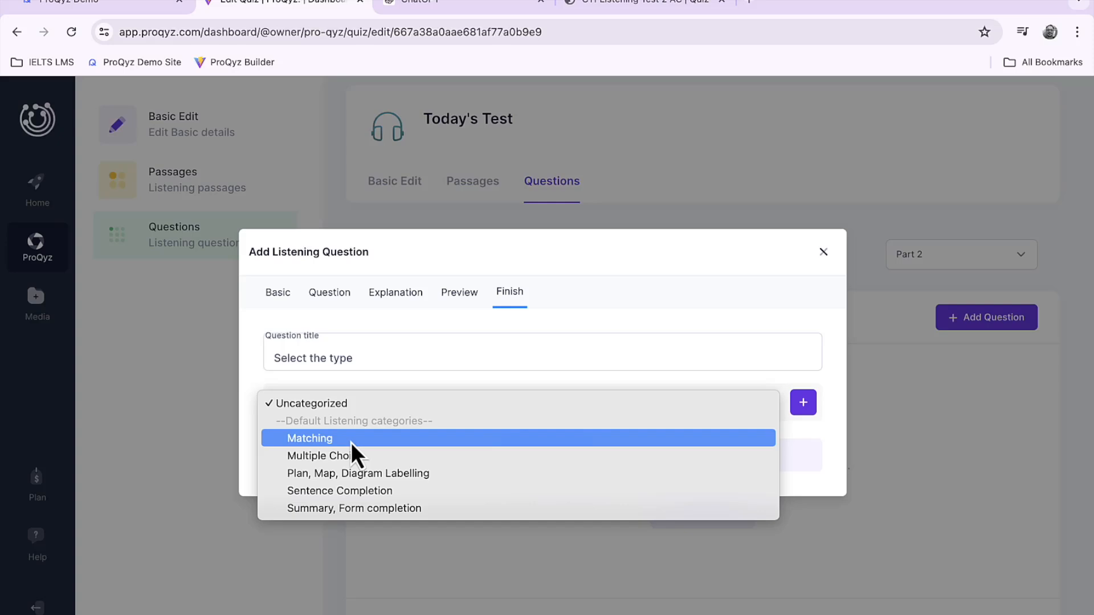
click(351, 442)
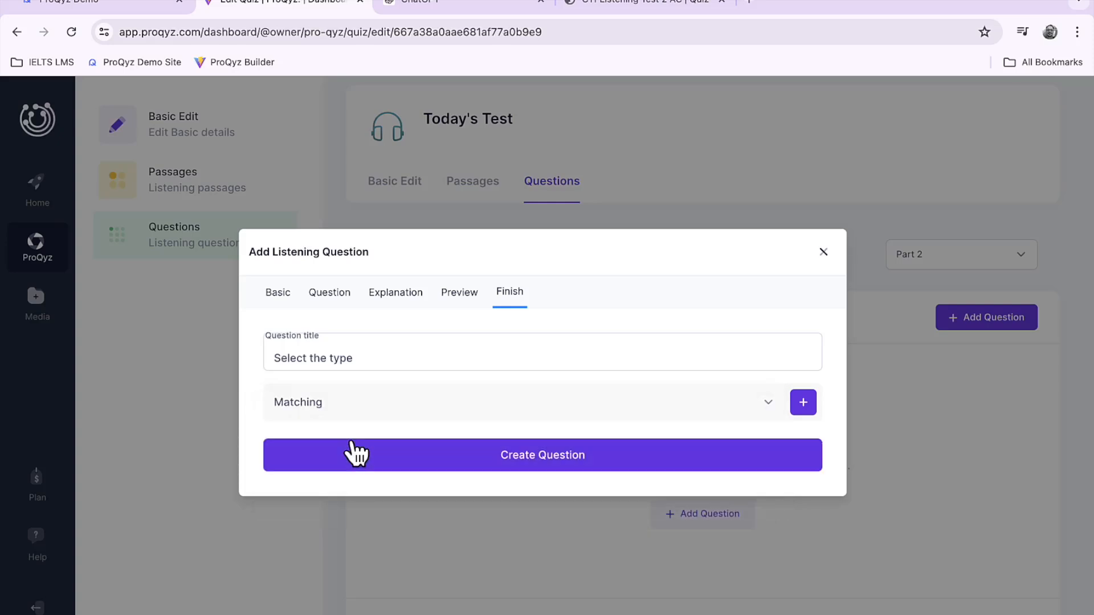
click(561, 463)
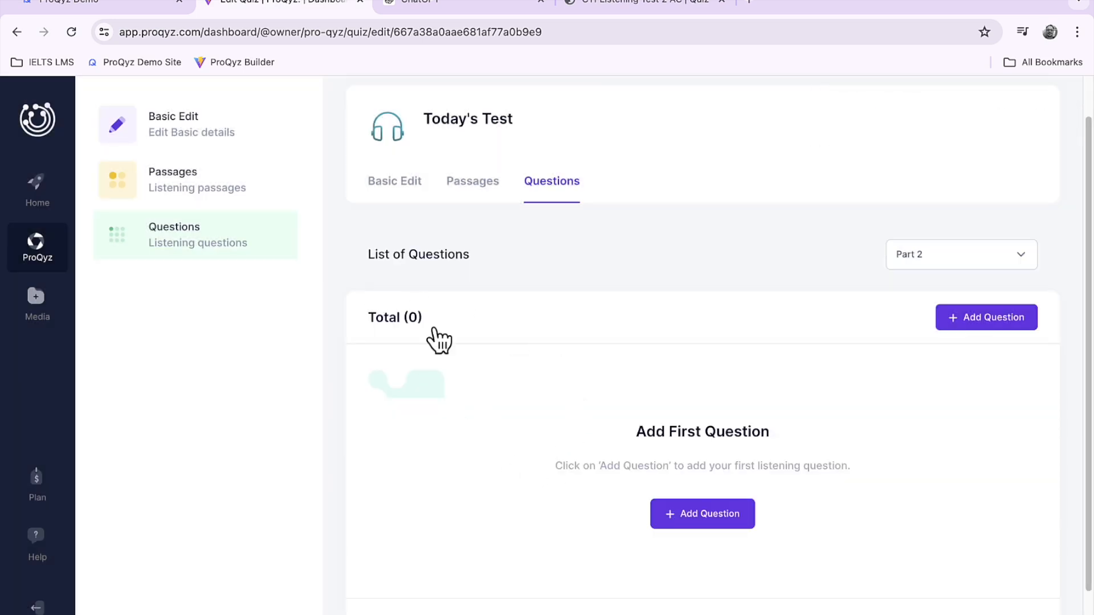
Step: Open the questions of the Part 3 passage and start adding its first listening question
click(485, 188)
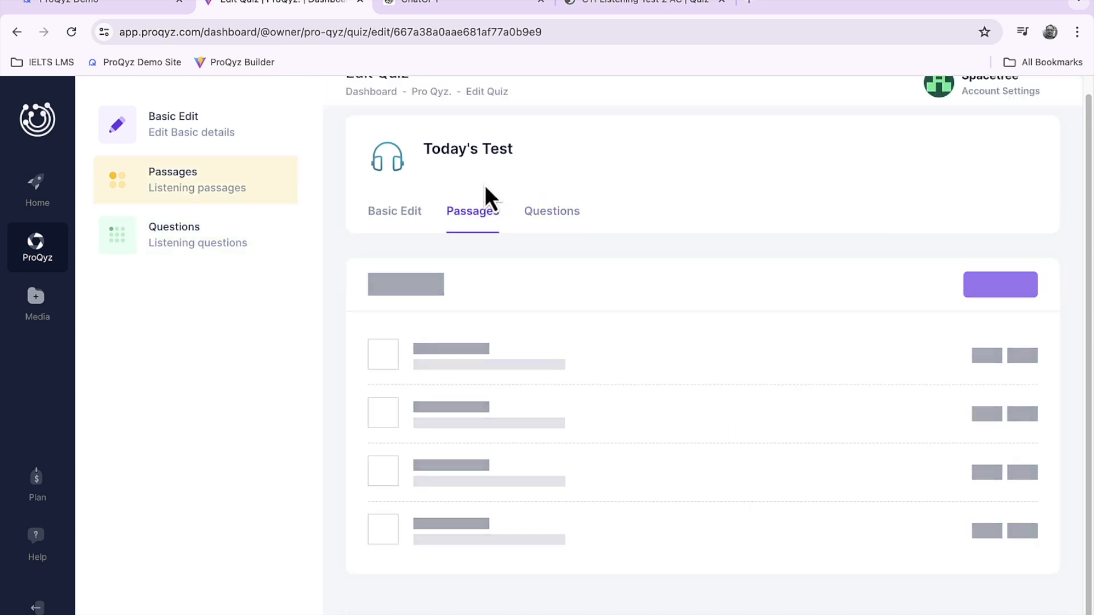
scroll(866, 433, down, 1)
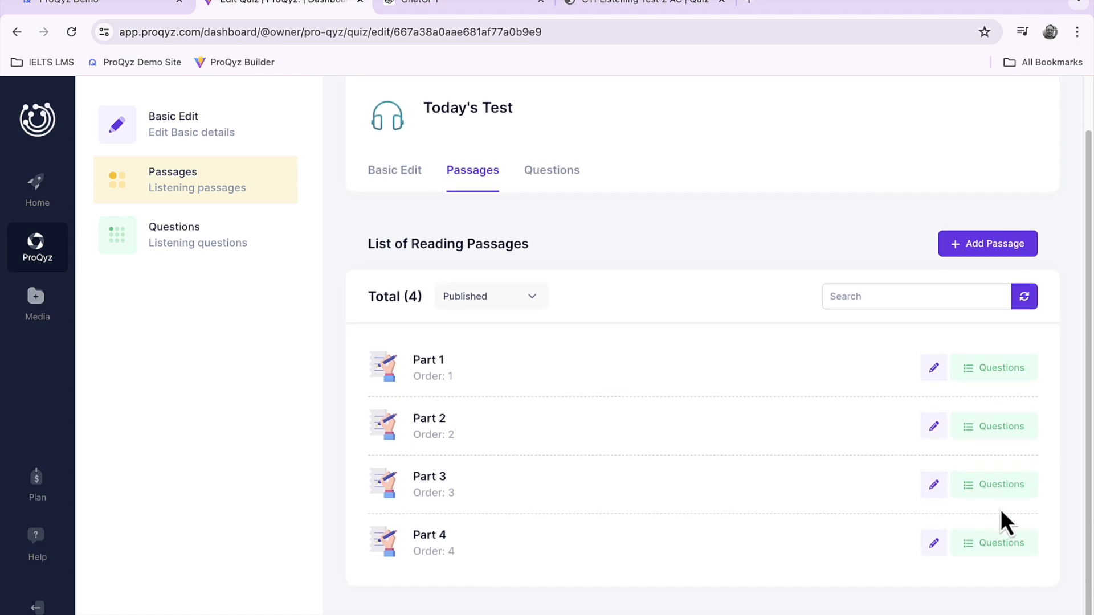
click(991, 485)
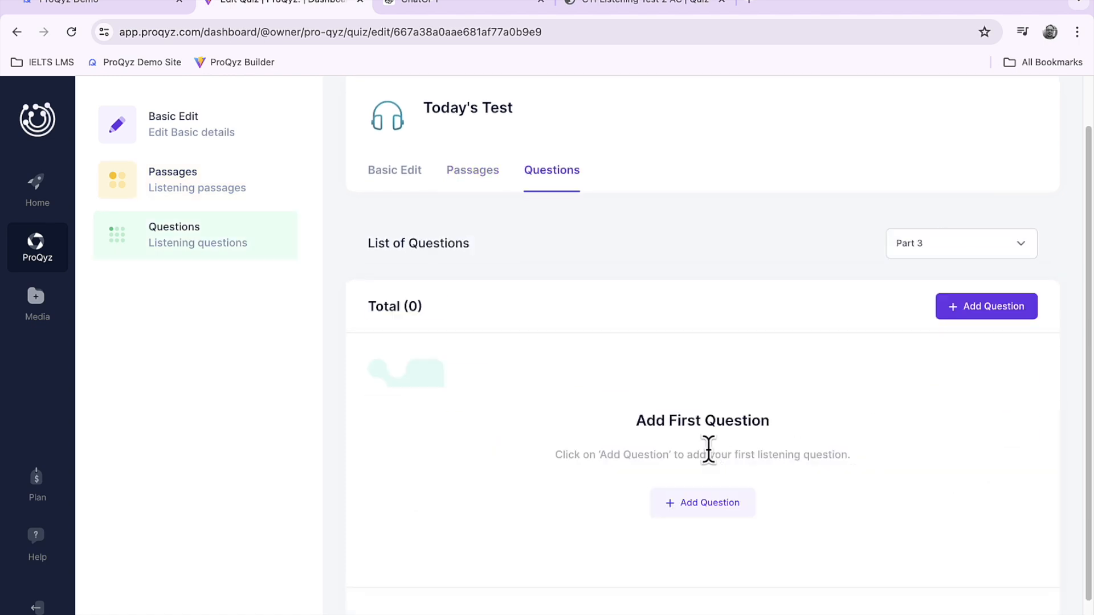
click(713, 511)
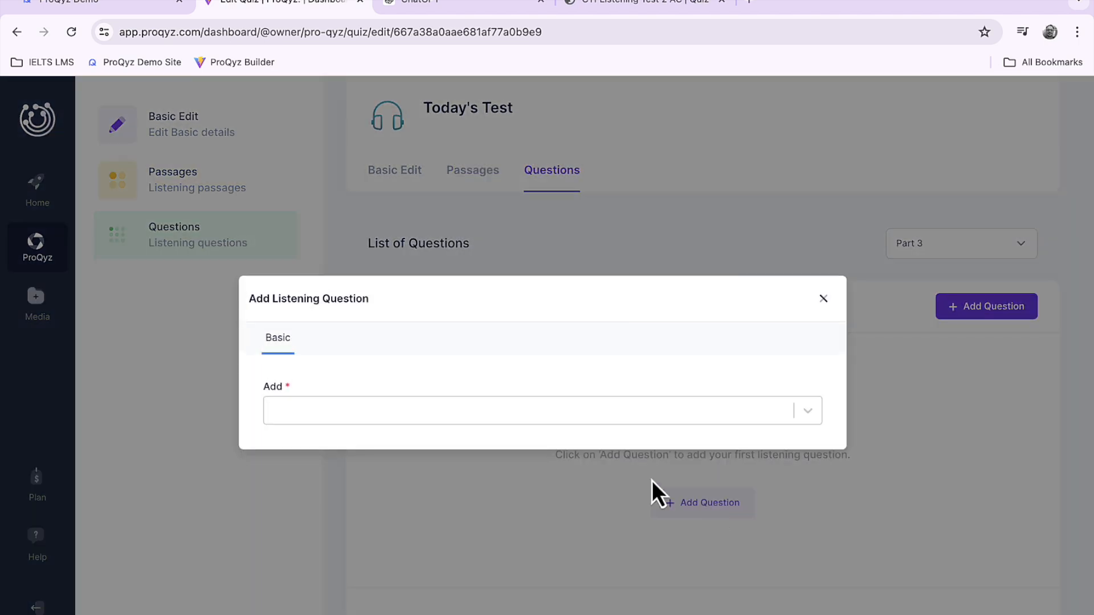
Step: Switch to ChatGPT and copy the Part 3 question text from "Label the diagram with the parts mentioned." through the "Pedals" bullet
click(460, 7)
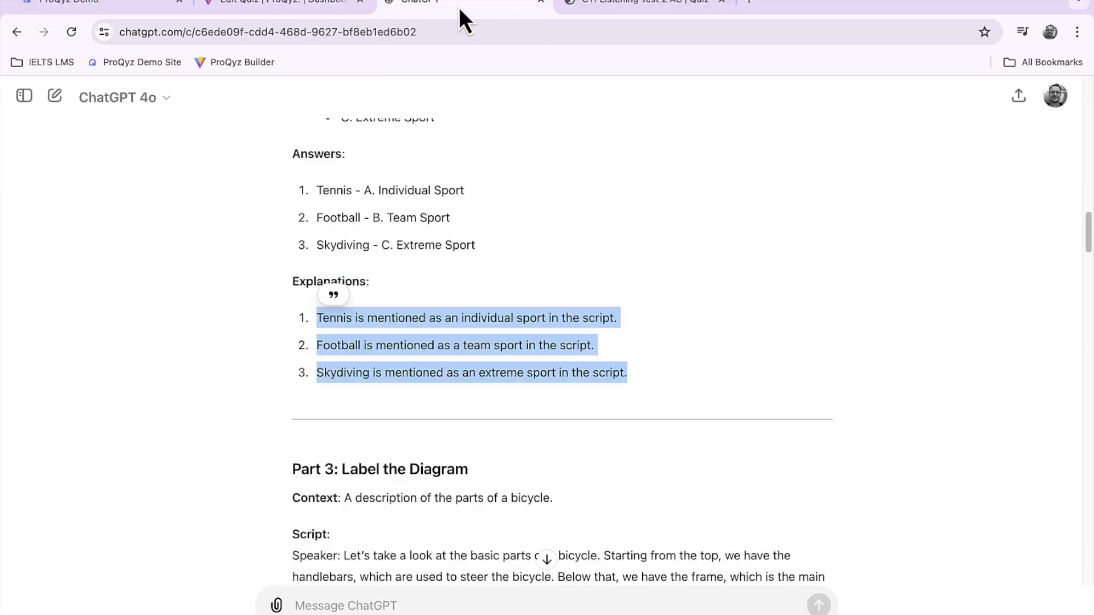
scroll(703, 334, down, 6)
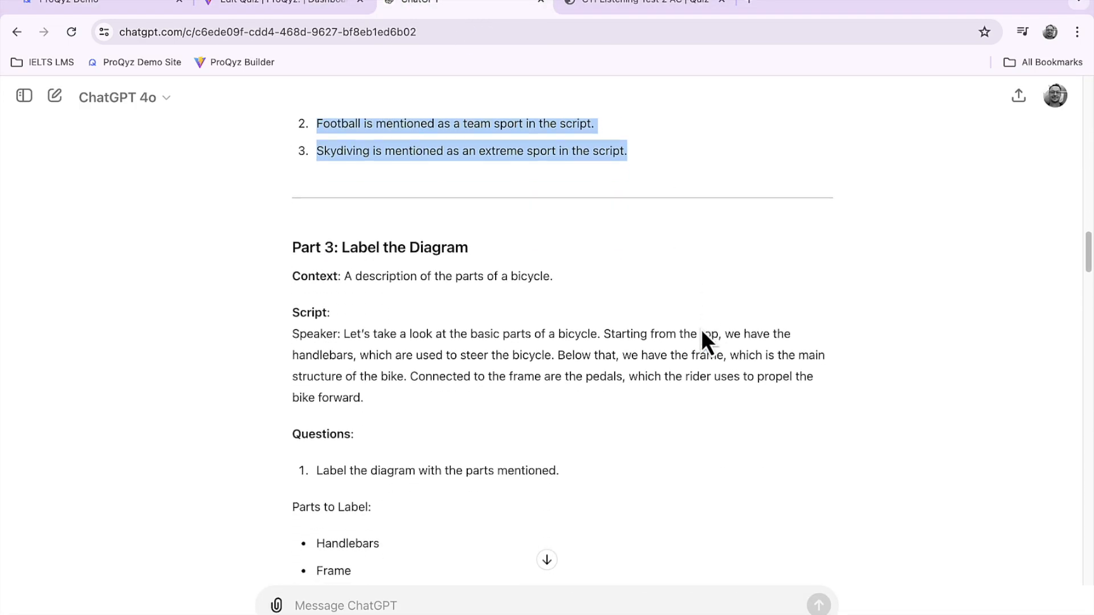
scroll(702, 332, up, 1)
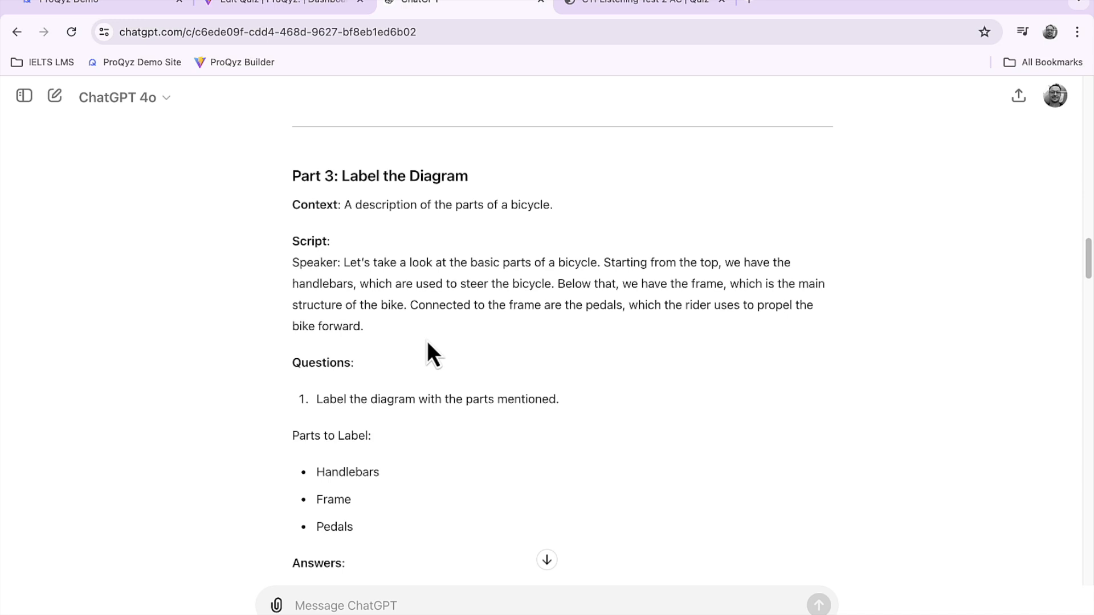
scroll(426, 341, down, 1)
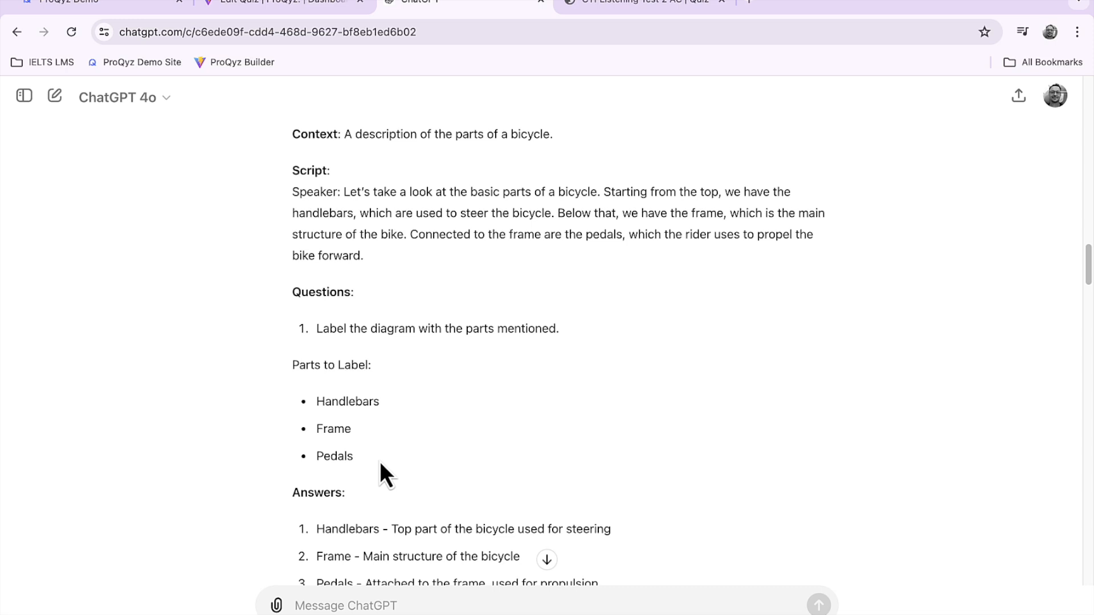
drag(369, 460, 302, 329)
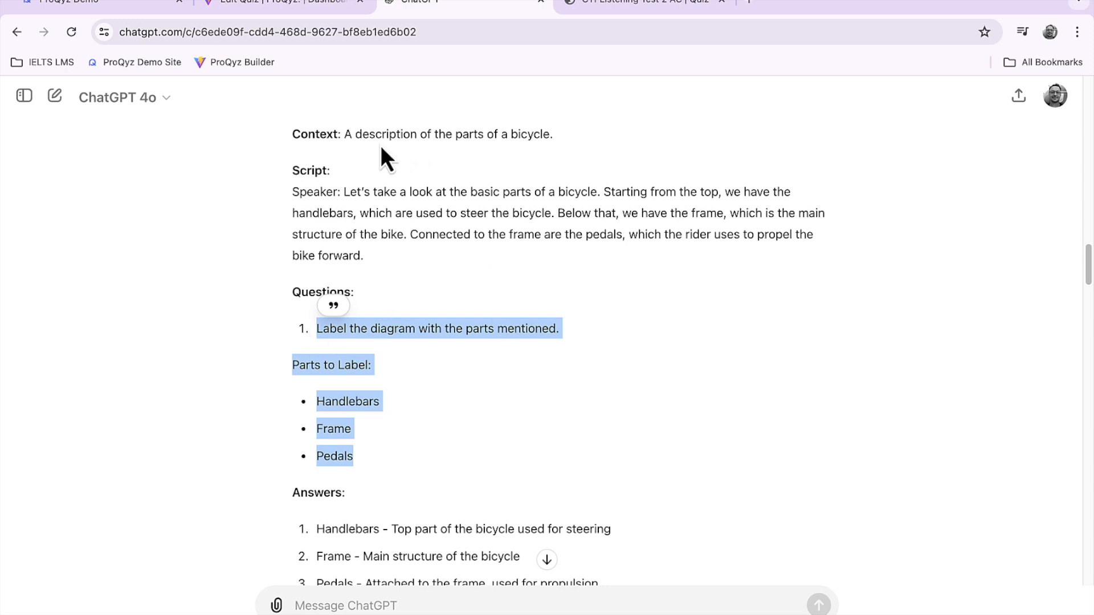
Step: Return to ProQyz, set the new question's type to "Select (select answers from a numerical/alphabetical list)" and open its question settings
click(290, 6)
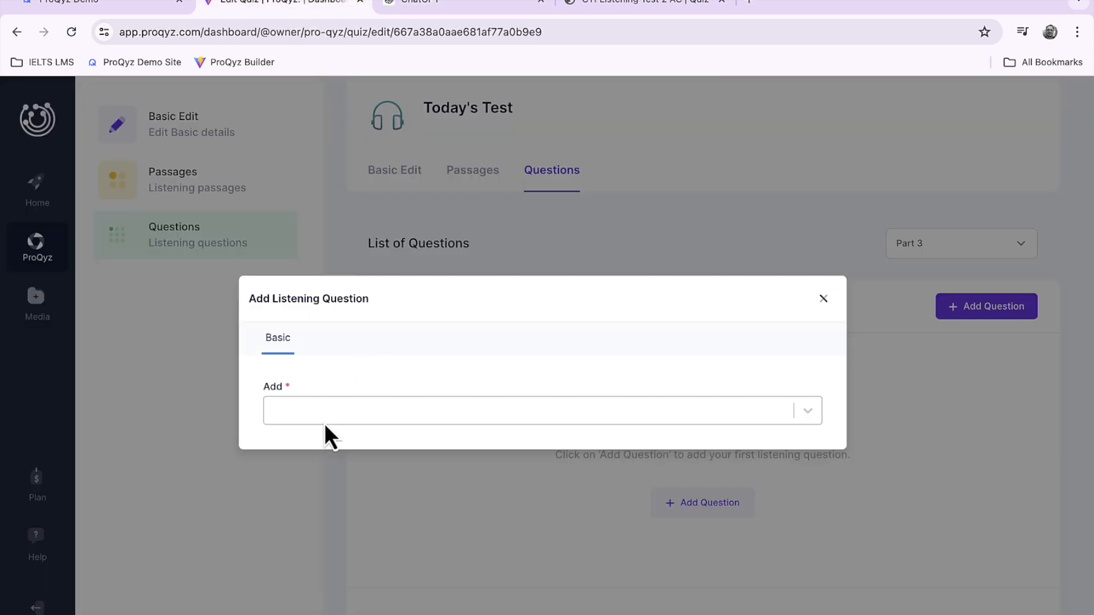
click(383, 416)
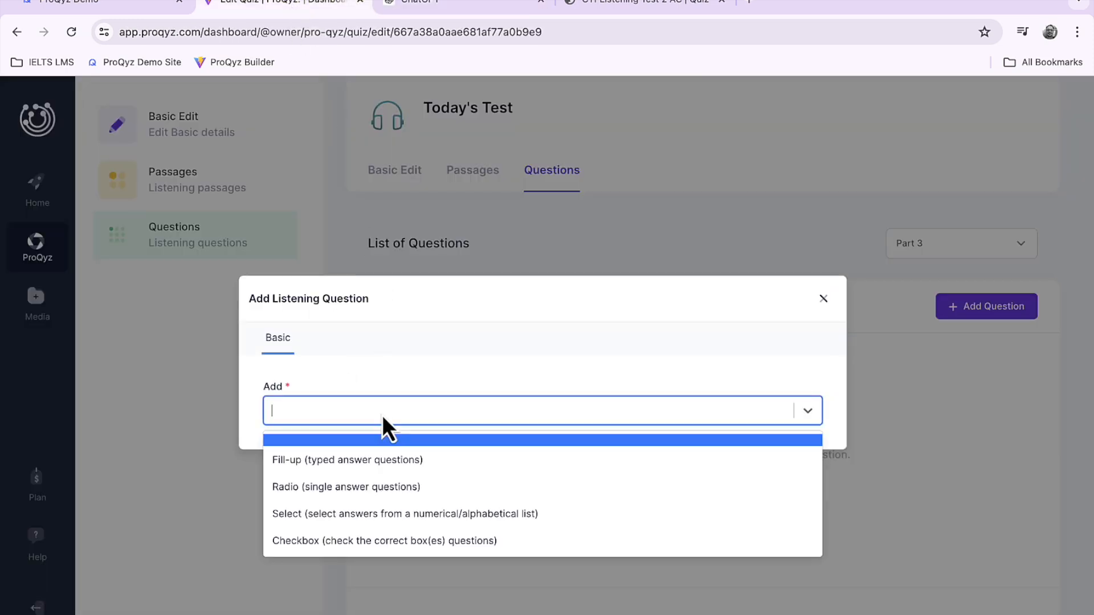
click(402, 513)
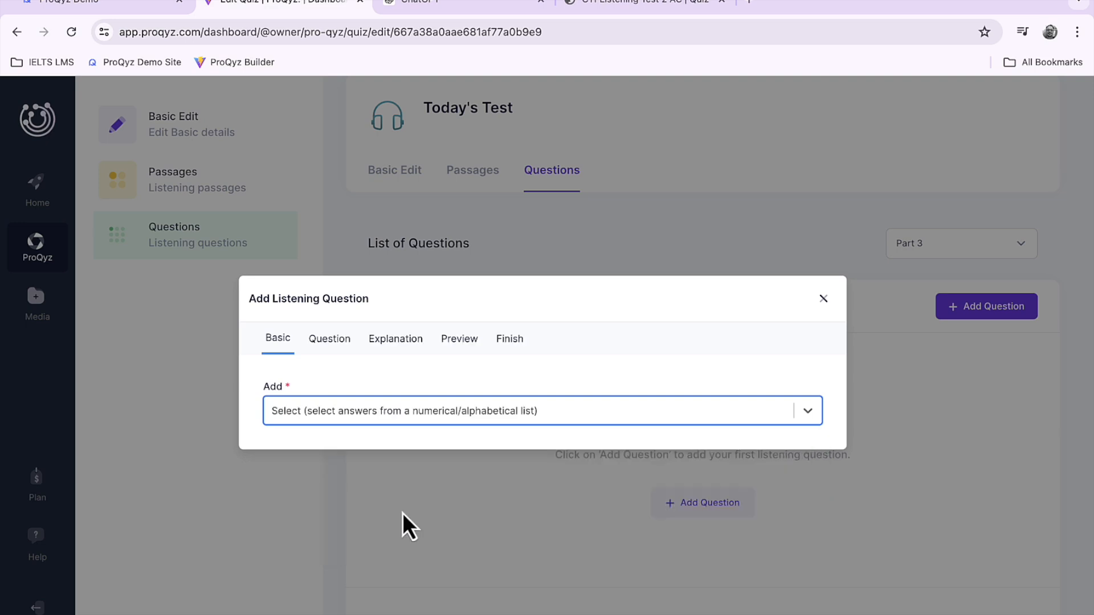
click(327, 340)
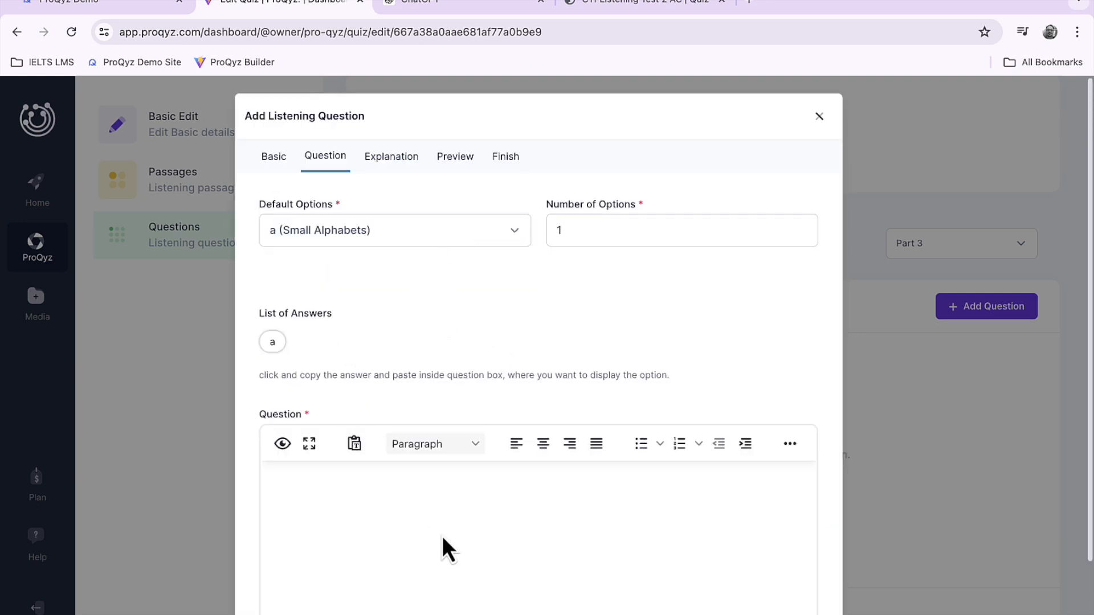
Step: Paste the copied text into the question body and remove the numbering from "Label the diagram with the parts mentioned."
click(383, 499)
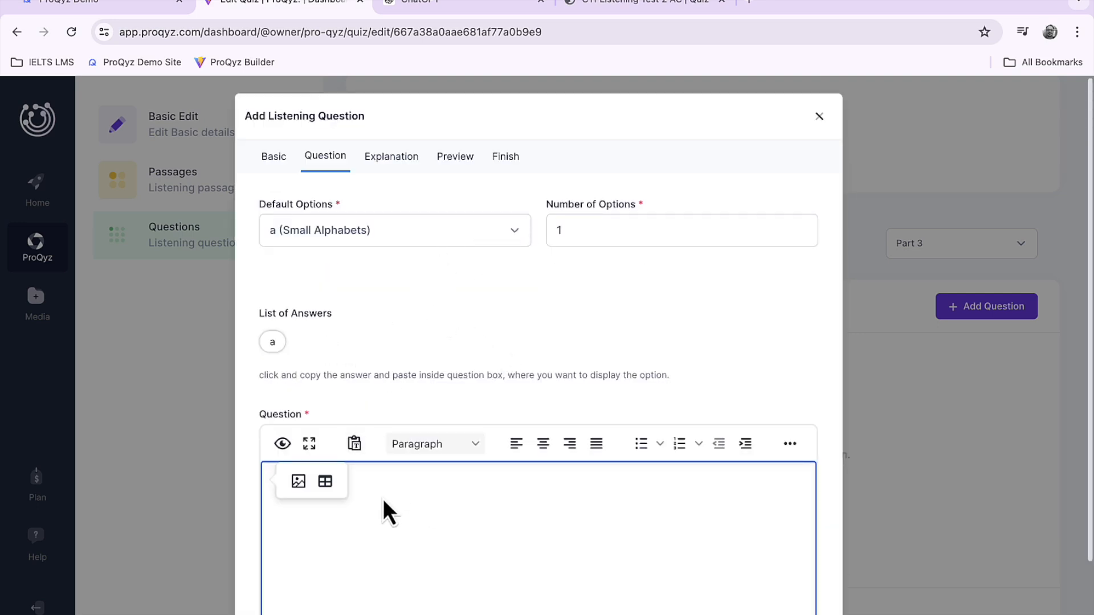
key(ctrl+v)
scroll(507, 501, down, 1)
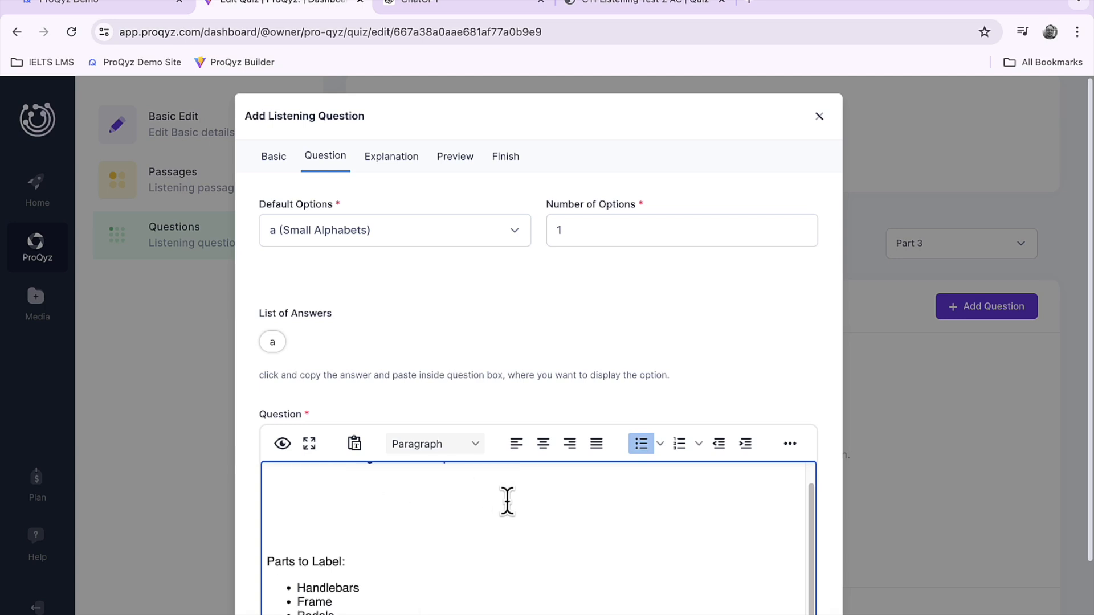
scroll(507, 501, up, 2)
click(300, 482)
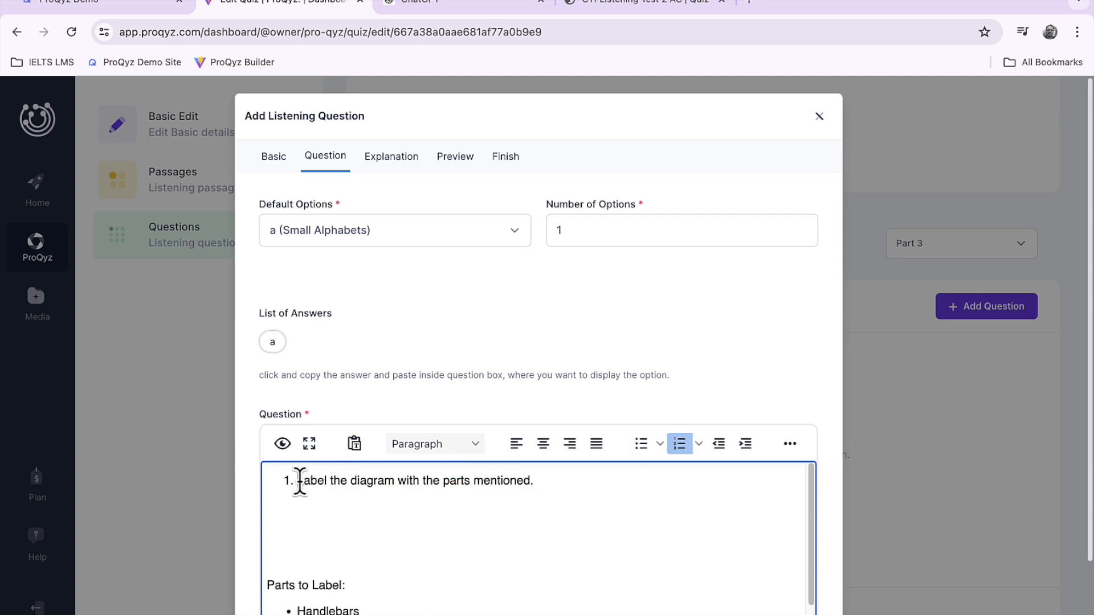
key(BackSpace)
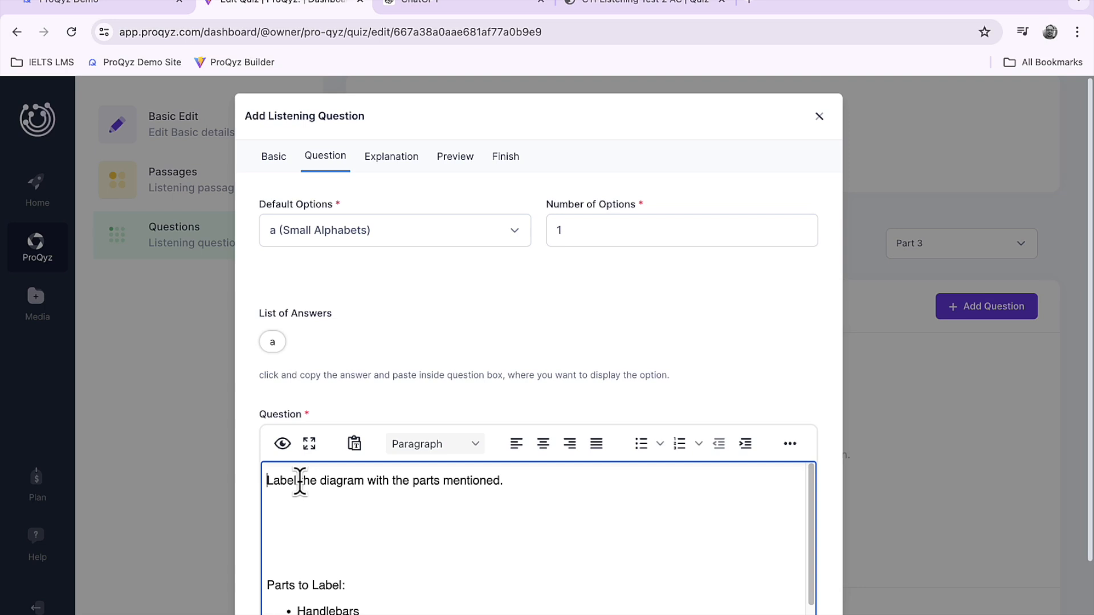
Step: Turn the Handlebars, Frame and Pedals bullets into plain lines prefixed with a, b and c
scroll(432, 520, down, 1)
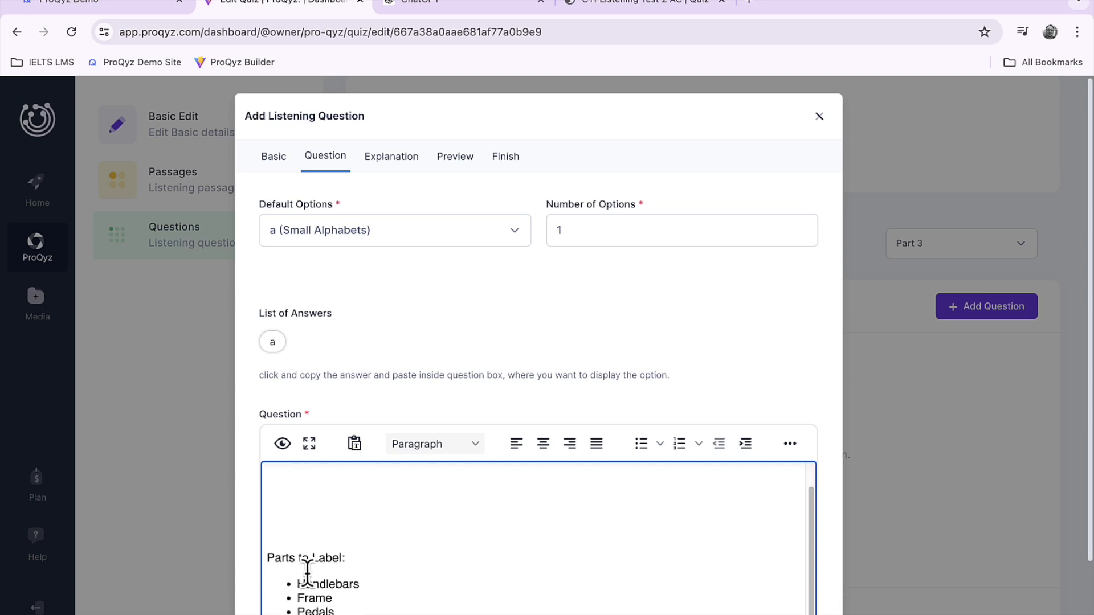
click(298, 587)
key(BackSpace)
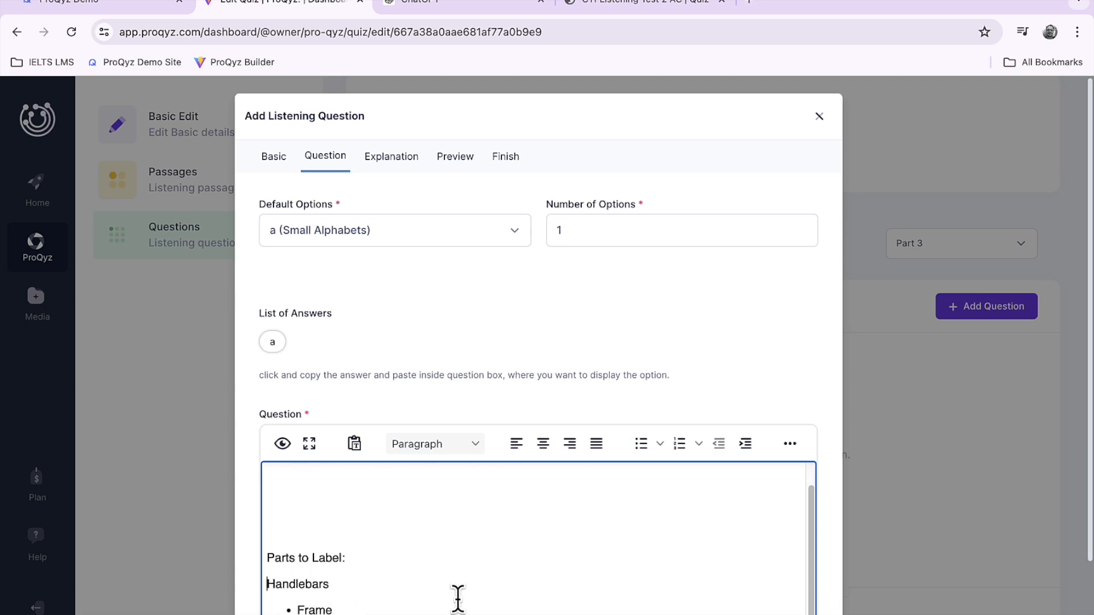
text(a)
click(297, 605)
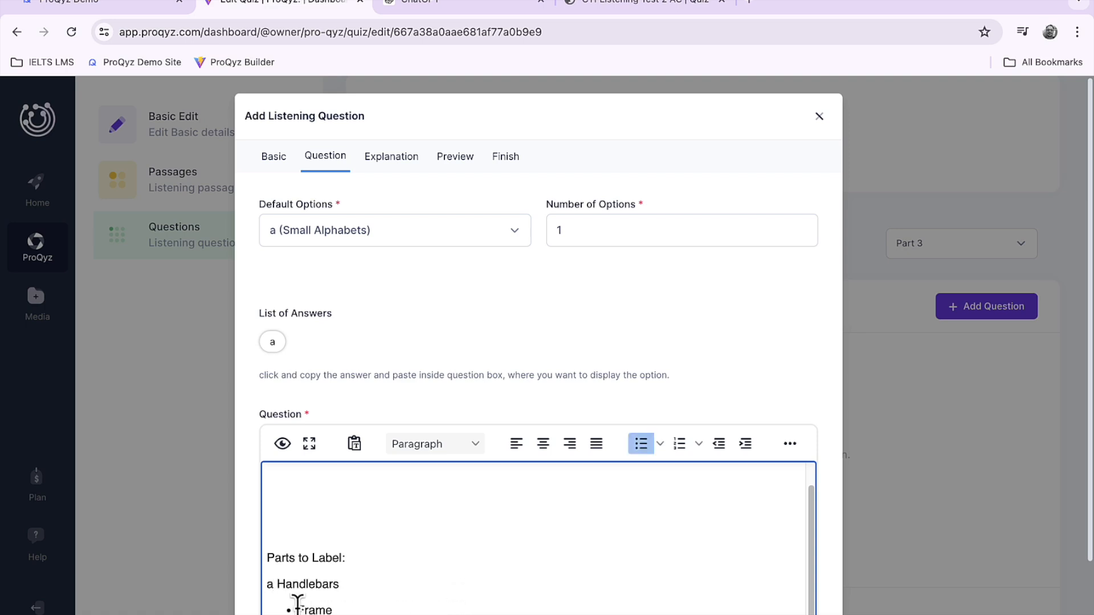
key(BackSpace)
text(b)
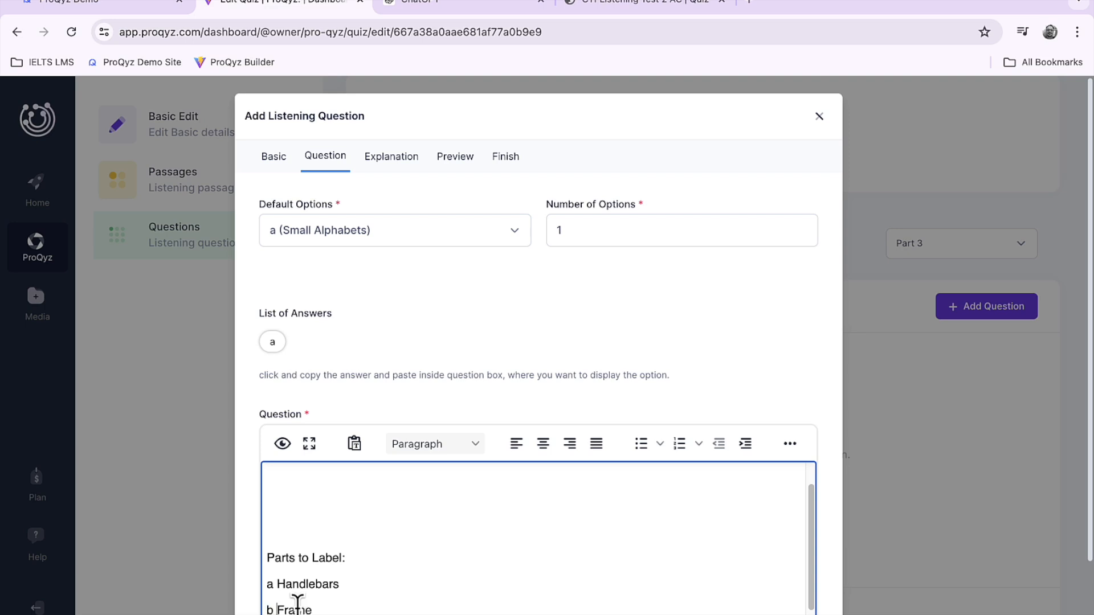
scroll(297, 603, down, 1)
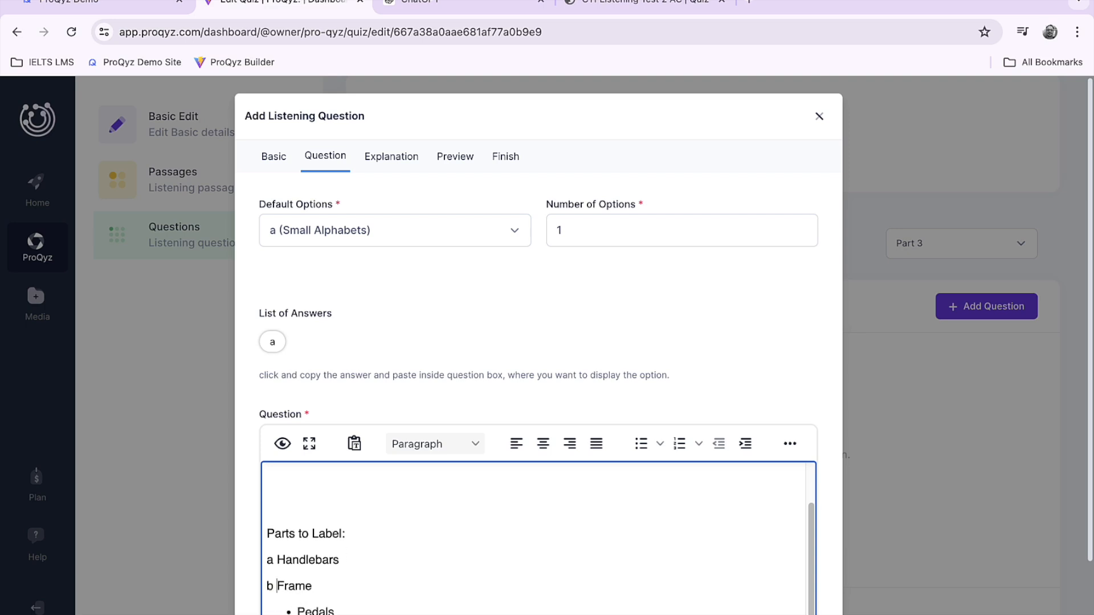
click(297, 602)
key(BackSpace)
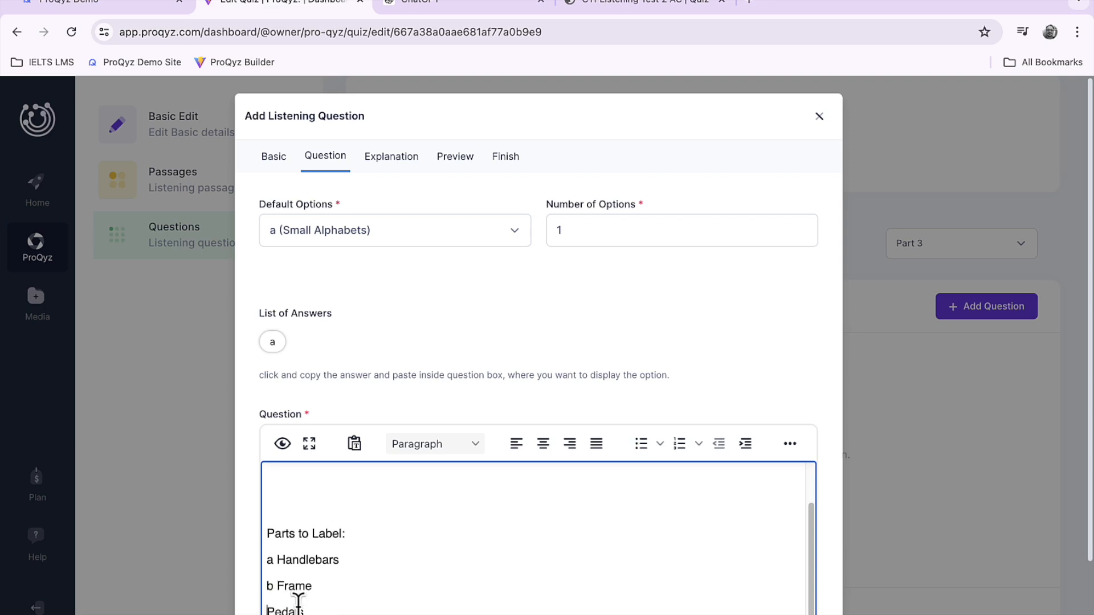
text(c)
Step: Set the number of options to 3 and place the cursor in the blank space above "Parts to Label:"
click(803, 230)
click(803, 231)
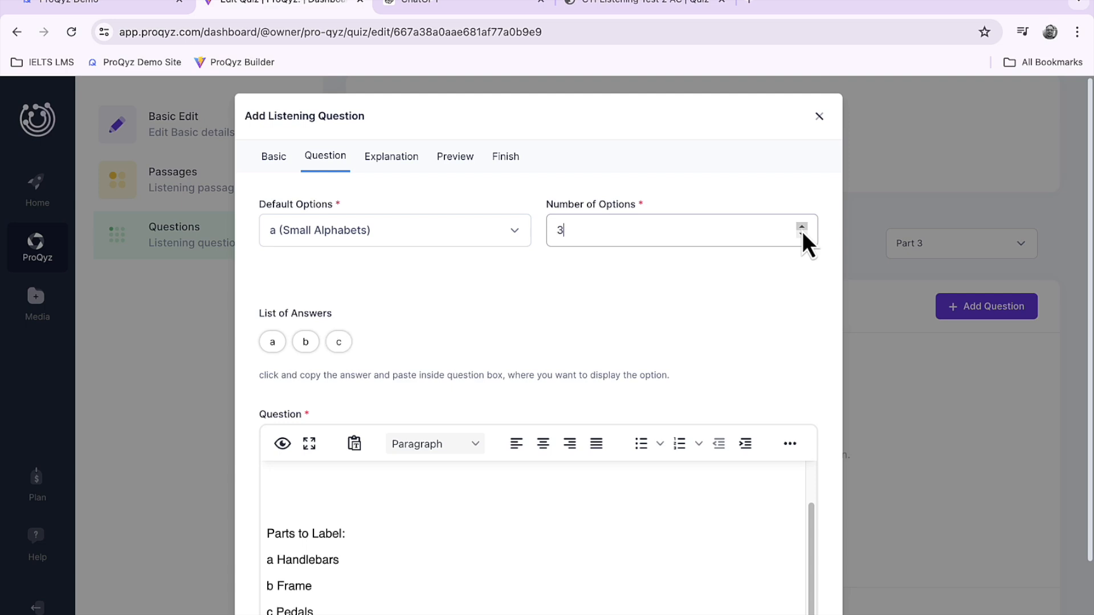
click(374, 488)
text(Label the diagram with the parts mentioned.)
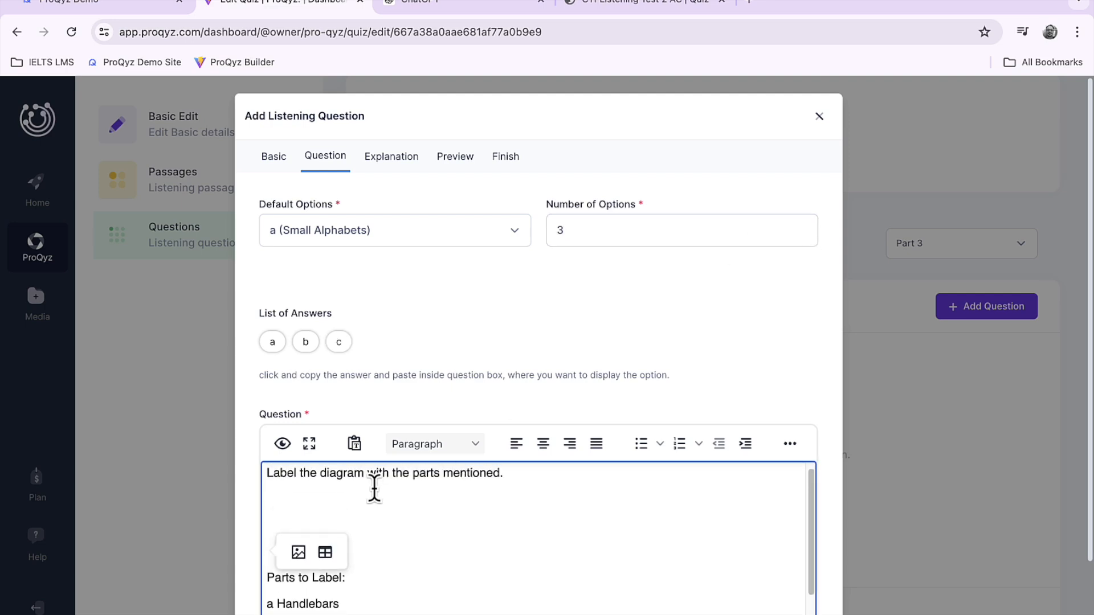
Step: Switch to ChatGPT and find the simple, minimalistic bicycle diagram without labels further down the conversation
click(456, 4)
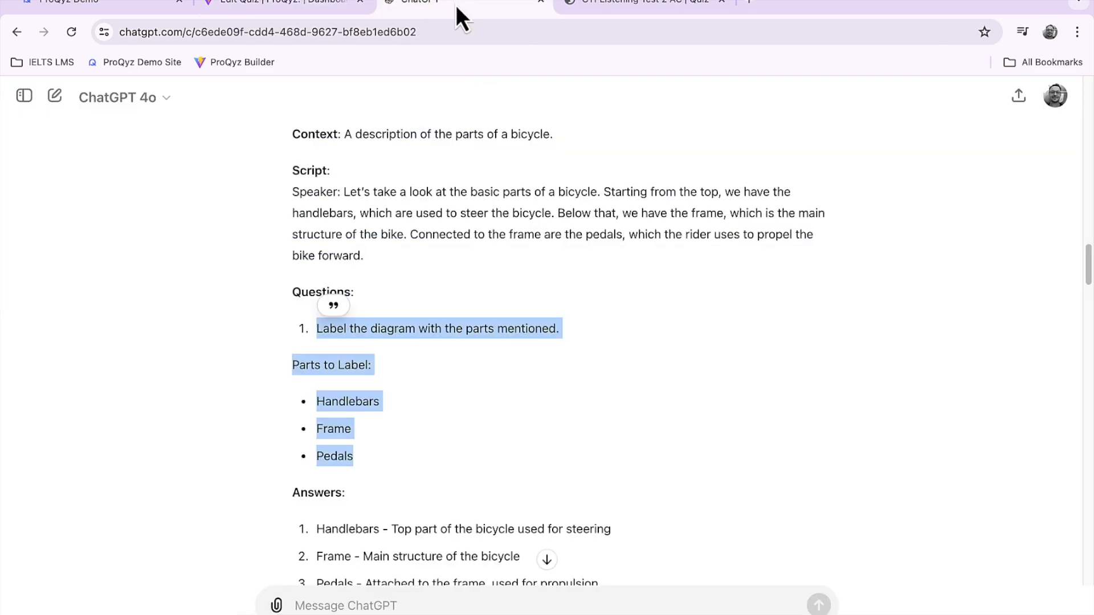
scroll(547, 199, down, 5)
scroll(547, 207, down, 15)
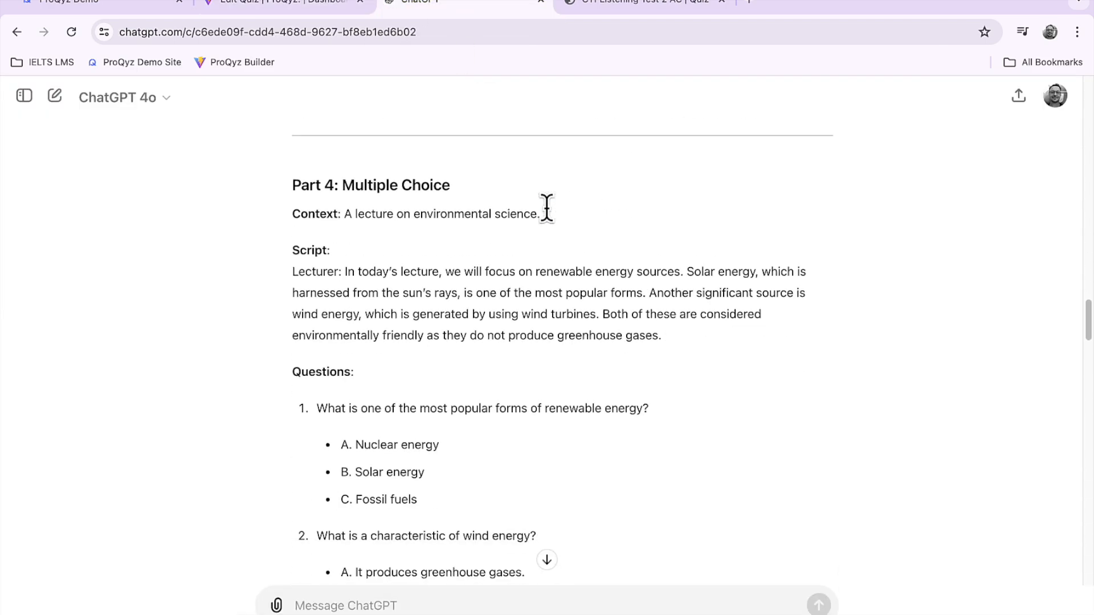
scroll(548, 212, down, 15)
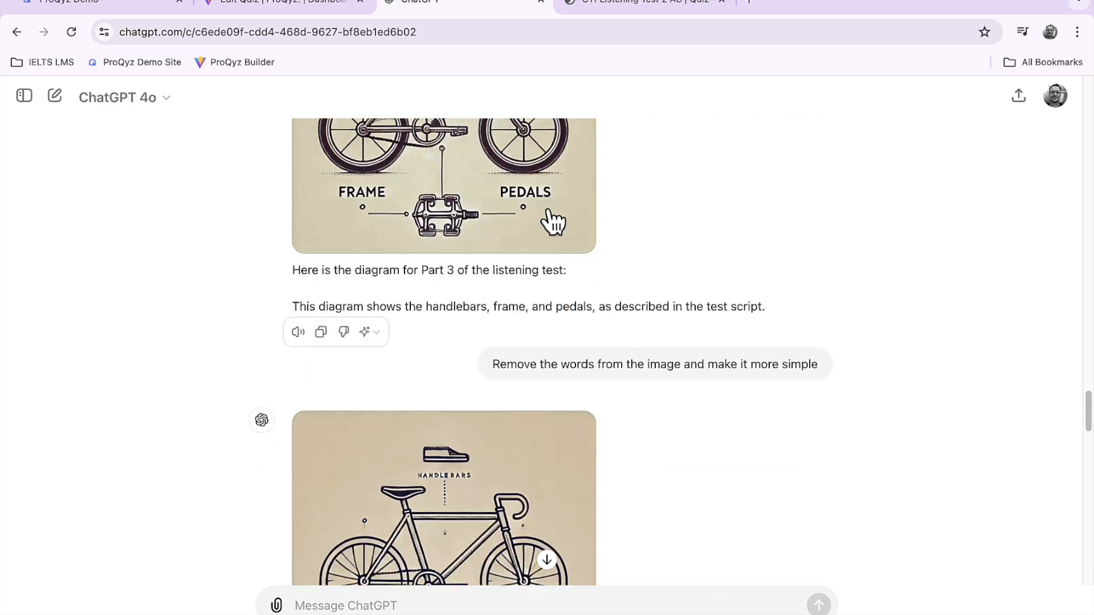
scroll(548, 212, down, 10)
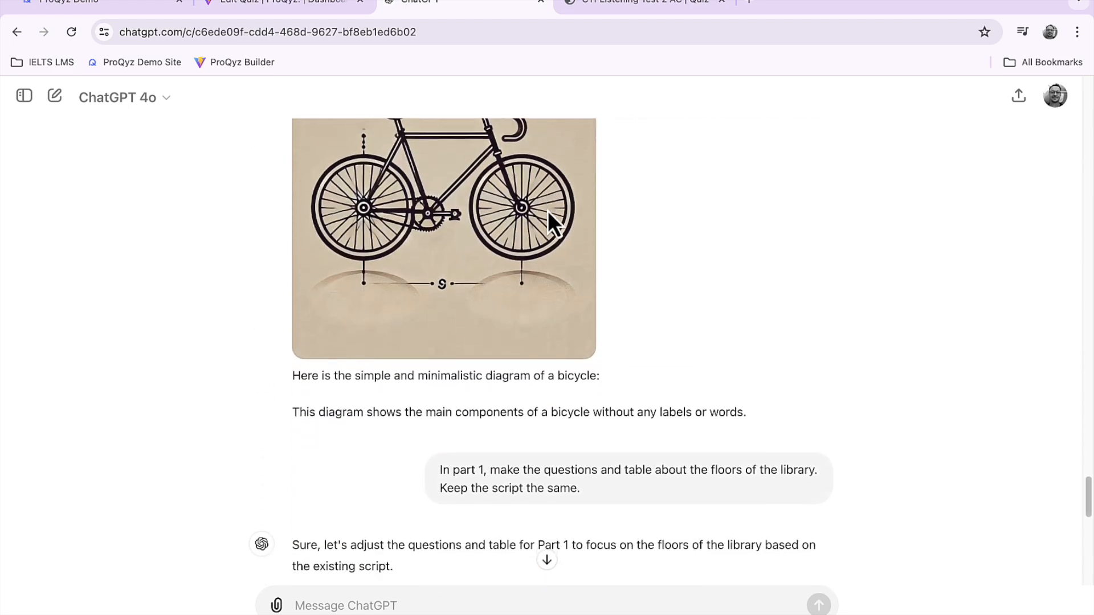
scroll(547, 207, up, 5)
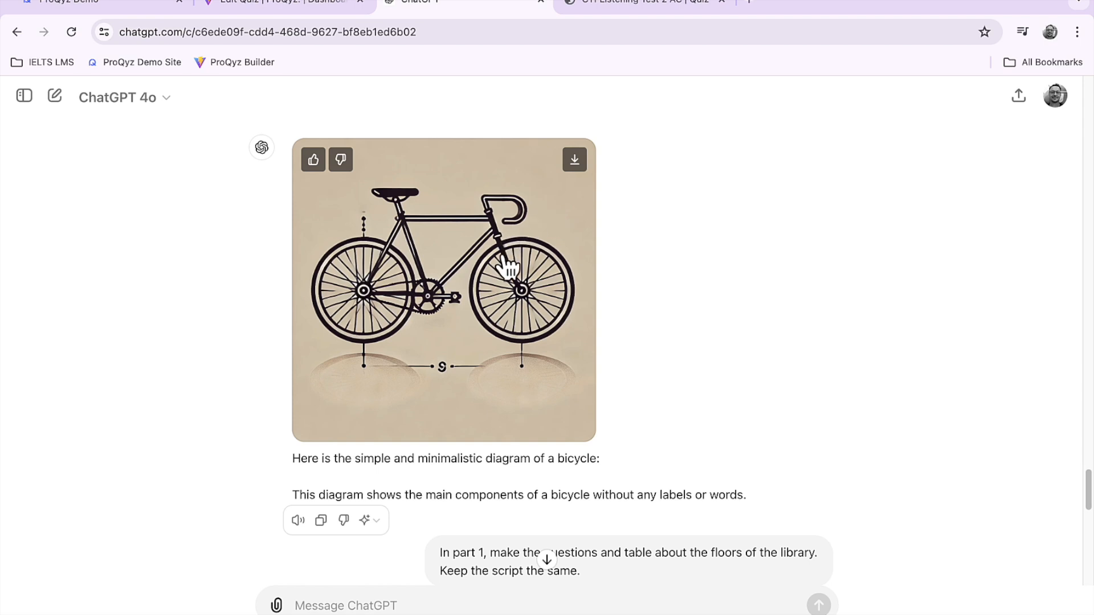
Step: Try copying the bicycle diagram into the ProQyz question below the labelling instruction, and delete the pasted image
right_click(503, 258)
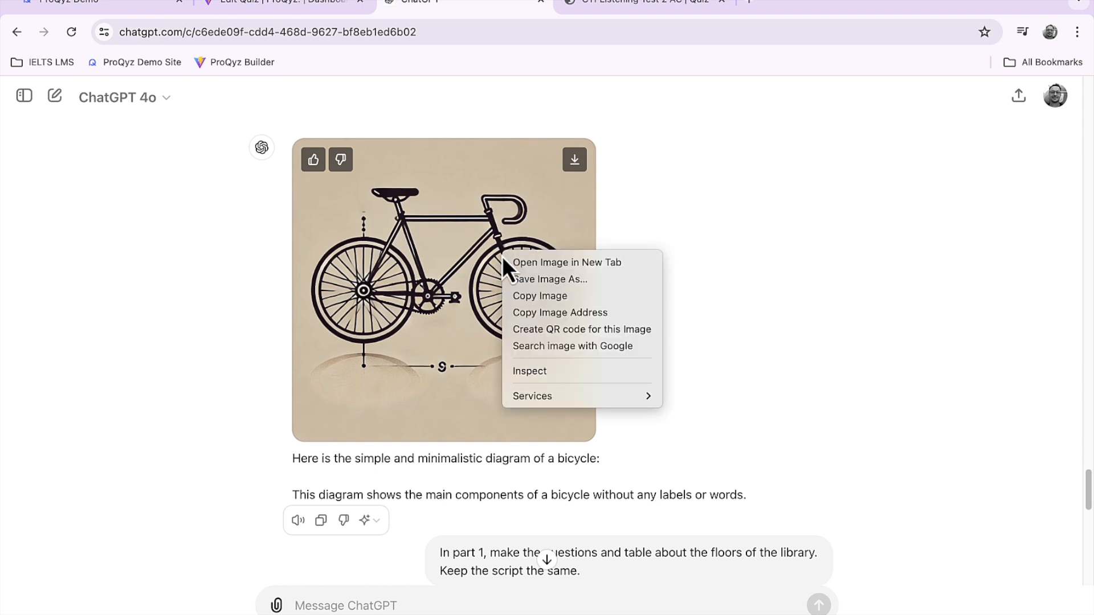
click(535, 302)
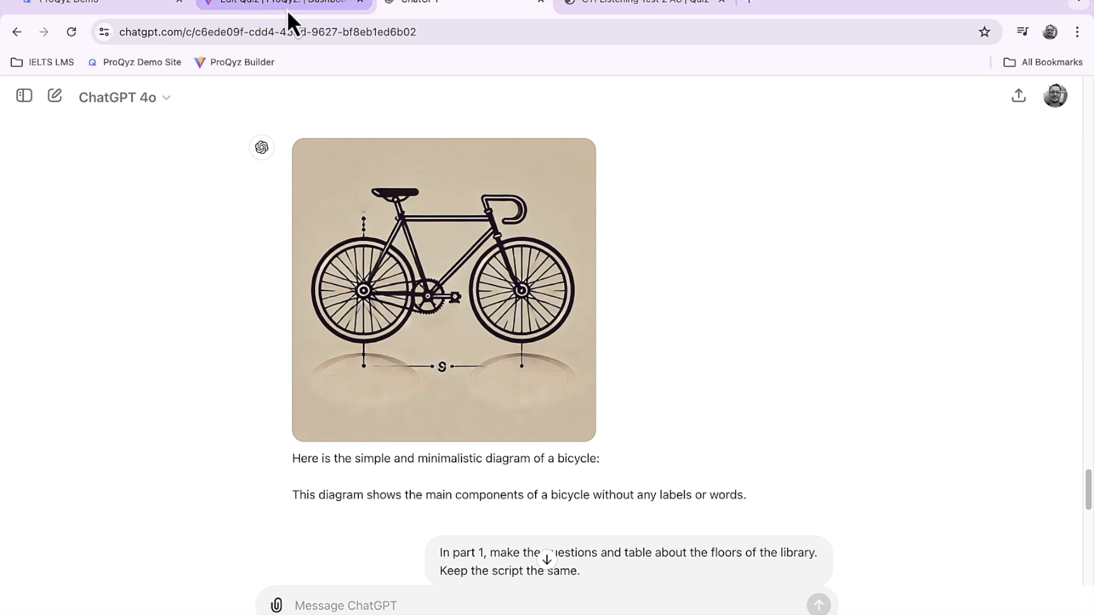
click(287, 10)
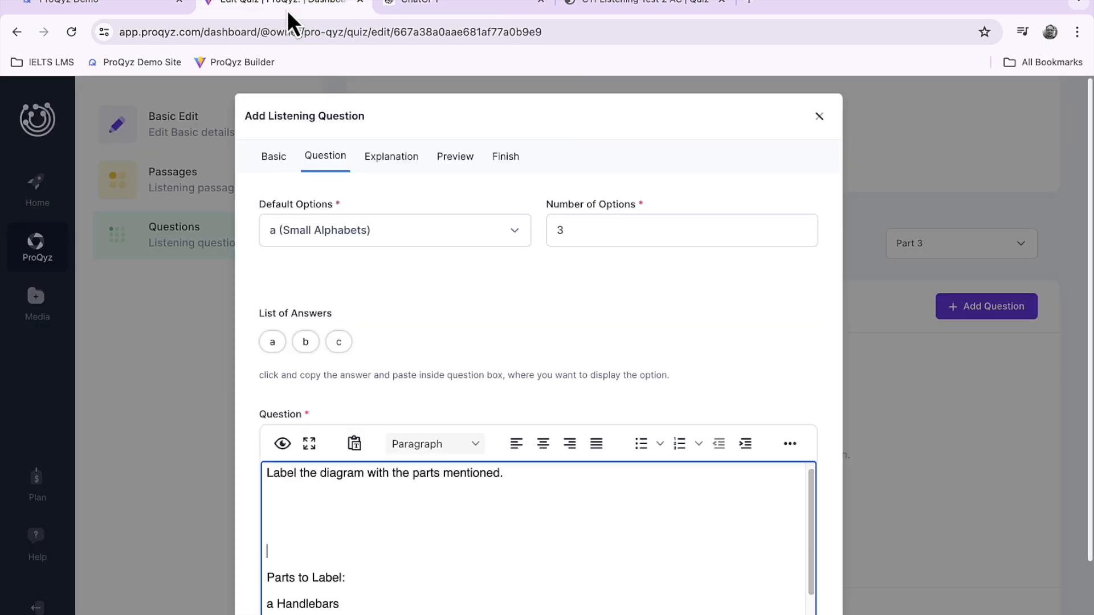
click(300, 499)
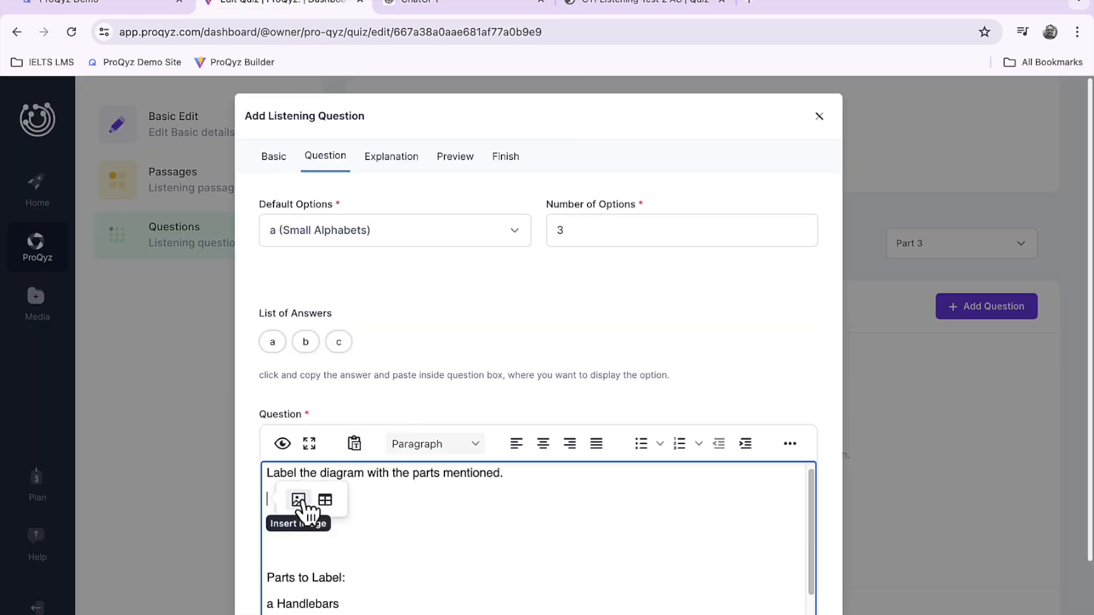
key(ctrl+v)
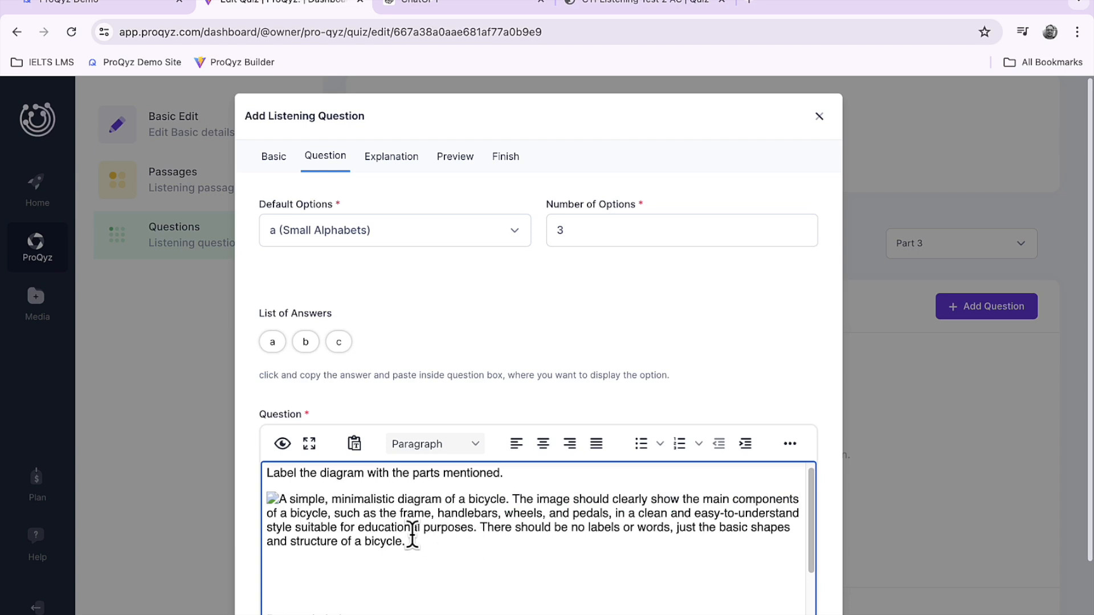
click(274, 499)
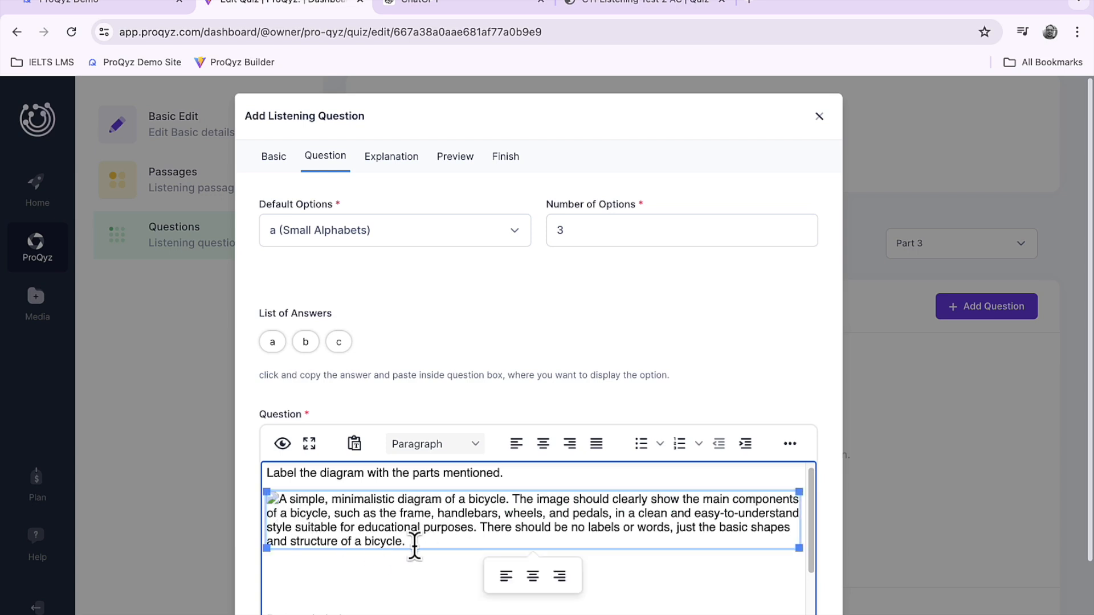
key(Delete)
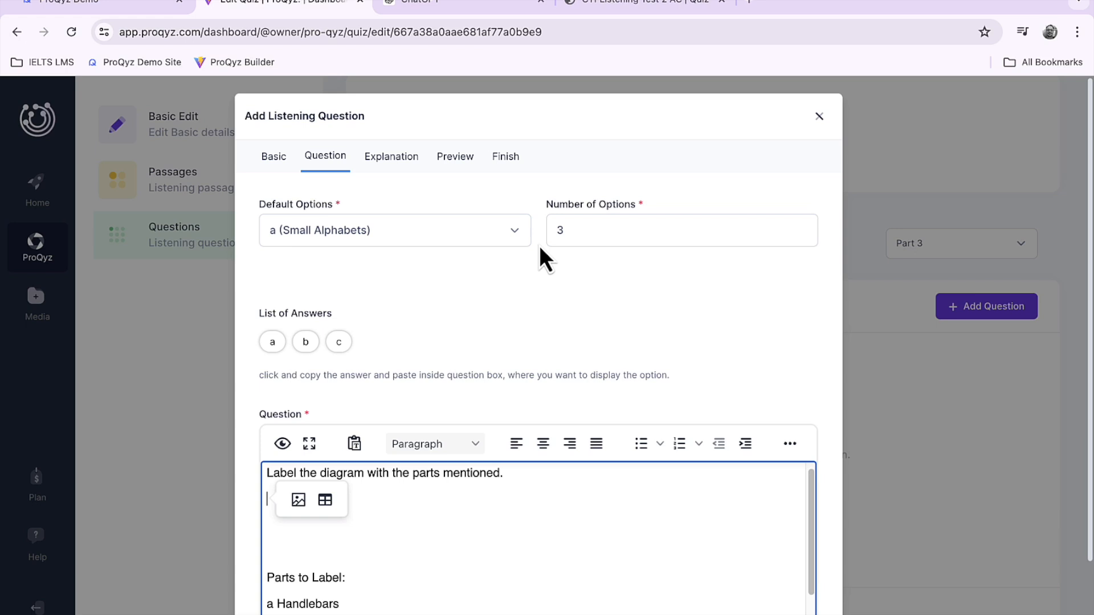
Step: Return to ChatGPT and download the simple bicycle diagram
click(450, 3)
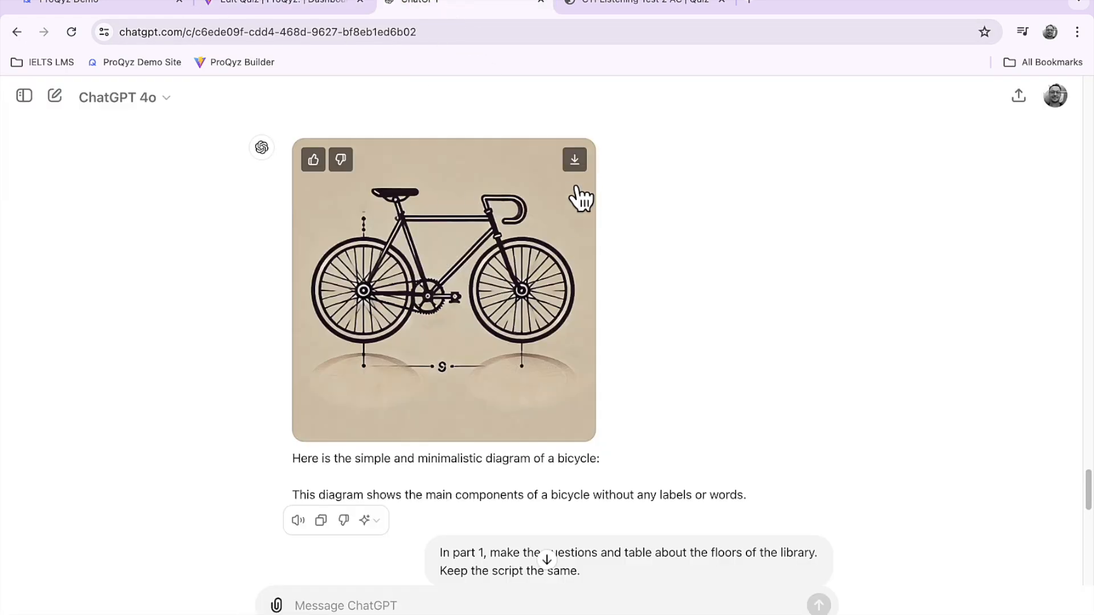
click(575, 165)
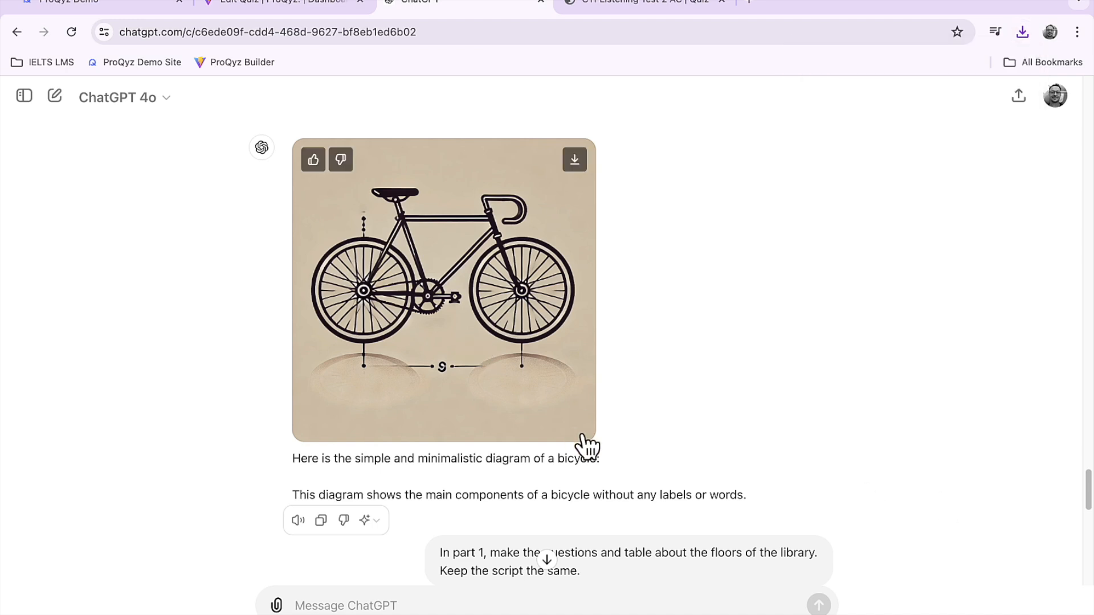
Step: Switch back to ProQyz, paste the bicycle diagram below the labelling instruction and delete a blank line above "Parts to Label:"
click(274, 4)
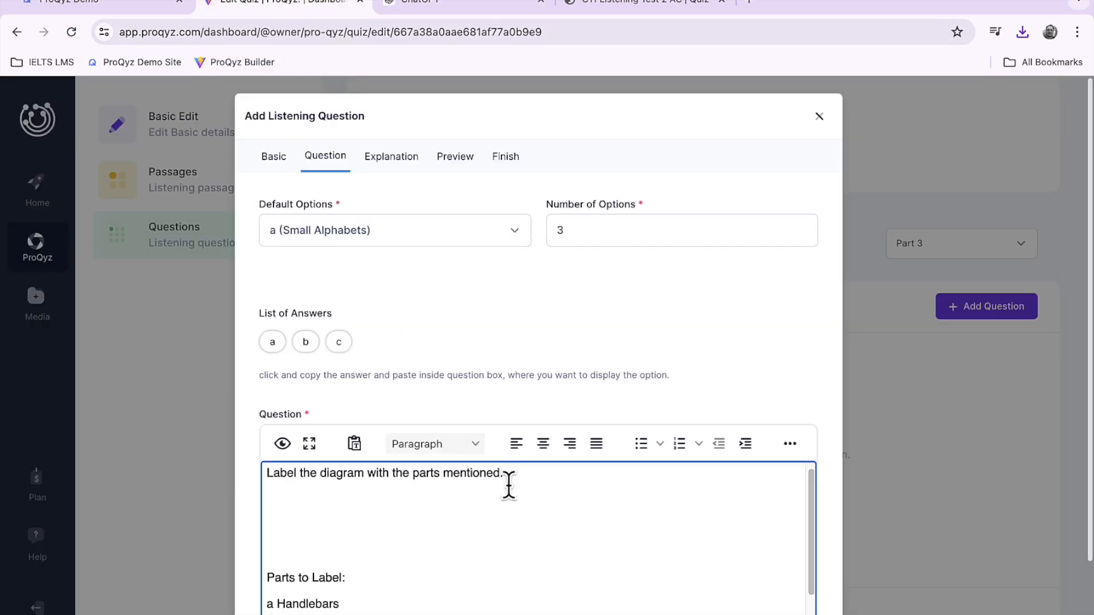
scroll(510, 494, down, 1)
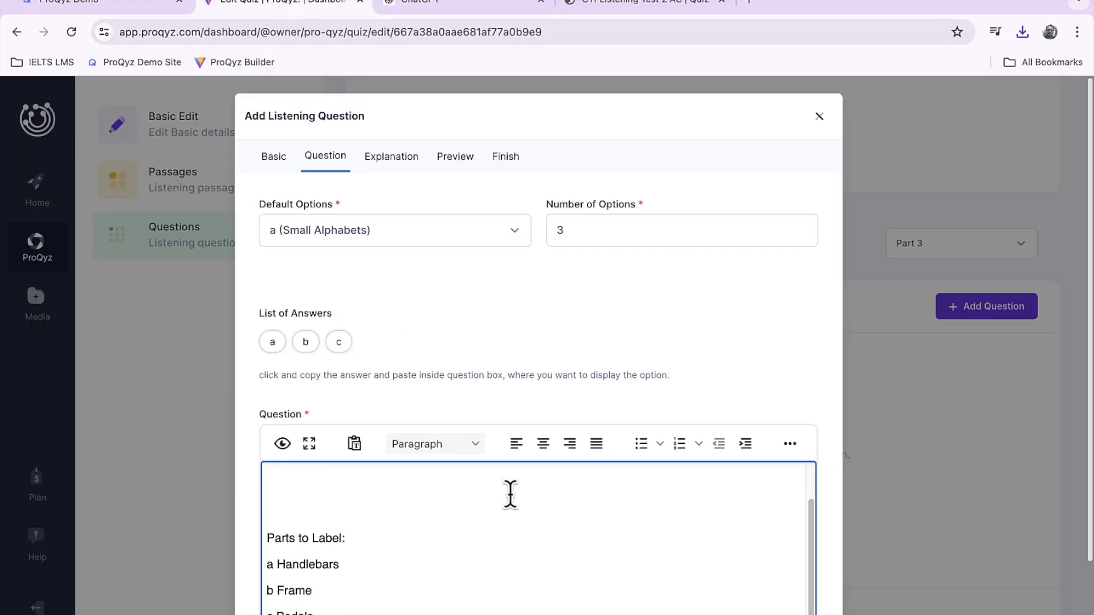
scroll(510, 493, up, 1)
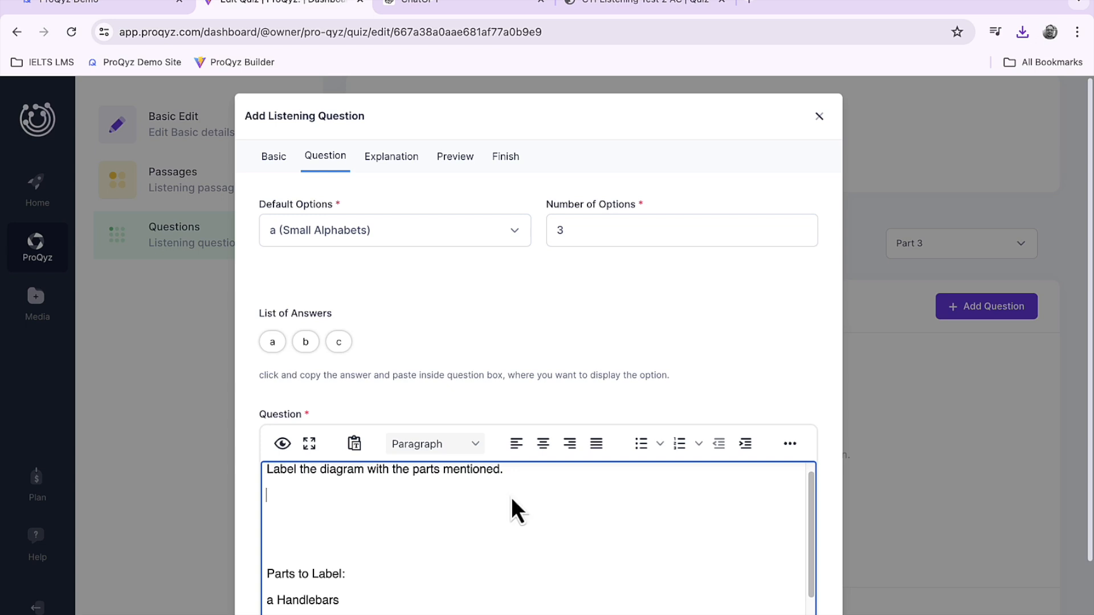
key(ctrl+v)
click(293, 567)
key(BackSpace)
scroll(293, 567, down, 1)
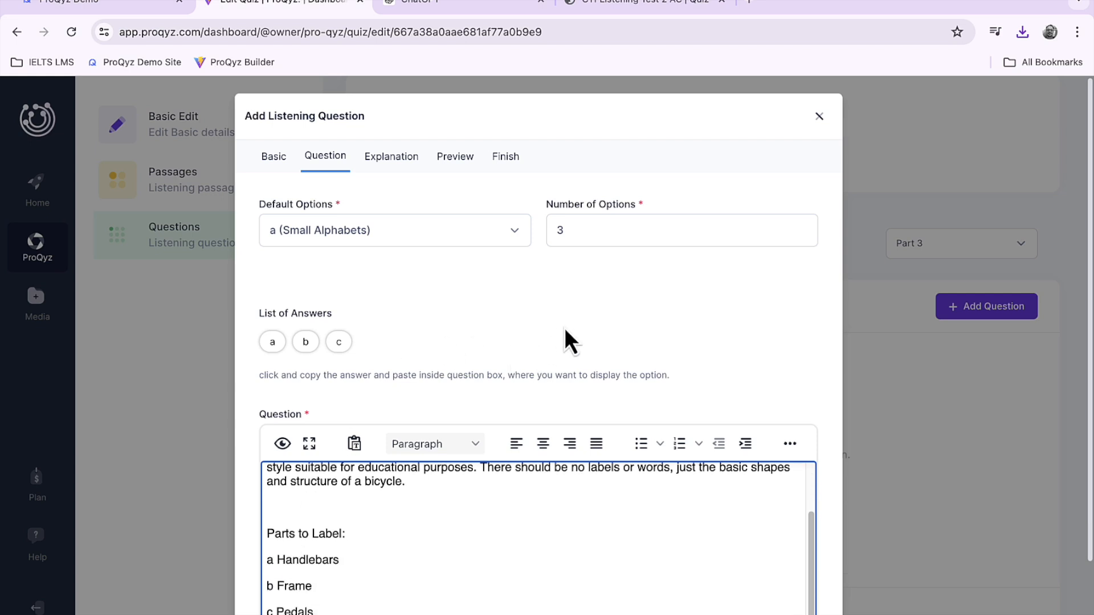
Step: Remove the letters a, b and c in front of Handlebars, Frame and Pedals, keeping each part on its own line
scroll(566, 330, down, 2)
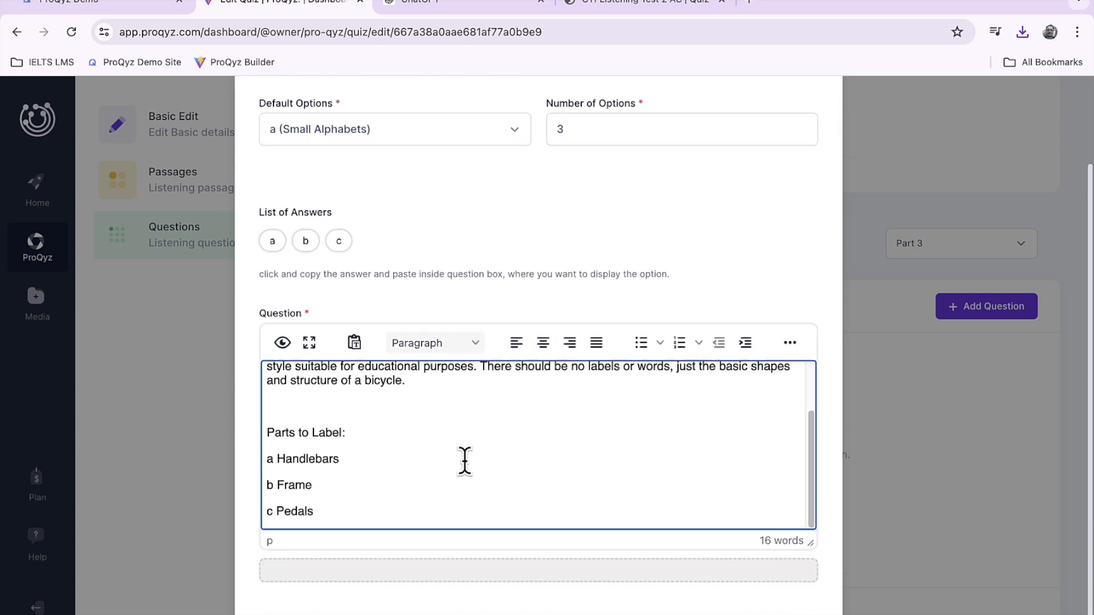
scroll(465, 460, up, 1)
scroll(465, 461, down, 1)
click(276, 459)
key(BackSpace)
key(BackSpace)
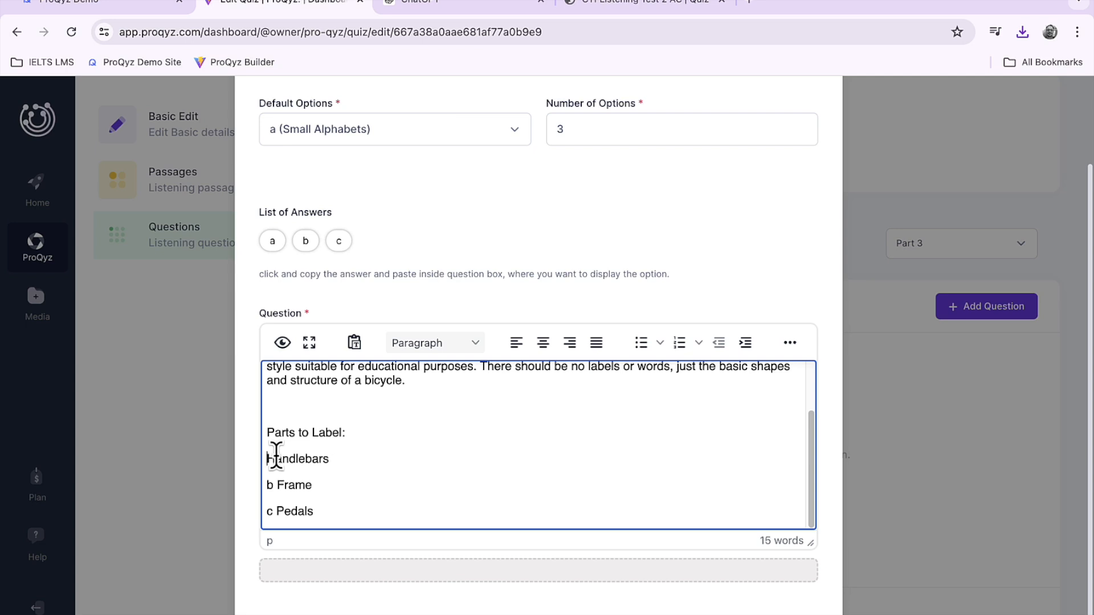
click(276, 485)
key(BackSpace)
key(BackSpace)
key(BackSpace)
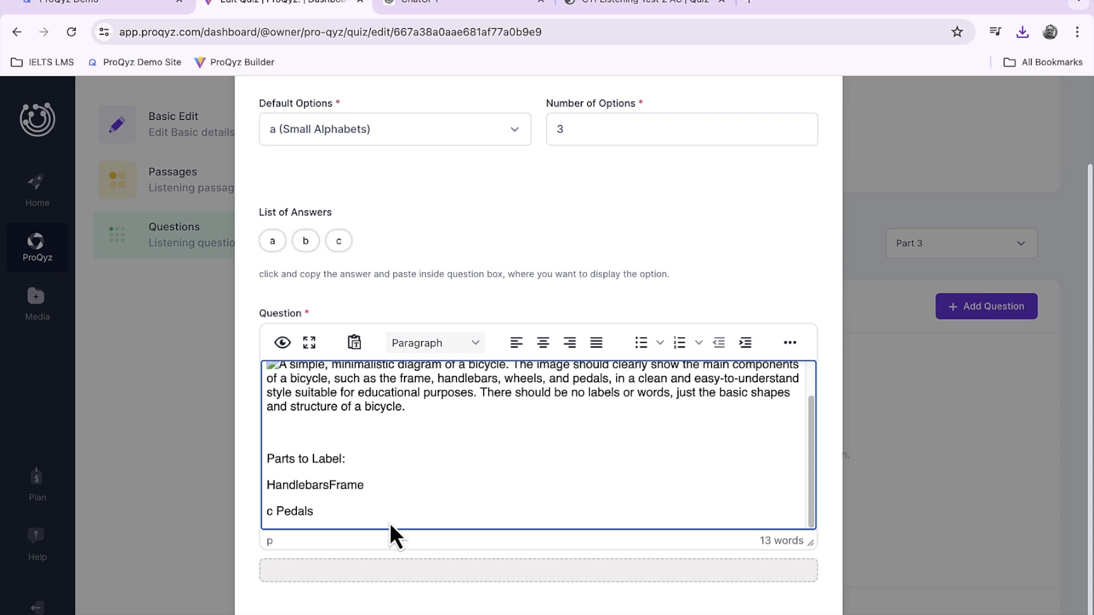
key(Return)
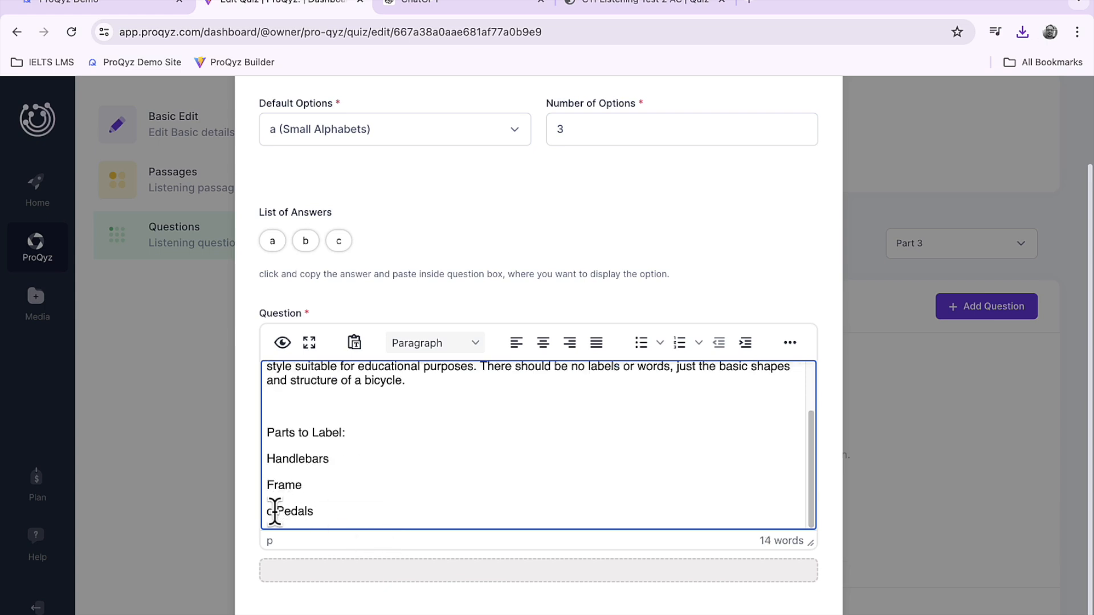
click(275, 511)
key(BackSpace)
key(BackSpace)
Step: Insert the answer placeholders {a} after Handlebars, {b} after Frame and {c} after Pedals
click(338, 459)
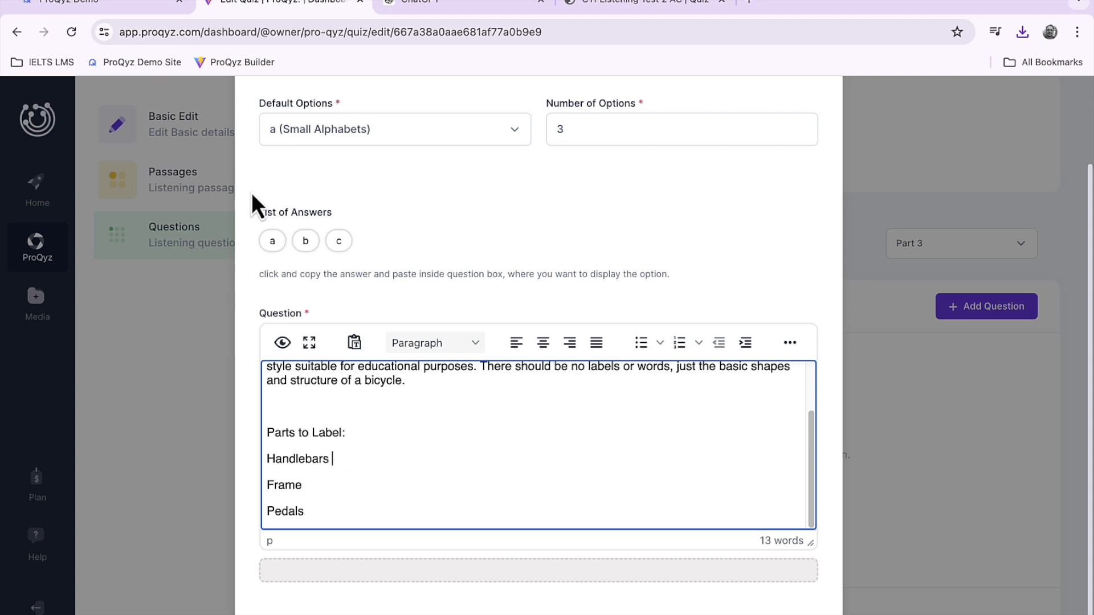
click(274, 242)
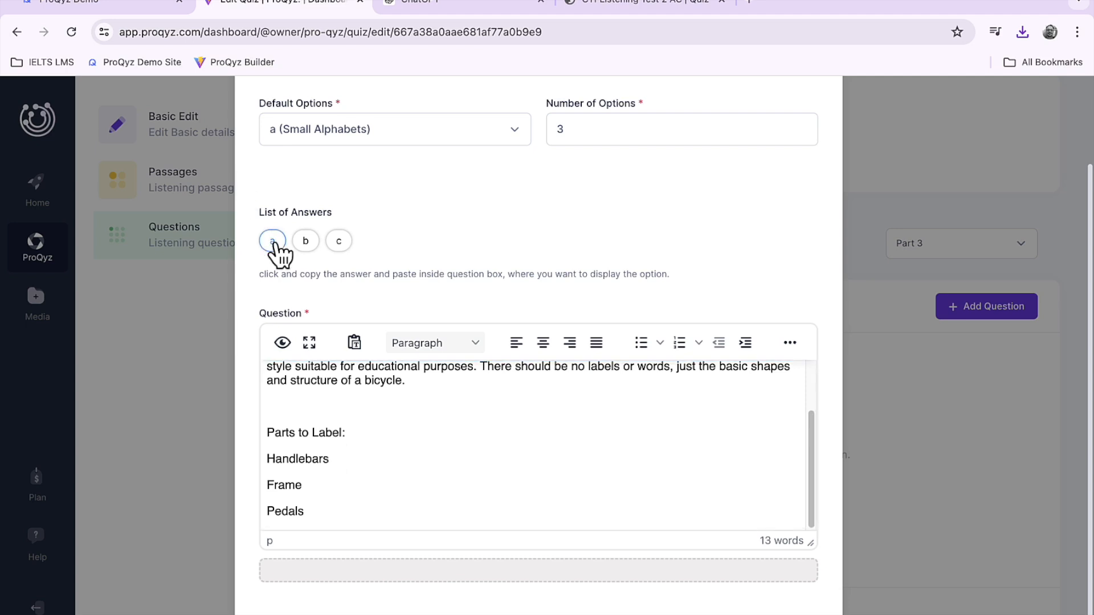
click(356, 459)
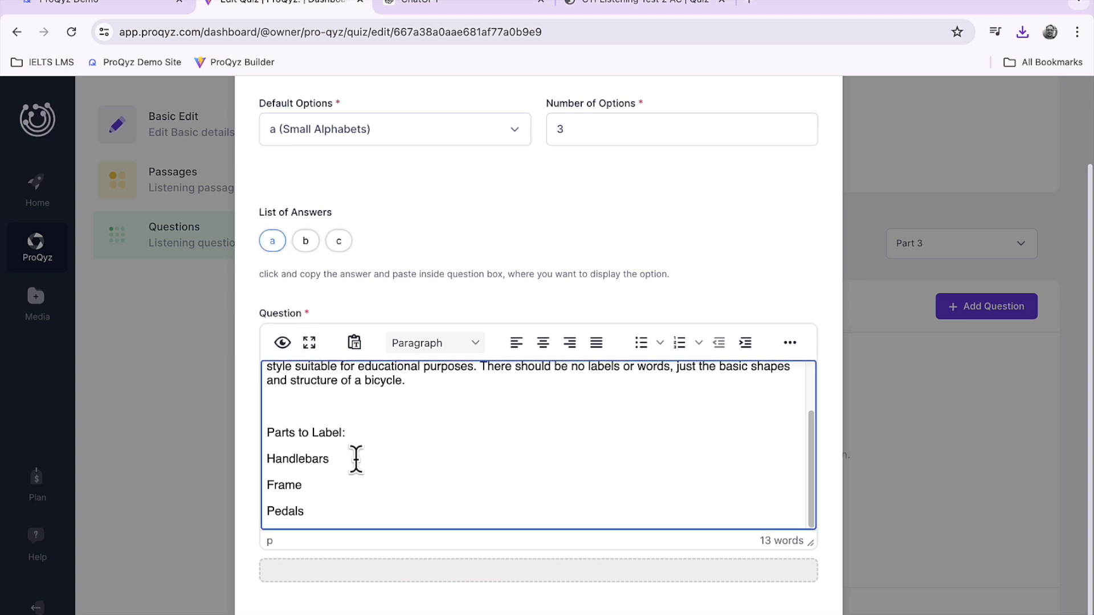
text({a})
click(330, 485)
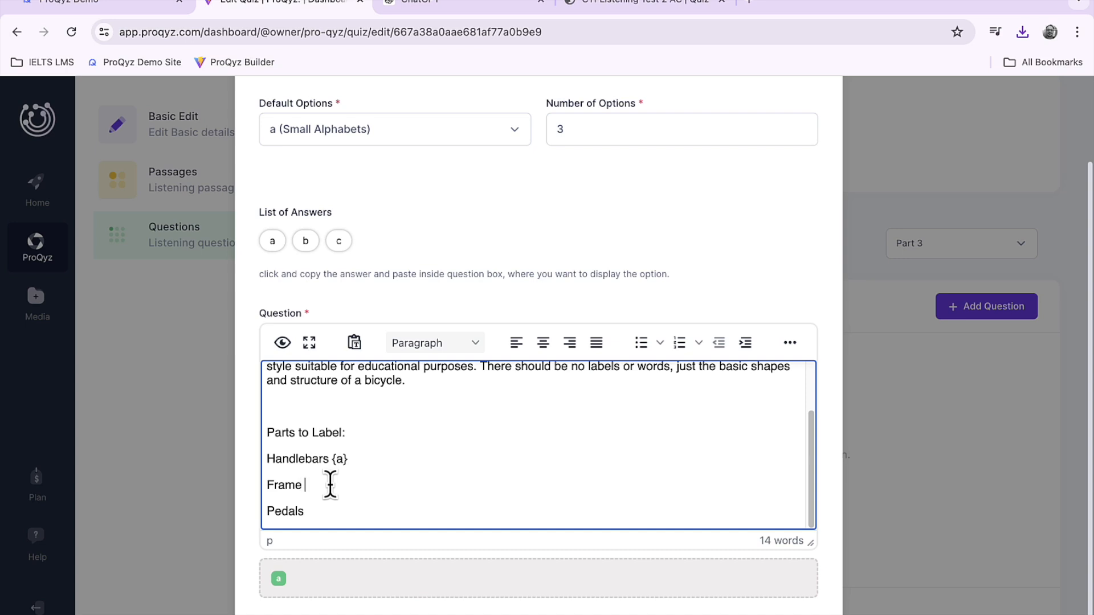
click(306, 242)
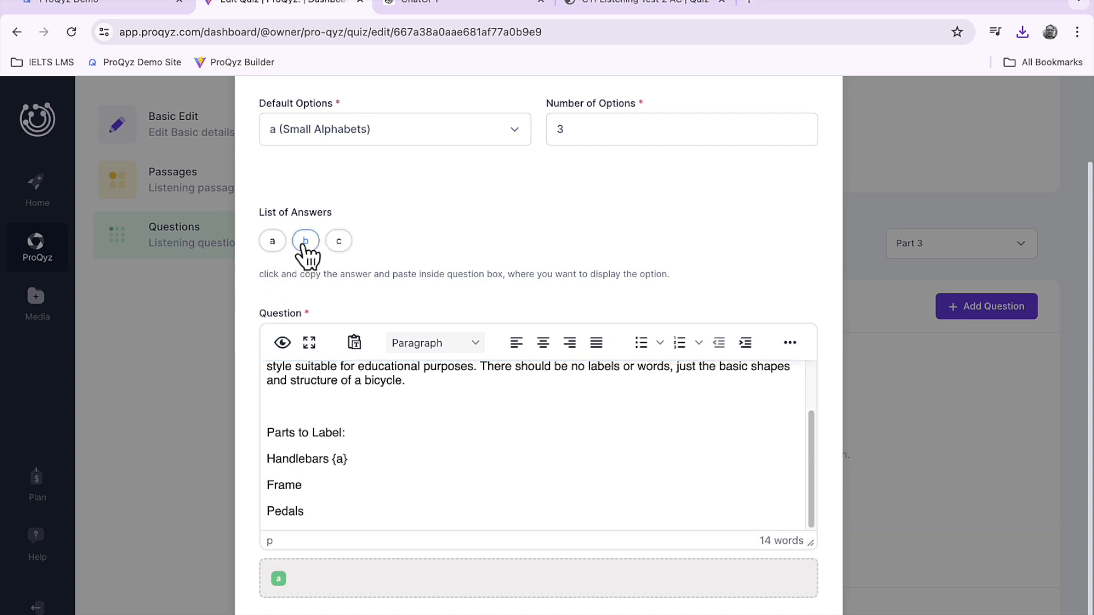
click(339, 486)
text({b})
click(340, 242)
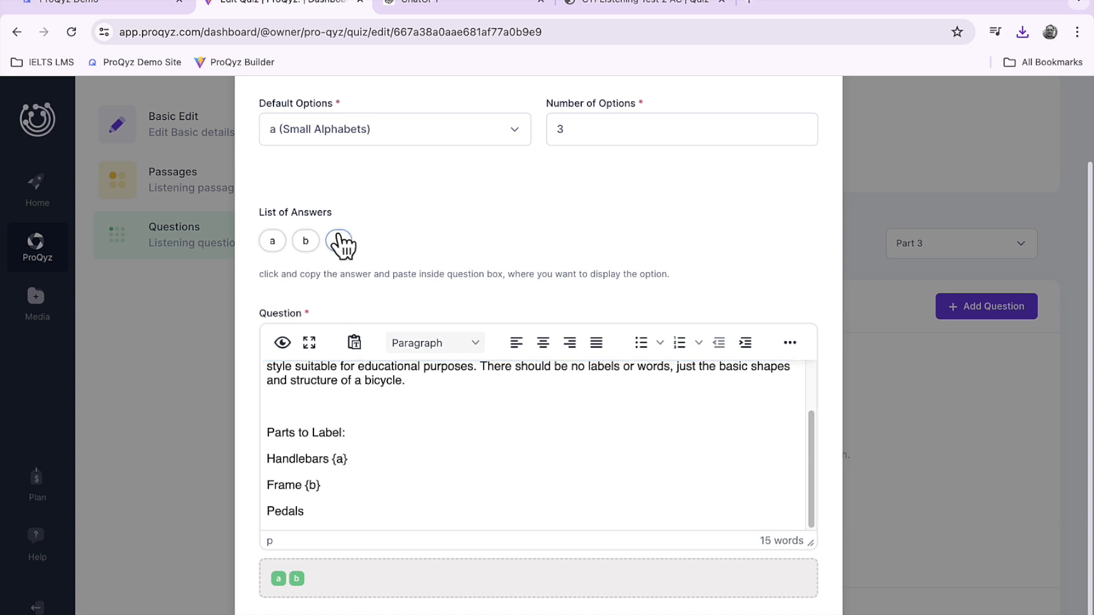
click(326, 512)
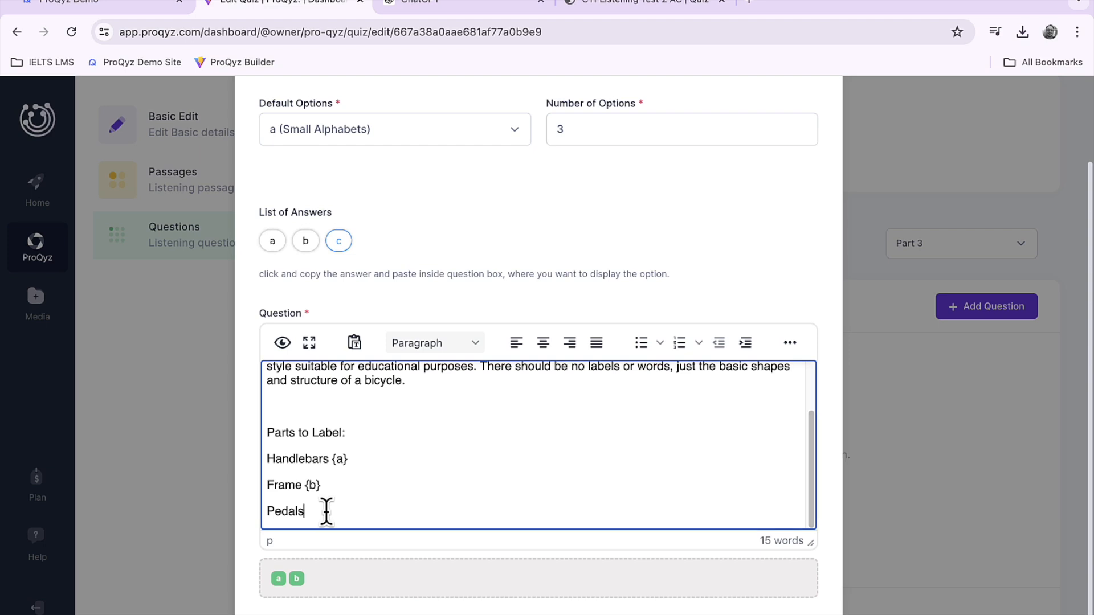
text({c})
Step: Open the question's Explanation section, then copy the three Part 3 bicycle explanations from the ChatGPT conversation
scroll(552, 482, down, 1)
scroll(553, 481, up, 4)
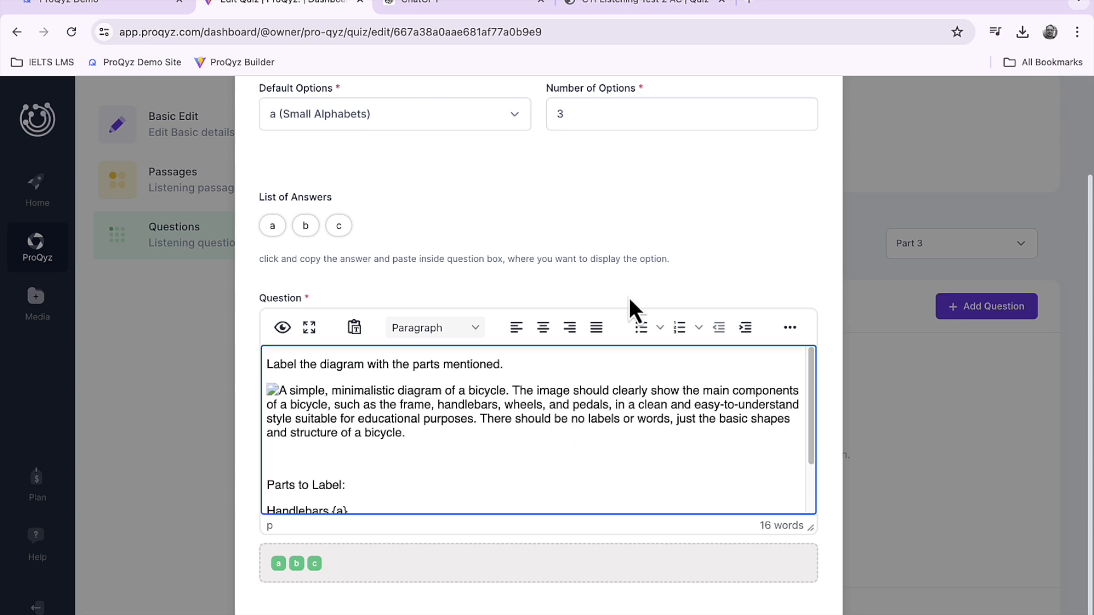
scroll(630, 300, up, 2)
click(392, 157)
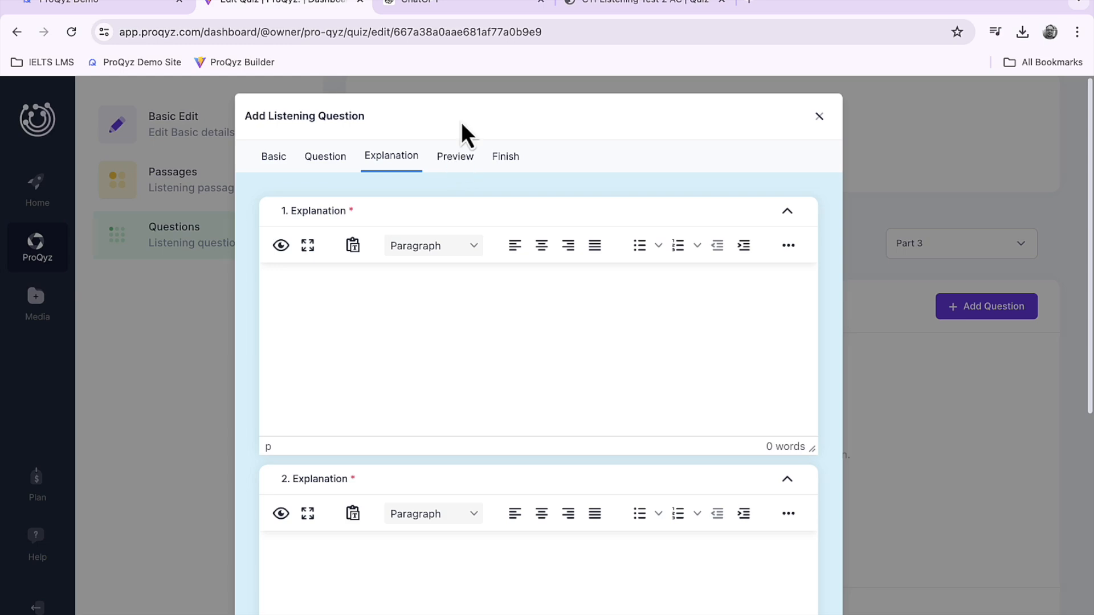
click(463, 8)
scroll(662, 556, down, 4)
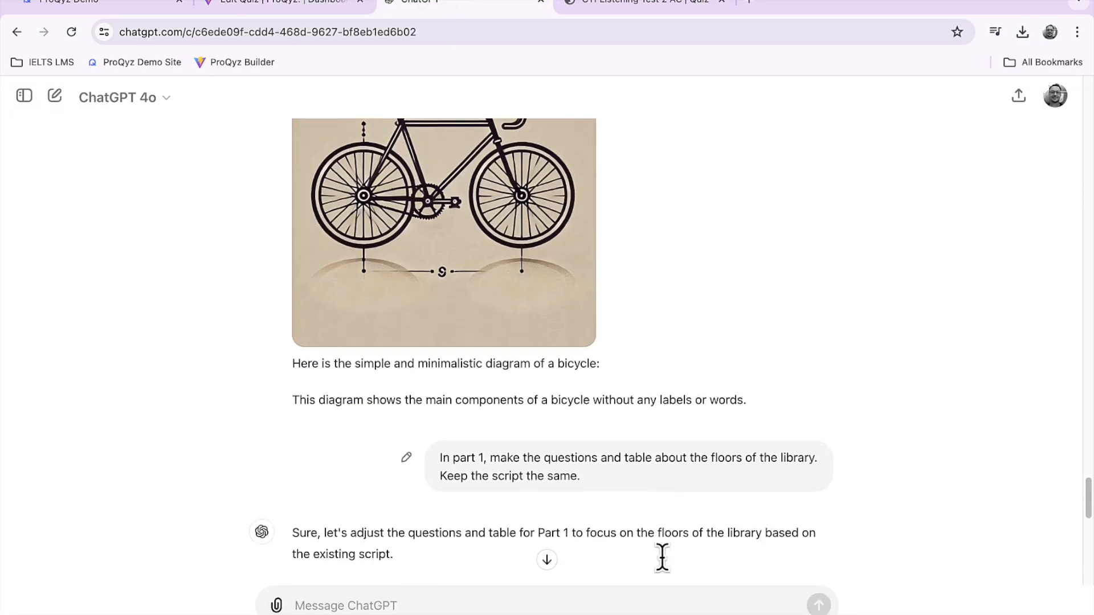
scroll(663, 559, up, 10)
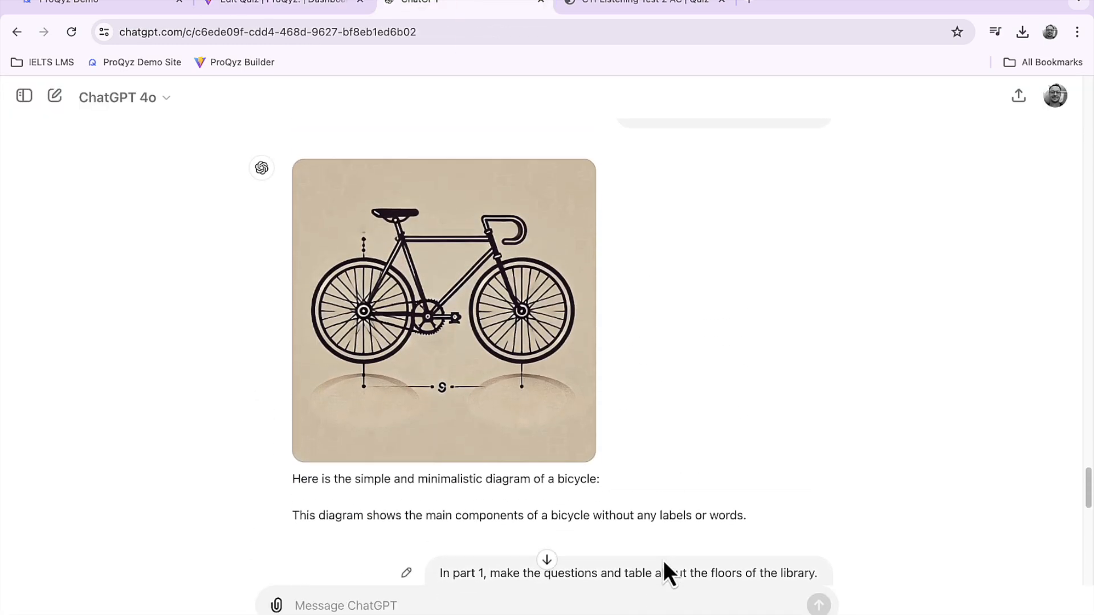
scroll(664, 563, up, 10)
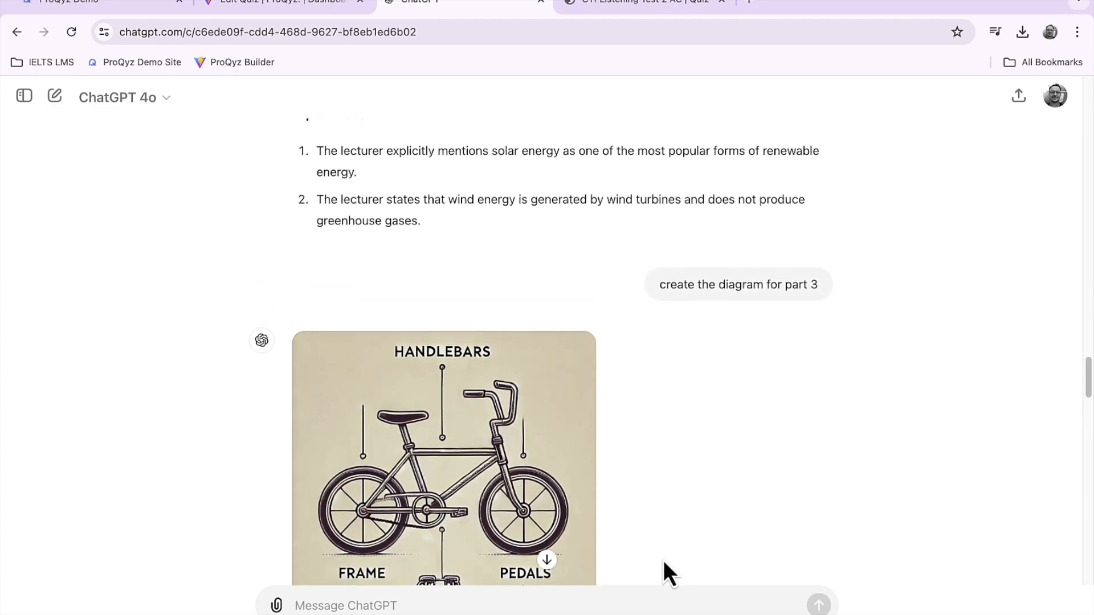
scroll(658, 393, up, 10)
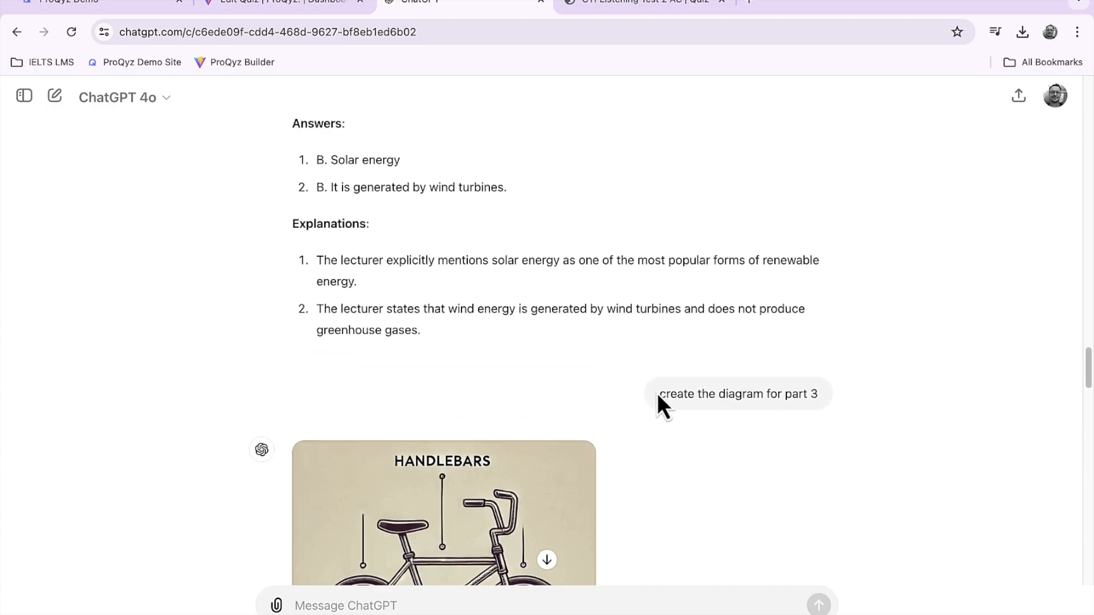
scroll(658, 393, up, 5)
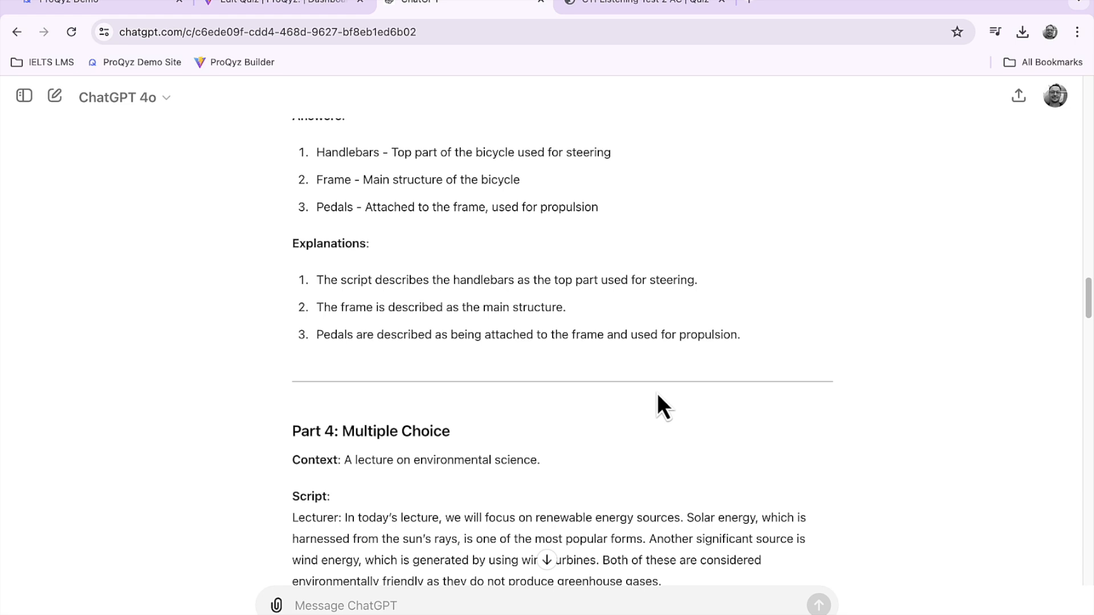
drag(742, 366, 311, 309)
key(ctrl+c)
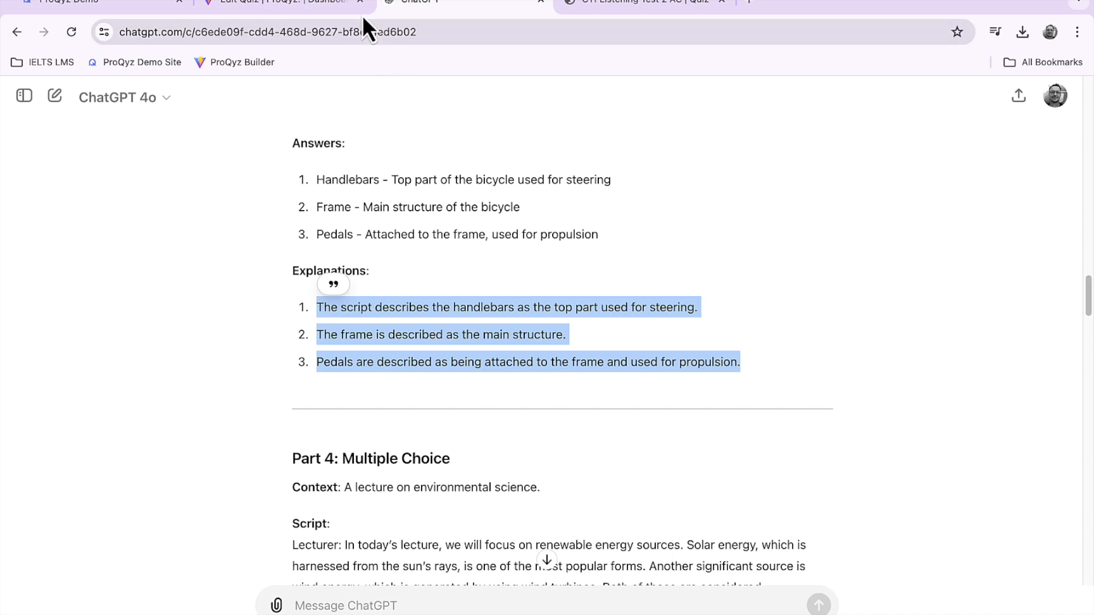
Step: Paste the explanations into Explanation 1 in ProQyz and move the frame and pedals lines to Explanation 2
click(329, 4)
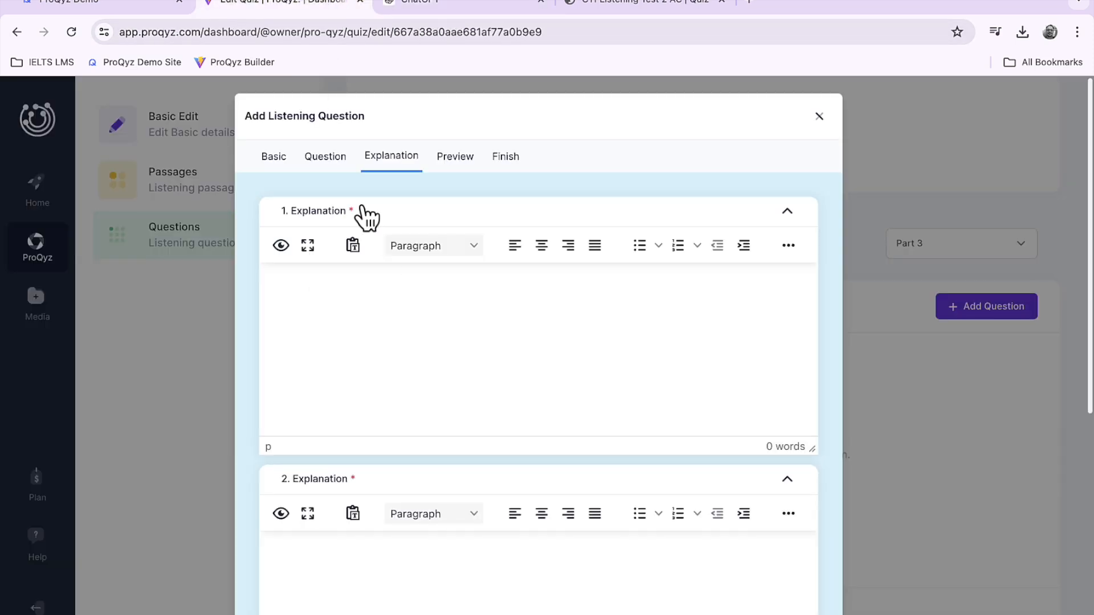
click(386, 278)
key(ctrl+v)
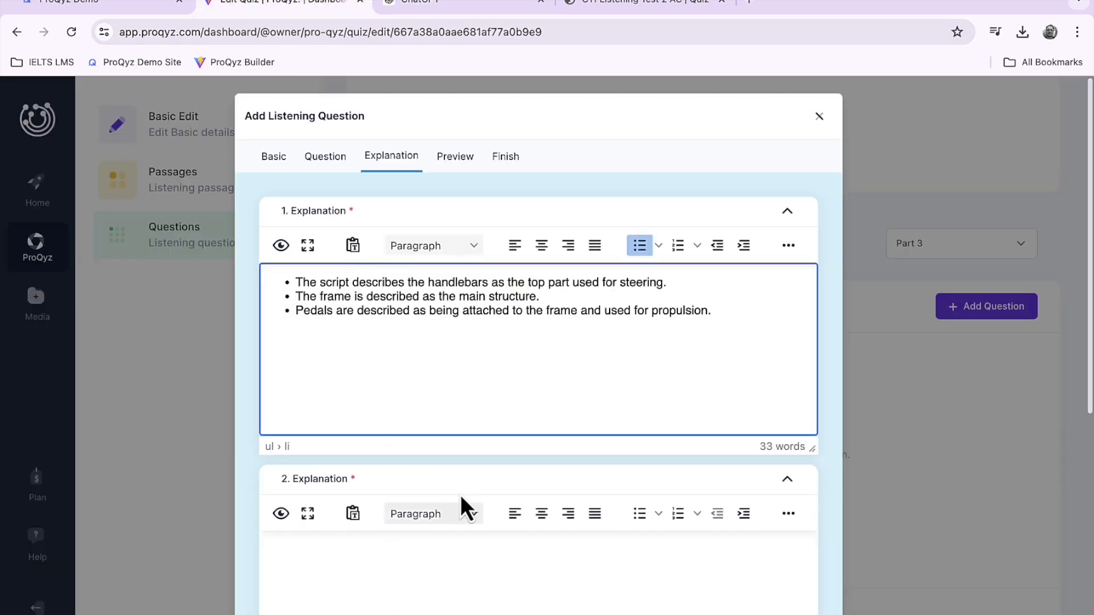
drag(718, 317, 281, 295)
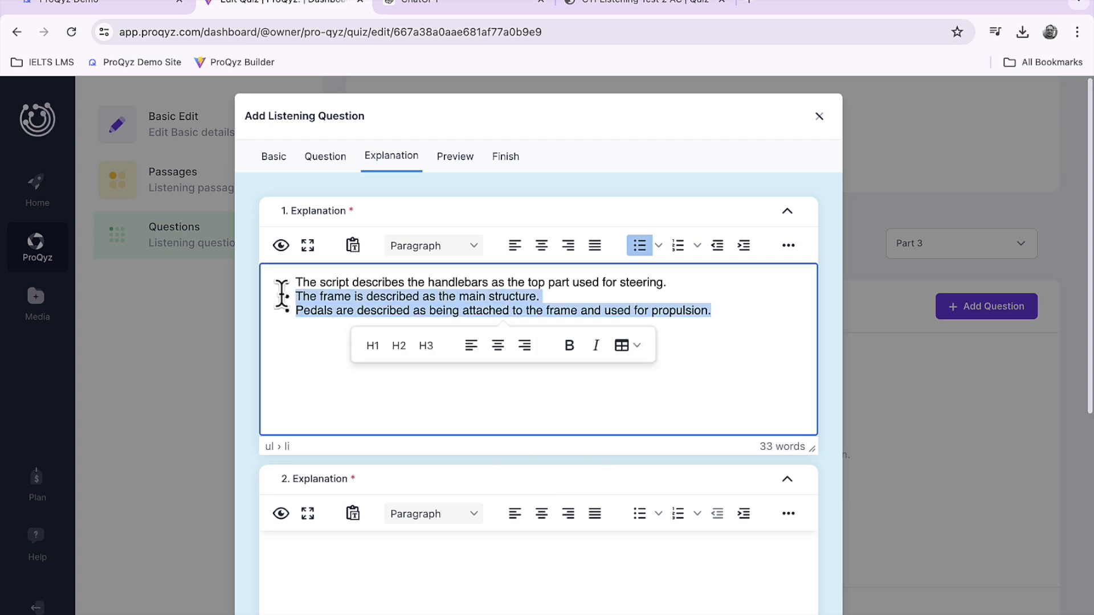
key(ctrl+x)
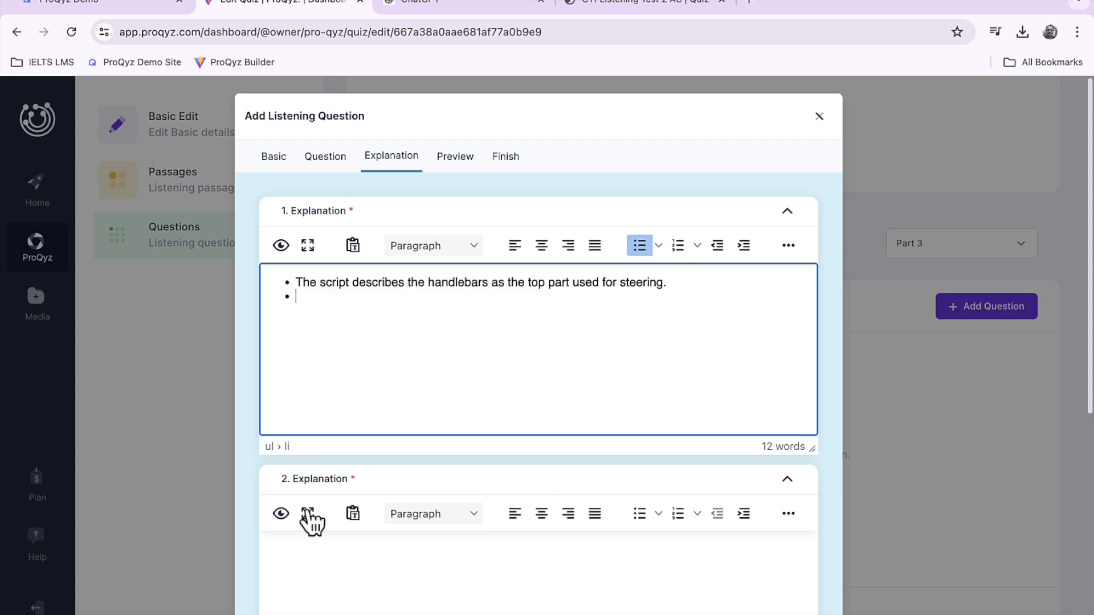
click(317, 549)
key(ctrl+v)
Step: Move the pedals line from Explanation 2 to Explanation 3
scroll(317, 549, down, 1)
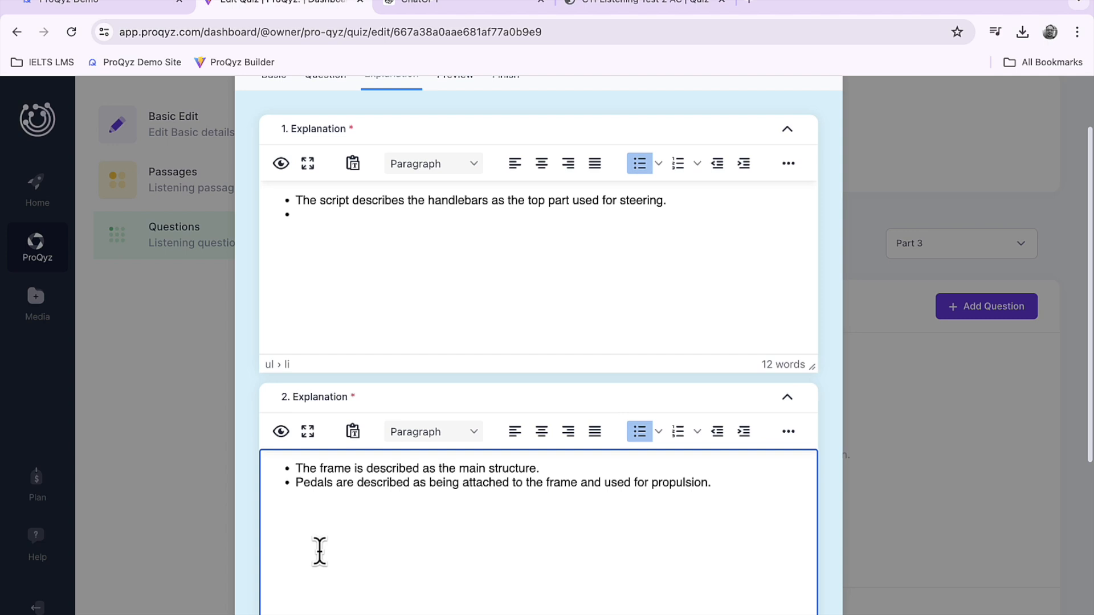
drag(717, 482, 284, 486)
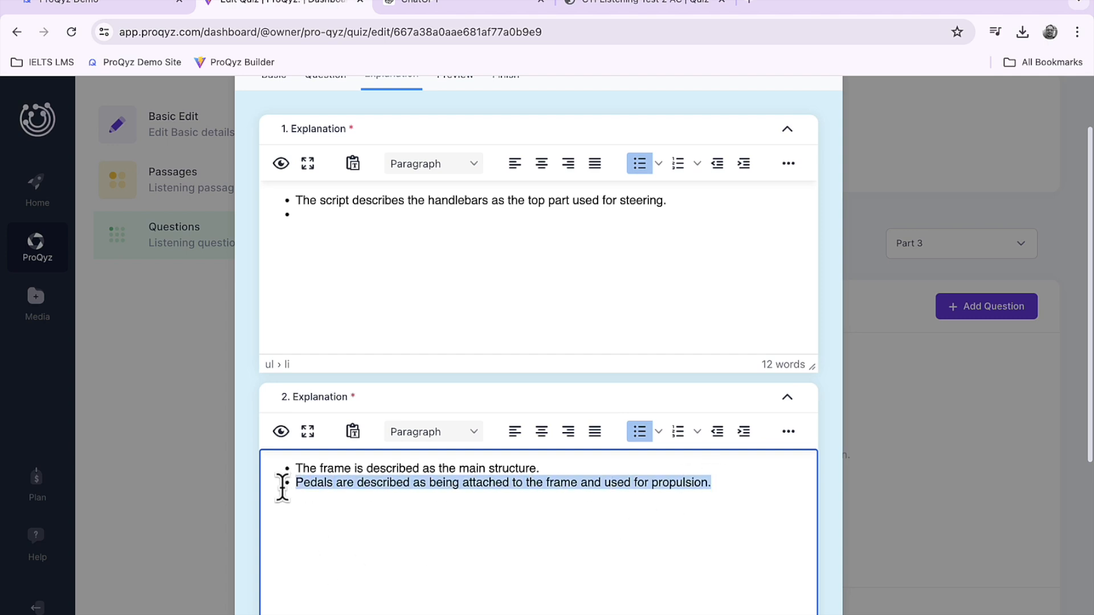
key(ctrl+x)
scroll(282, 487, down, 1)
scroll(282, 487, down, 2)
click(345, 604)
key(ctrl+v)
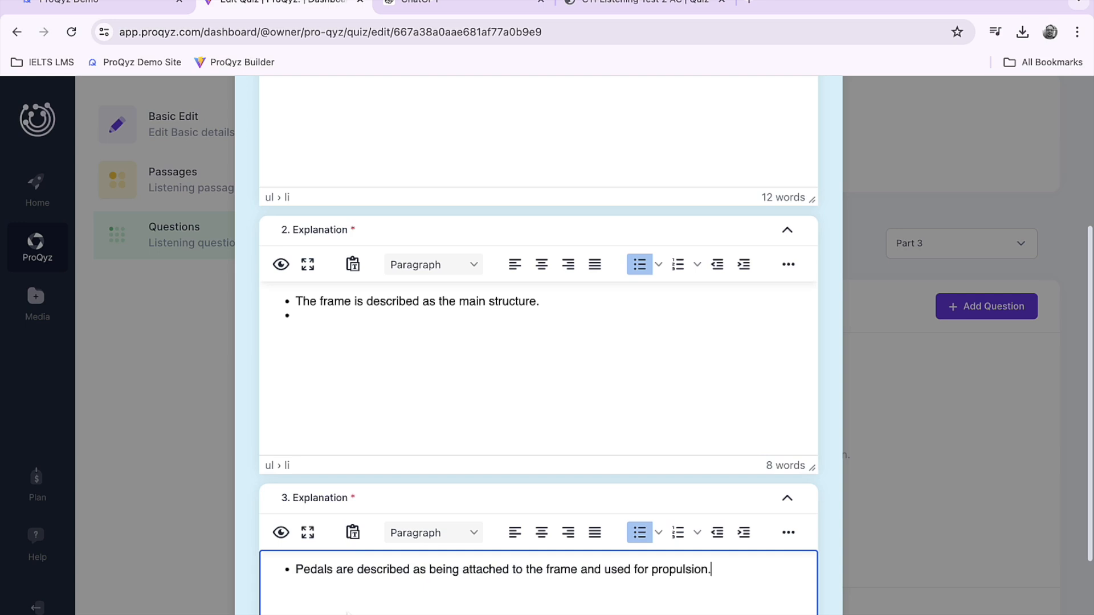
Step: Remove the bullets and empty list items from all three explanations so each is a plain paragraph
click(295, 570)
key(BackSpace)
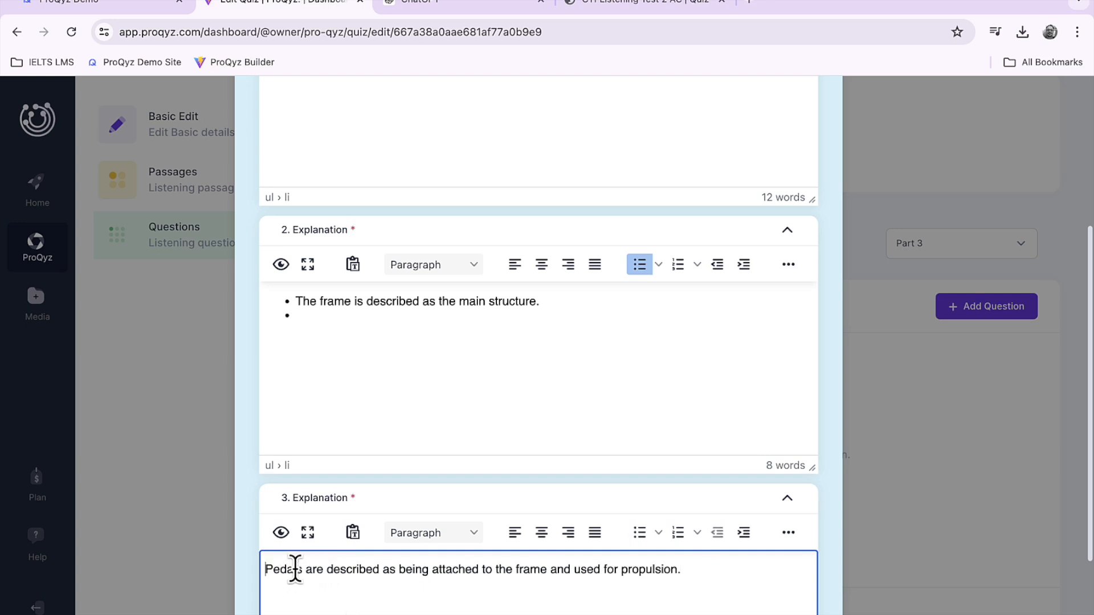
click(307, 315)
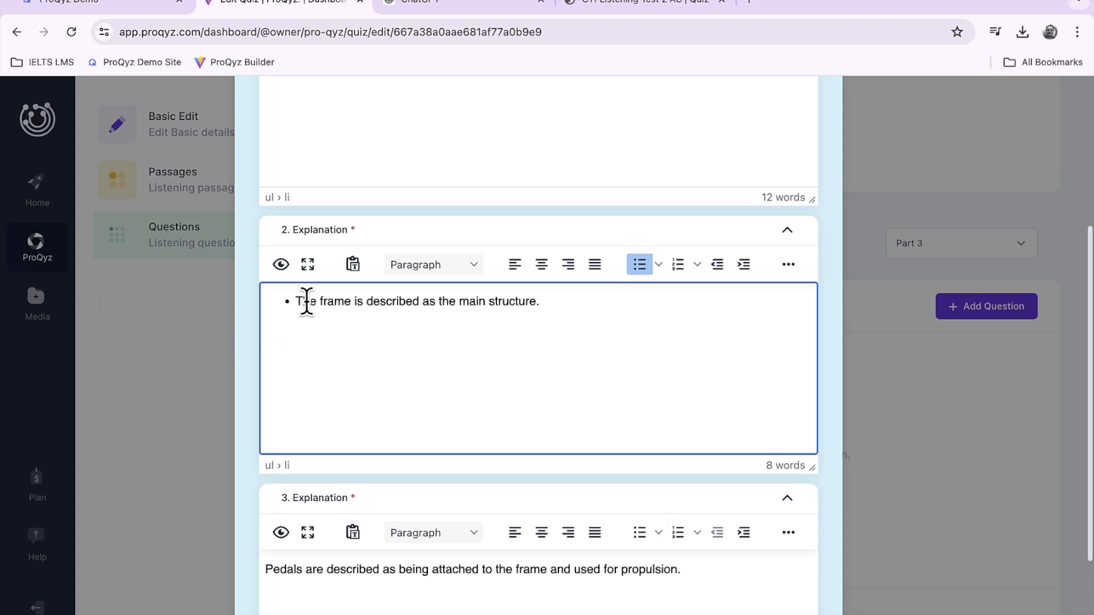
key(BackSpace)
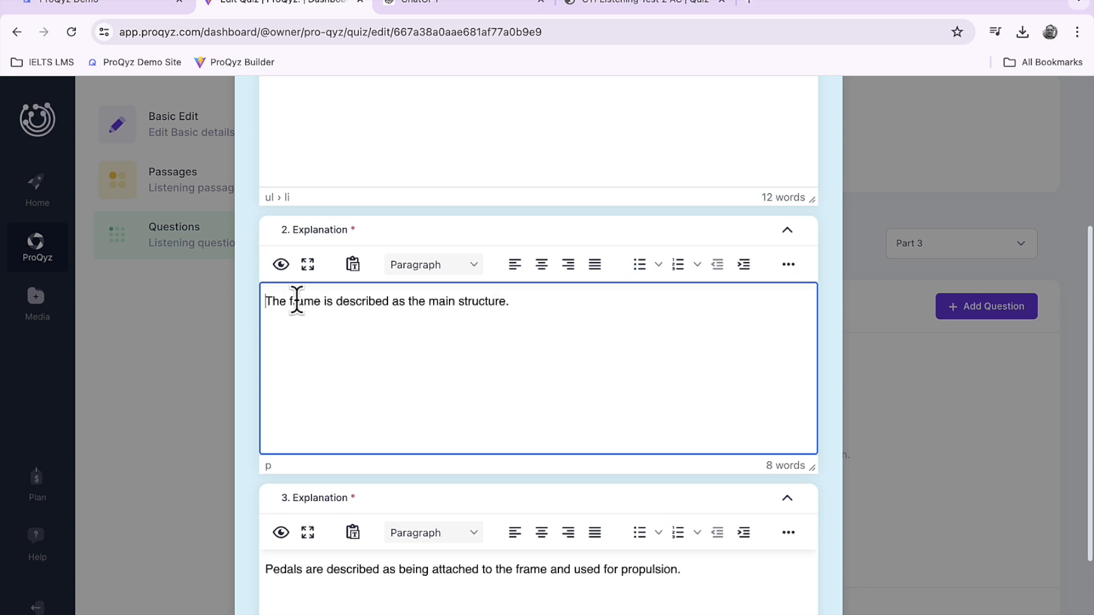
scroll(296, 300, up, 5)
click(323, 298)
key(BackSpace)
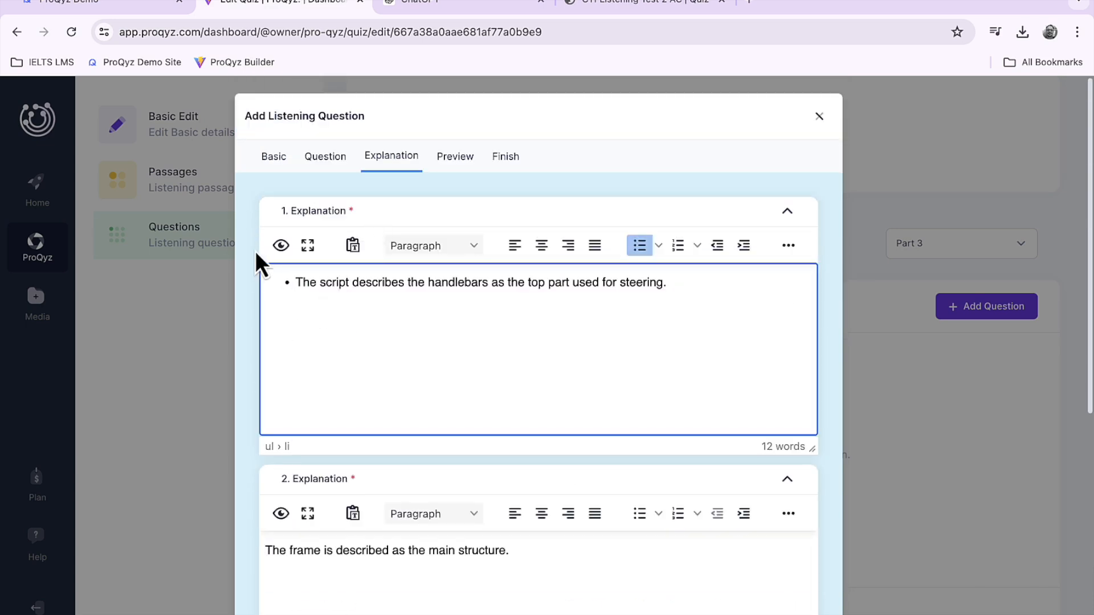
click(294, 283)
key(BackSpace)
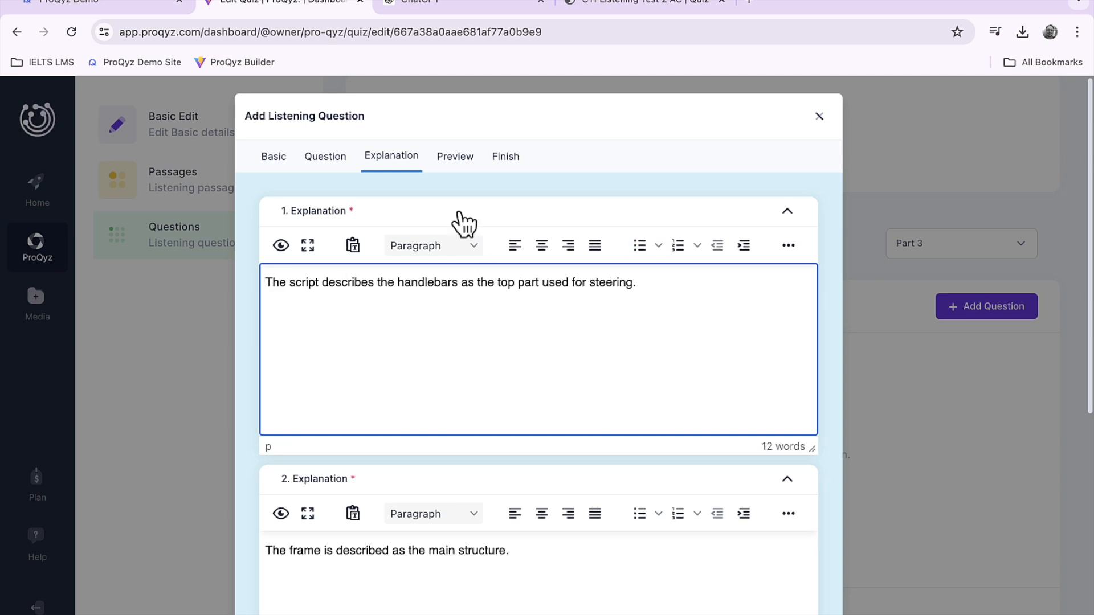
Step: Preview the bicycle labelling question and check the answer choices offered for Handlebars and Frame
click(458, 157)
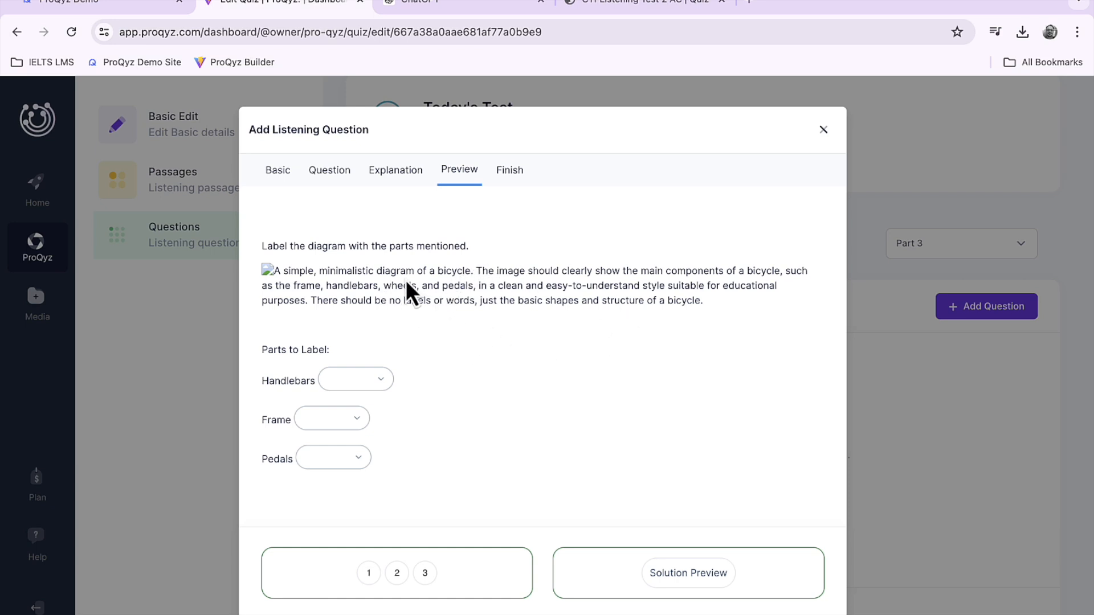
click(381, 381)
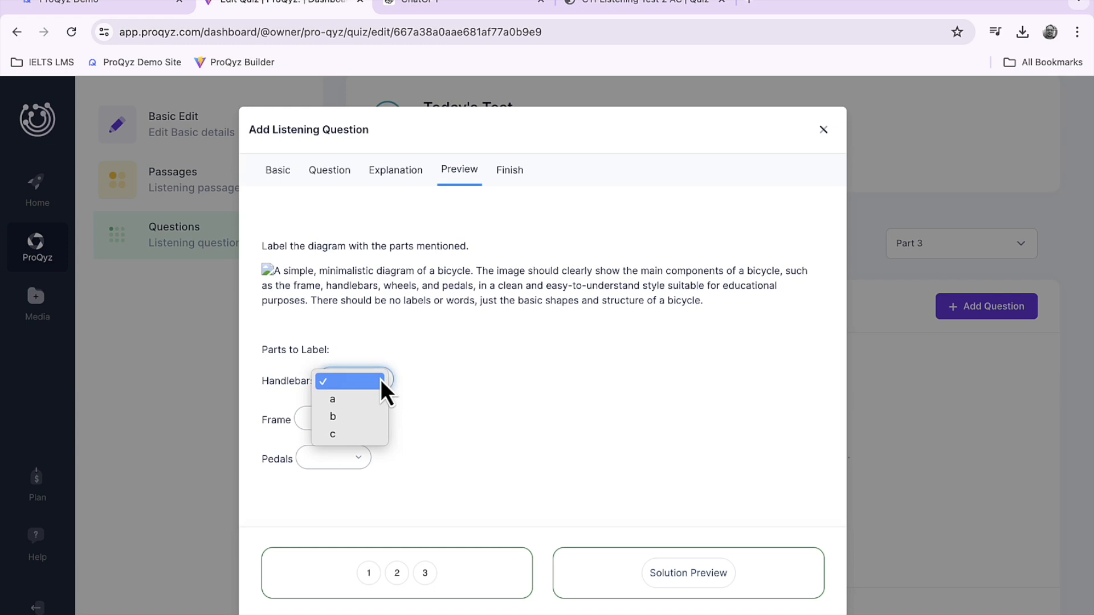
click(381, 381)
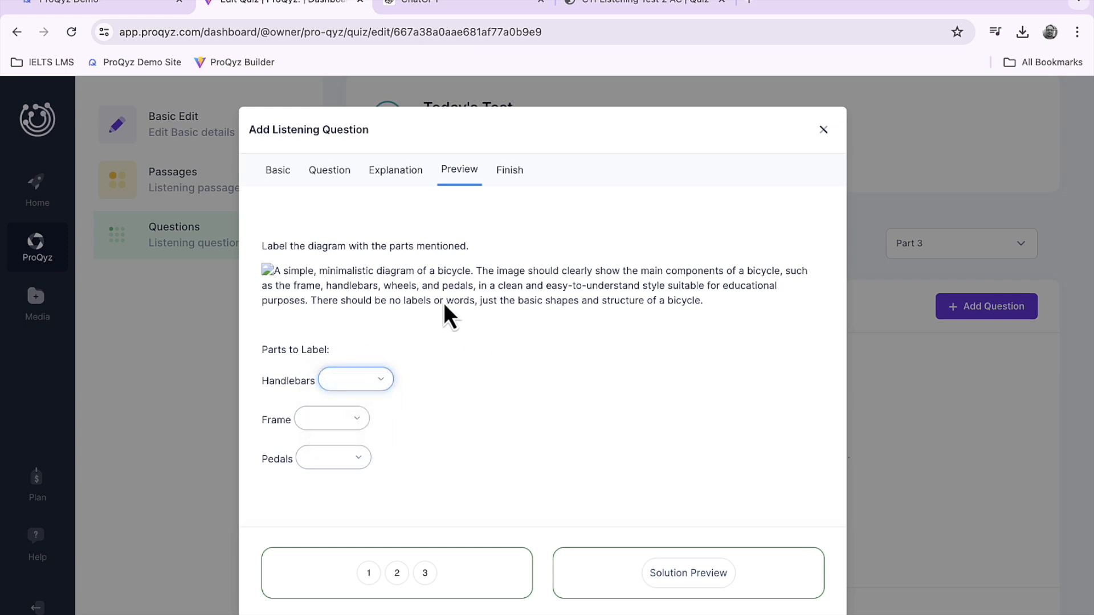
click(361, 421)
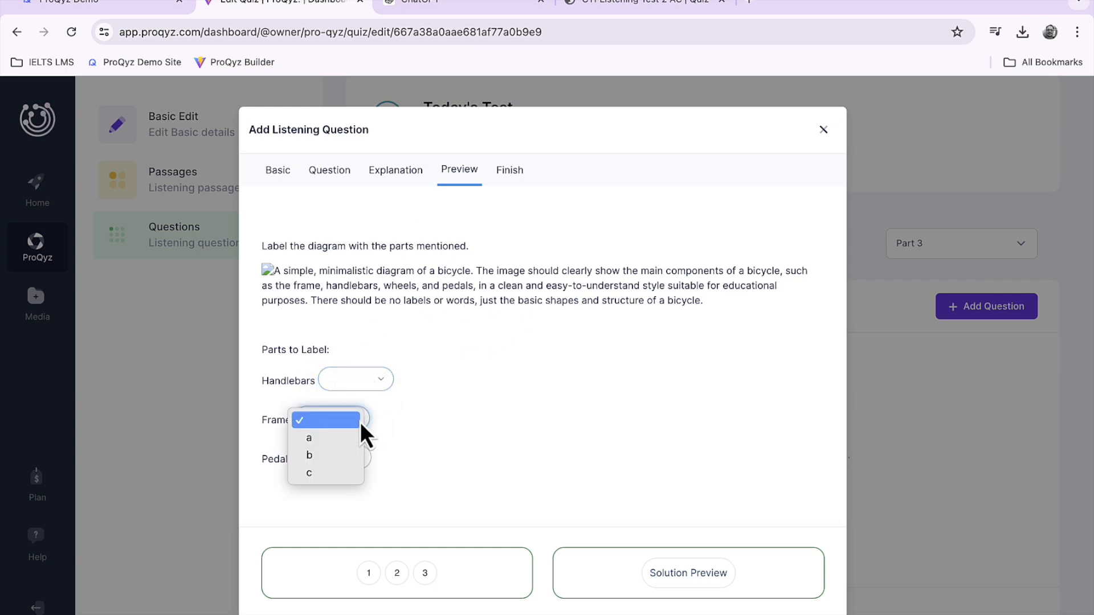
click(360, 422)
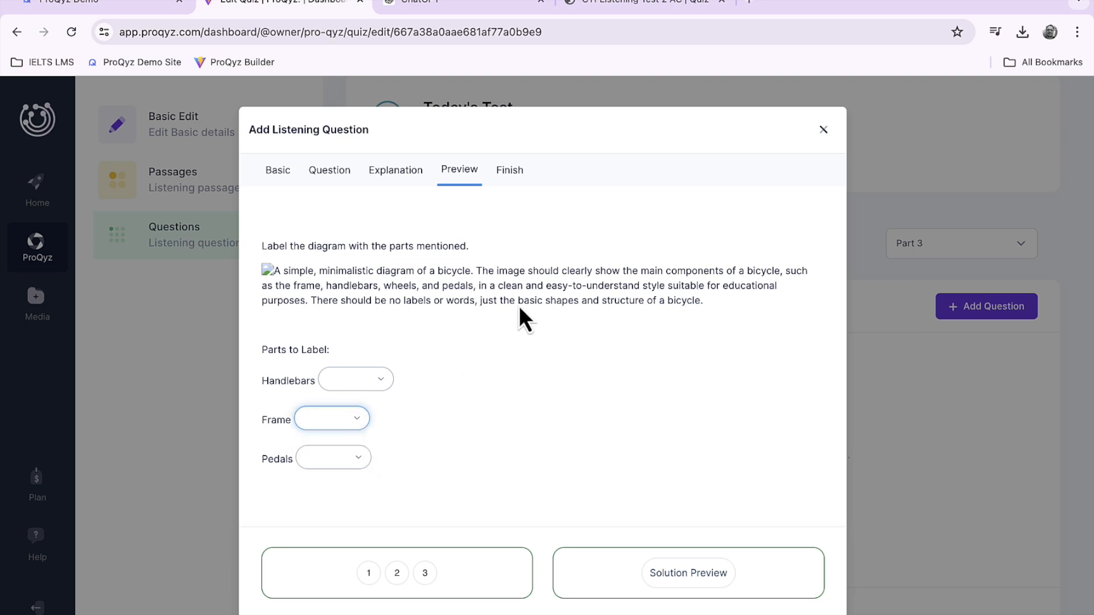
Step: Create the question with the title "Label" in the category Plan, Map, Diagram Labelling
click(509, 171)
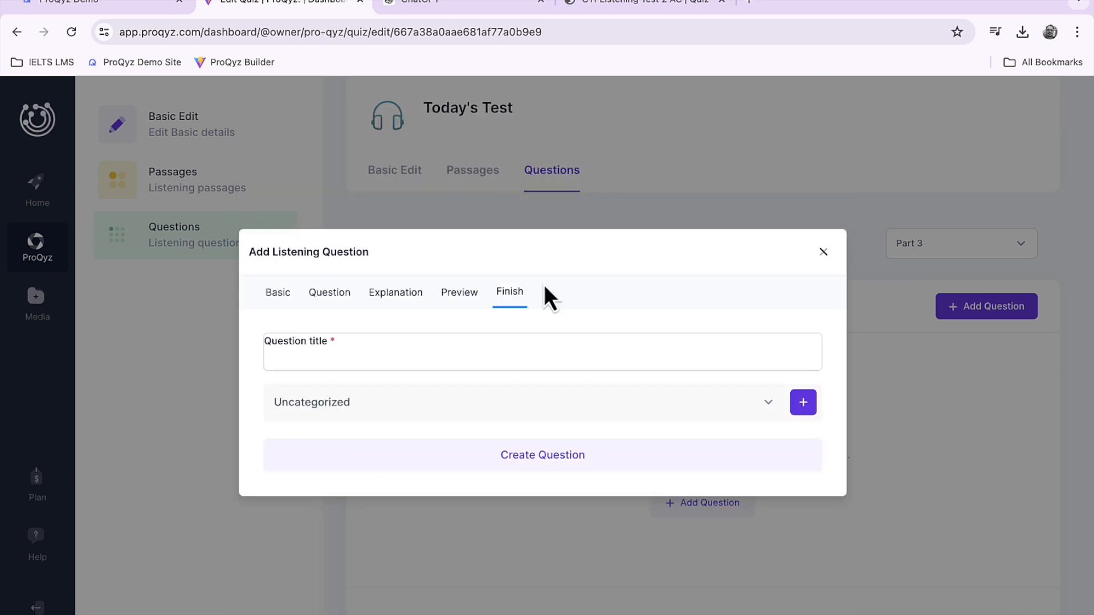
click(768, 398)
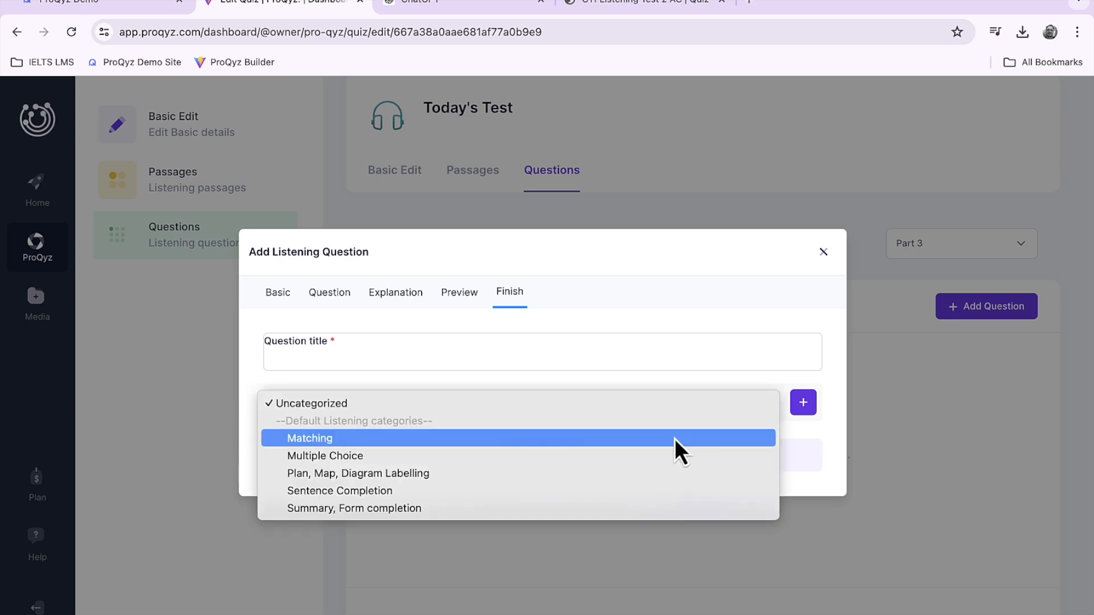
click(420, 477)
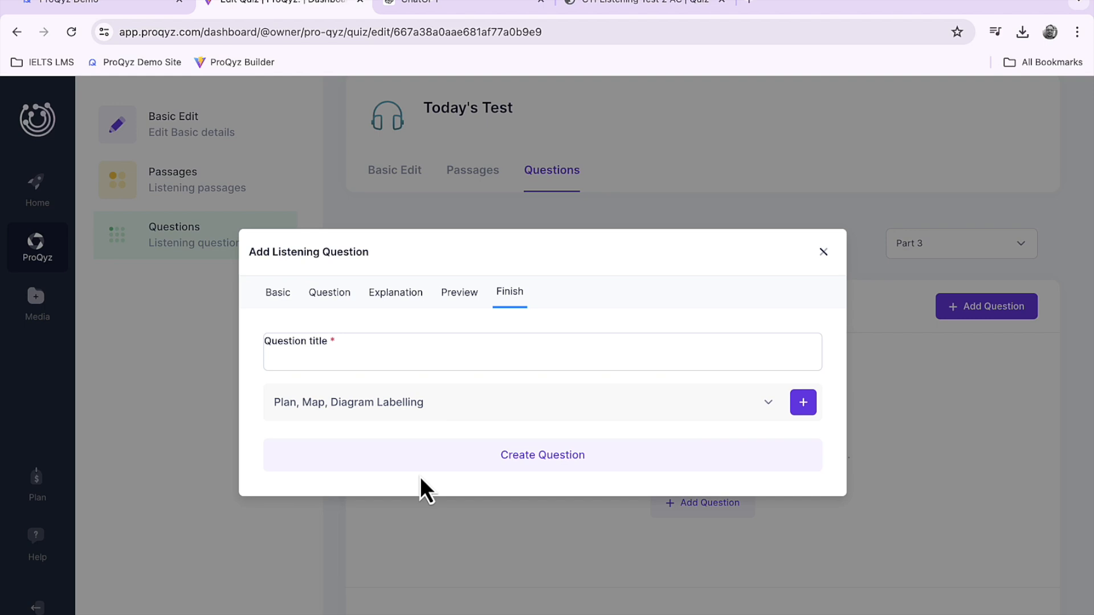
click(399, 342)
text(Label)
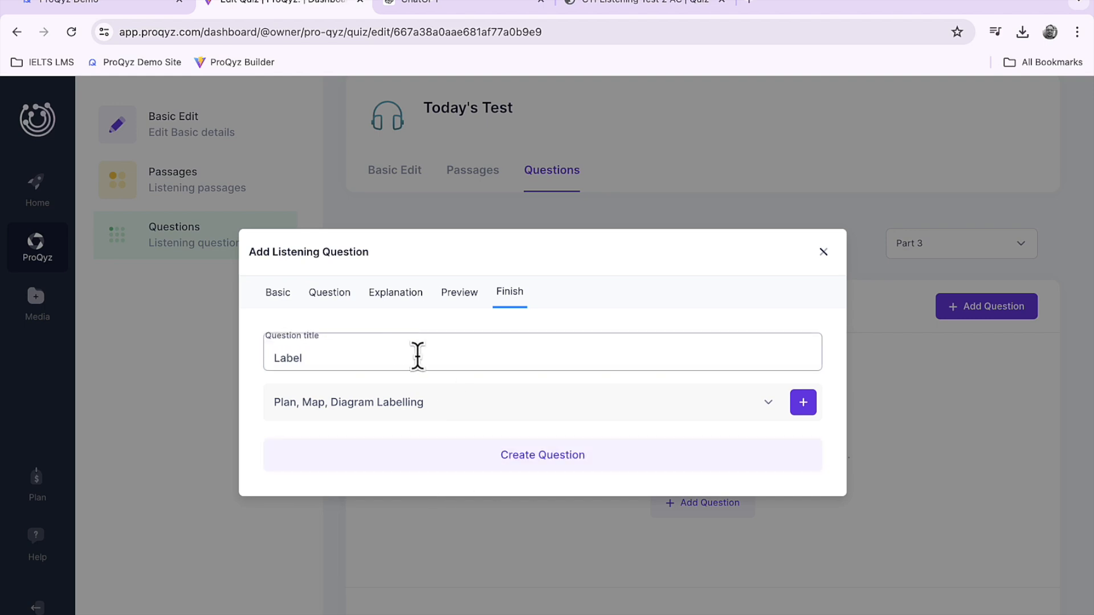
click(517, 467)
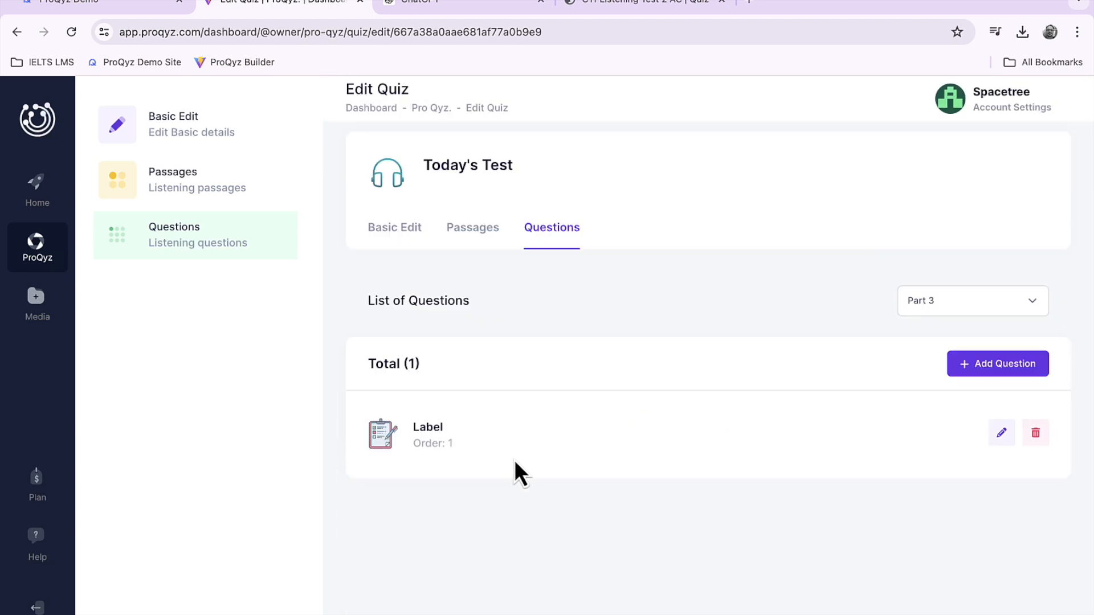
Step: Open the questions of the Part 4 passage and start adding its first listening question
click(476, 238)
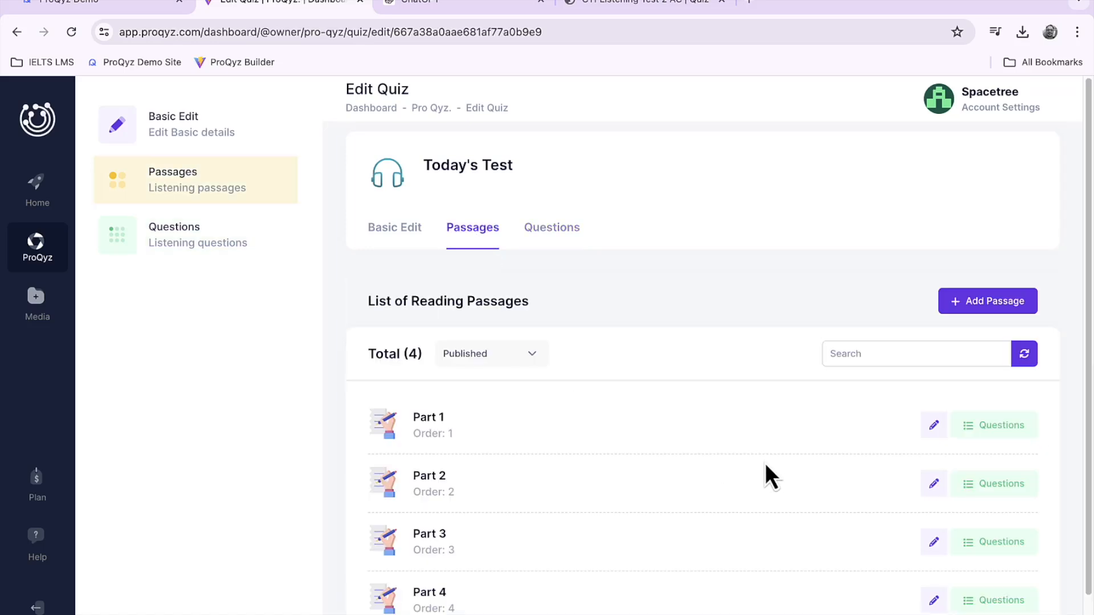
scroll(772, 463, down, 2)
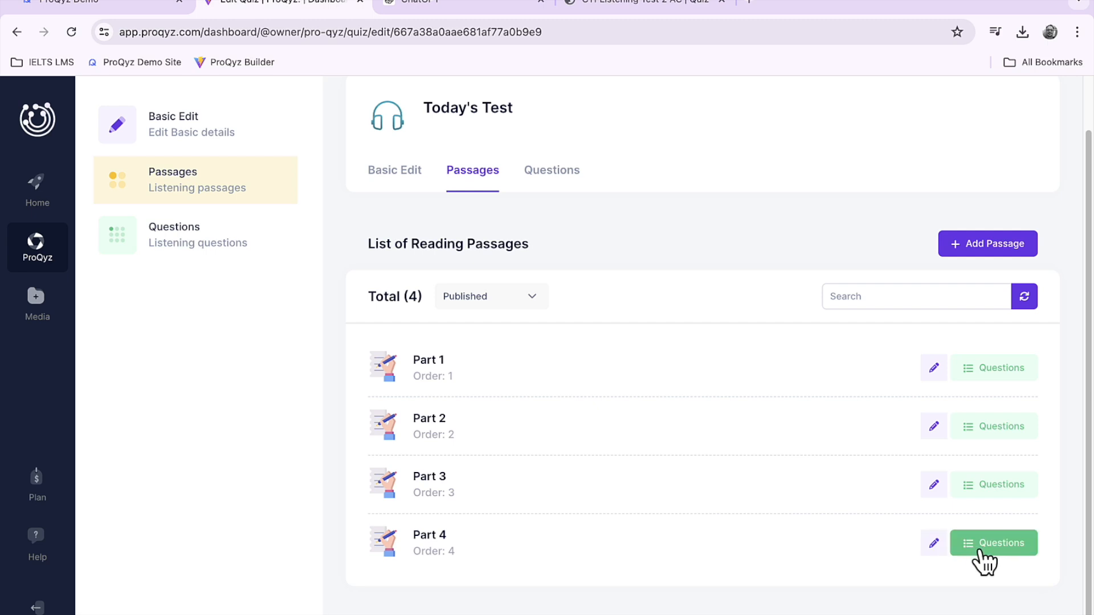
click(982, 551)
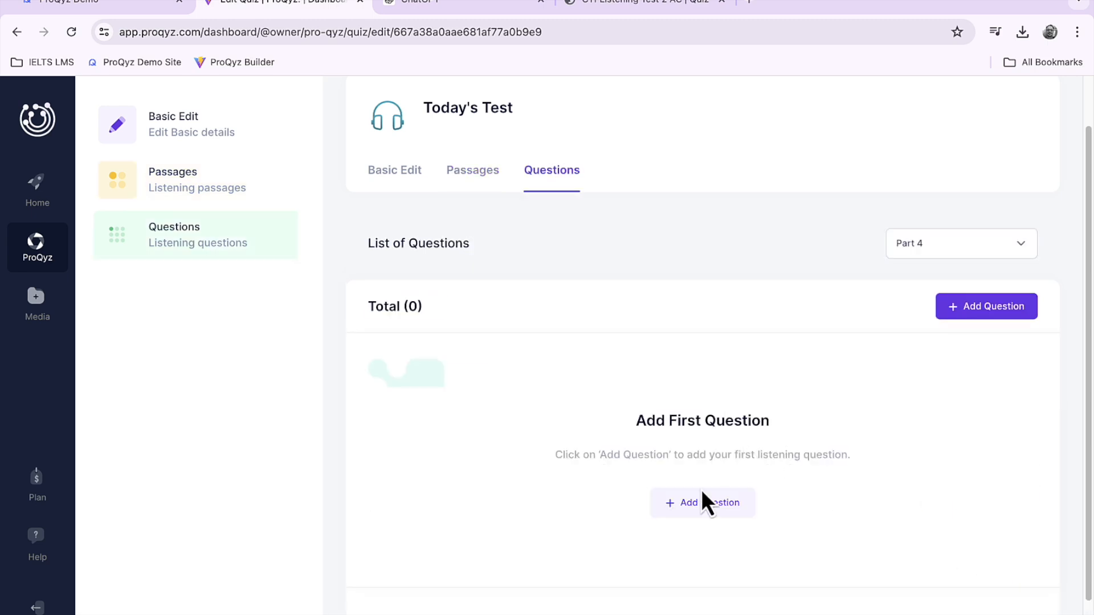
click(704, 503)
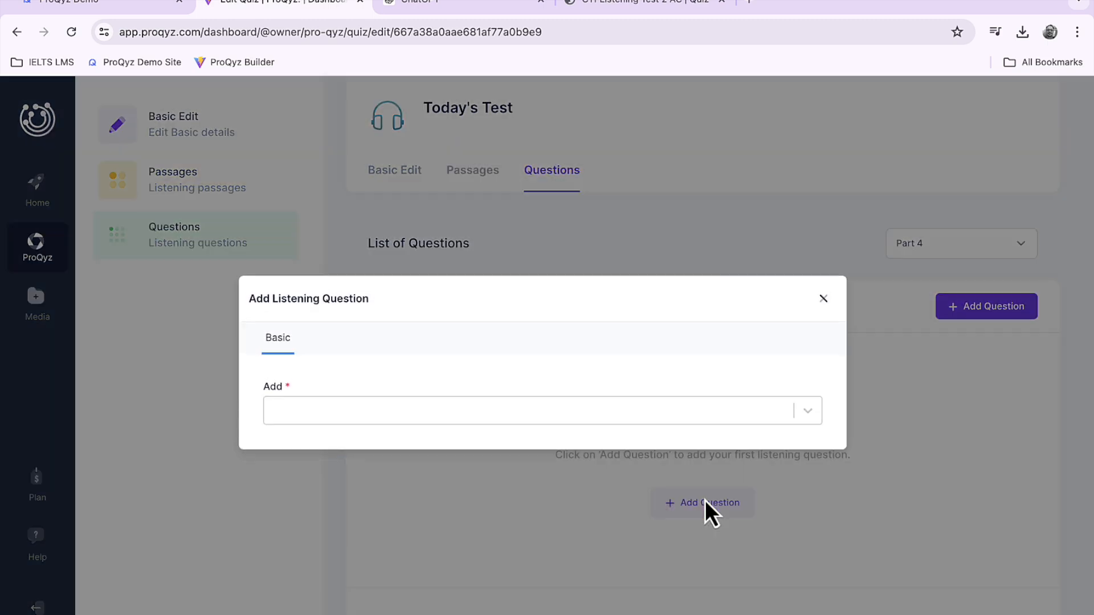
Step: Switch to the ChatGPT conversation and copy both Part 4 multiple-choice questions with their answer options
click(463, 6)
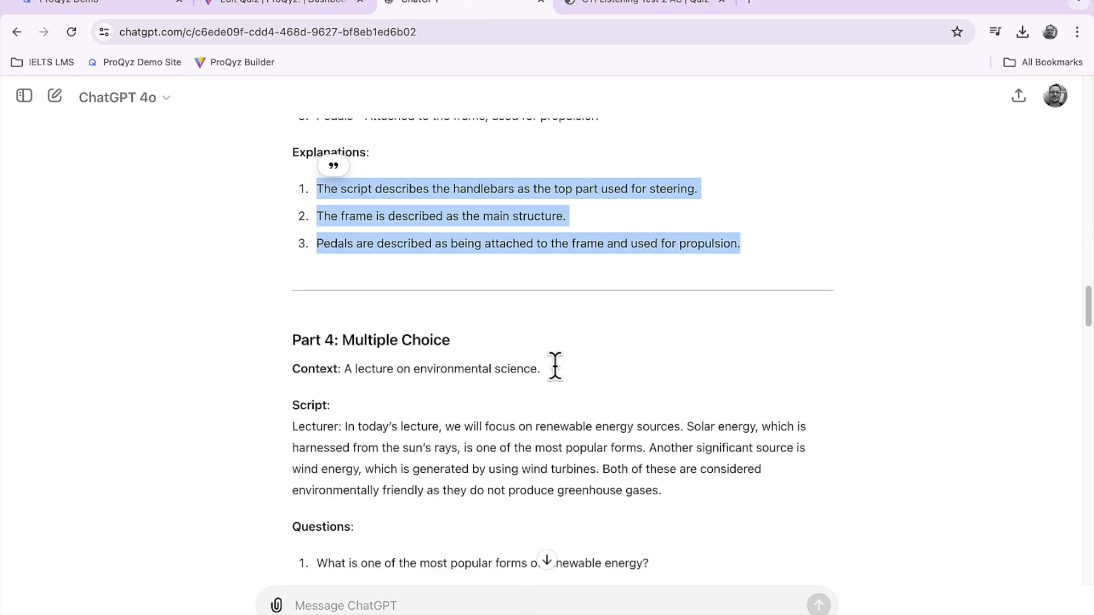
scroll(555, 365, down, 3)
scroll(496, 379, down, 4)
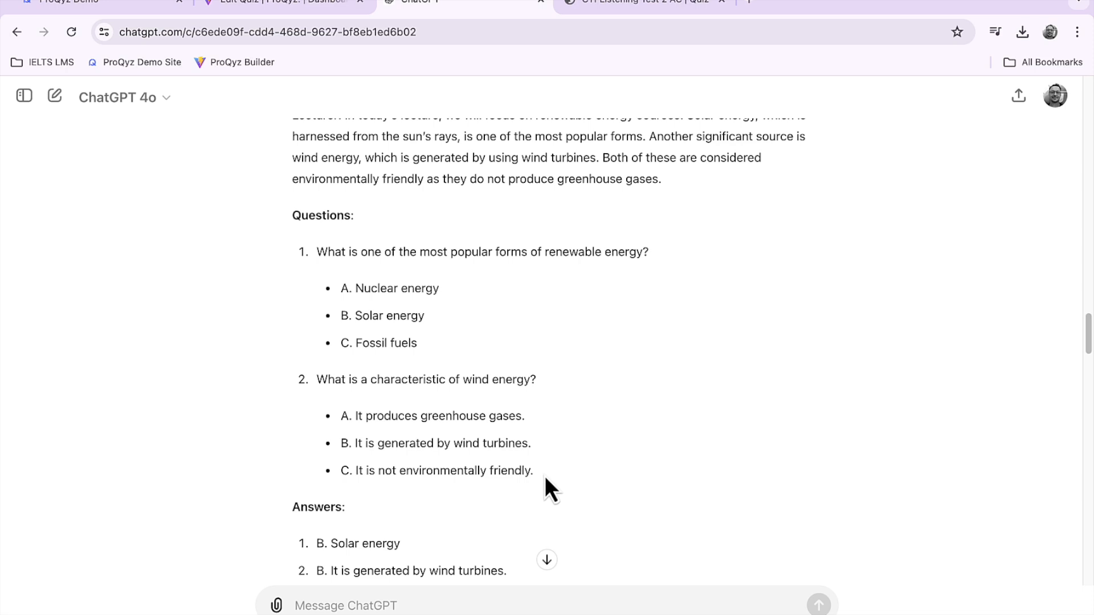
drag(530, 471, 308, 255)
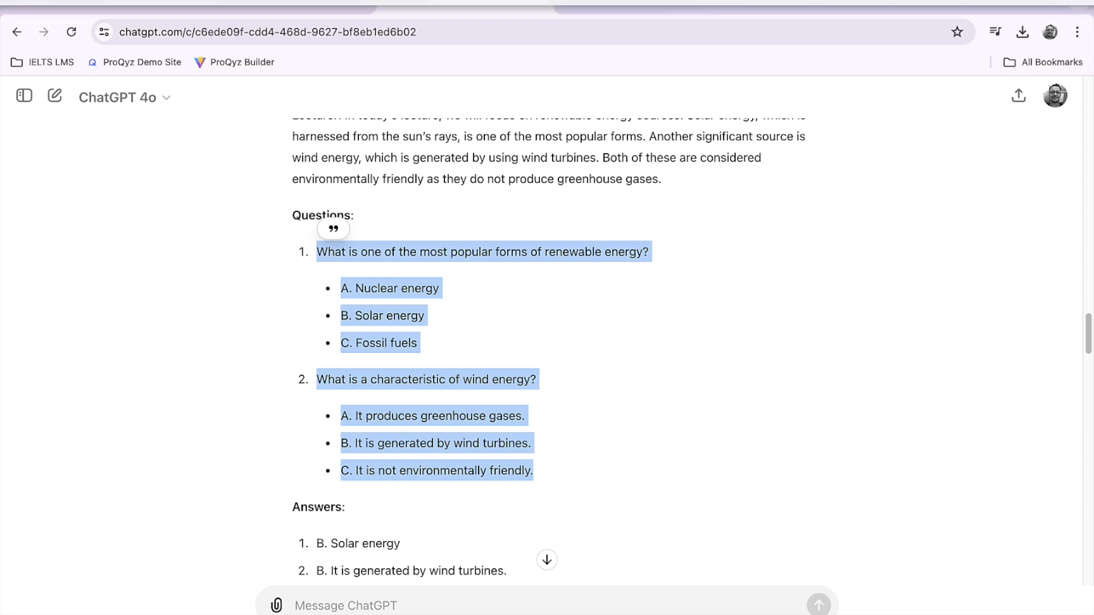
Step: Return to ProQyz and set the new question's type to Radio (single answer questions)
click(258, 4)
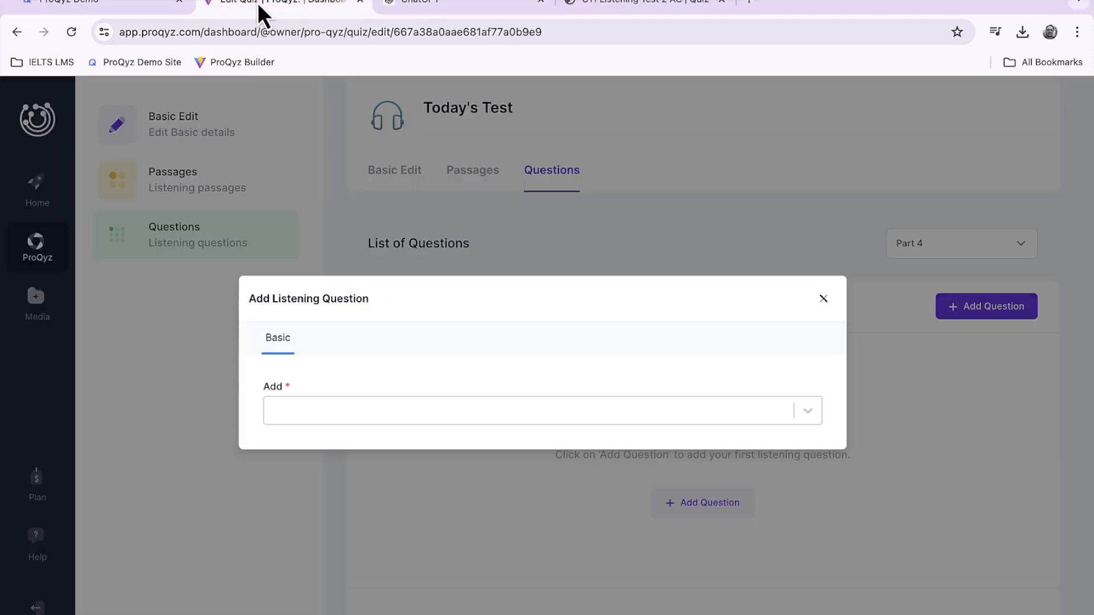
click(805, 410)
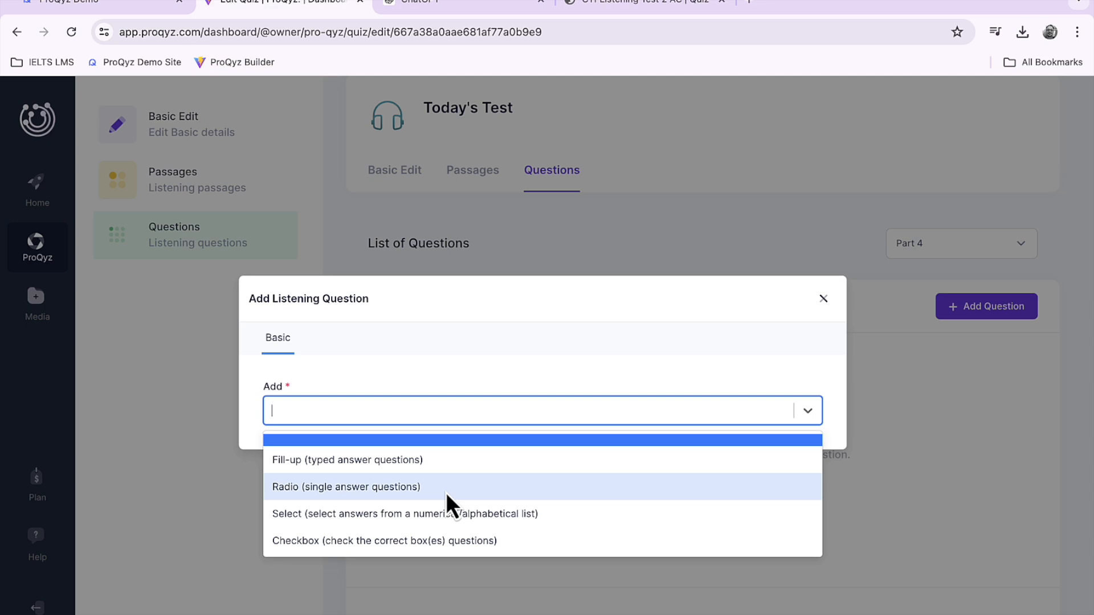
click(353, 491)
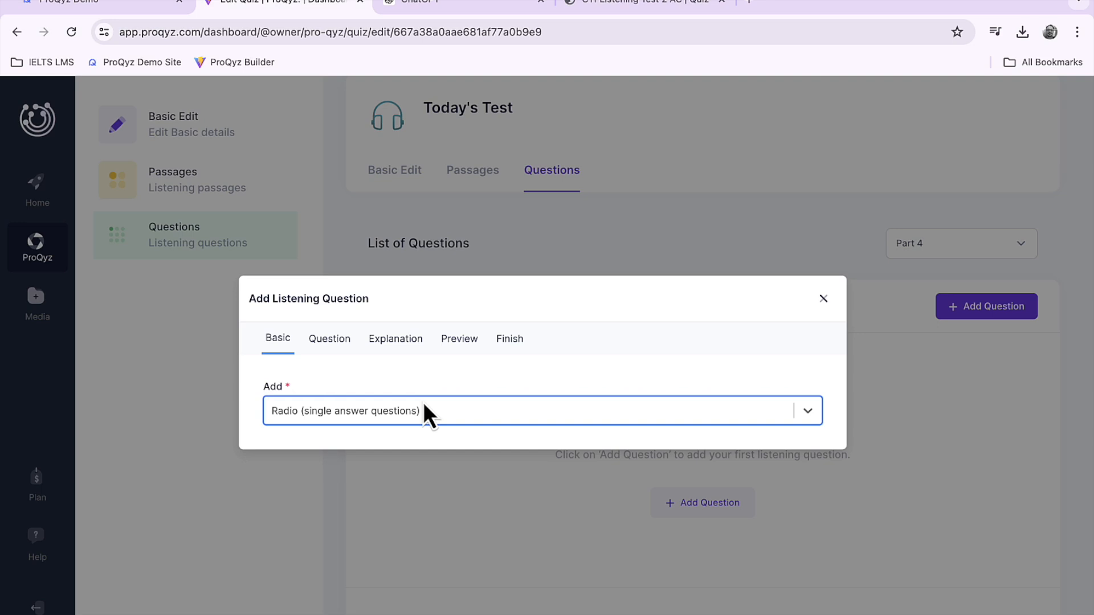
Step: Enter "Select the best answer" as the instructions in the Question section
click(329, 342)
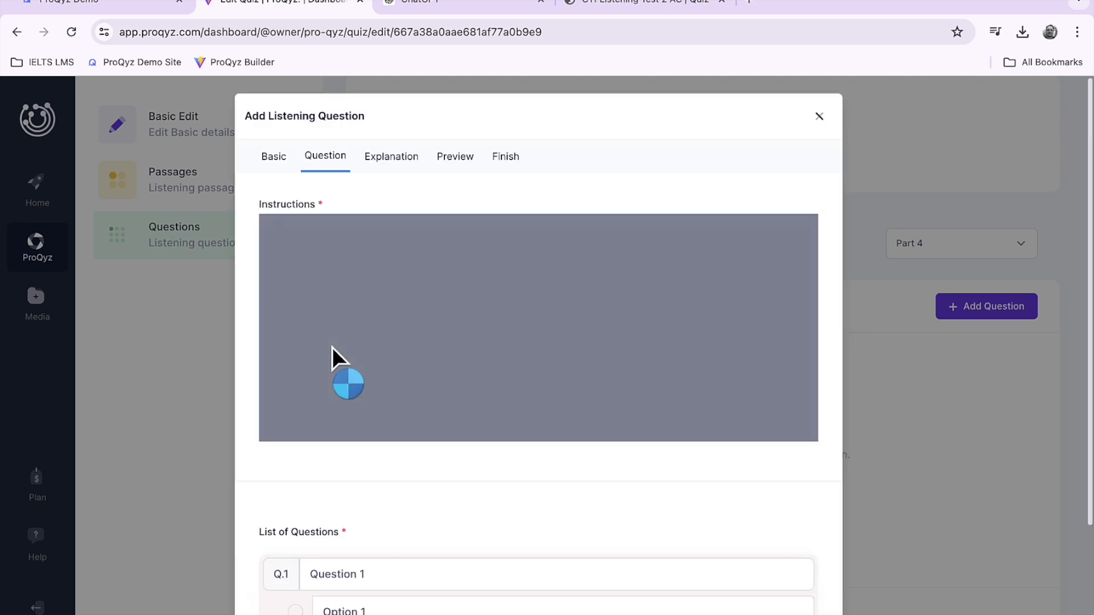
click(458, 335)
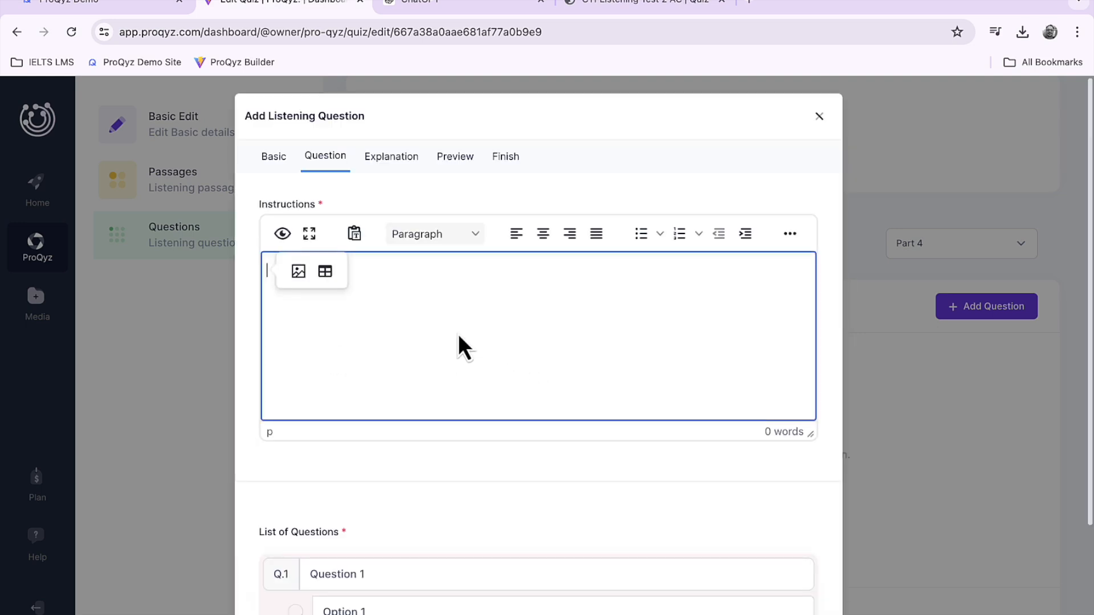
scroll(459, 335, down, 1)
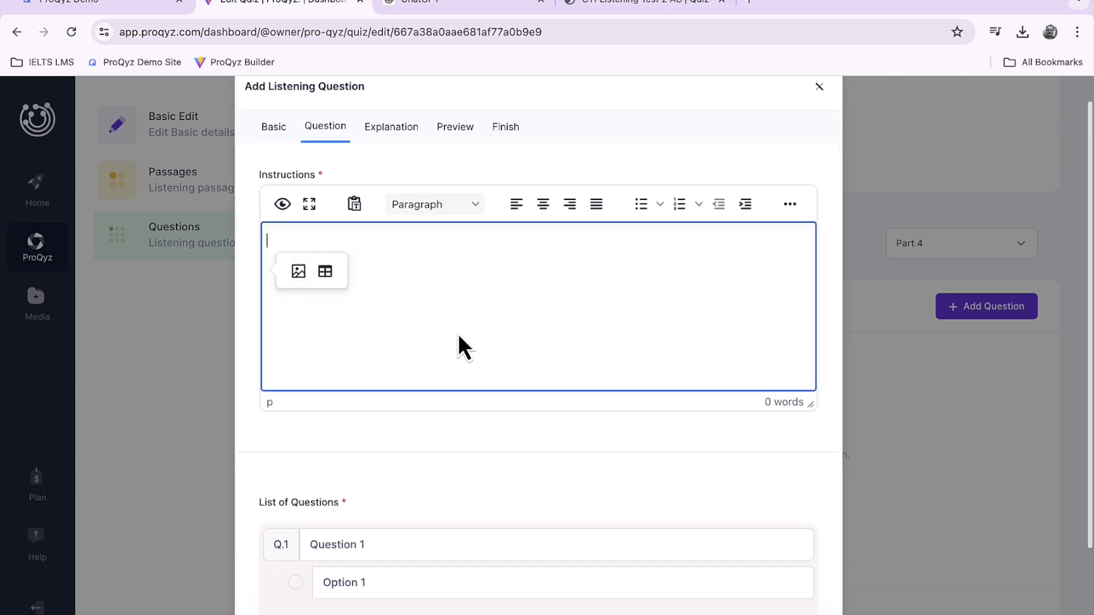
text(Select)
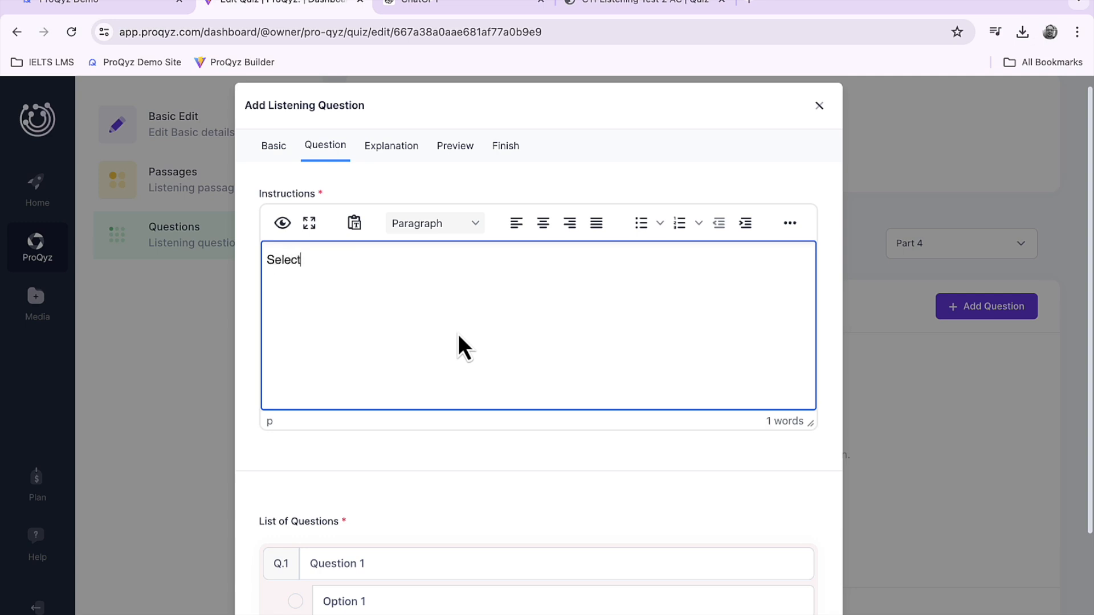
text( the best answer)
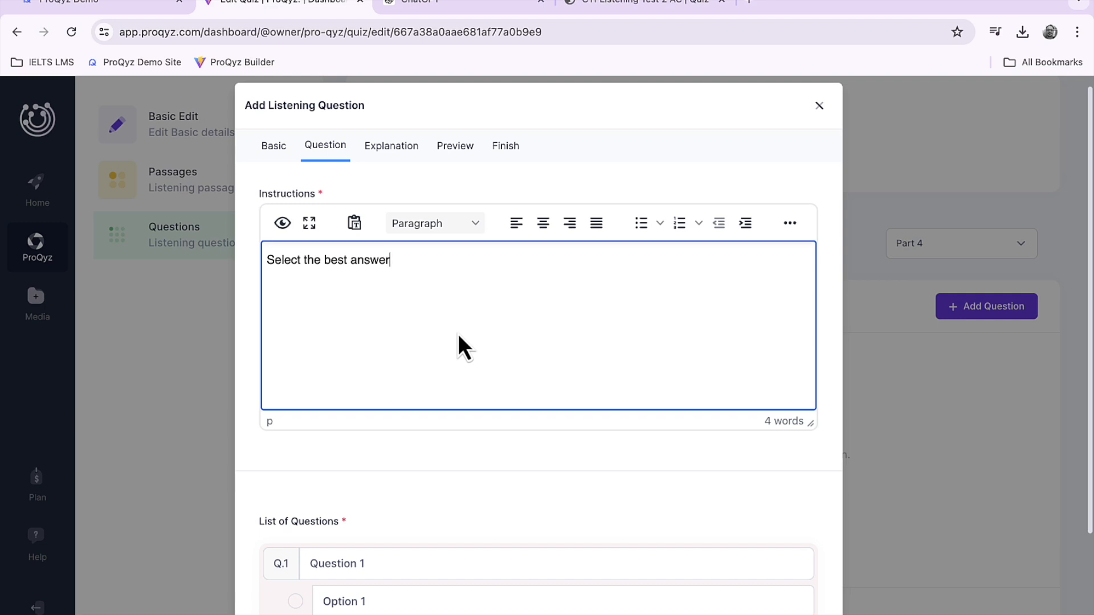
Step: Replace the placeholder text of question 1 with the copied Part 4 questions and options
scroll(464, 524, down, 3)
click(408, 424)
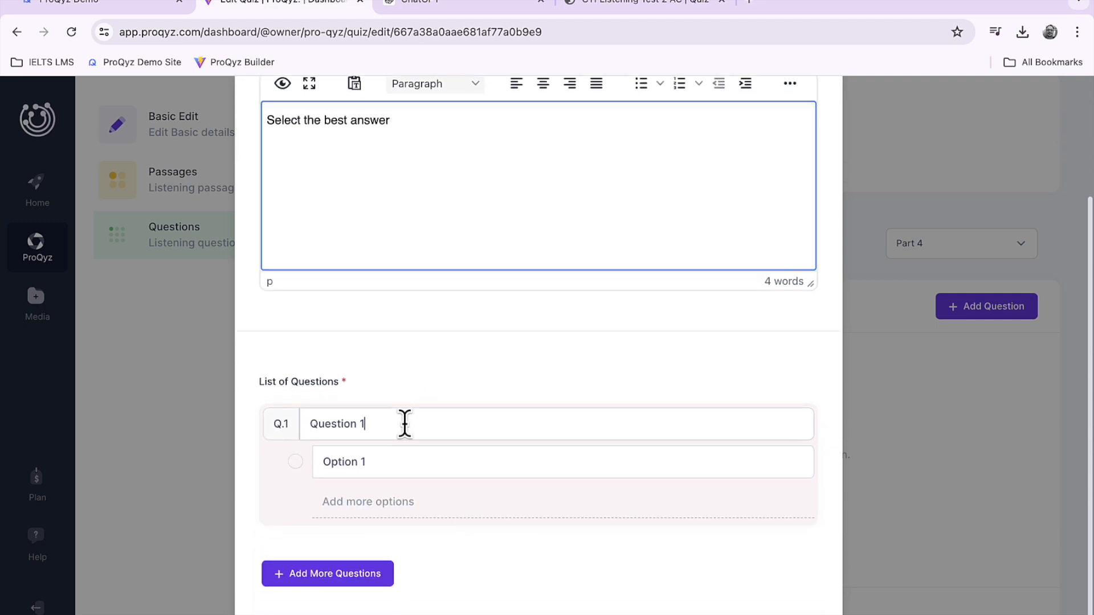
drag(403, 422, 297, 421)
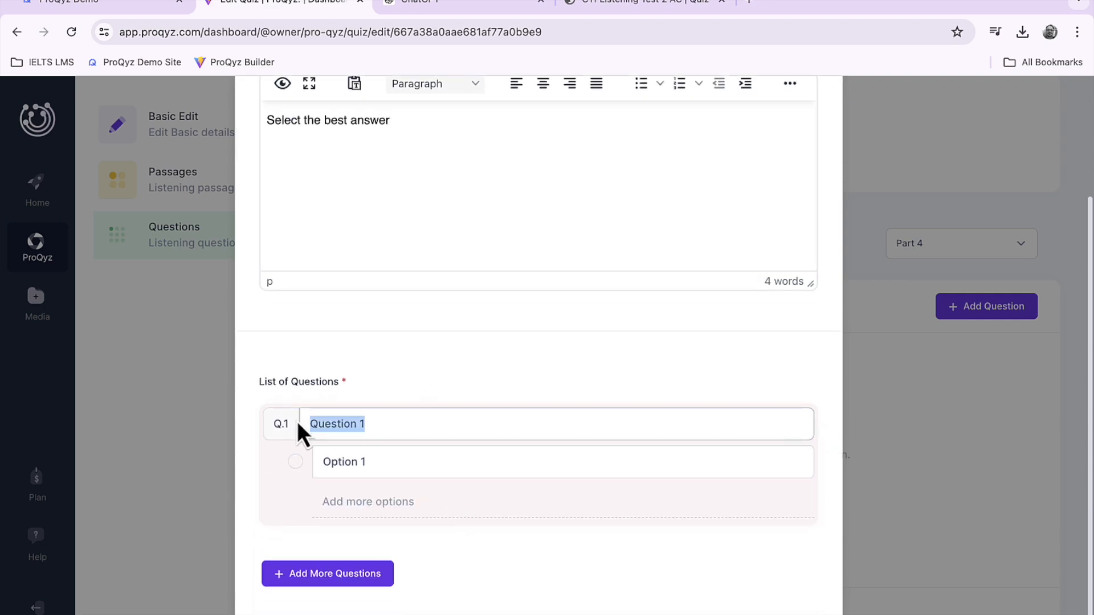
key(ctrl+v)
Step: Add Option 2 and Option 3 to question 1
click(451, 462)
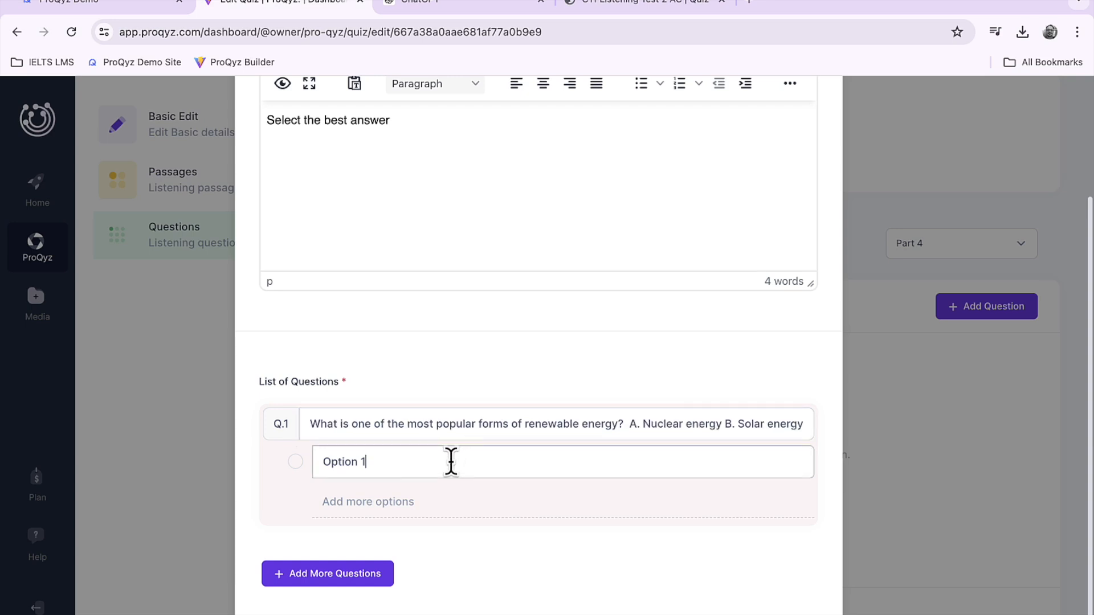
click(383, 504)
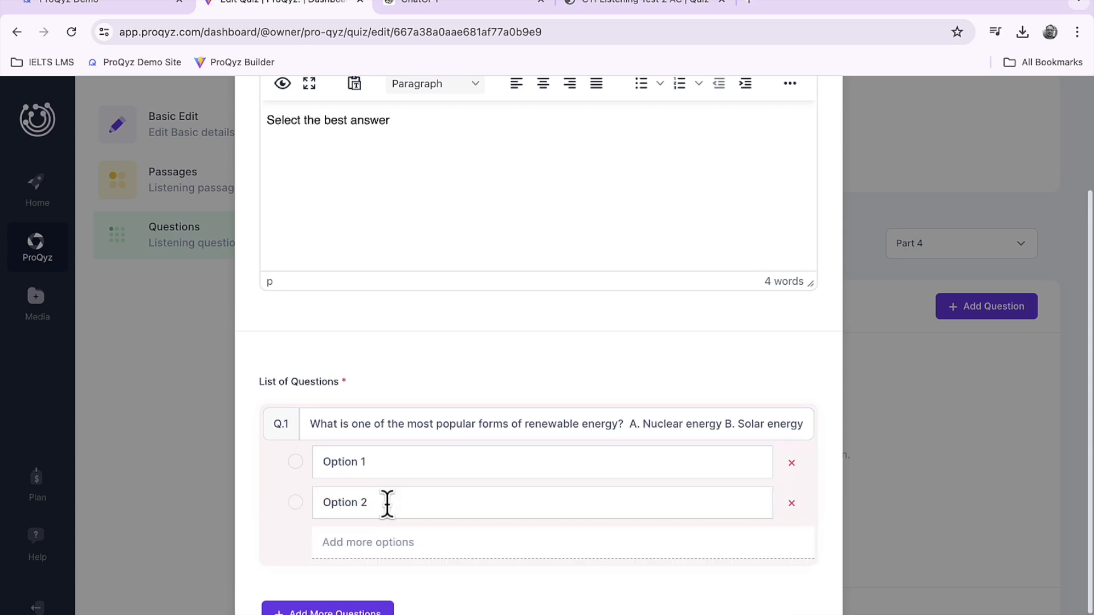
click(380, 556)
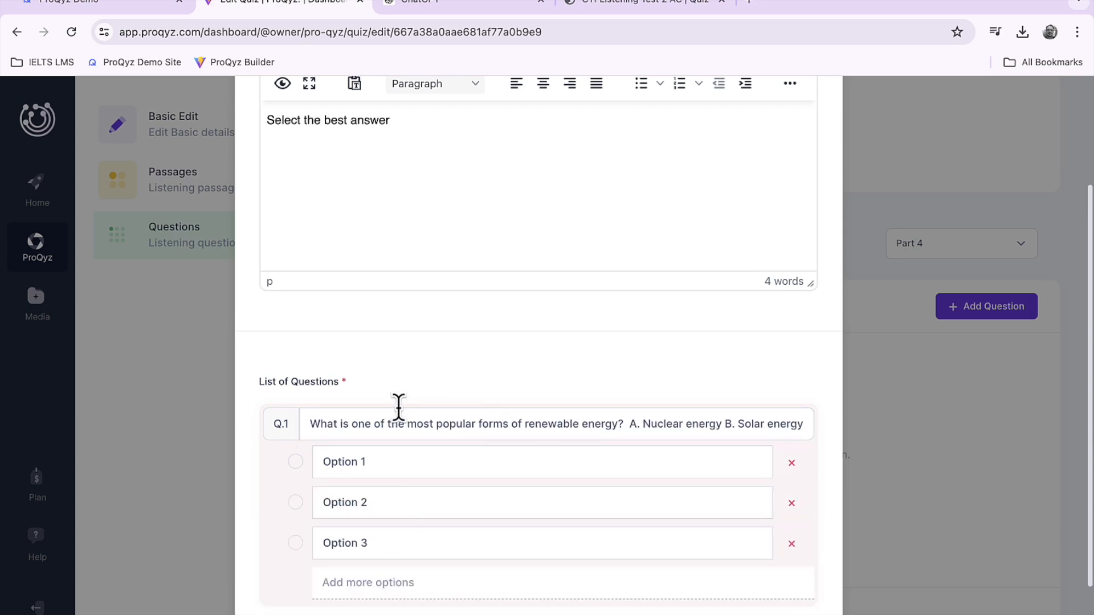
Step: Move "A. Nuclear energy" out of the question 1 text into the first option, replacing its placeholder
drag(628, 423, 720, 426)
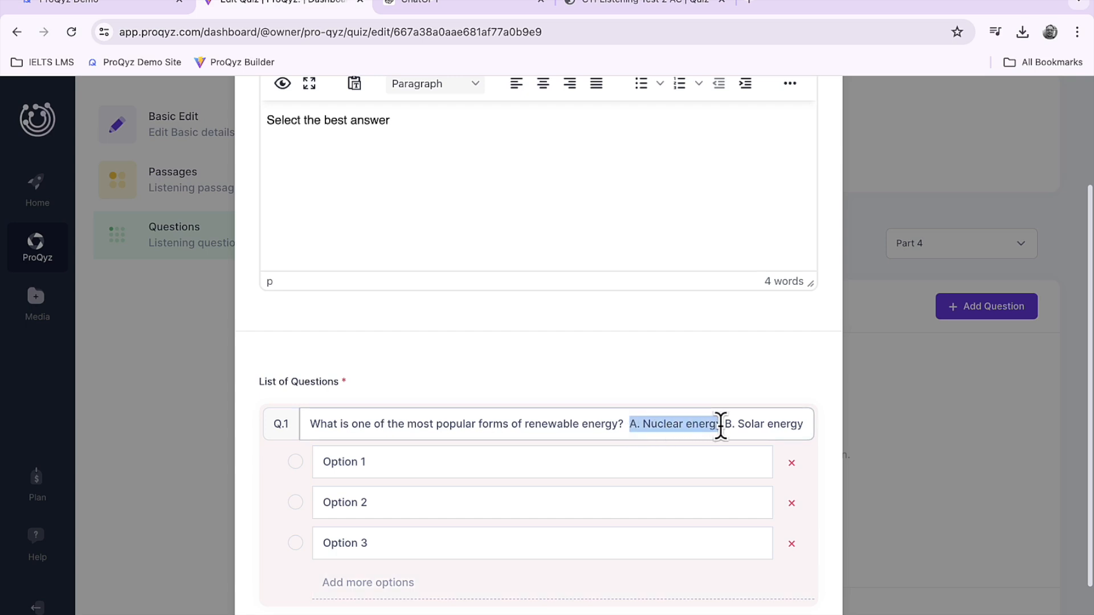
key(ctrl+x)
click(575, 454)
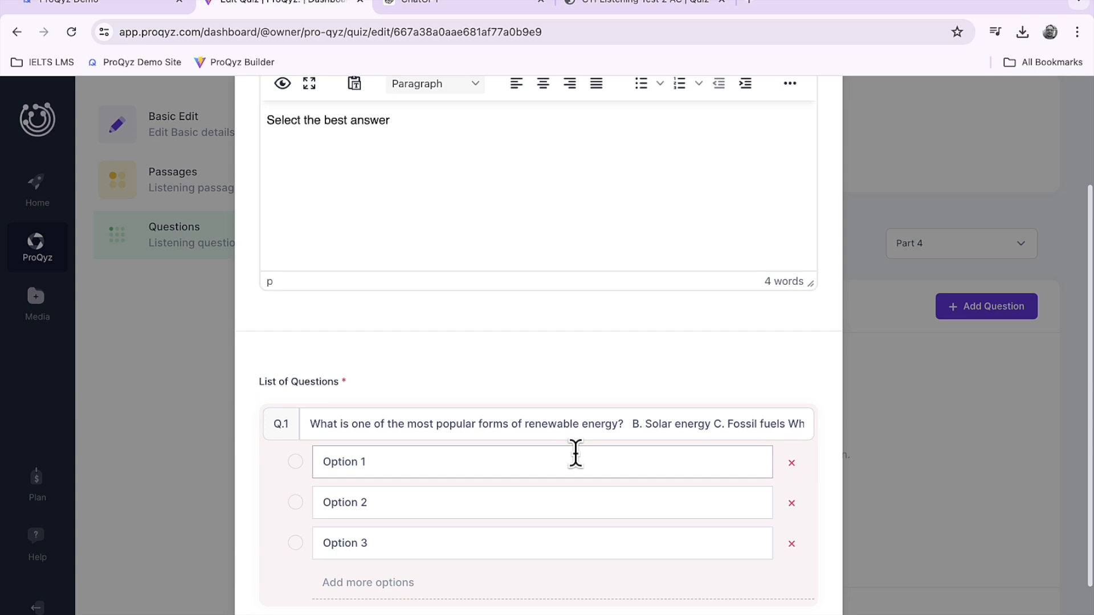
key(ctrl+v)
key(Delete)
key(Delete)
key(Delete)
key(Delete)
key(Delete)
key(Delete)
key(Delete)
key(Delete)
Step: Clear the second option's placeholder and move "B. Solar energy" from the question 1 text into it
drag(435, 505, 299, 494)
key(BackSpace)
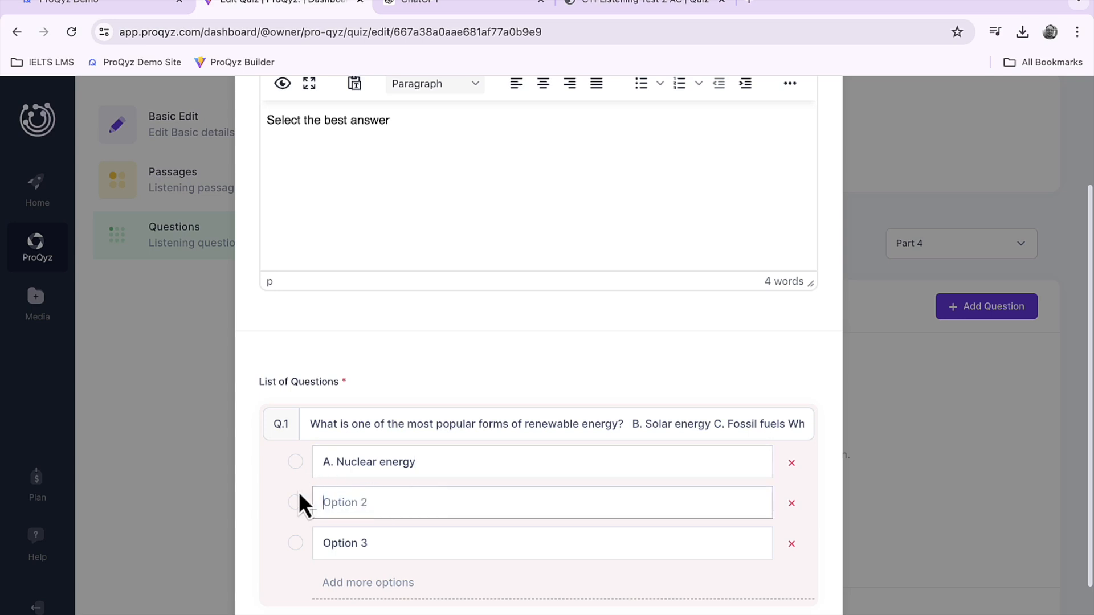
drag(632, 424, 709, 429)
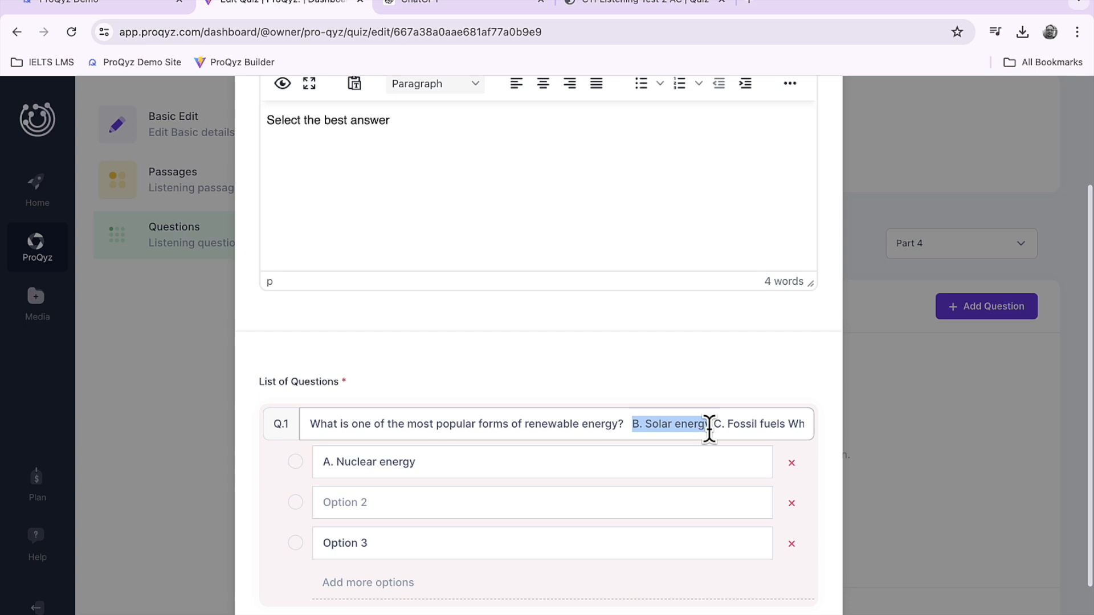
key(super+x)
click(484, 510)
key(super+v)
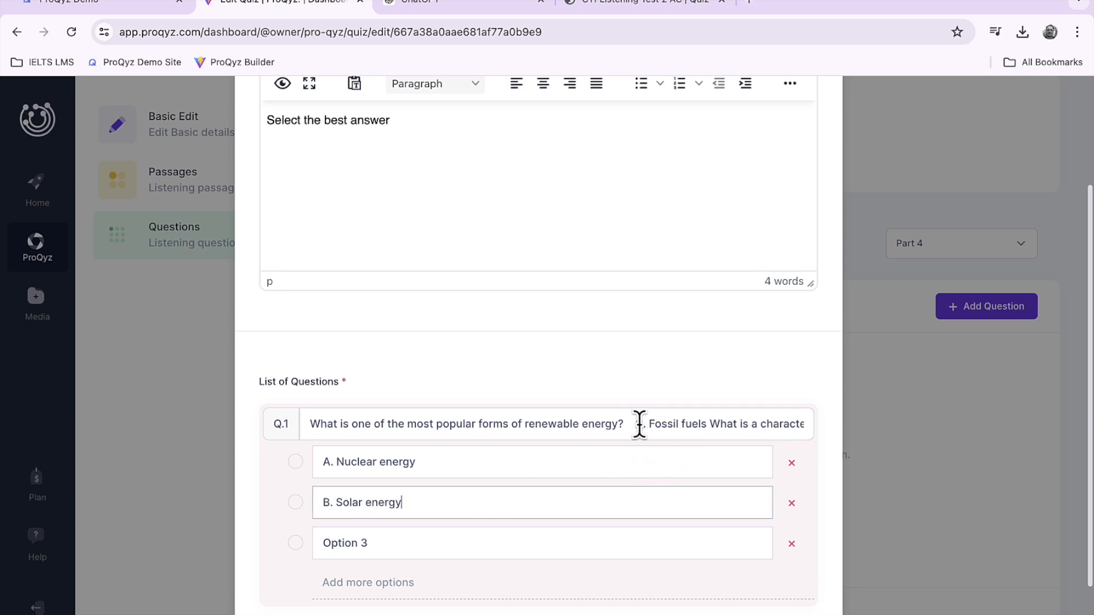
Step: Move "C. Fossil fuels" out of the question 1 text into the third option, replacing its placeholder
drag(637, 424, 705, 426)
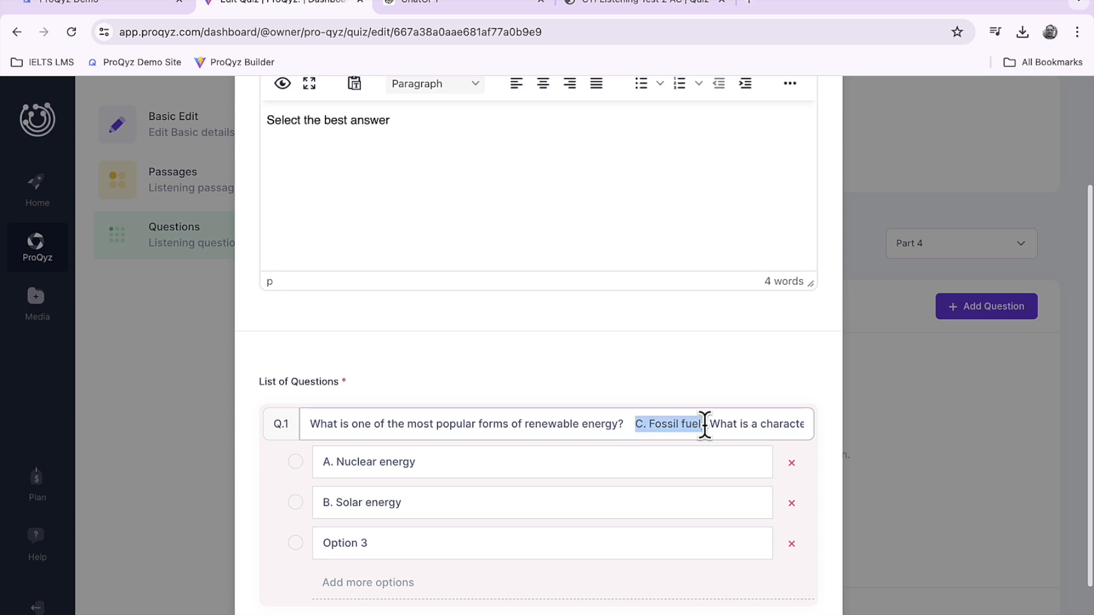
key(super+x)
drag(456, 542, 311, 539)
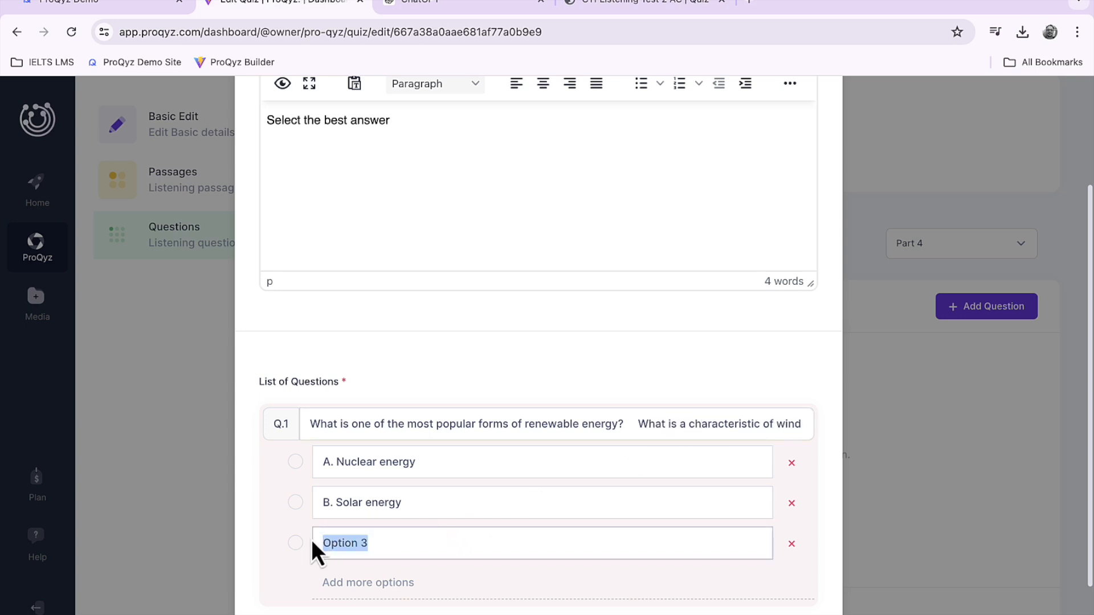
key(super+v)
Step: Remove the letter prefixes from question 1's options, leaving "Nuclear energy", "Solar energy" and "Fossil fuels"
click(336, 546)
key(BackSpace)
key(BackSpace)
key(BackSpace)
click(334, 505)
key(BackSpace)
key(BackSpace)
key(BackSpace)
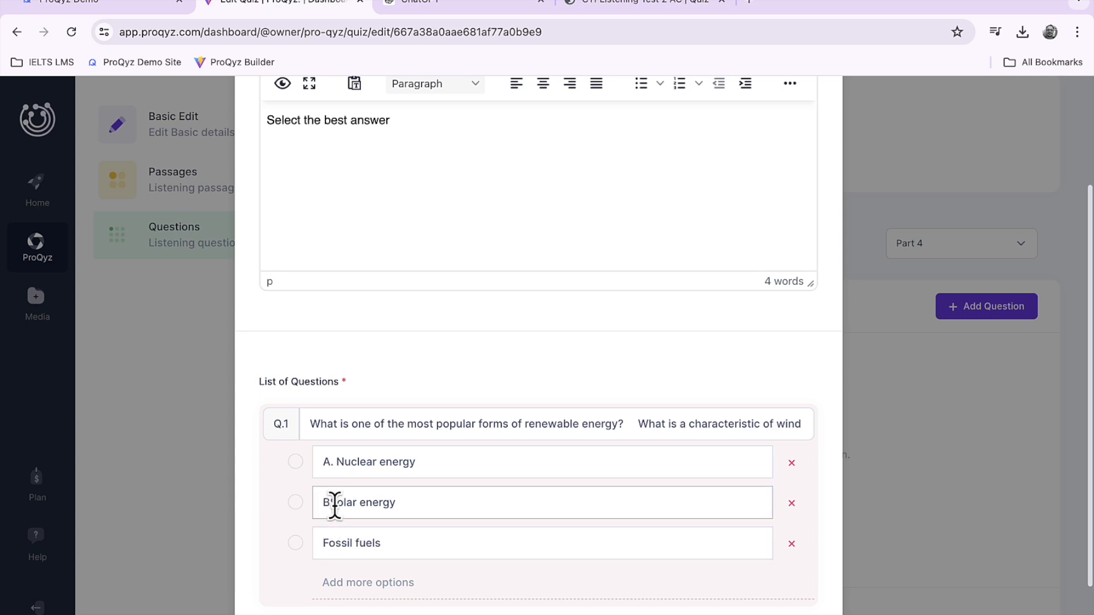
click(335, 462)
key(BackSpace)
key(BackSpace)
key(BackSpace)
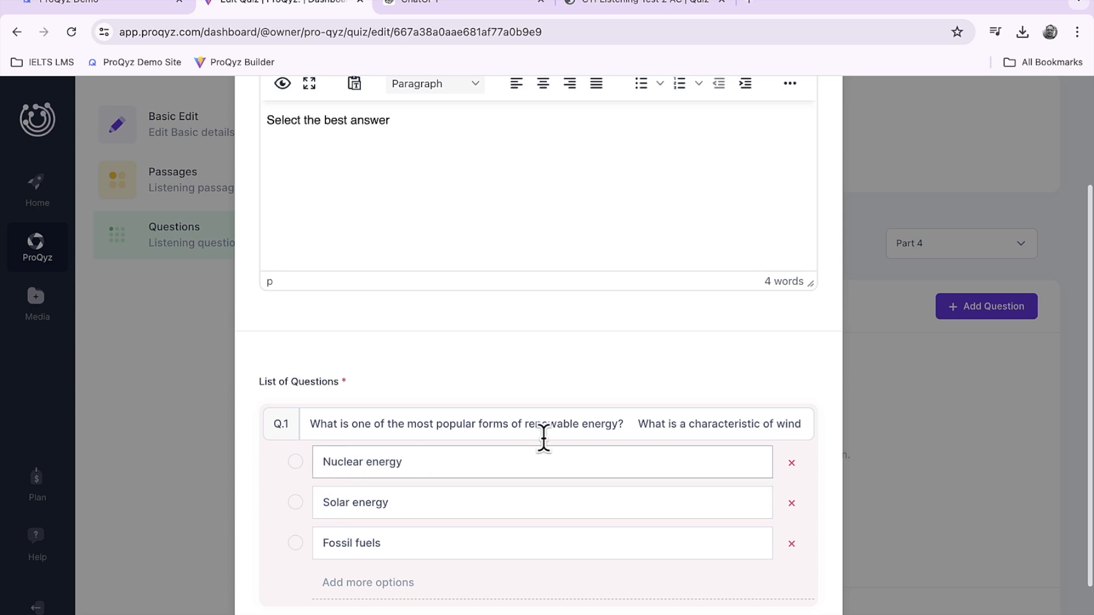
Step: Cut the wind energy question and its options out of the question 1 text, keeping only "What is one of the most popular forms of renewable energy?"
click(624, 424)
key(End)
key(ctrl+a)
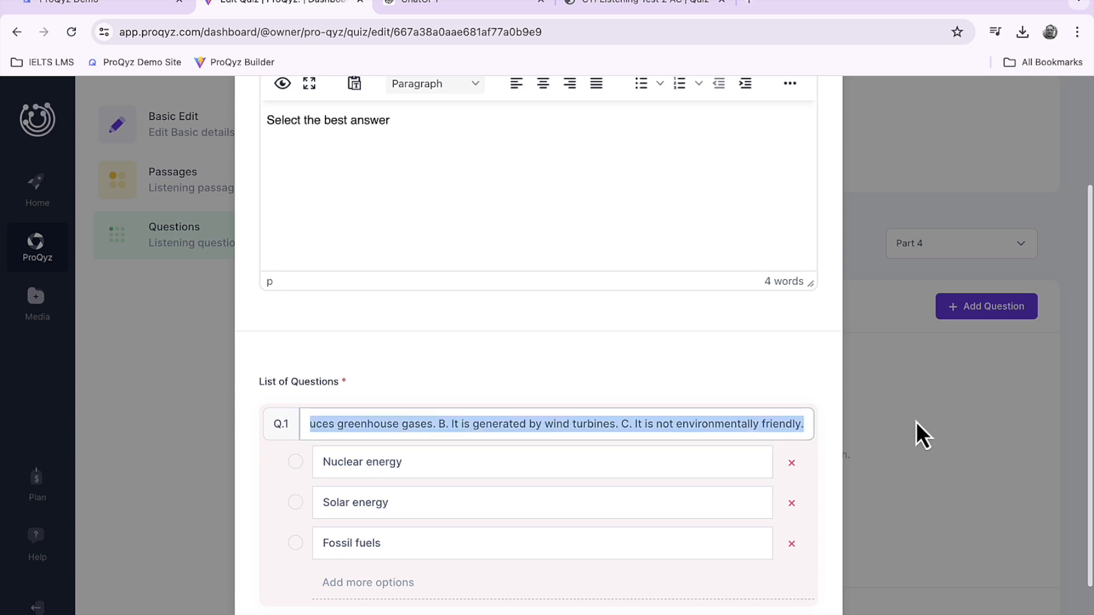
key(ctrl+v)
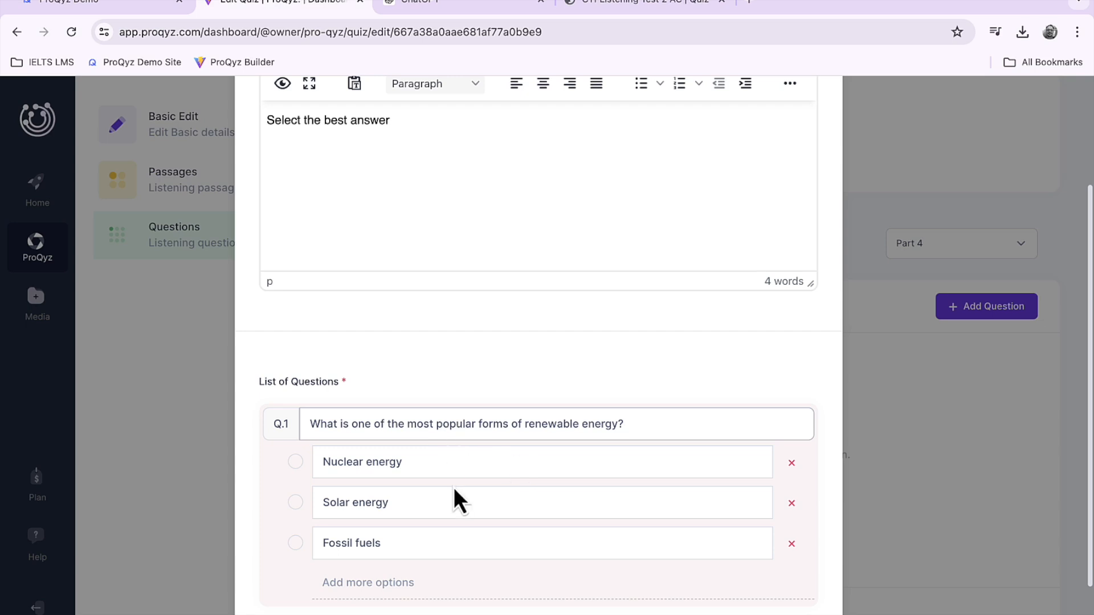
Step: Add a second question and replace its placeholder text with the cut wind energy question and options
scroll(453, 488, down, 2)
click(349, 571)
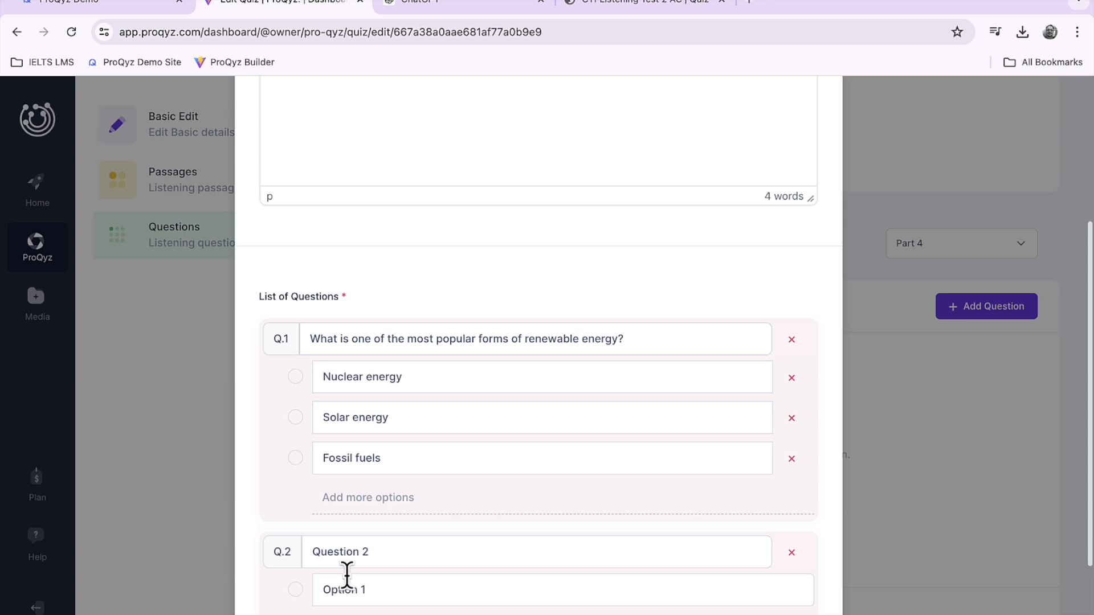
click(365, 552)
drag(368, 551, 314, 552)
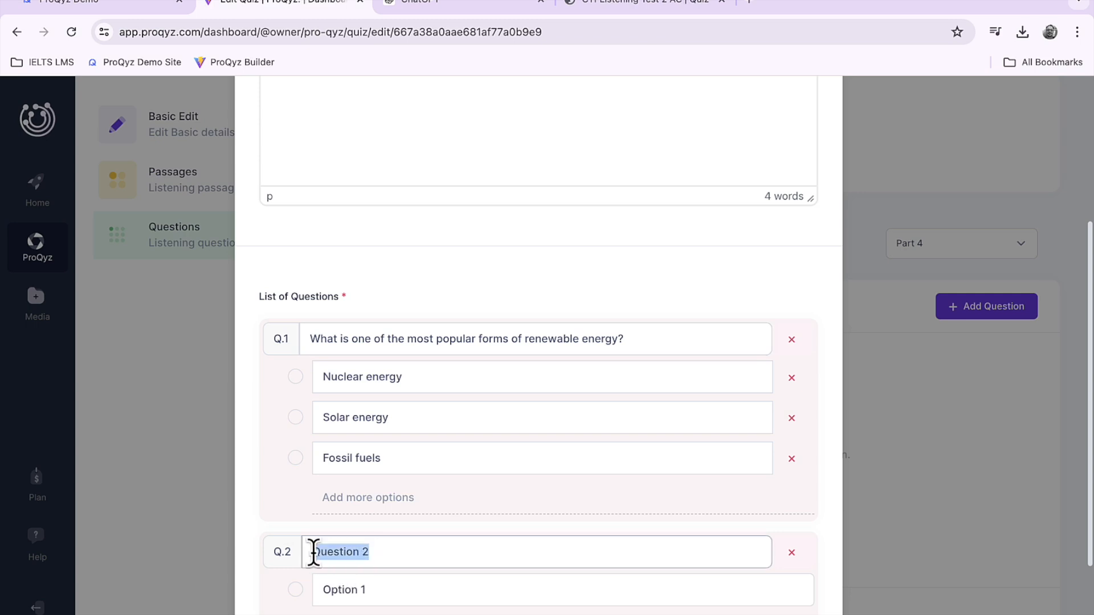
key(ctrl+v)
Step: Move "A. It produces greenhouse gases" out of the question 2 text into its first option, replacing the placeholder
click(439, 551)
key(Home)
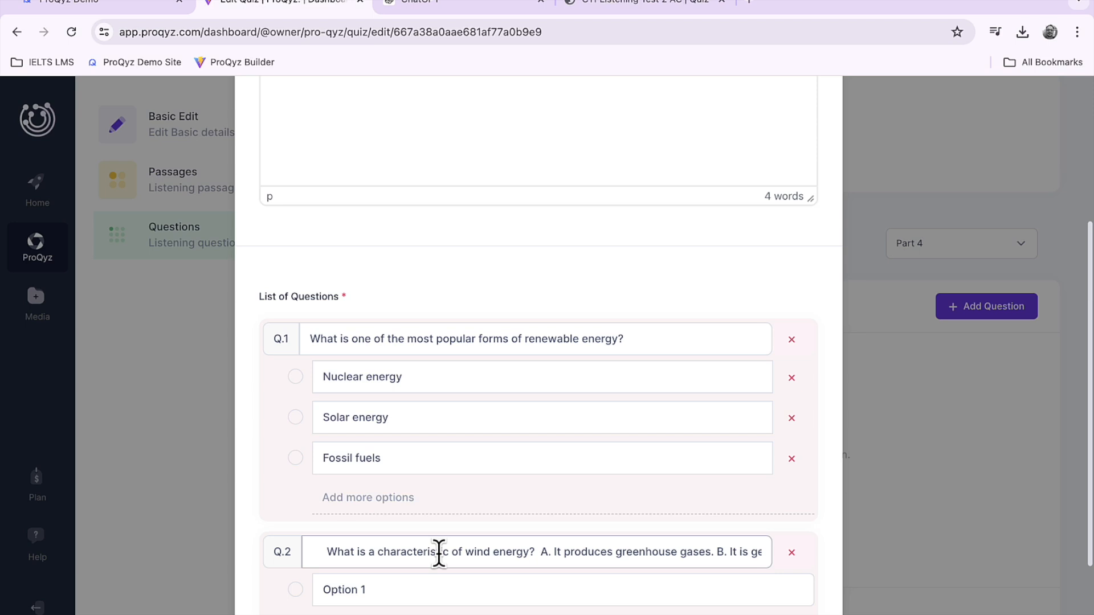
scroll(439, 553, right, 2)
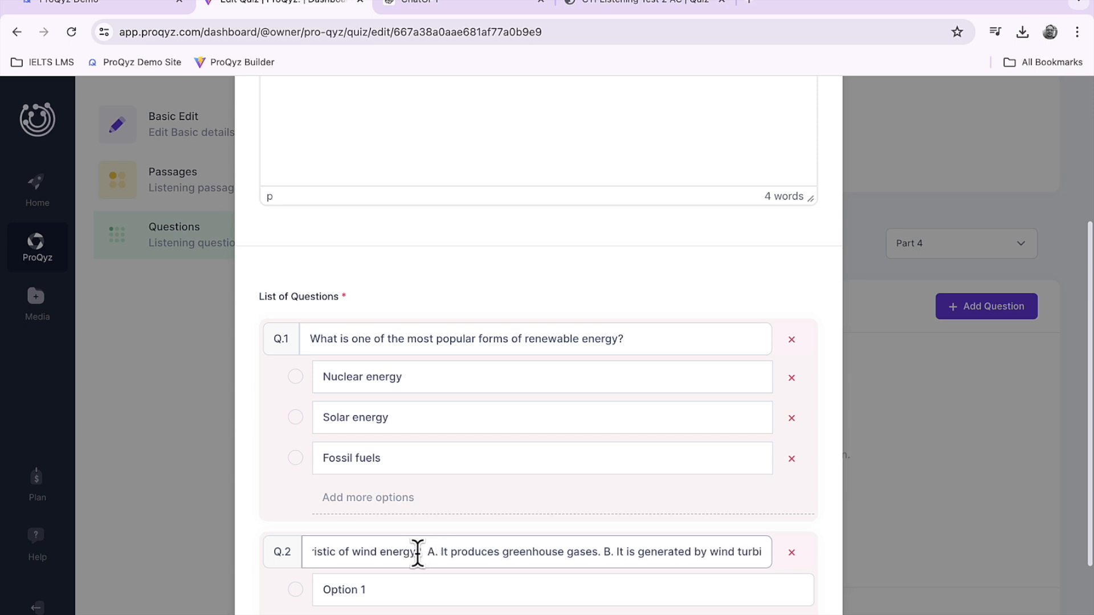
drag(427, 552, 598, 553)
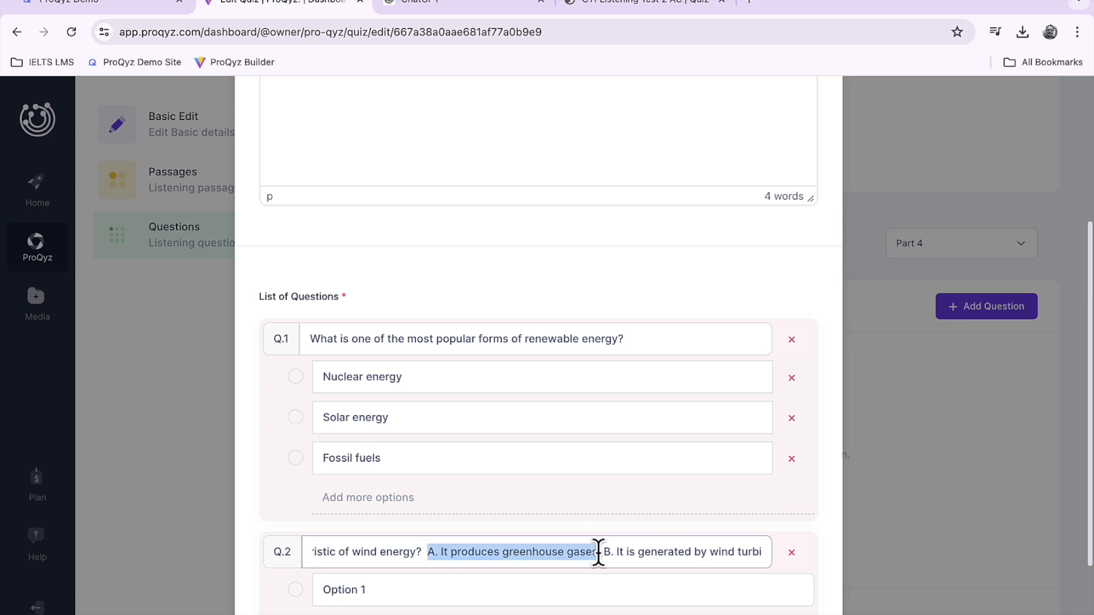
key(BackSpace)
scroll(513, 557, down, 2)
drag(430, 492, 268, 507)
key(ctrl+v)
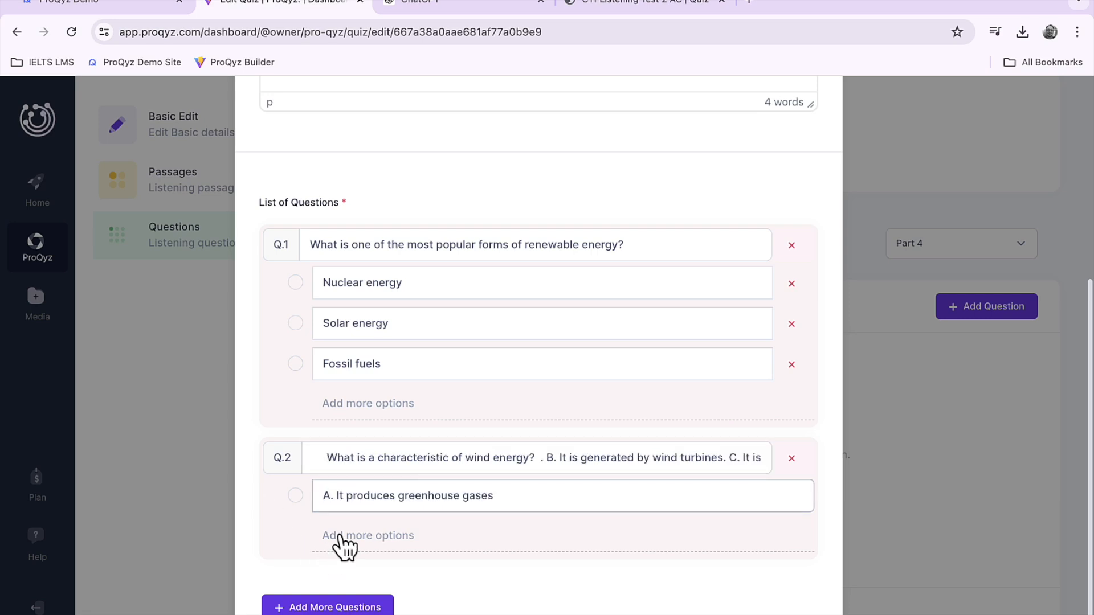
Step: Add two more options to question 2 and move "B. It is generated by wind turbines." from the question text into the second option
click(337, 538)
click(362, 578)
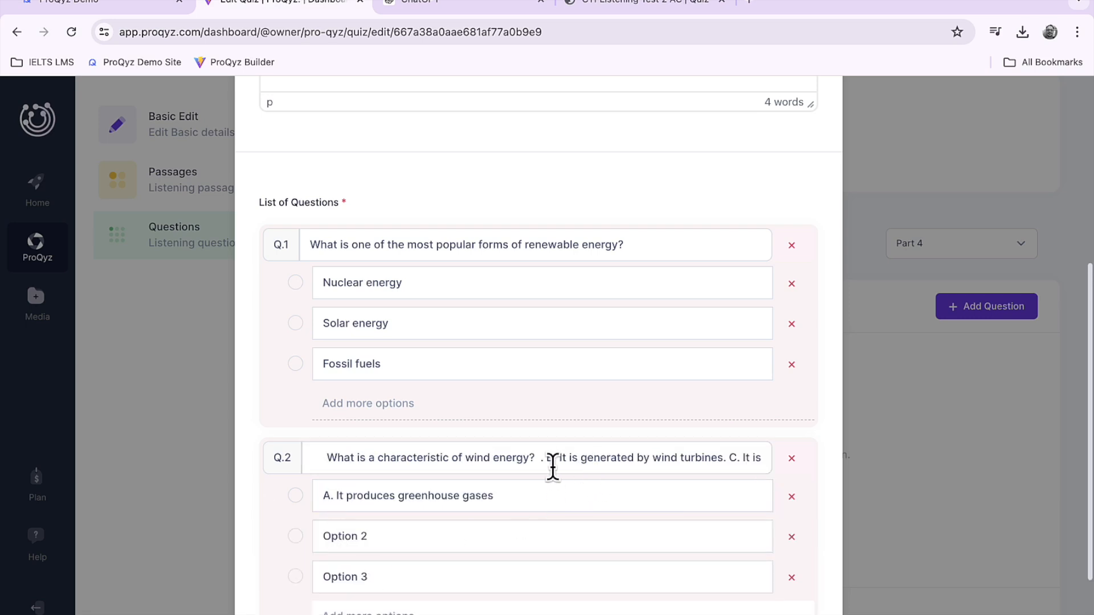
drag(548, 458, 725, 459)
key(ctrl+x)
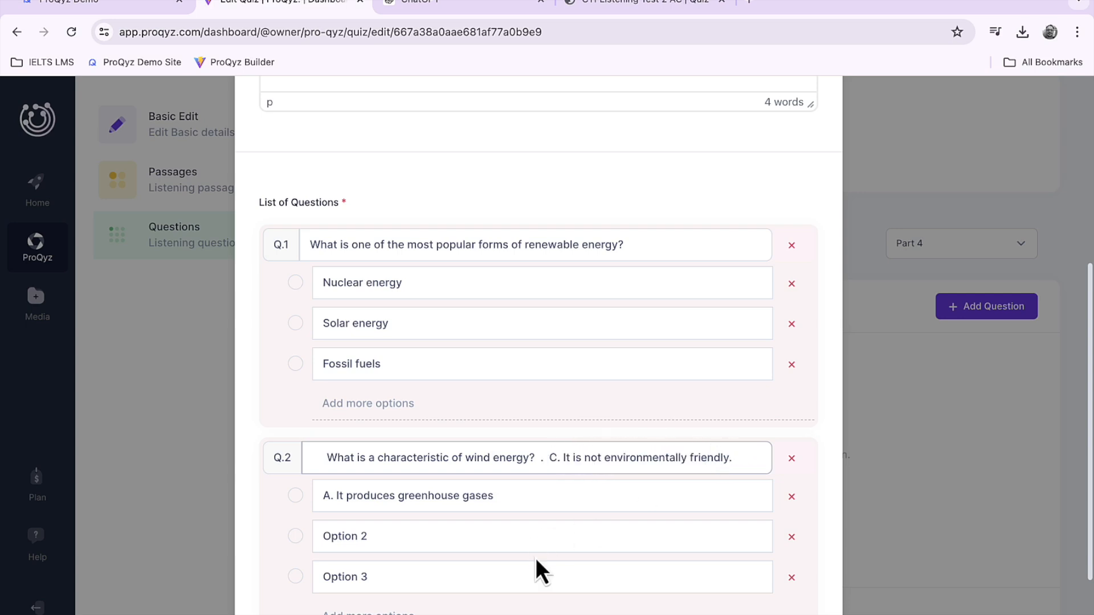
click(388, 537)
drag(355, 539, 310, 537)
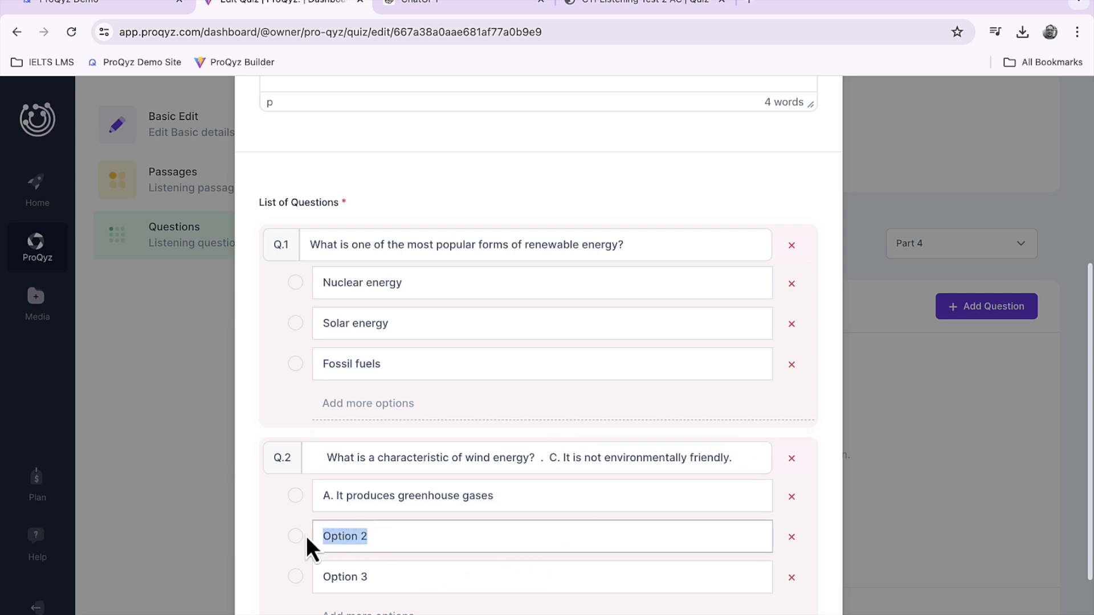
key(ctrl+v)
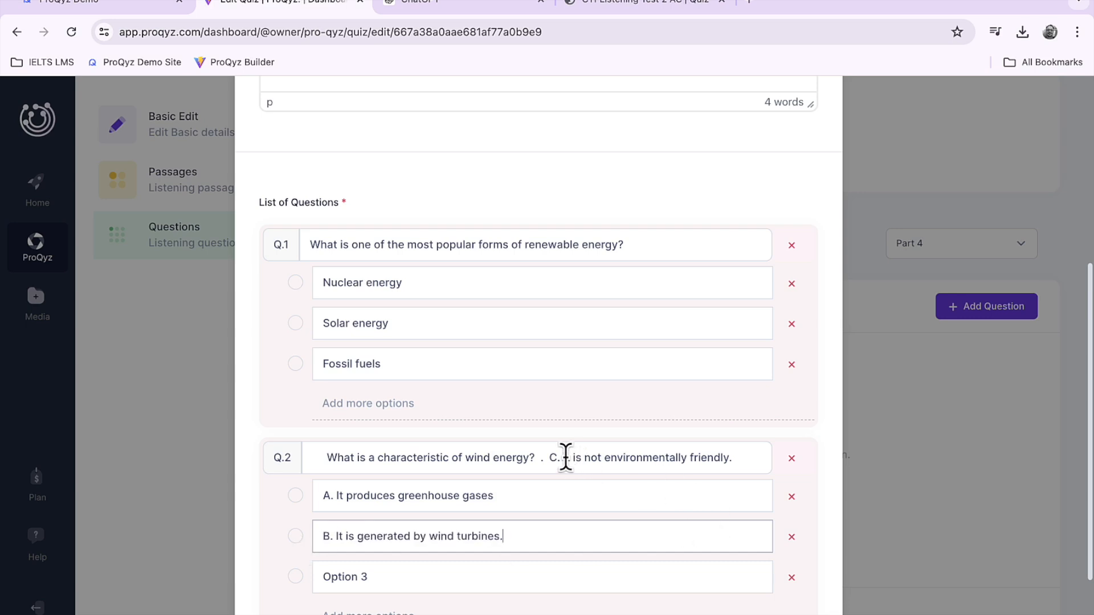
Step: Move "It is not environmentally friendly." out of the question 2 text into the third option, replacing its placeholder
drag(563, 458, 736, 457)
key(ctrl+x)
click(465, 576)
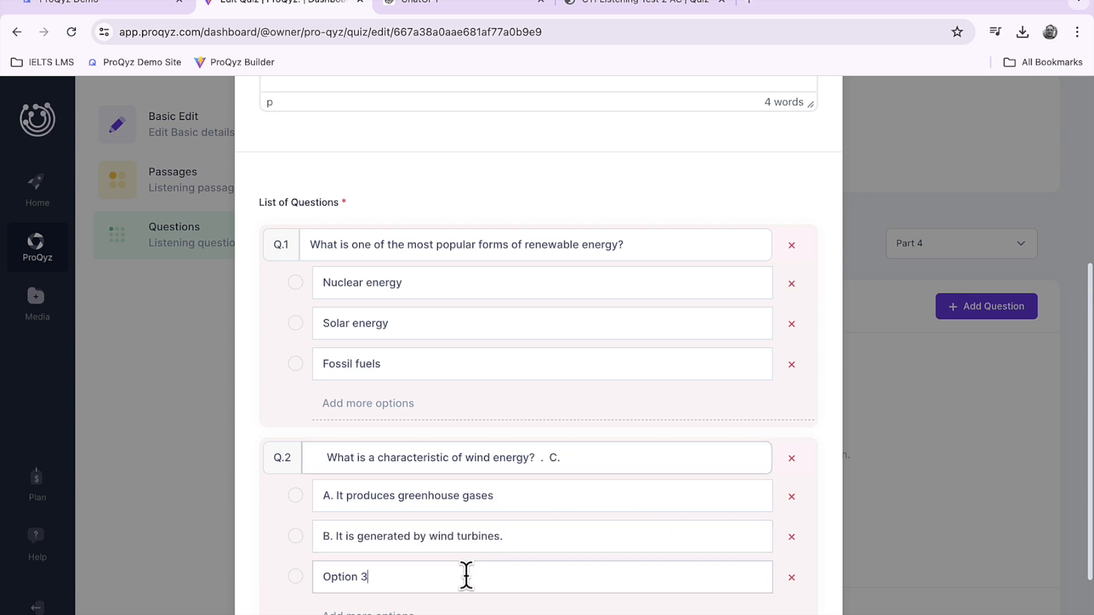
drag(371, 576, 309, 579)
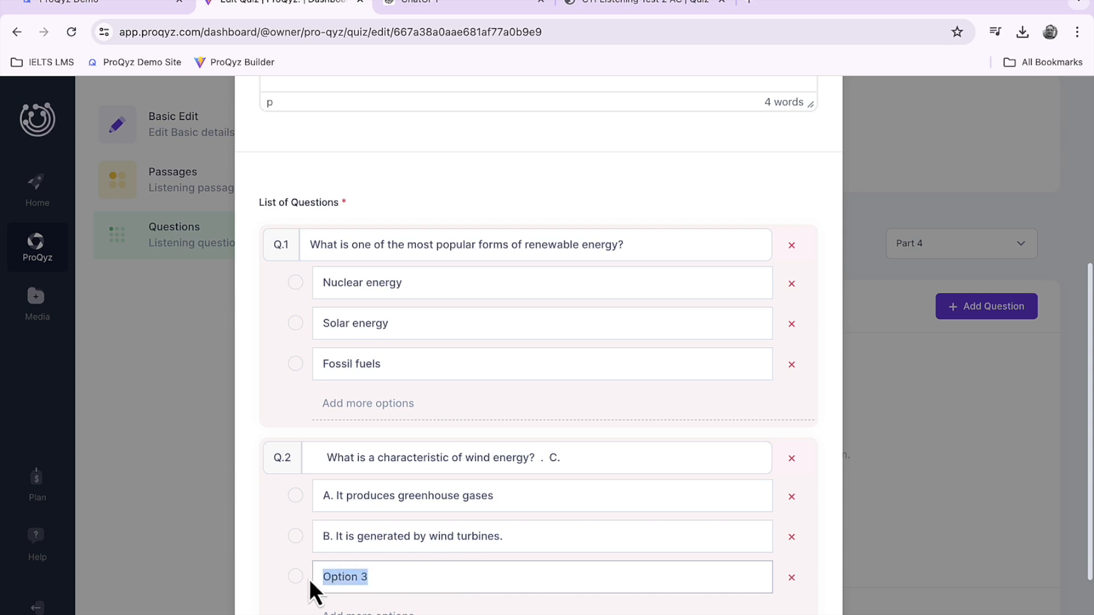
key(ctrl+v)
Step: Remove the "B." and "A." letter prefixes from question 2's second and first options
click(333, 534)
key(BackSpace)
key(BackSpace)
key(BackSpace)
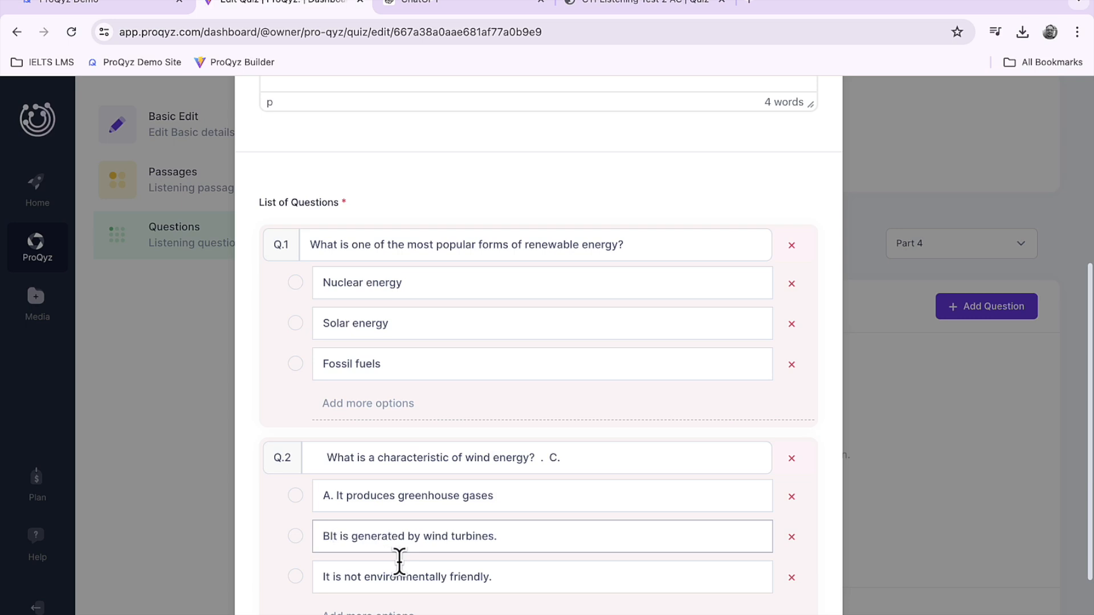
click(337, 496)
key(BackSpace)
key(BackSpace)
key(BackSpace)
key(BackSpace)
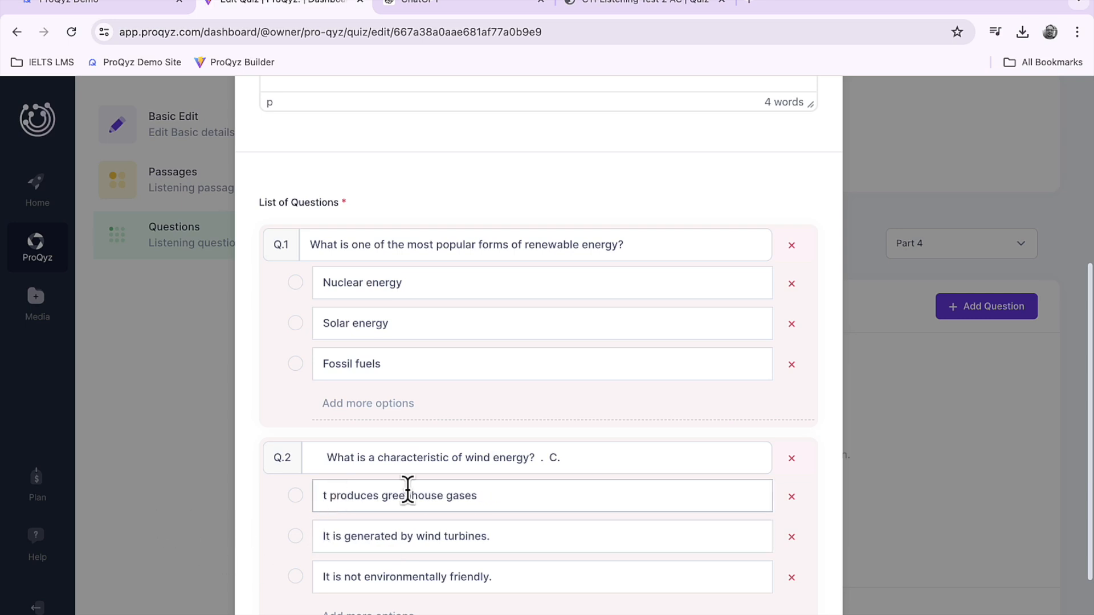
Step: Delete the leftover ". C." from the question 2 text and restore the missing initial "I" in its first option
click(572, 456)
key(BackSpace)
key(BackSpace)
key(BackSpace)
key(BackSpace)
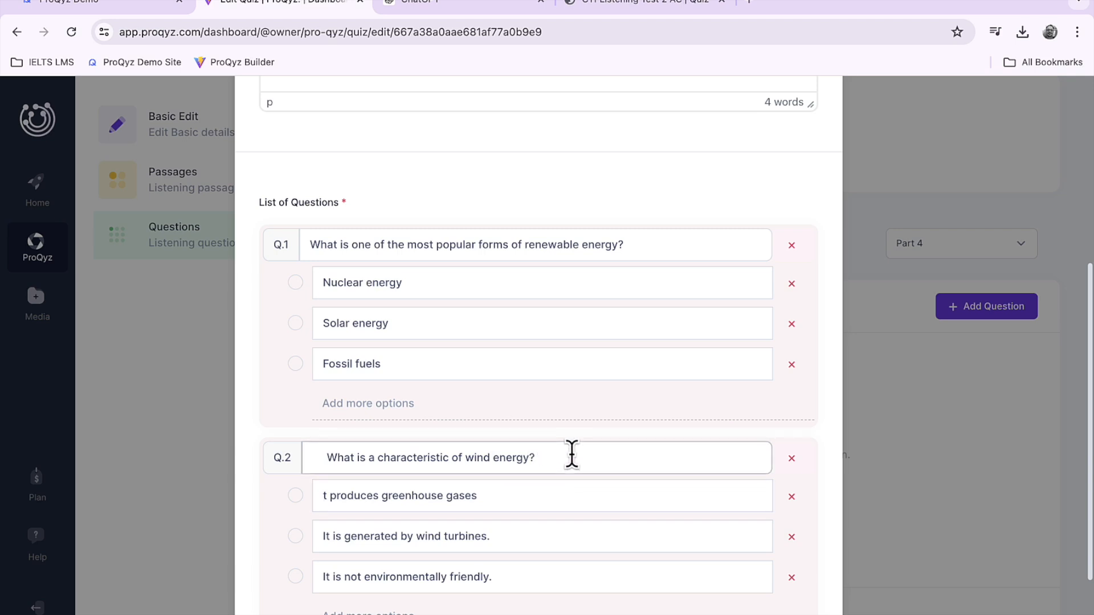
click(320, 499)
text(I)
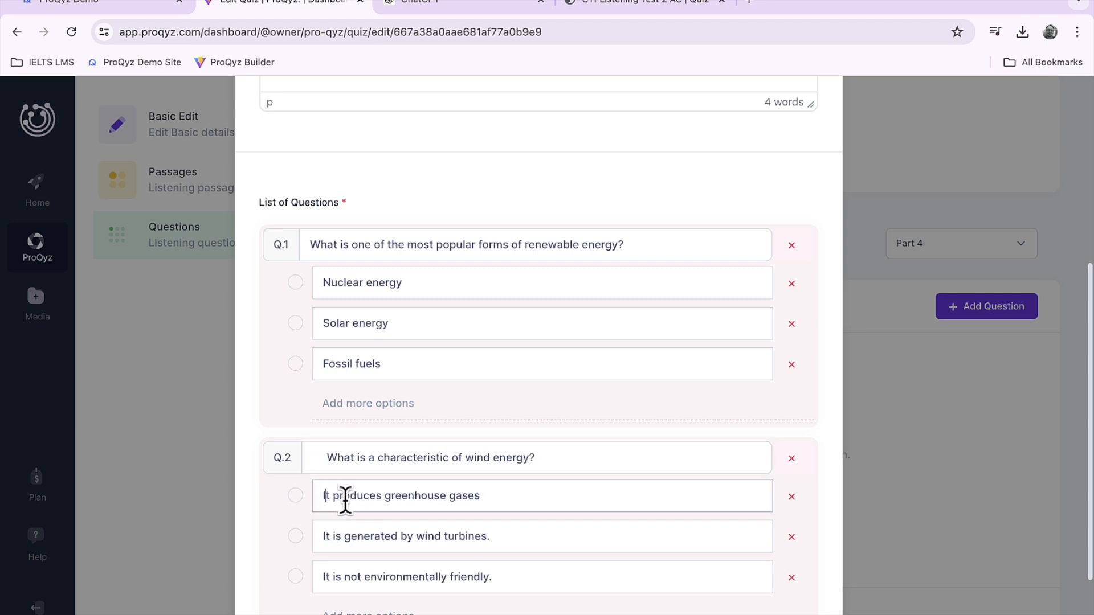
Step: Switch to ChatGPT and copy the two Part 4 explanations about solar and wind energy
click(445, 5)
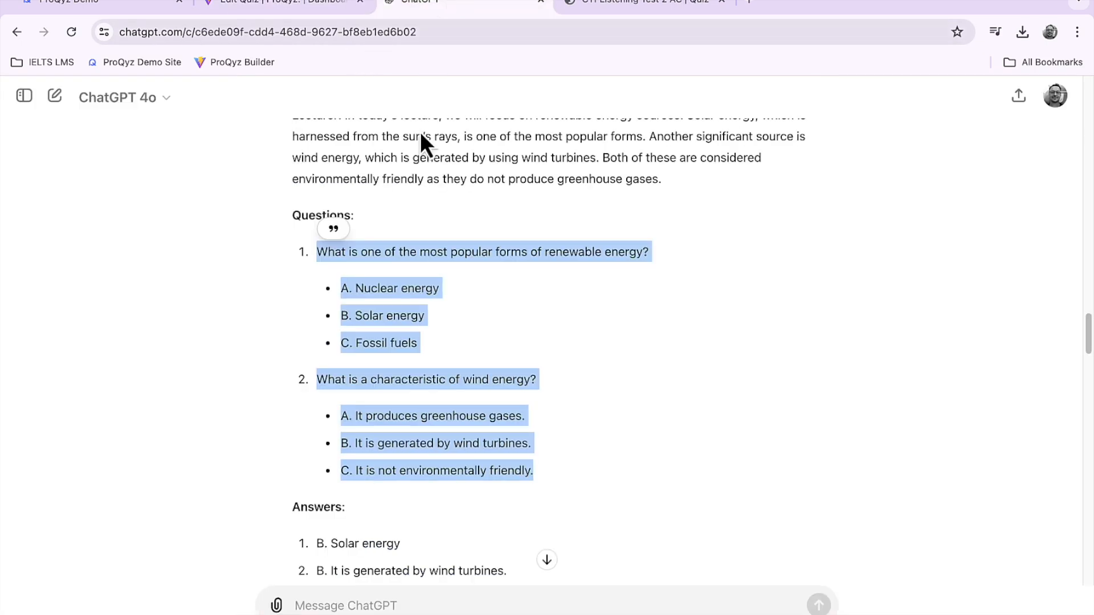
scroll(598, 440, down, 4)
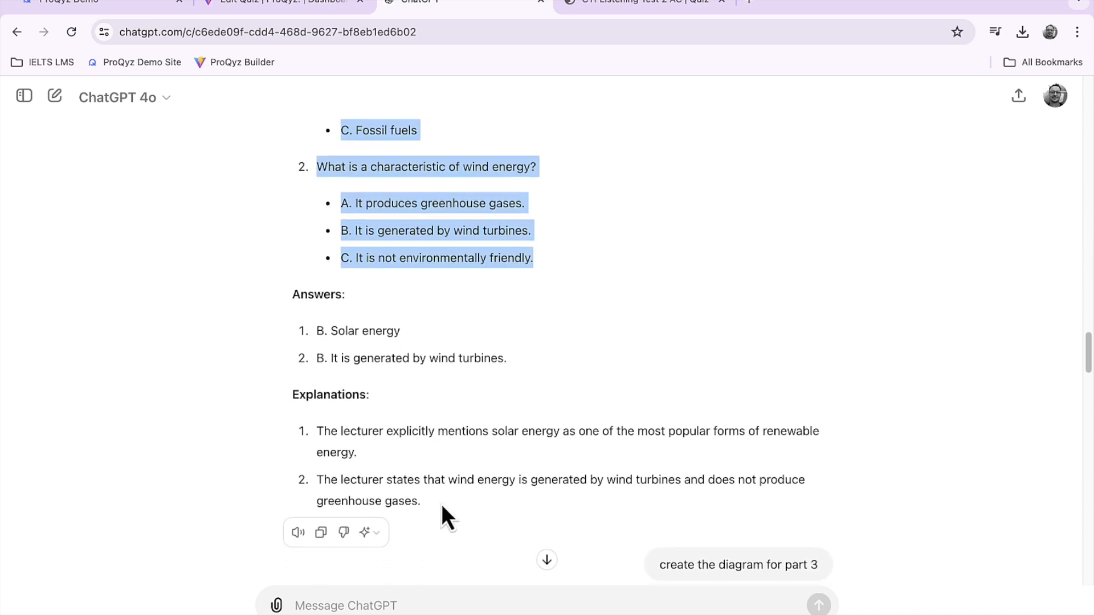
drag(443, 505, 301, 333)
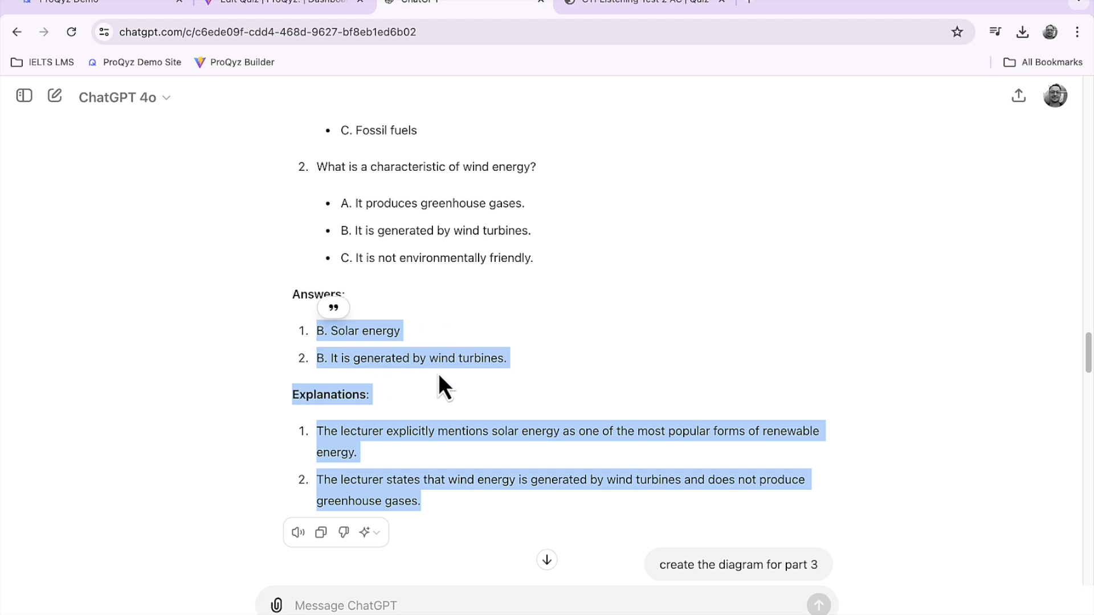
click(433, 498)
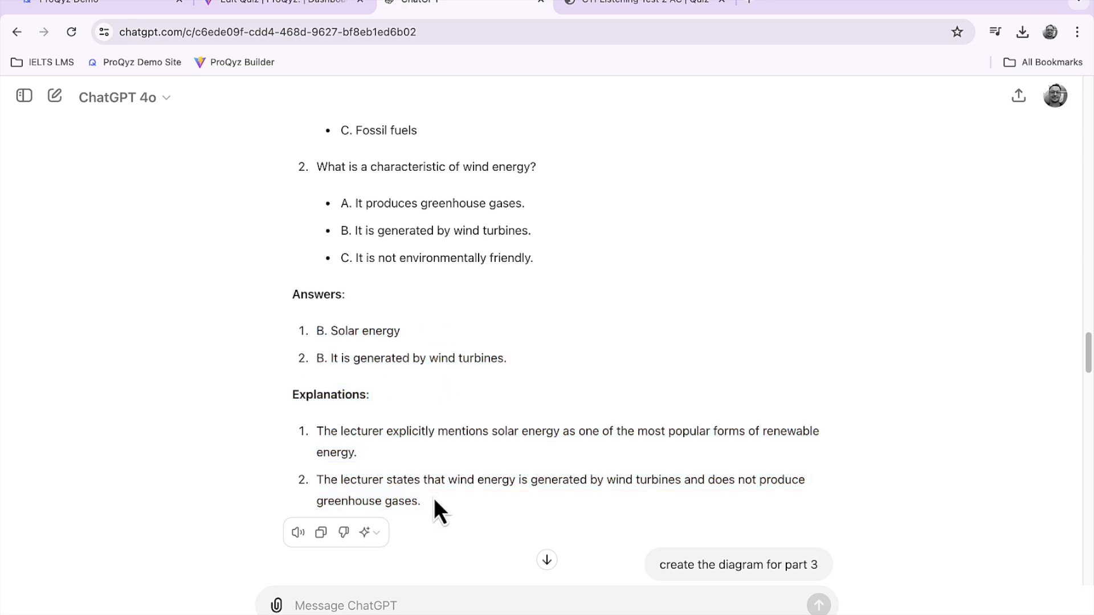
drag(432, 509, 328, 445)
mouse_move(424, 504)
mouse_down()
mouse_move(363, 478)
mouse_move(422, 495)
mouse_move(337, 445)
mouse_move(331, 425)
mouse_move(410, 472)
mouse_move(442, 506)
mouse_up()
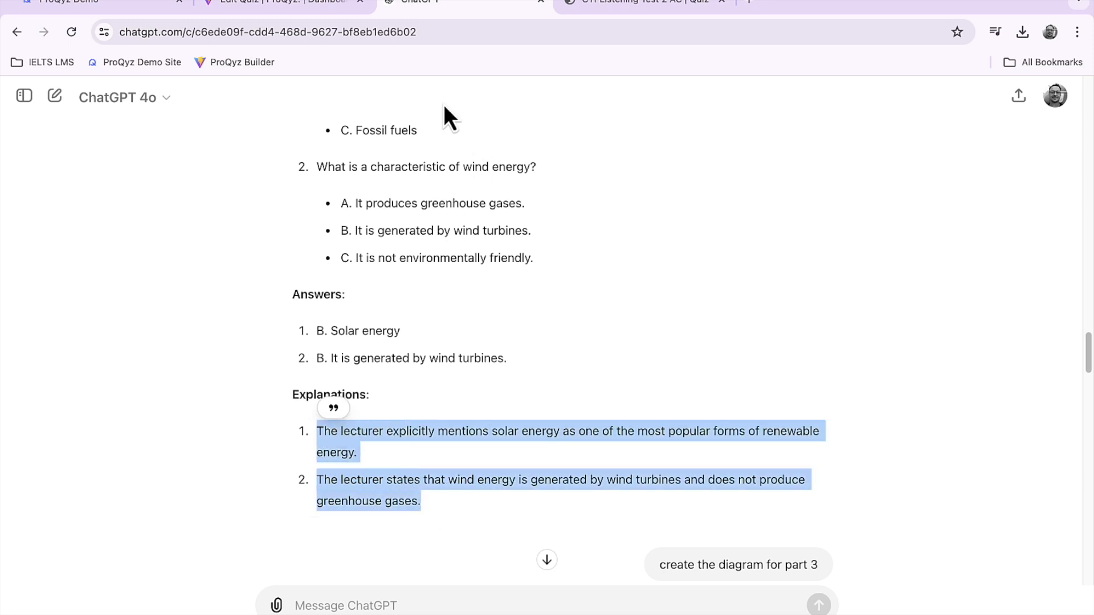
Step: Return to the ProQyz quiz and mark "Solar energy" and "It is generated by wind turbines." as the correct answers
click(302, 9)
click(296, 323)
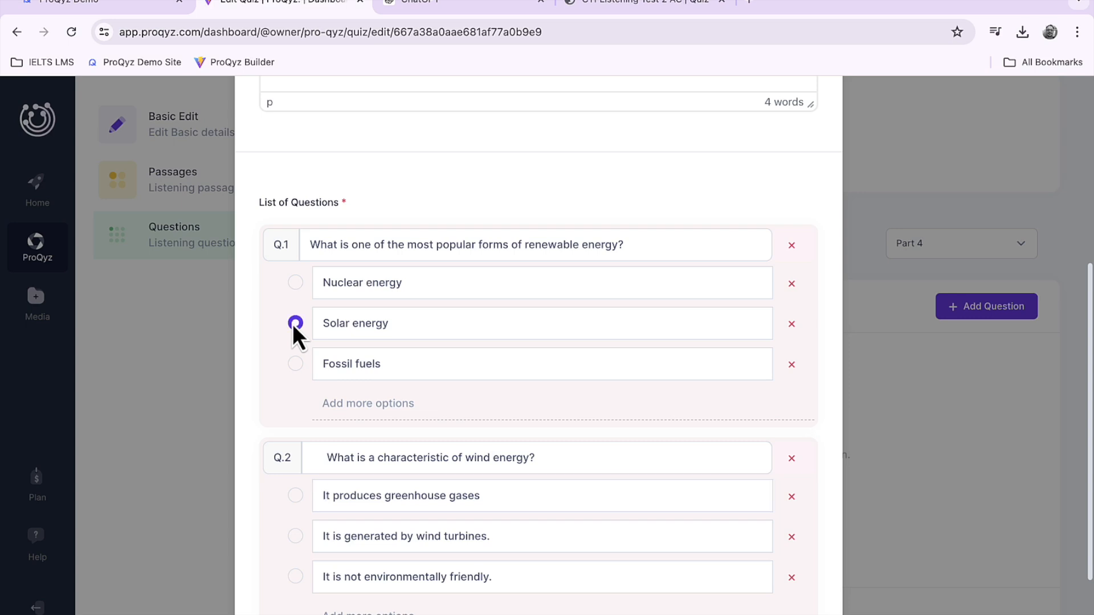
click(296, 538)
Step: Paste the copied explanations into the first question's explanation and cut the wind energy explanation out of it
scroll(503, 519, up, 6)
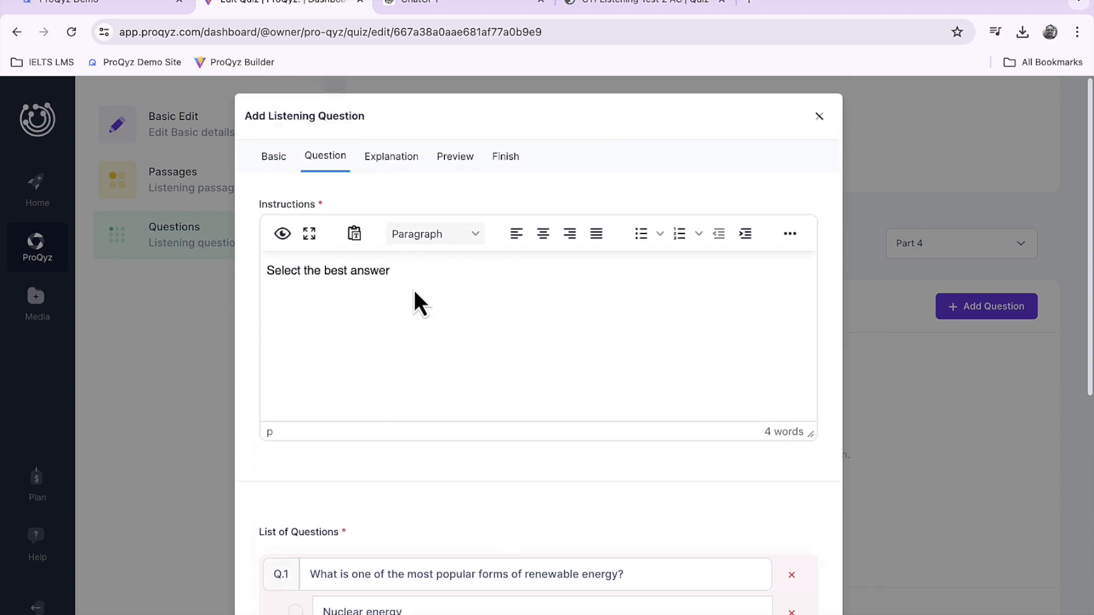
click(402, 170)
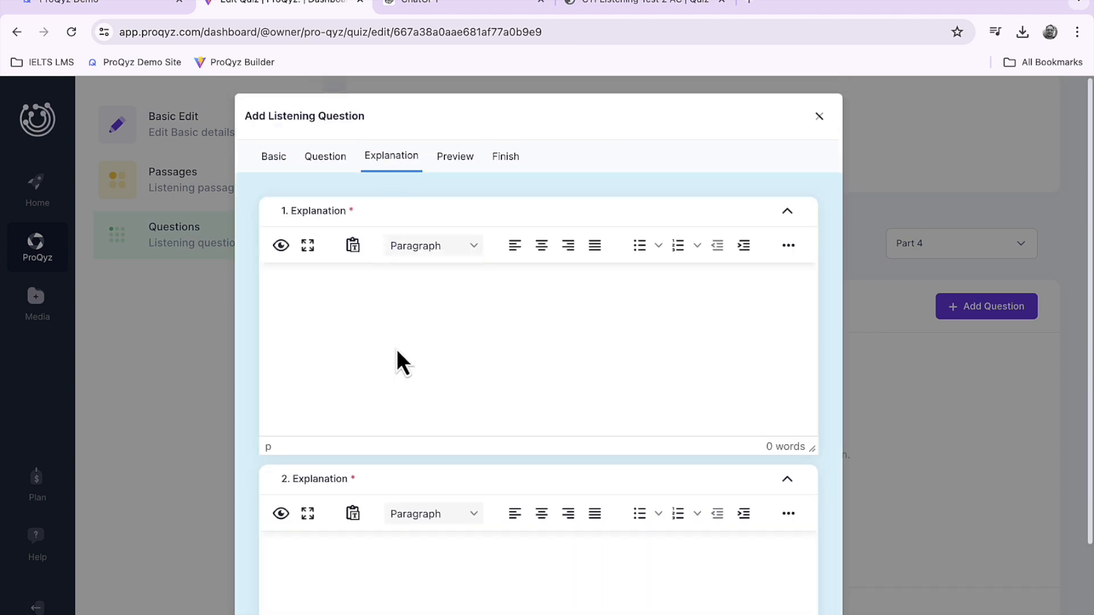
click(396, 349)
key(ctrl+v)
drag(401, 326, 279, 315)
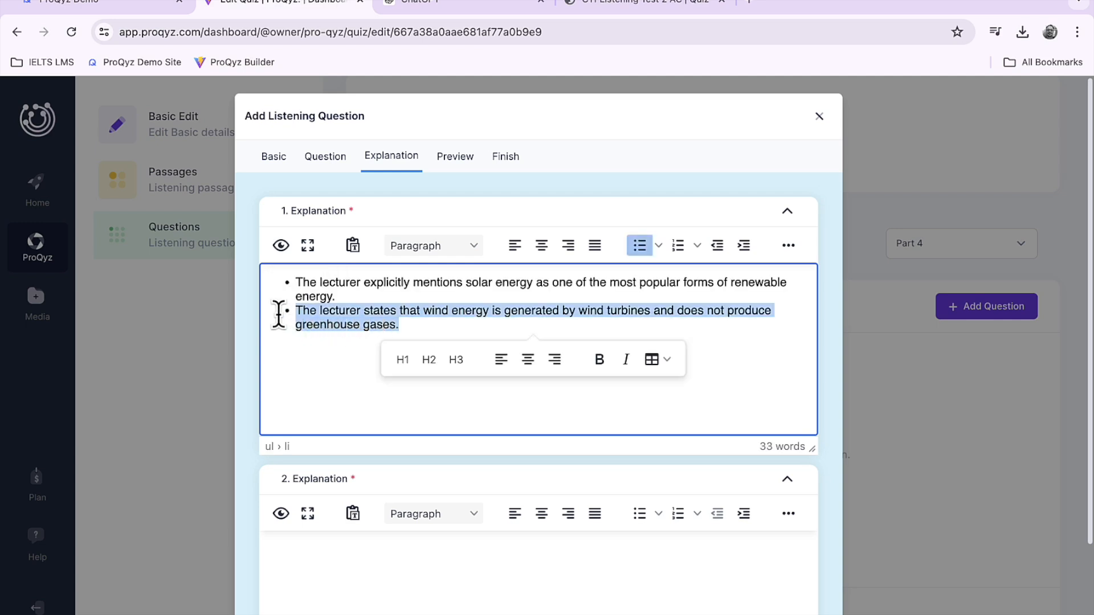
key(BackSpace)
Step: Paste the wind energy explanation into the second question's explanation and remove the empty bullet from the first
click(323, 546)
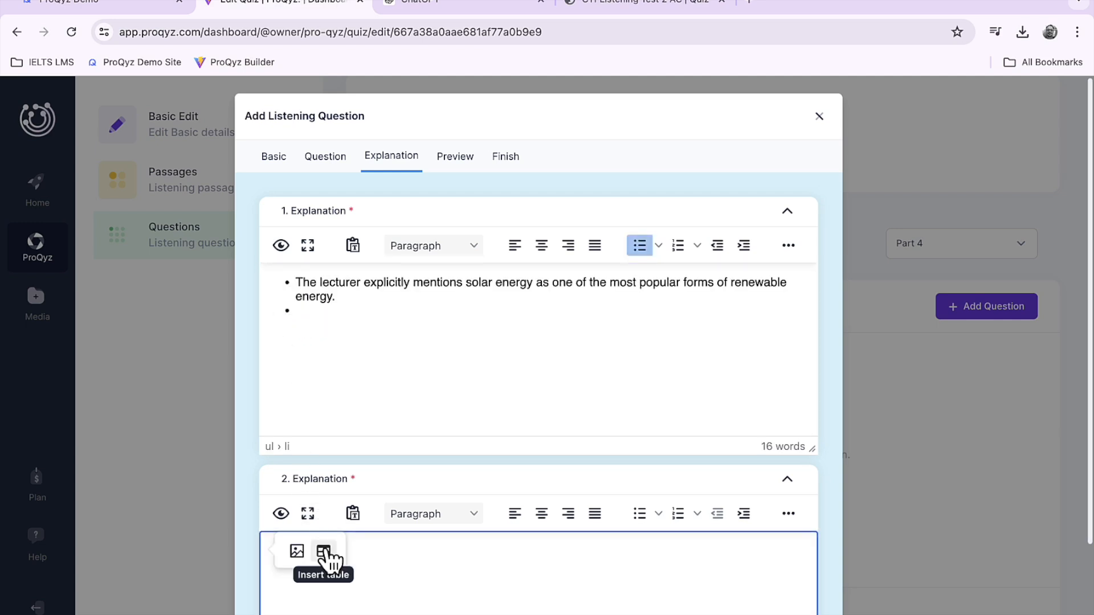
key(ctrl+v)
click(301, 311)
key(BackSpace)
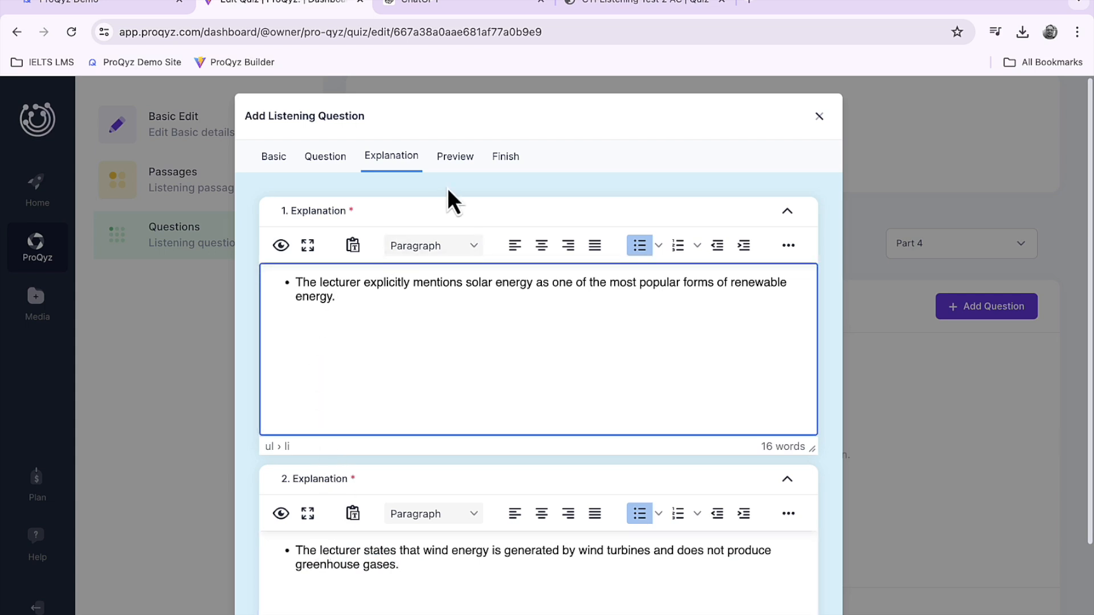
Step: Preview the Part 4 questions and show the solution preview with the answers
click(458, 160)
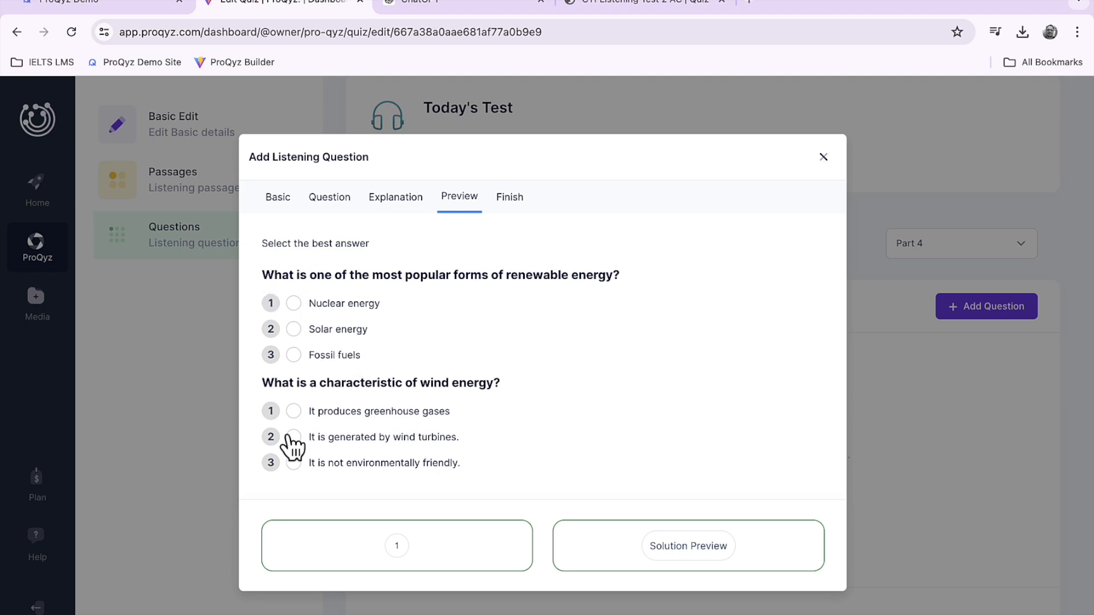
click(689, 546)
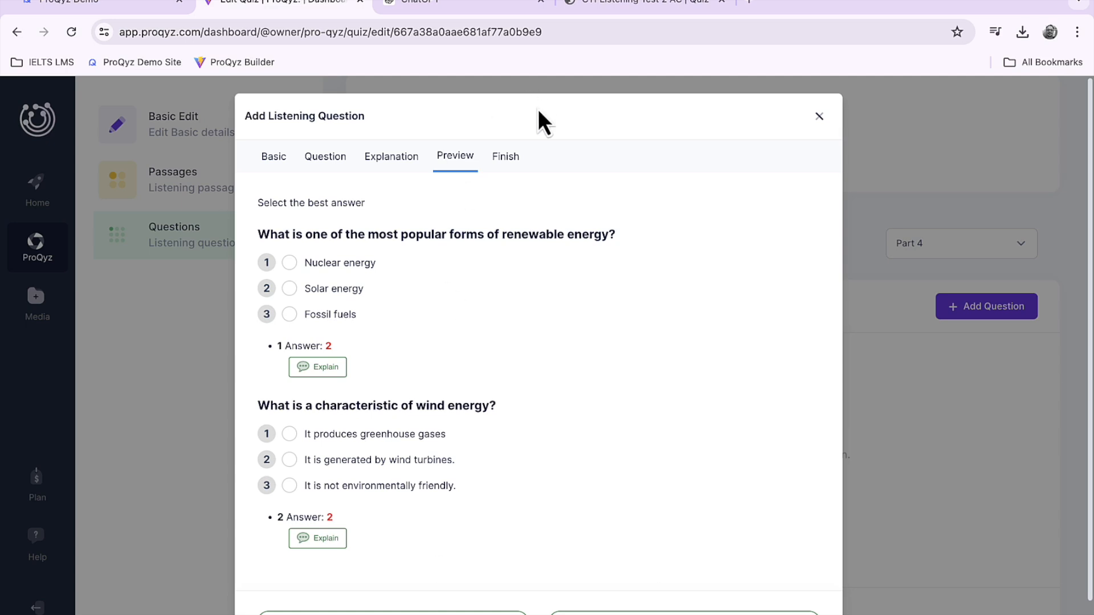
Step: Create the Part 4 radio question with the title "Single Choice" in the Multiple Choice category
click(506, 156)
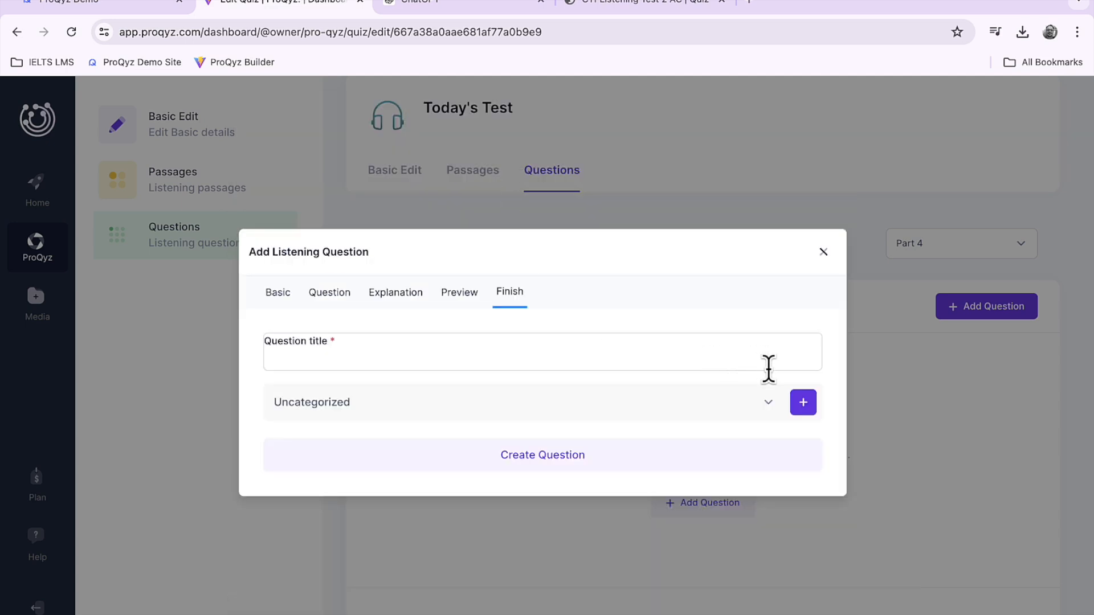
click(770, 403)
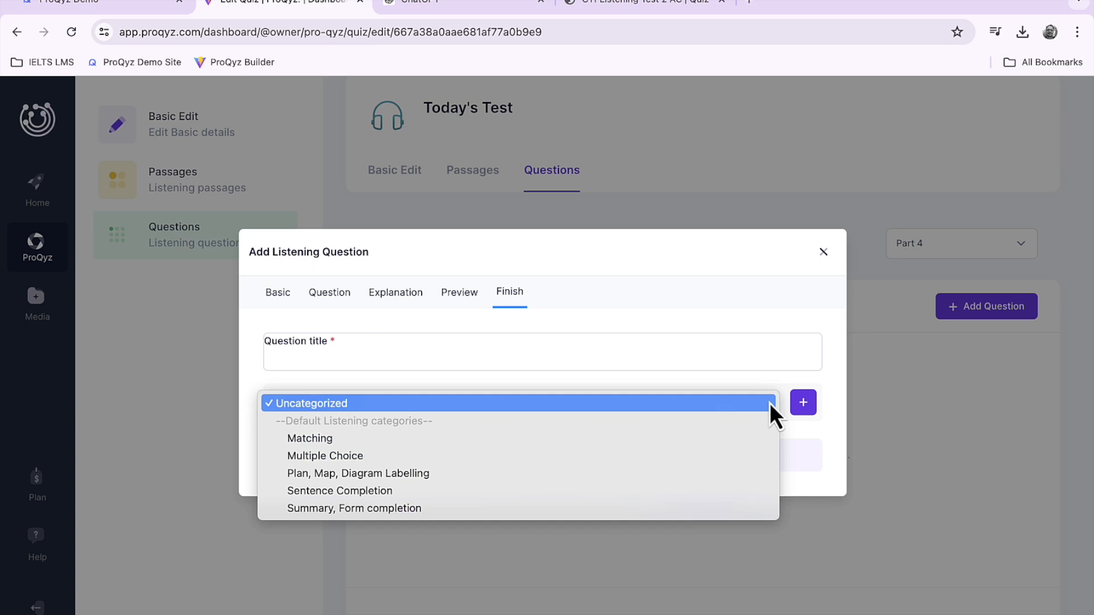
click(401, 461)
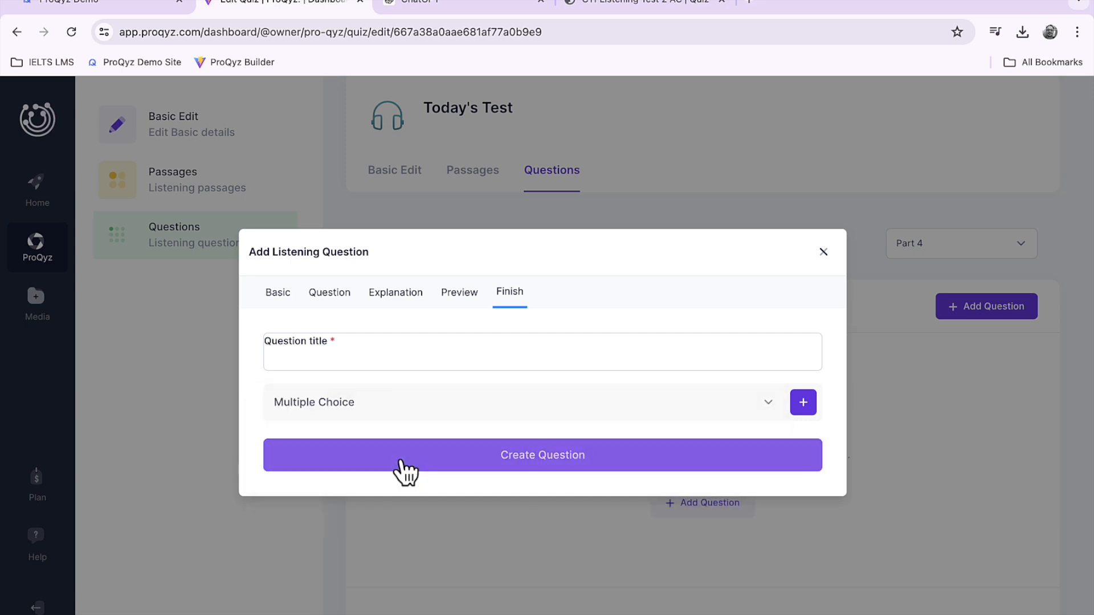
click(365, 348)
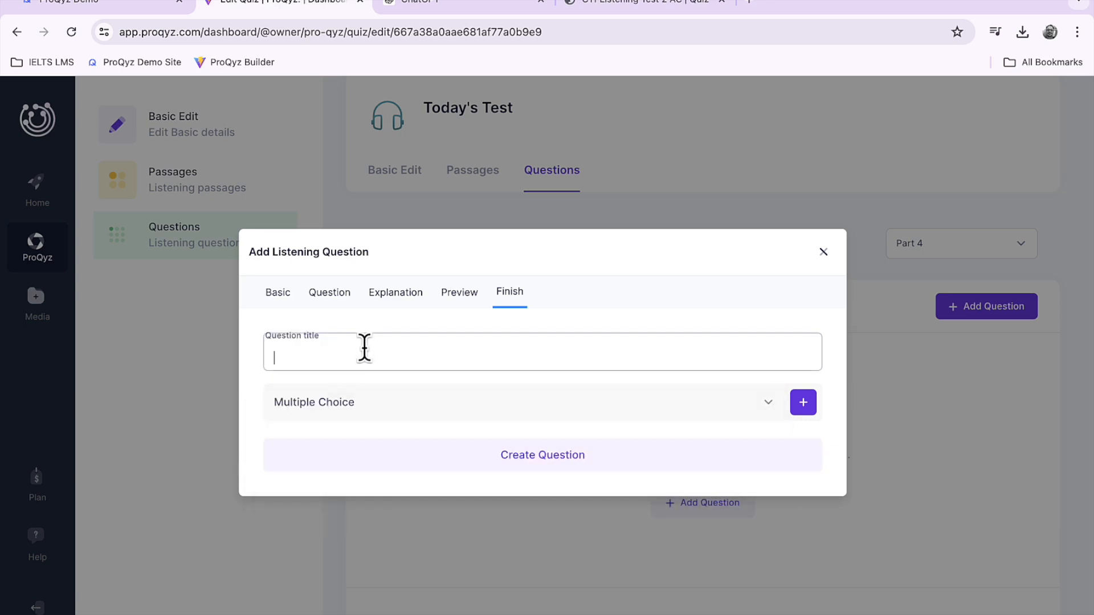
text(S)
text(ingle Choice)
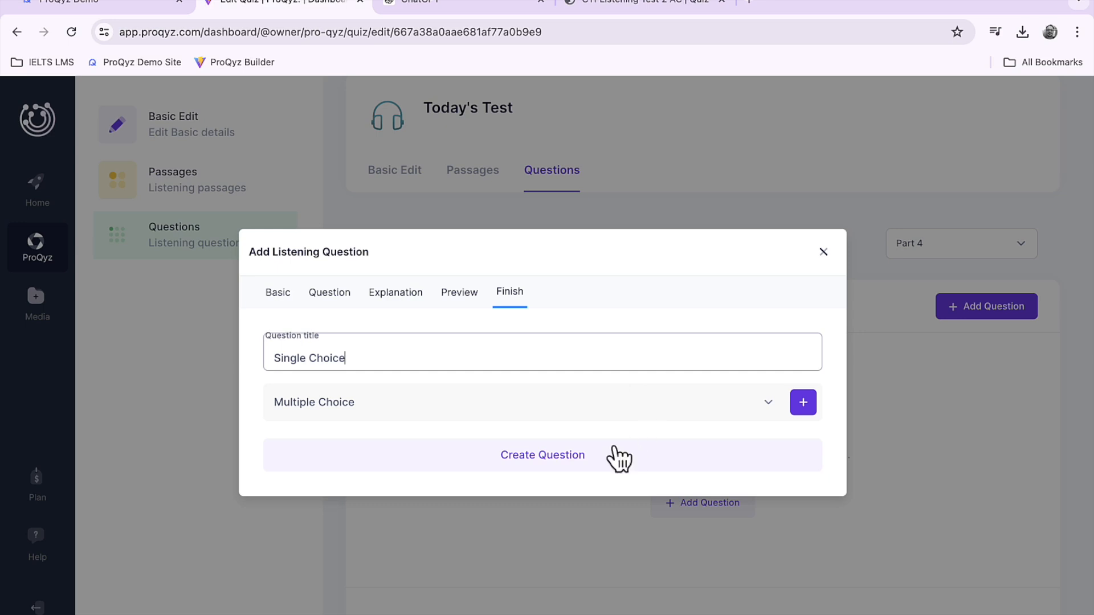
click(541, 467)
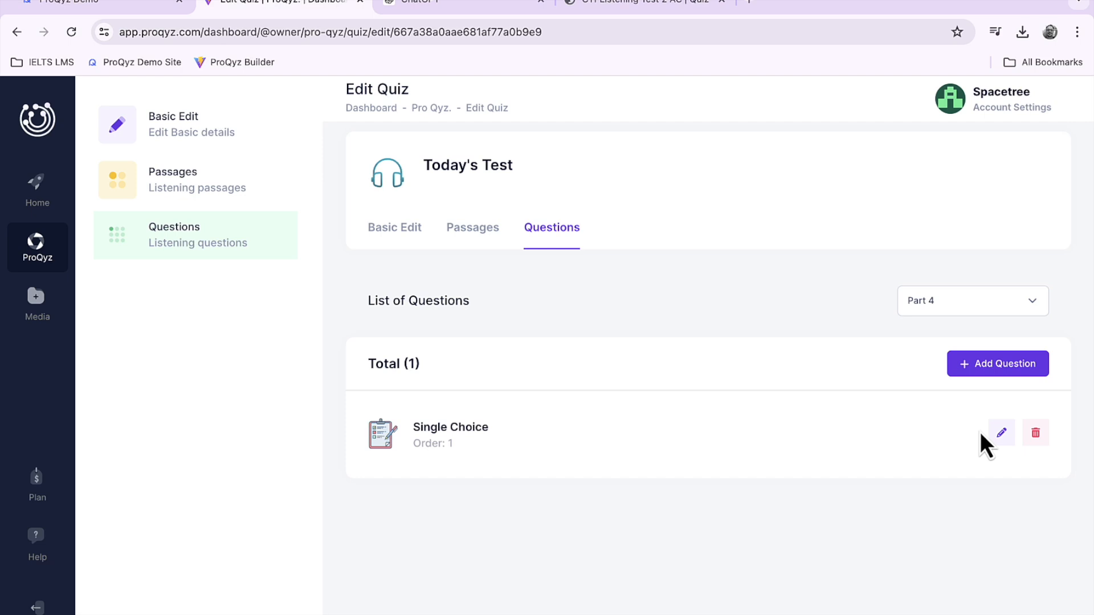
Step: Start another Part 4 question of the type "Checkbox (check the correct box(es) questions)" and open its question content
click(993, 364)
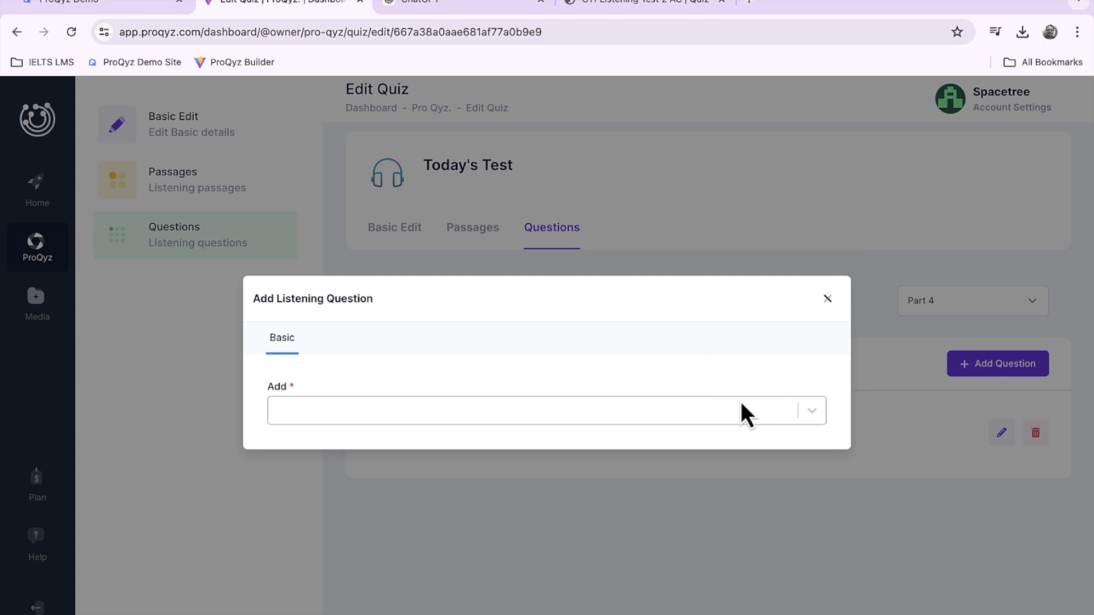
click(812, 411)
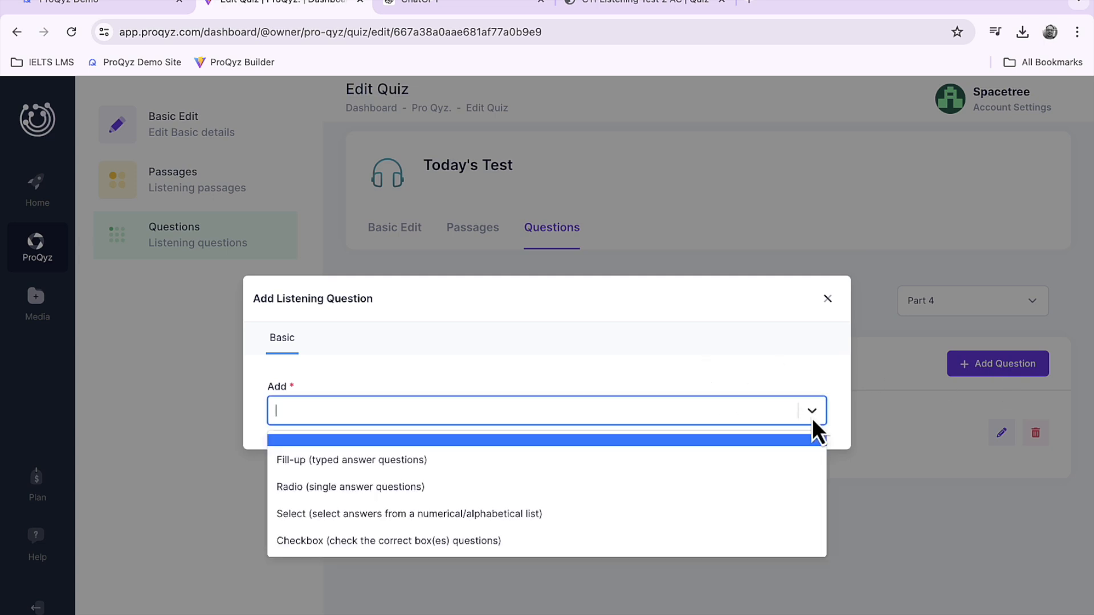
click(419, 545)
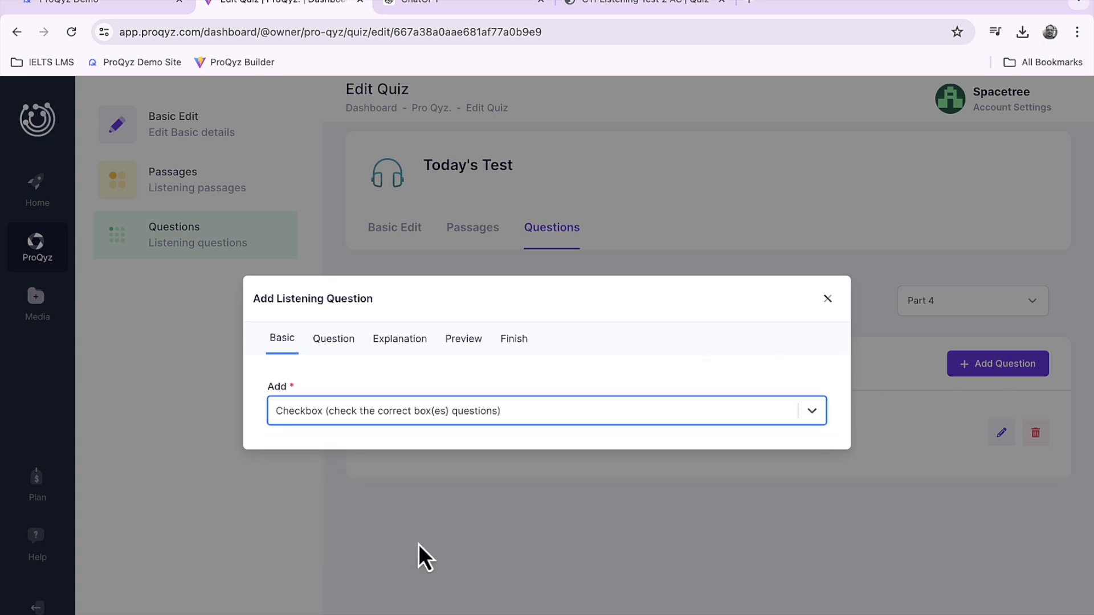
click(342, 344)
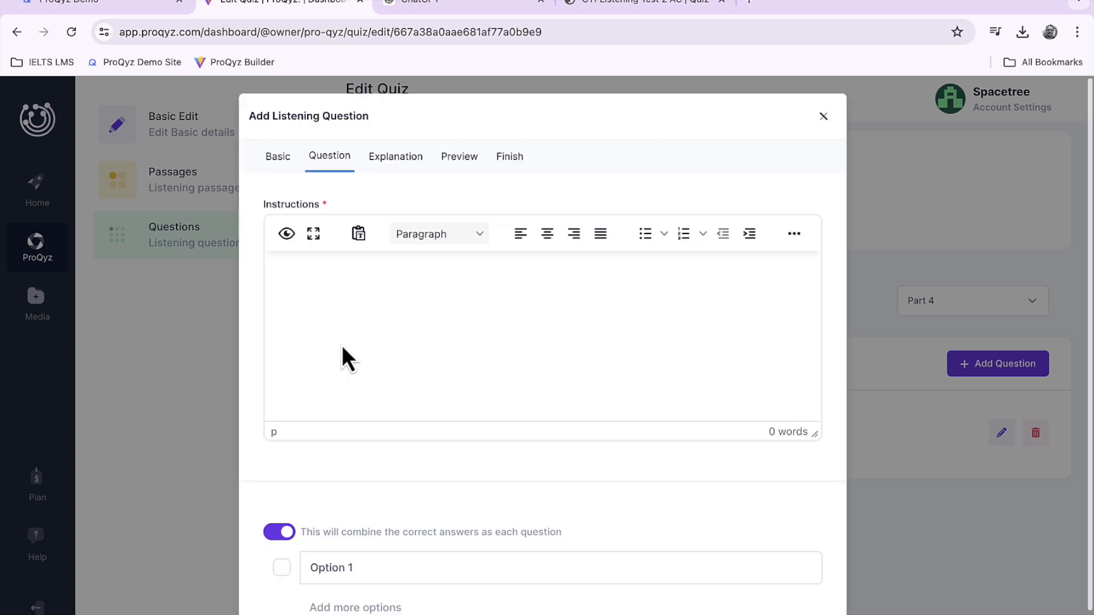
Step: Enter "Select all that you hear" as the checkbox question's instructions
click(378, 283)
text(Sewis)
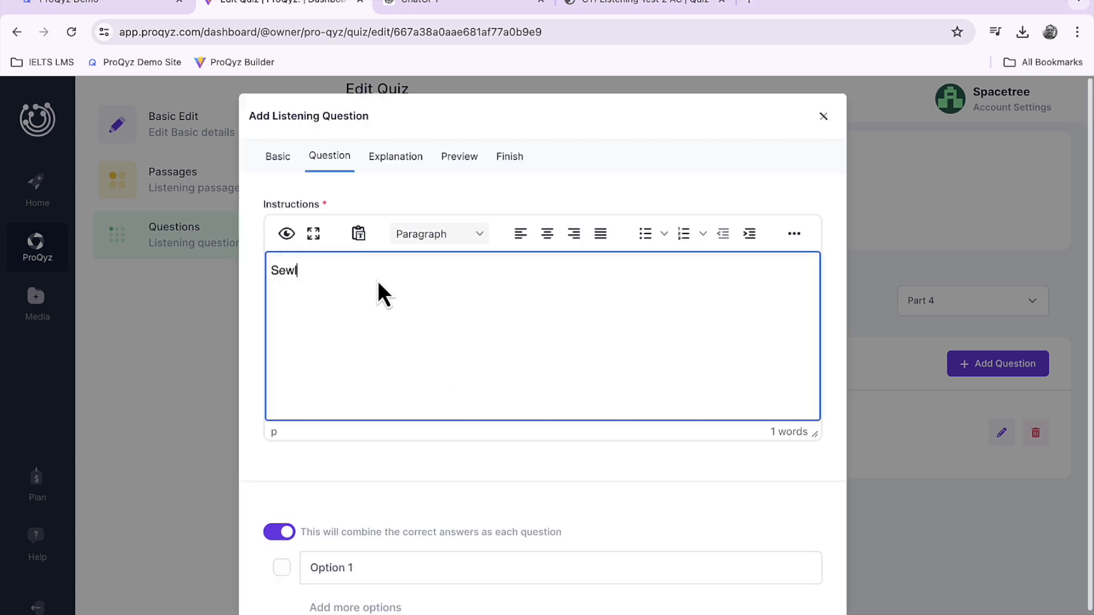
key(BackSpace)
key(BackSpace)
key(BackSpace)
text(lect all that you hear)
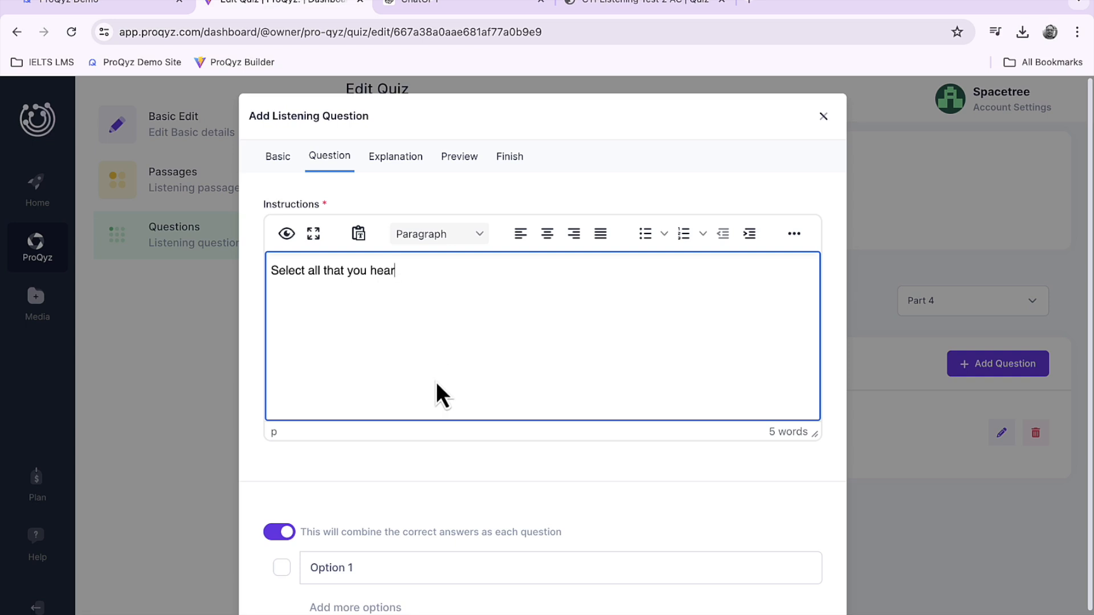
Step: Name the first answer option "Solar" and add four more options below it
scroll(436, 382, down, 1)
click(377, 520)
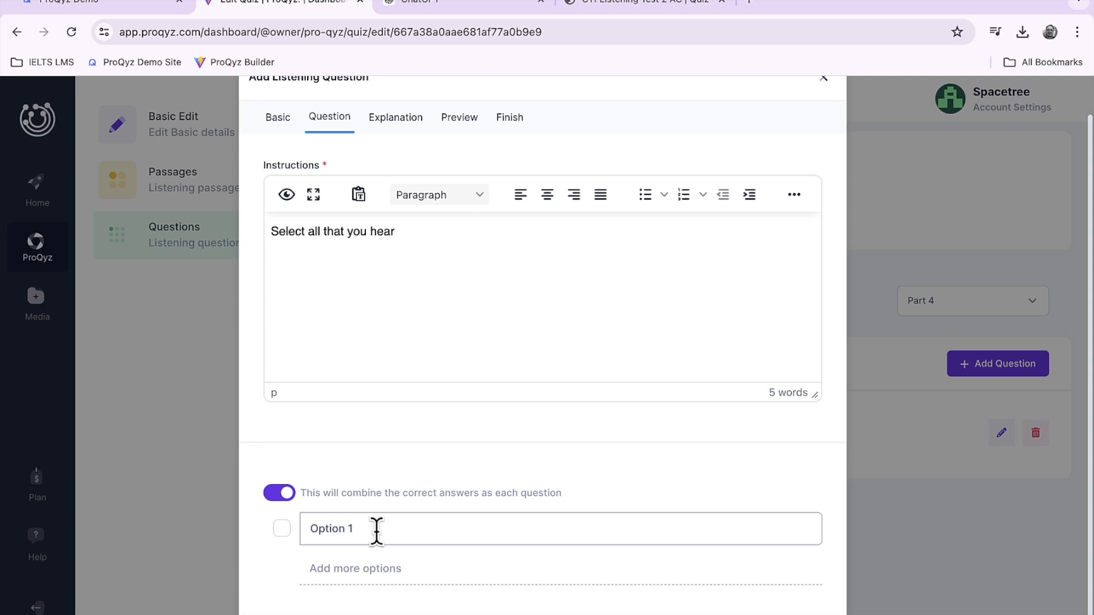
click(422, 234)
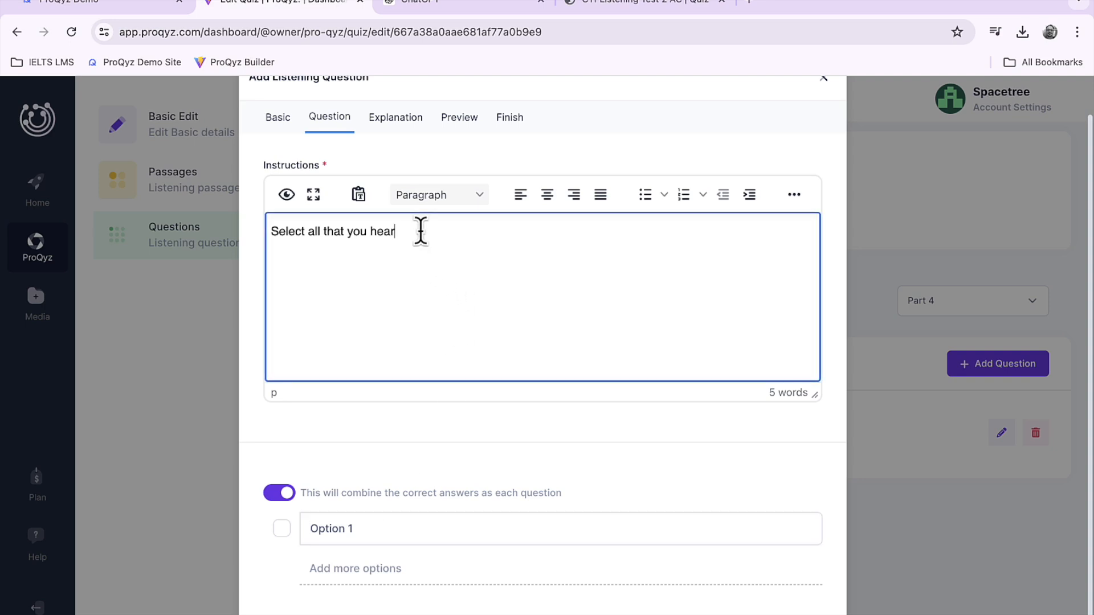
drag(349, 528, 303, 529)
text(Solar)
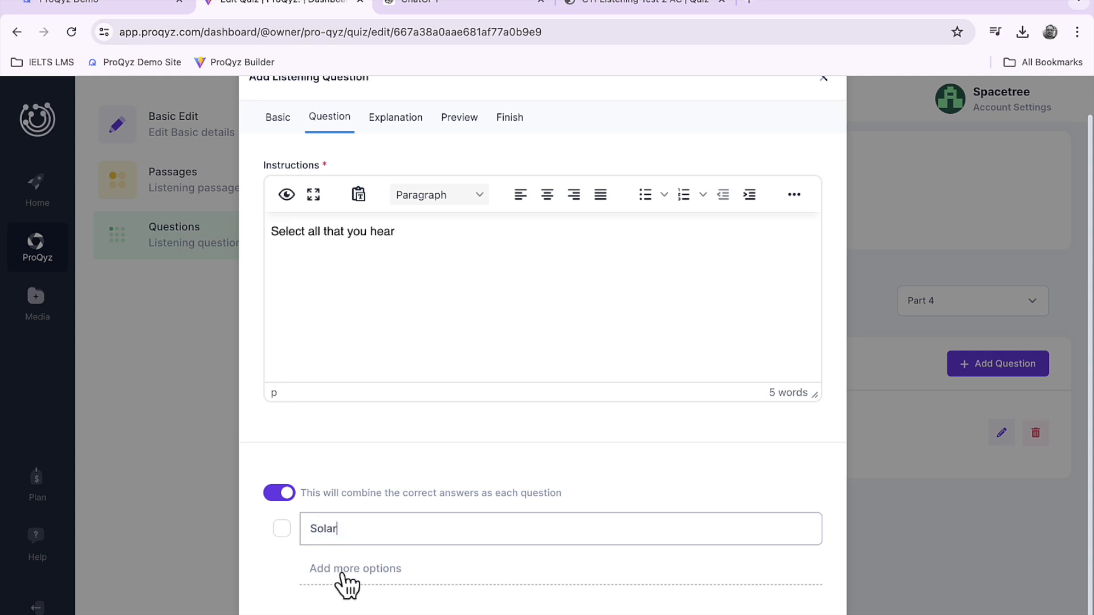
click(343, 576)
click(360, 609)
scroll(360, 601, down, 2)
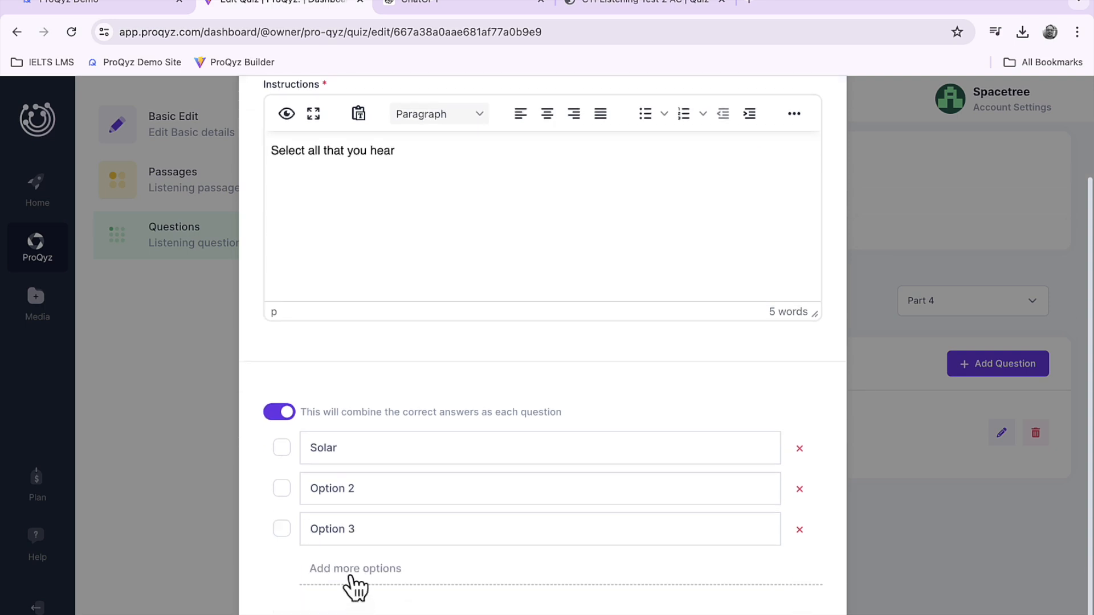
click(352, 576)
scroll(349, 576, down, 1)
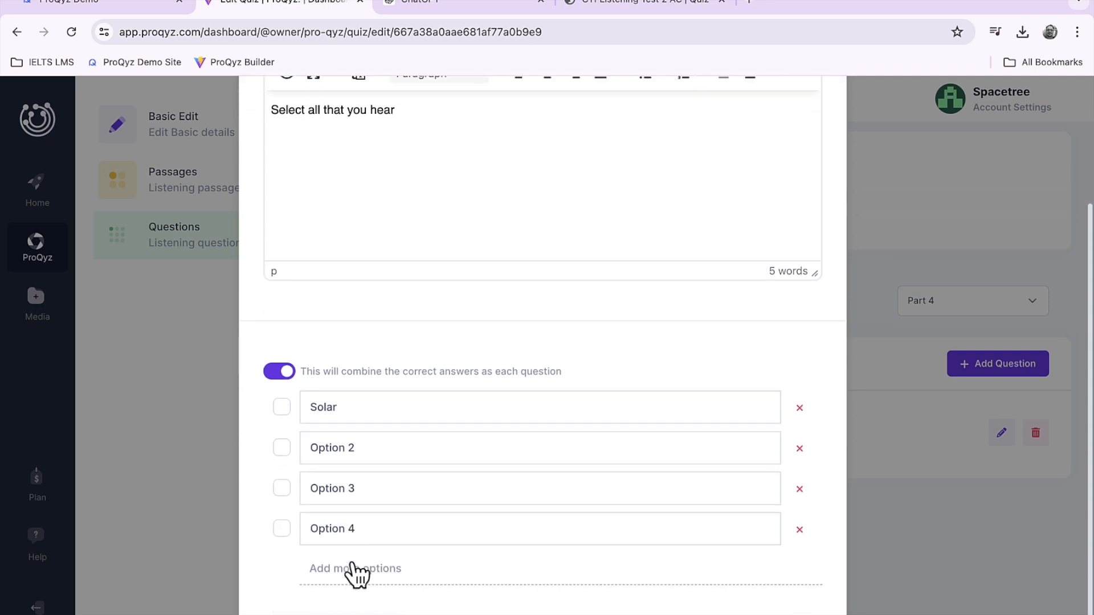
click(358, 570)
Step: Name the second to fifth options "Wind", "Gas", "Coal" and "Nuclear"
drag(357, 448, 304, 447)
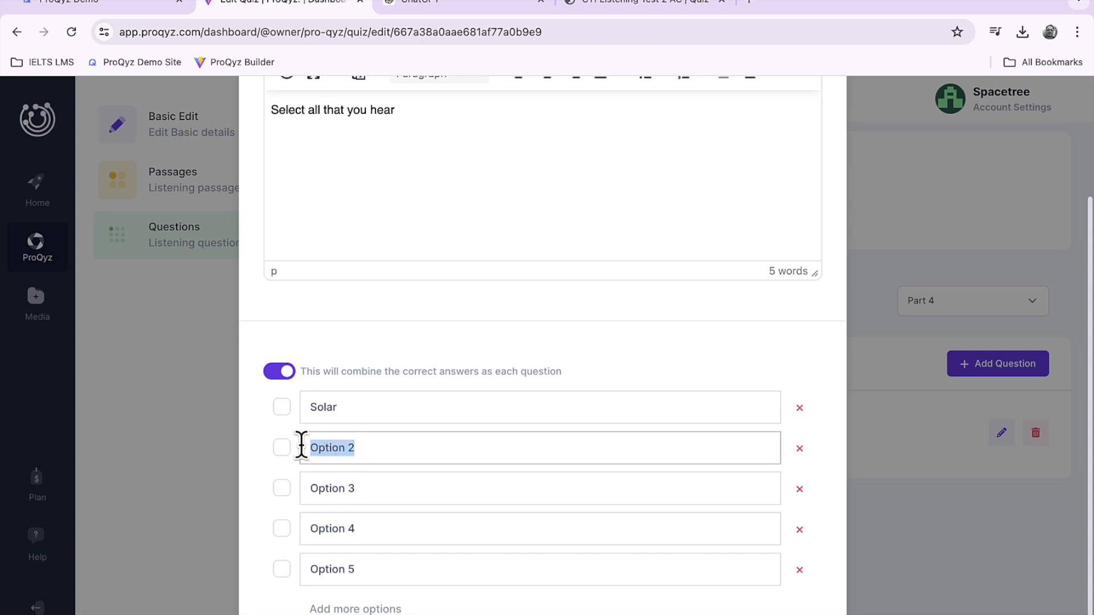
text(Wind)
drag(355, 489, 295, 490)
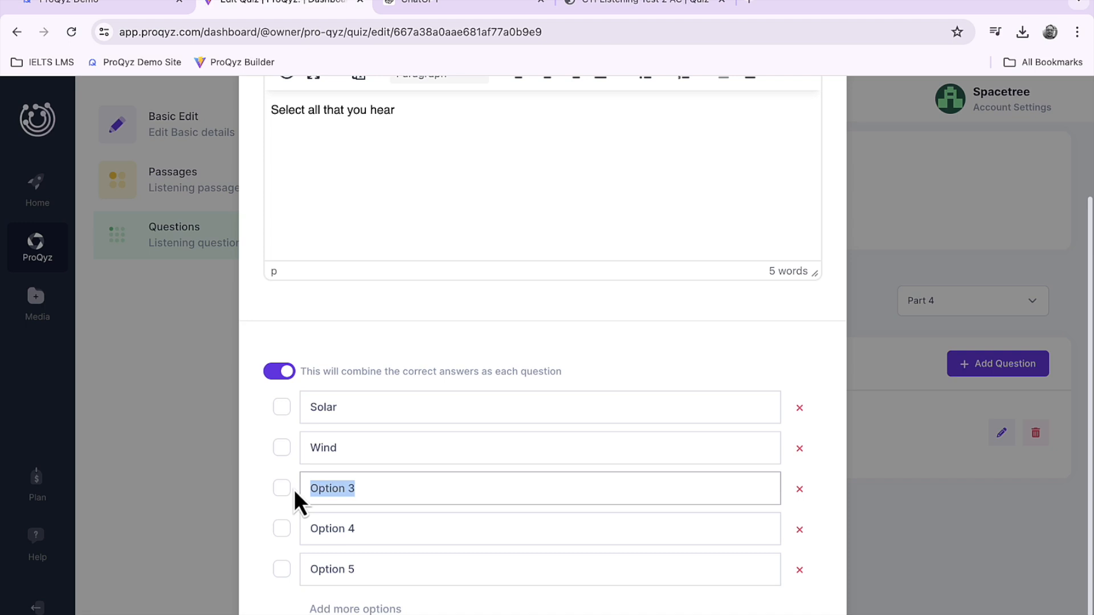
text(Gas)
drag(355, 529, 308, 529)
text(Coal)
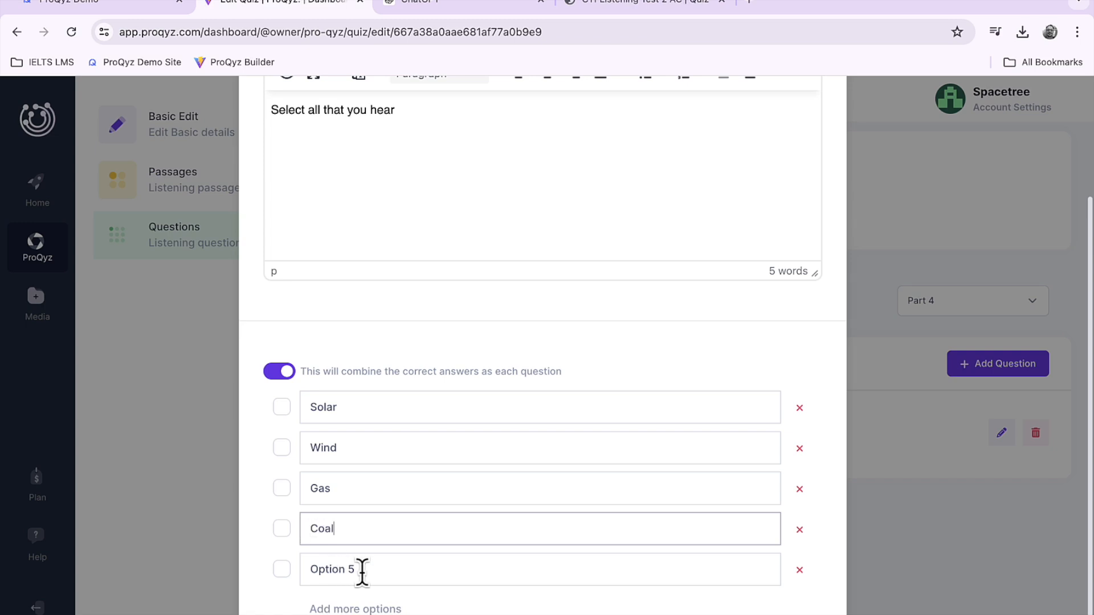
drag(361, 569, 319, 570)
text(Nuclear)
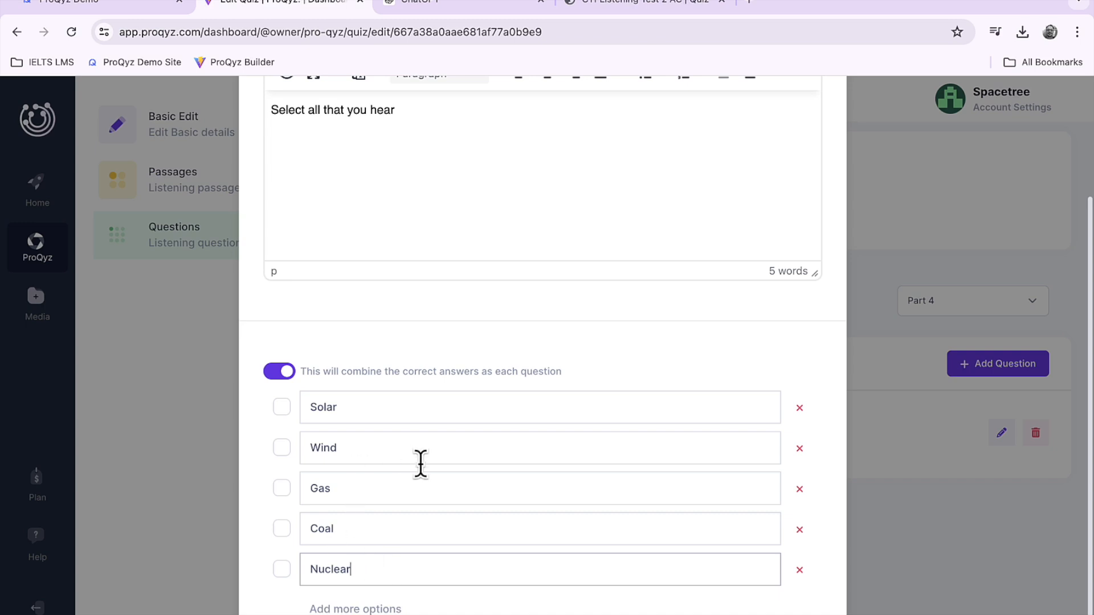
Step: Change the instructions to "Select all energy types that you hear"
scroll(429, 472, up, 1)
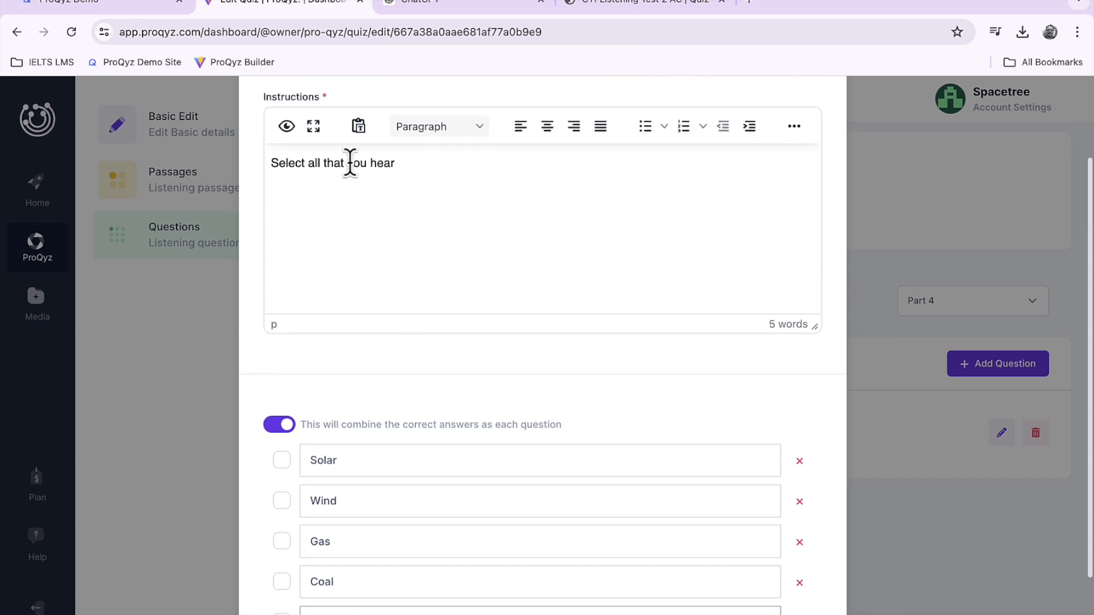
click(321, 164)
text(each)
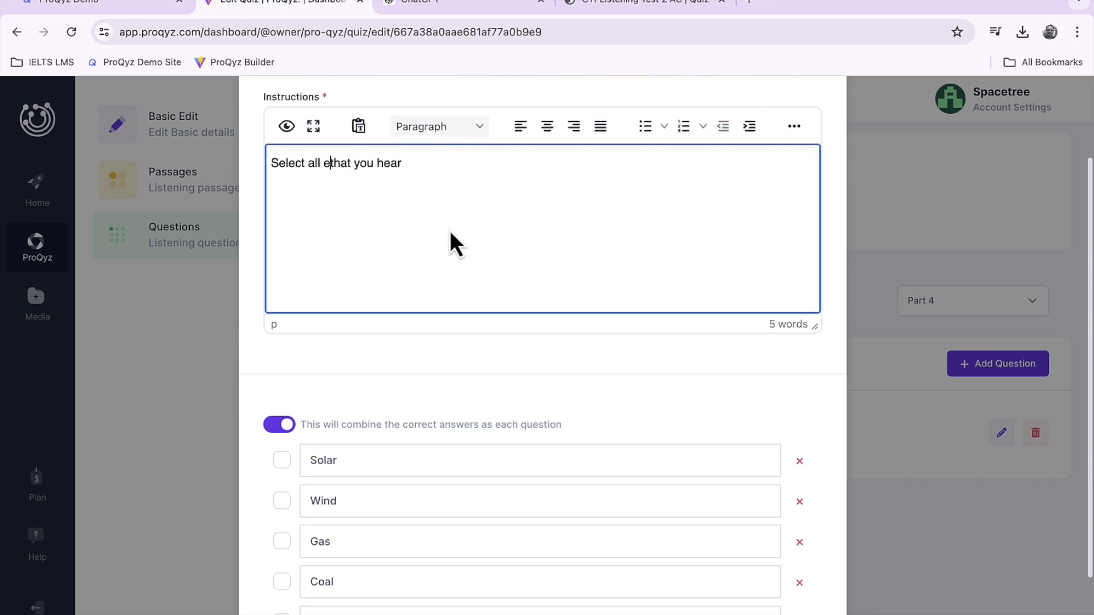
key(BackSpace)
key(BackSpace)
key(BackSpace)
text(nergy )
text(typrs)
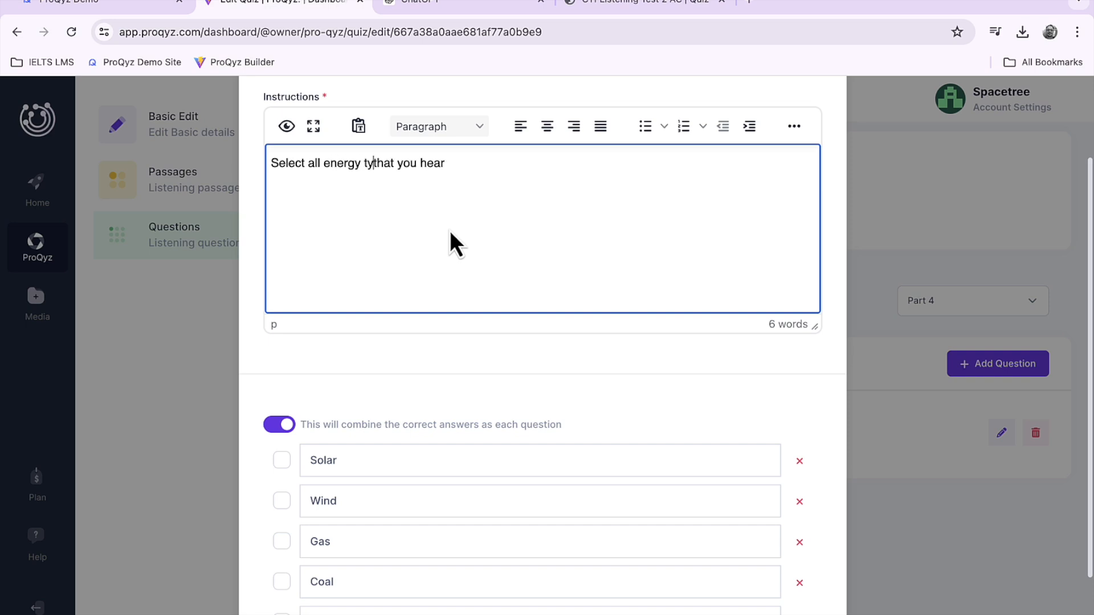
key(BackSpace)
key(BackSpace)
key(BackSpace)
text(es)
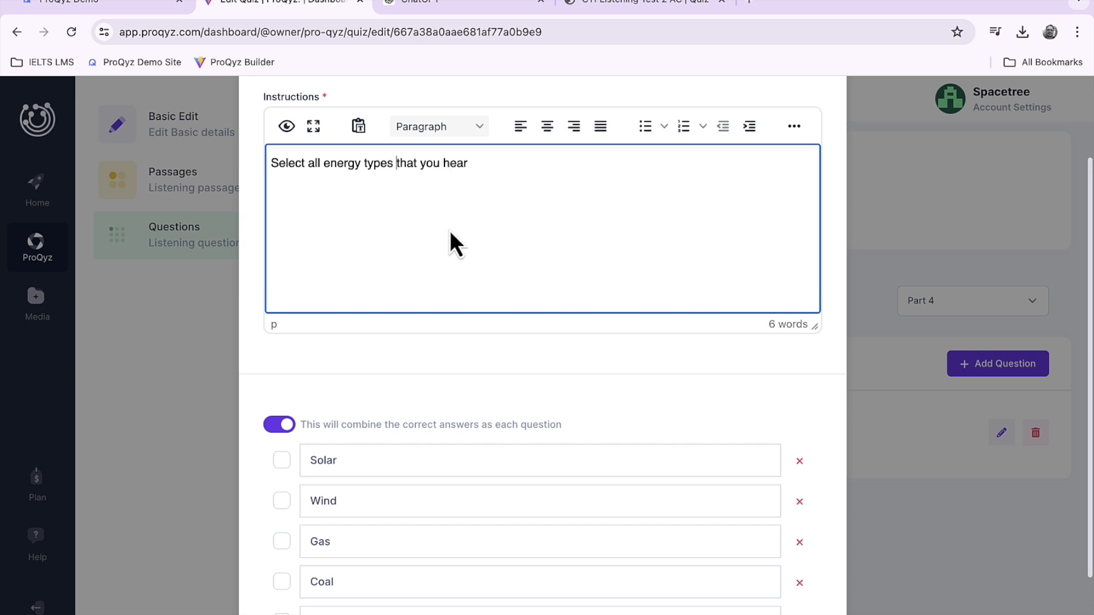
Step: Mark Solar, Wind and Nuclear as the correct answers and preview the checkbox question
scroll(450, 230, down, 2)
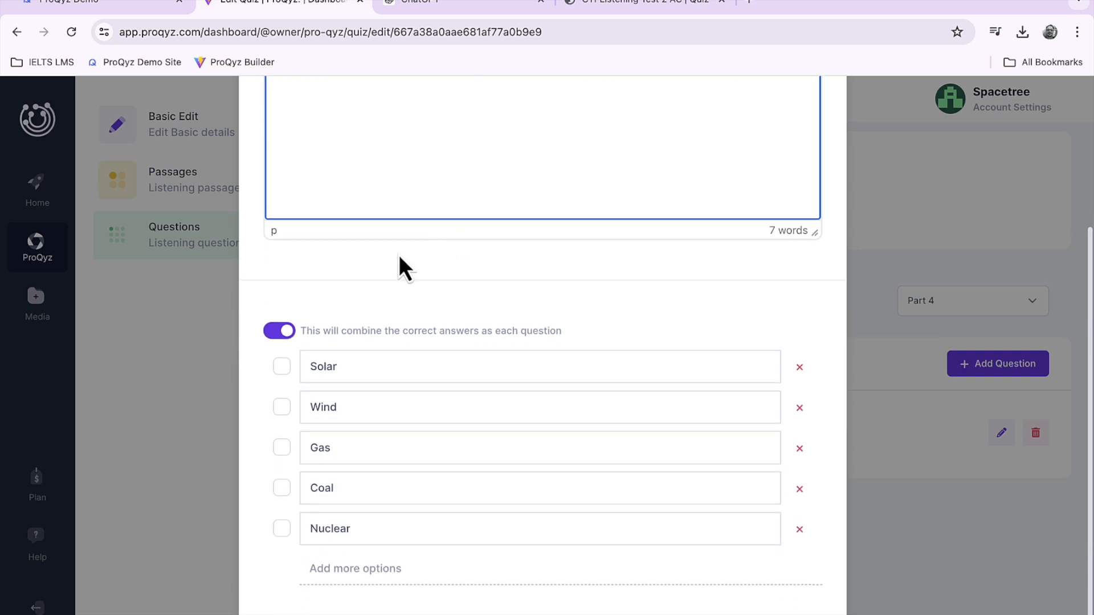
click(281, 365)
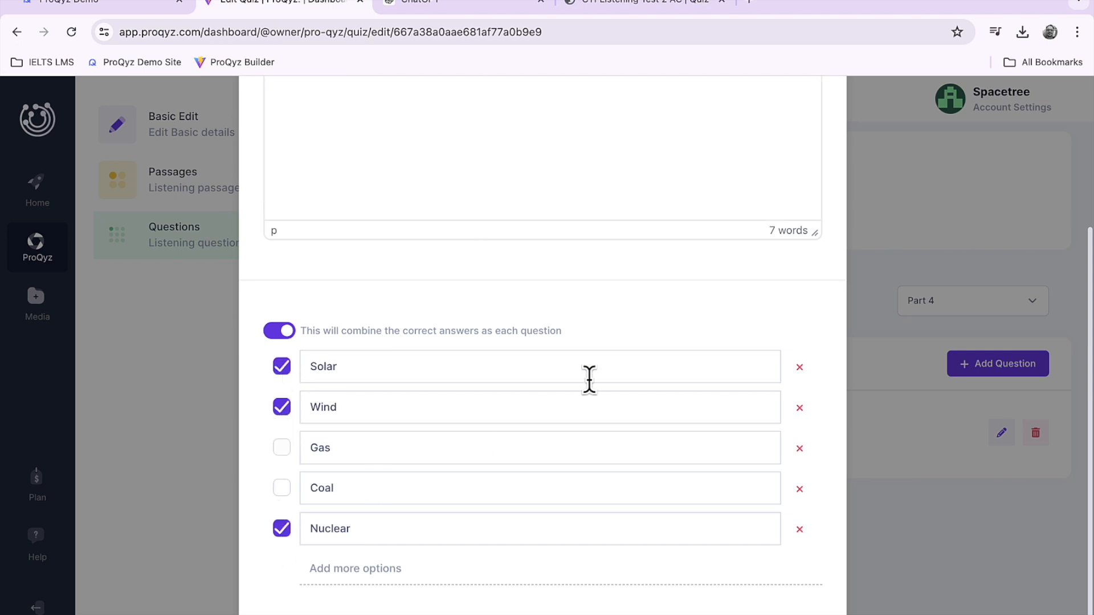
scroll(589, 378, up, 4)
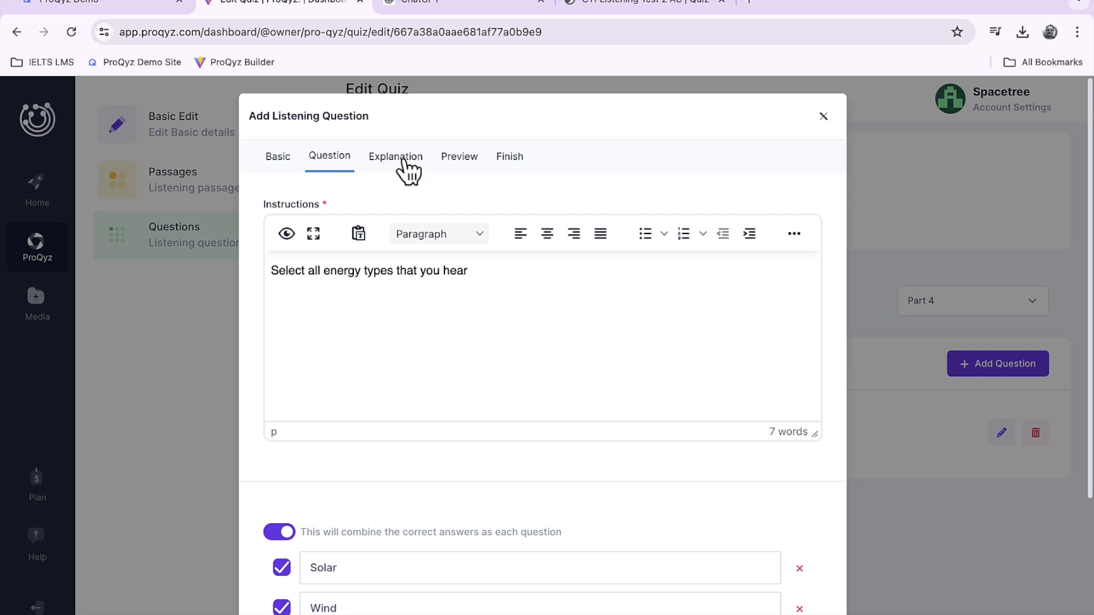
click(406, 162)
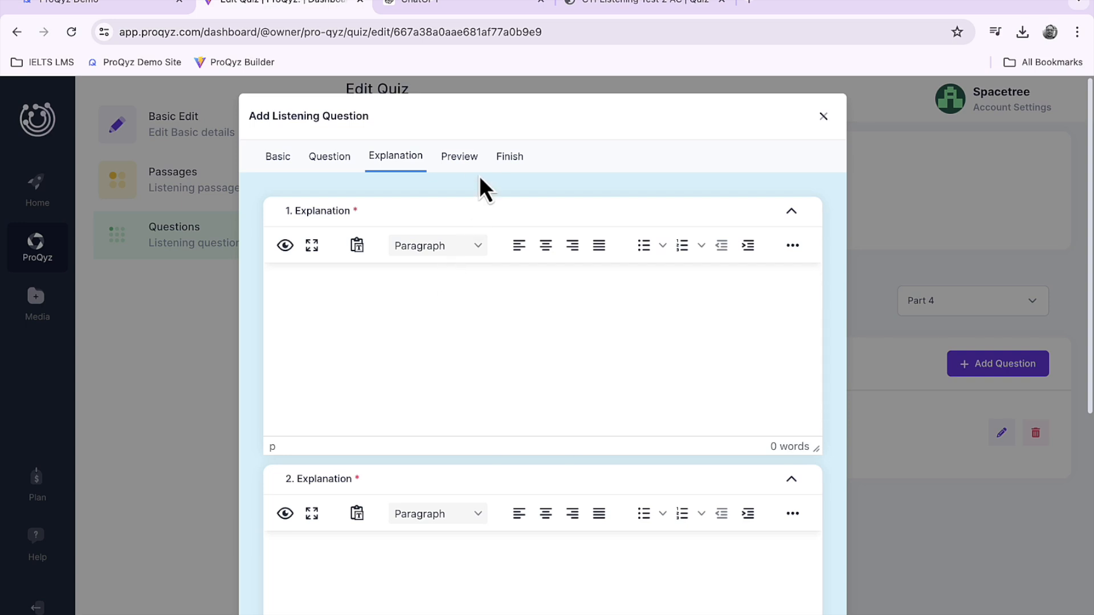
click(465, 159)
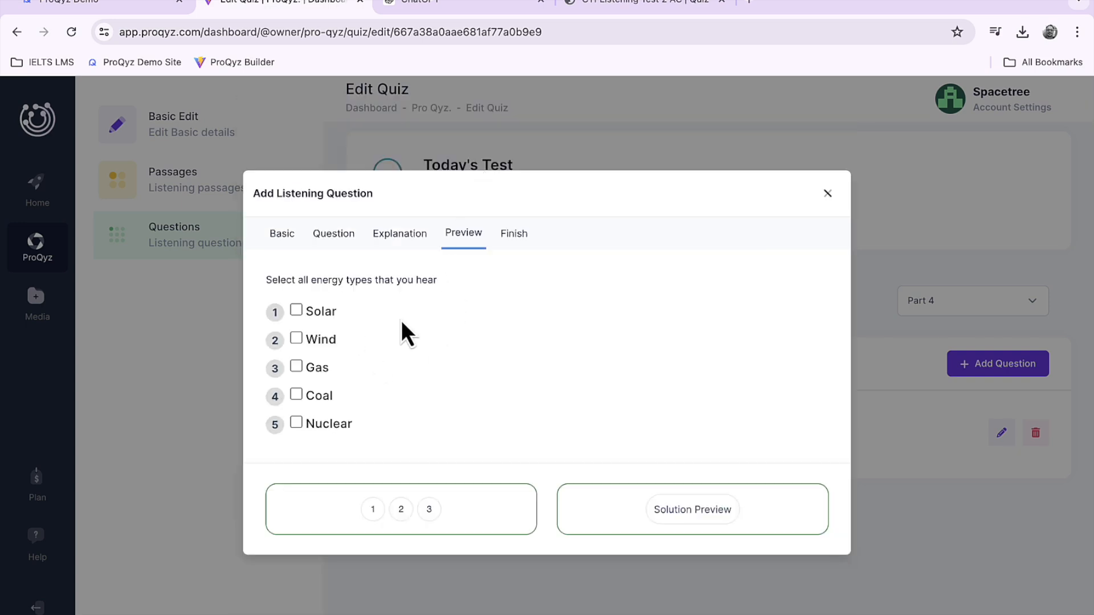
Step: Create the checkbox question with the title "MC" in the Multiple Choice category
click(516, 241)
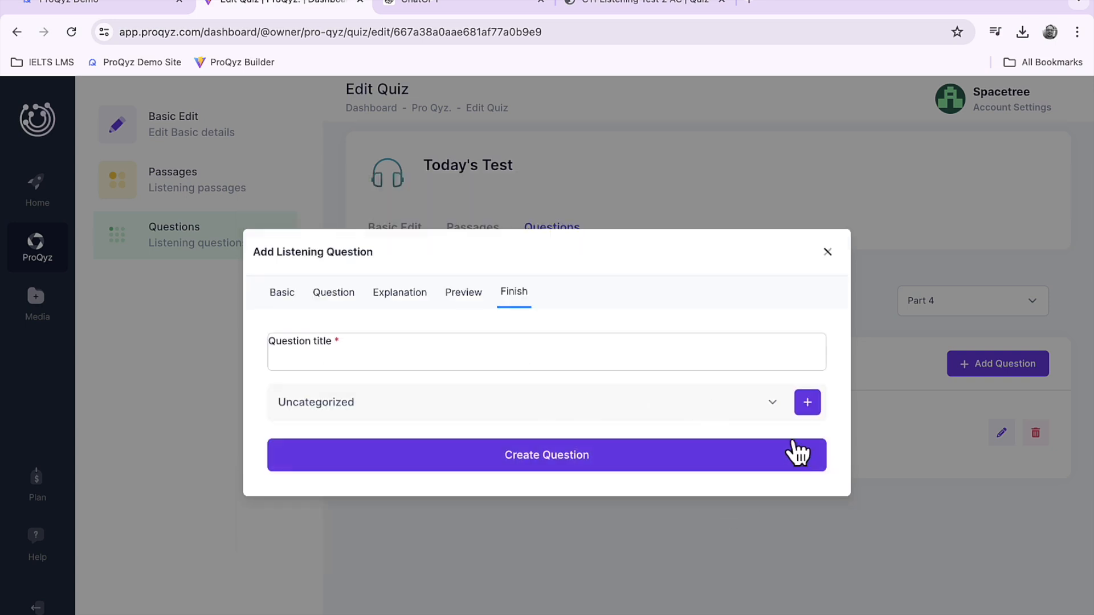
click(773, 409)
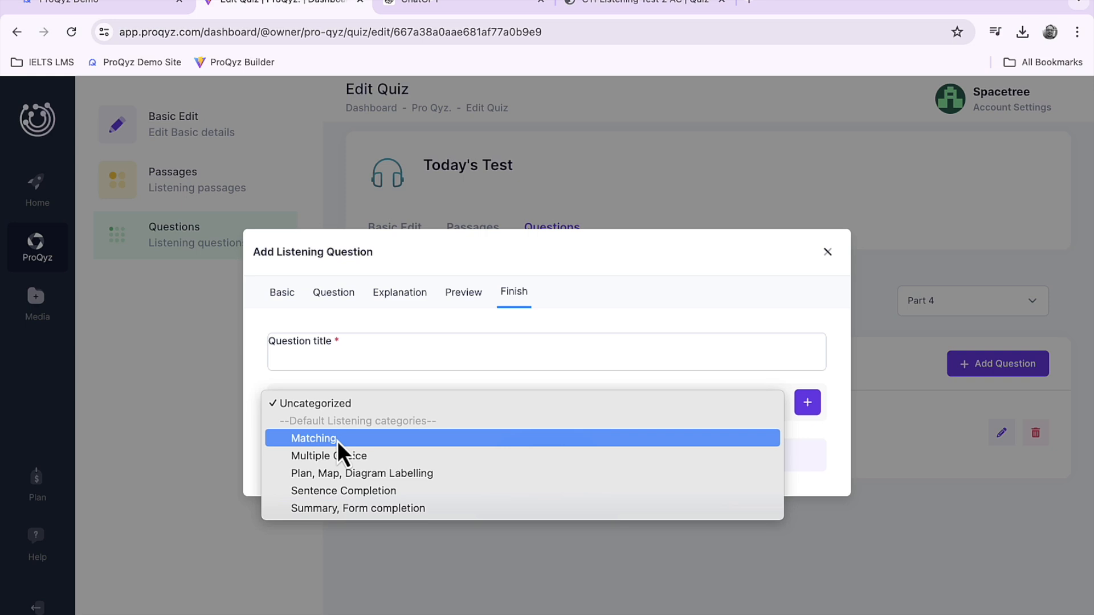
click(346, 461)
click(543, 459)
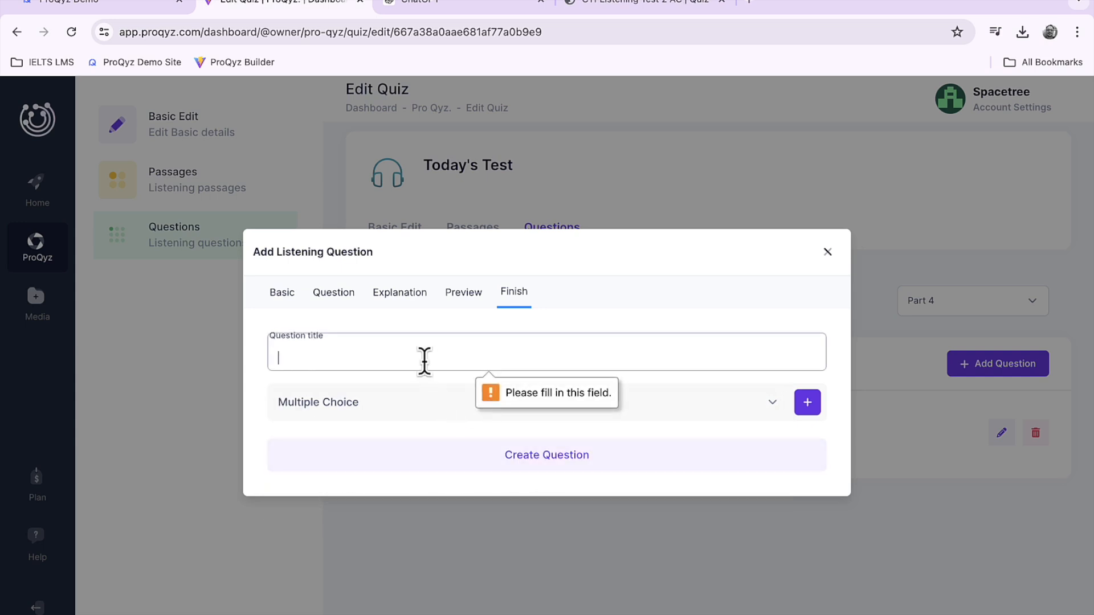
text(MC)
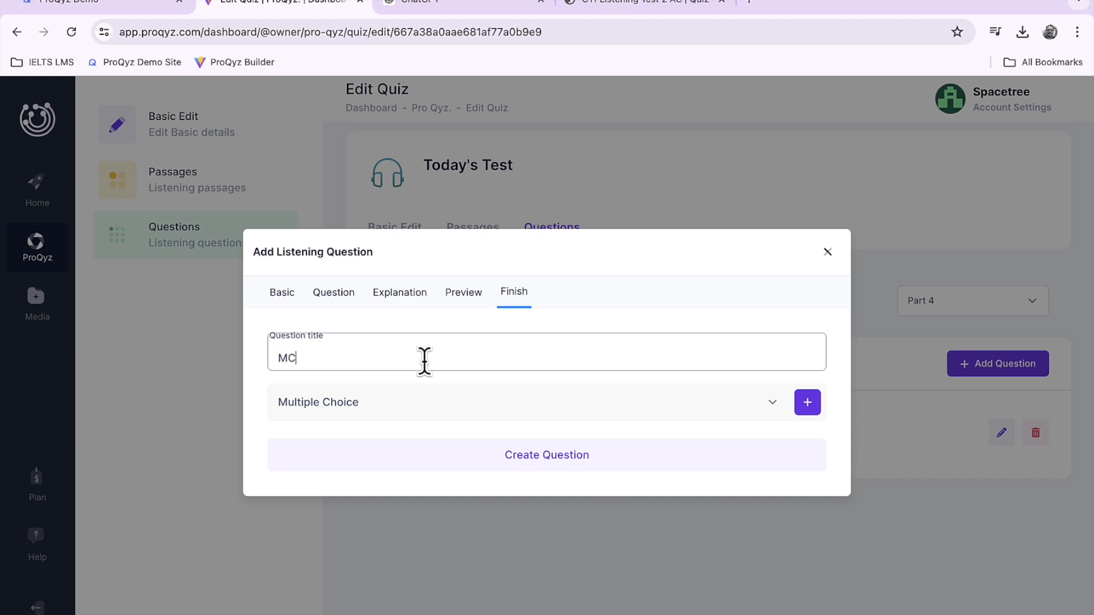
click(549, 469)
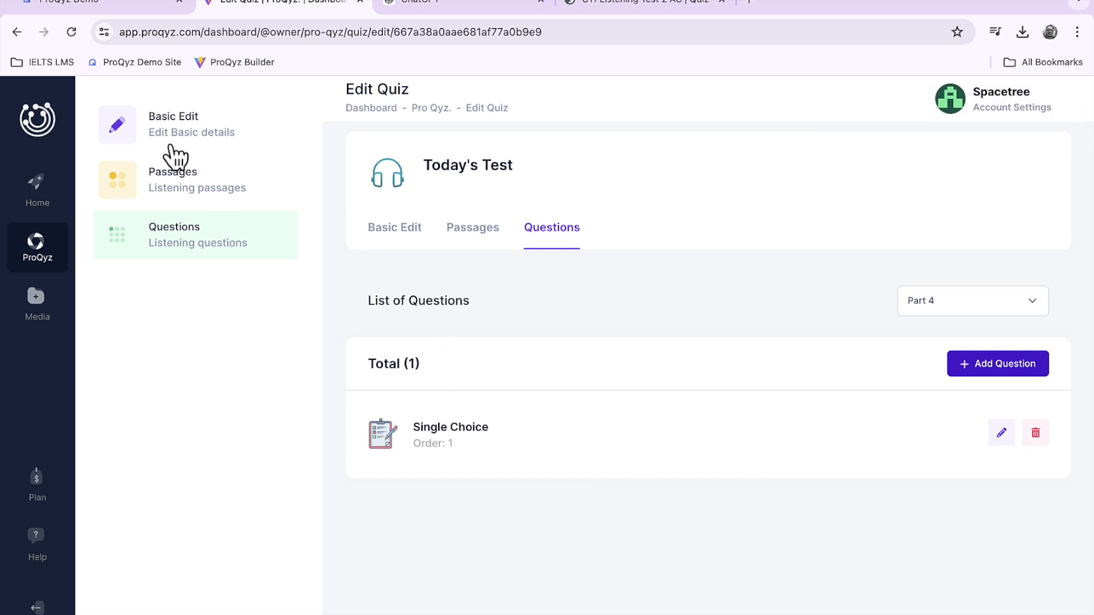
Step: Start the student view of "Today's Test" from the quizzes list and pause its audio
click(36, 244)
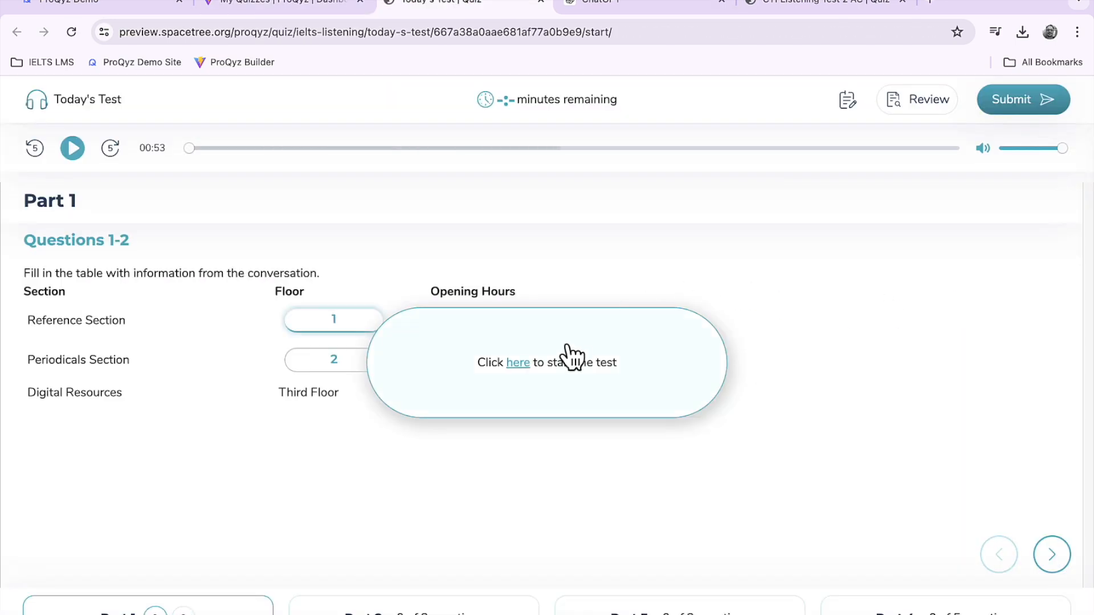
click(523, 362)
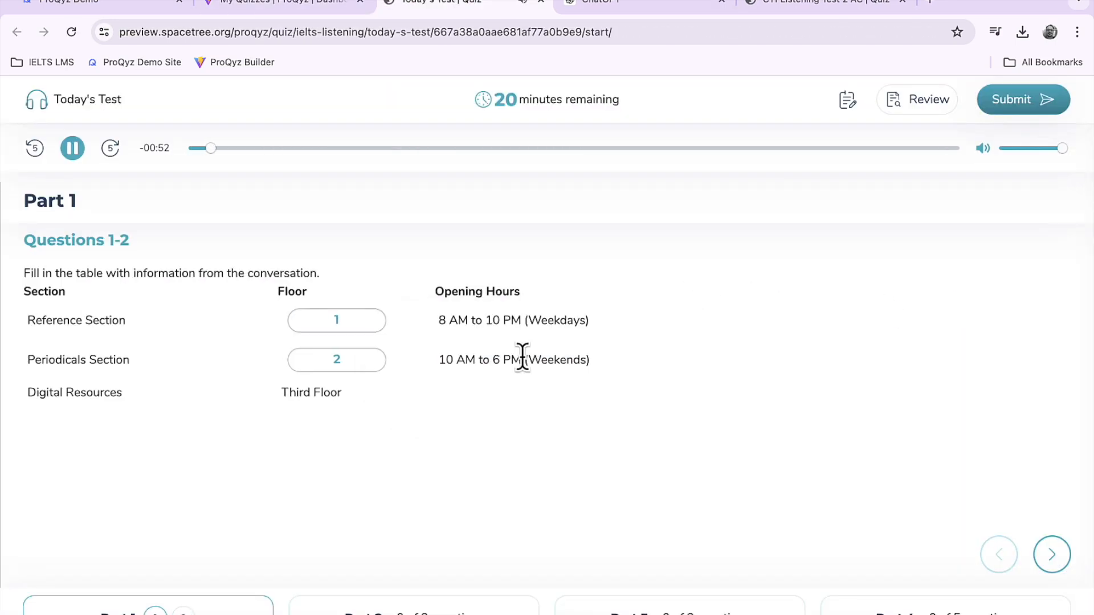
click(78, 149)
Step: Check the Part 2 and Part 3 questions of the test, including the answer choices for Individual Sport
click(430, 614)
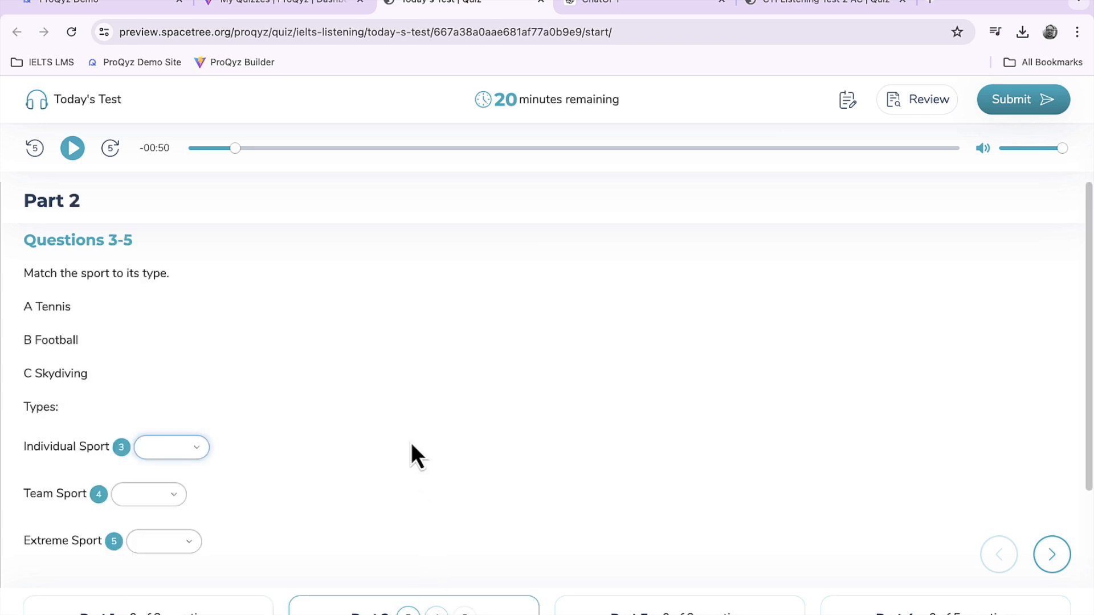
click(198, 447)
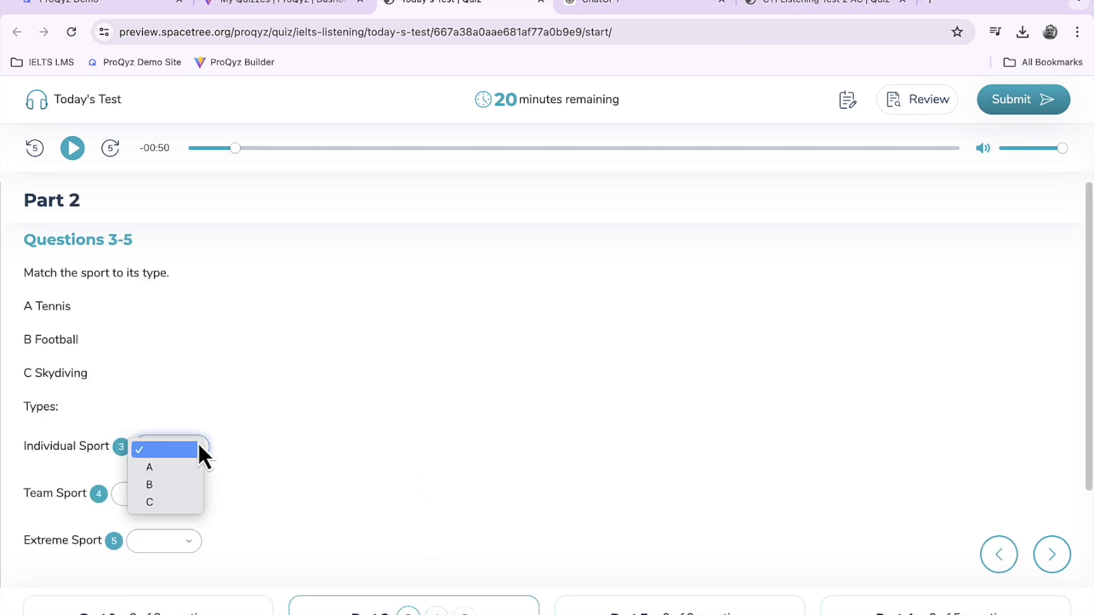
key(Escape)
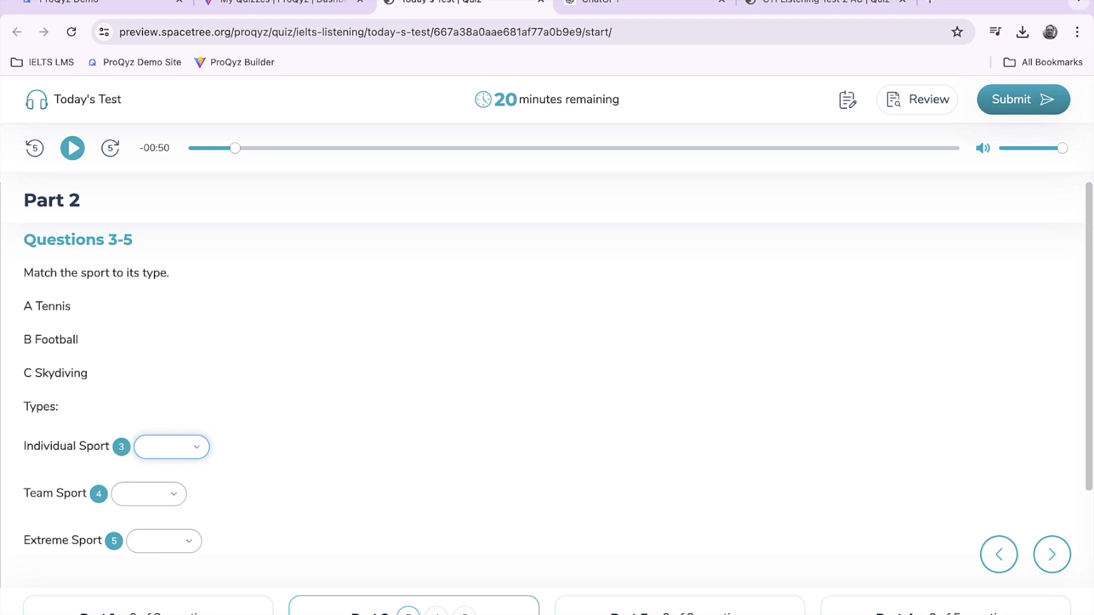
click(680, 612)
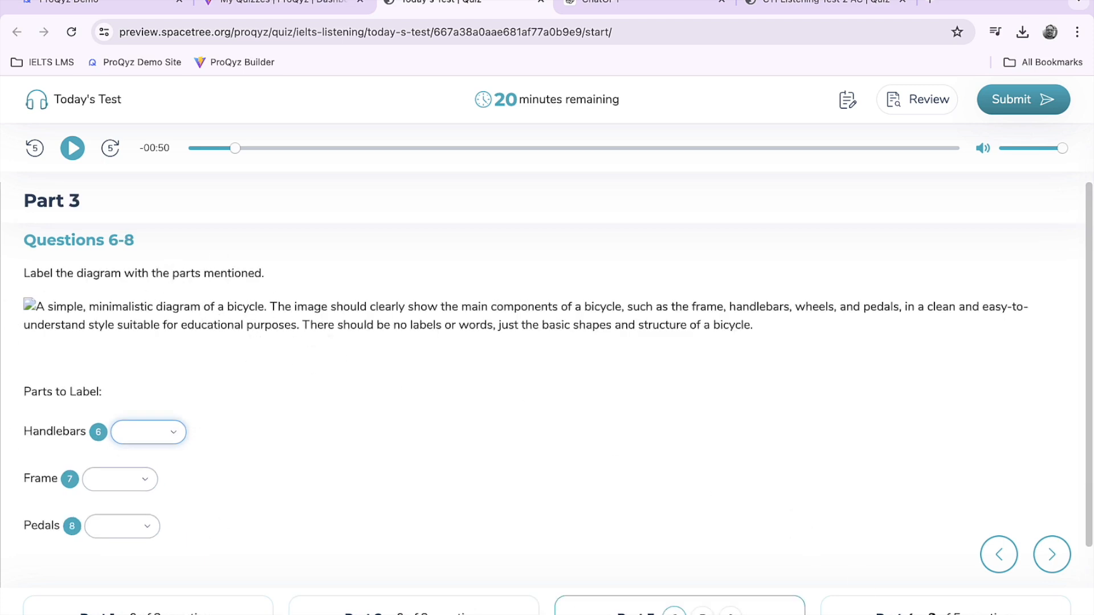
Step: Examine the single-choice questions and the energy types checkbox question in Part 4 of the test
click(931, 613)
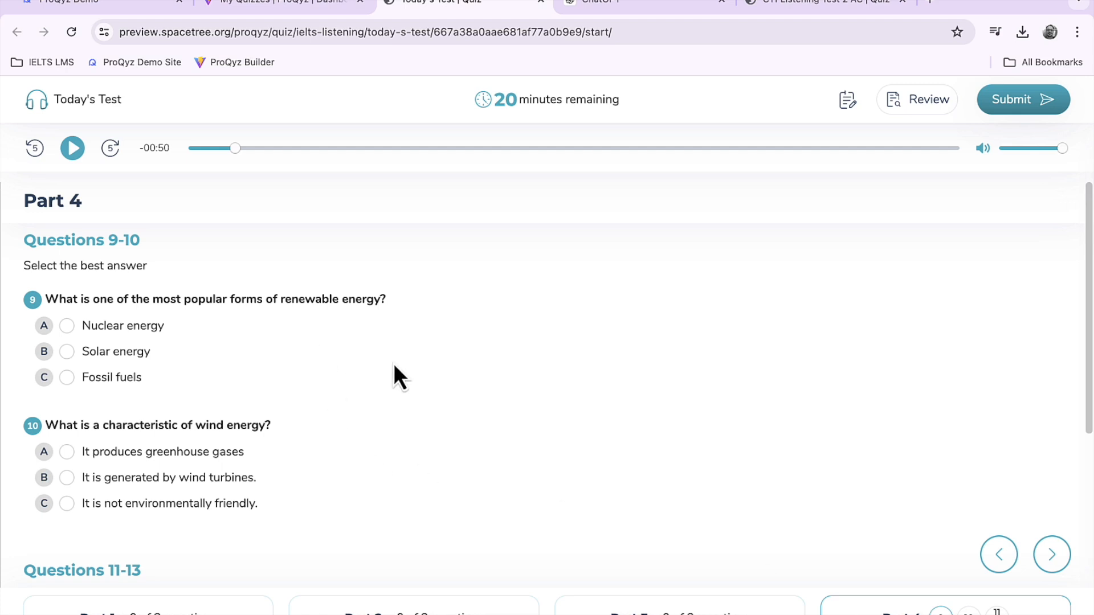
scroll(447, 402, down, 4)
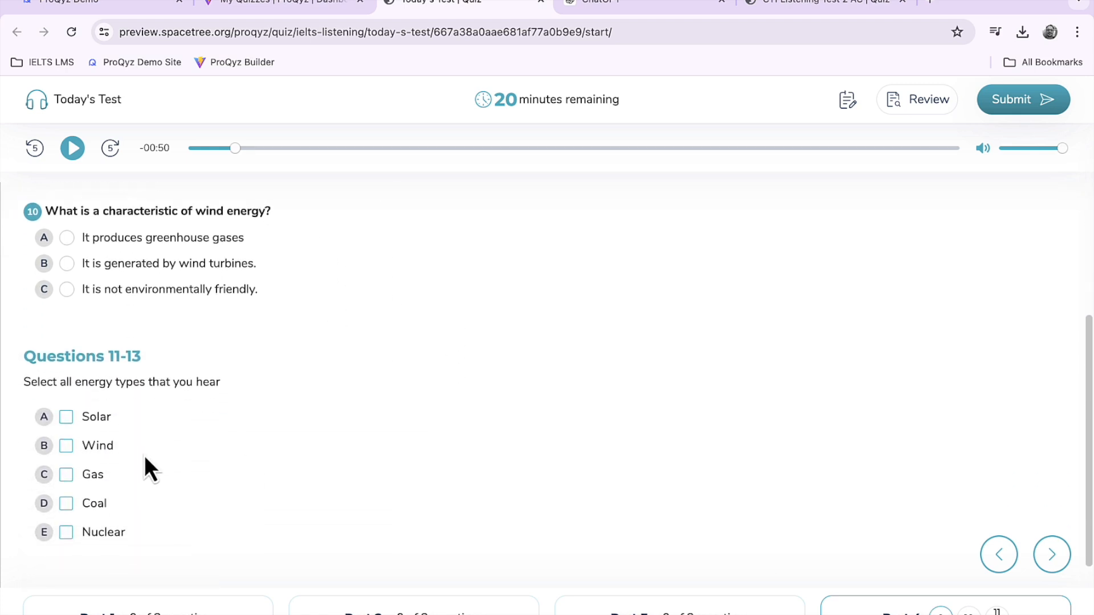
scroll(151, 472, up, 1)
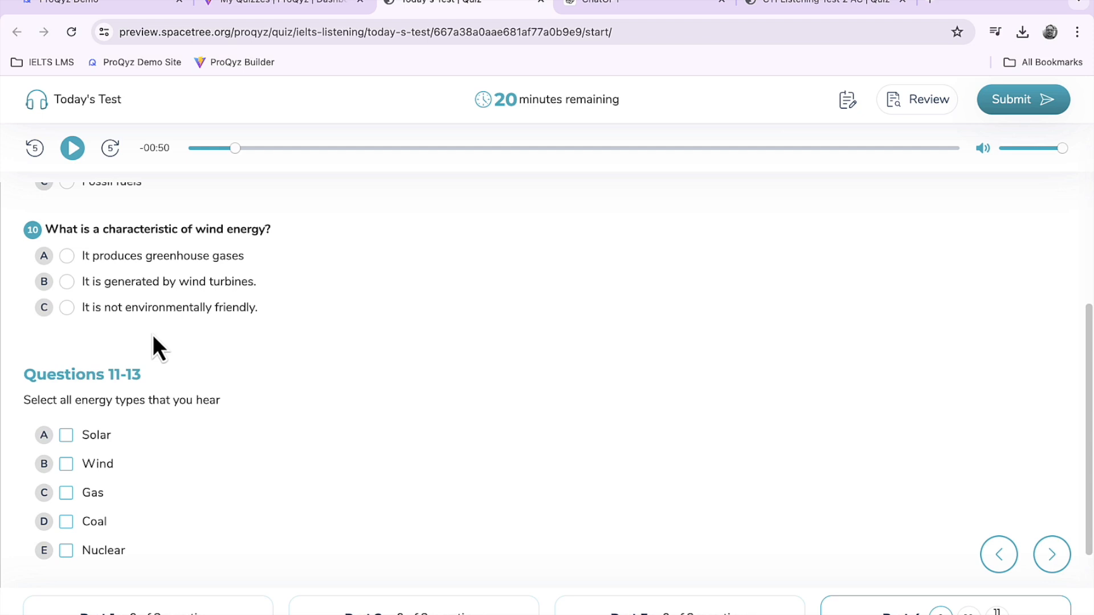
scroll(153, 338, up, 1)
scroll(152, 337, up, 2)
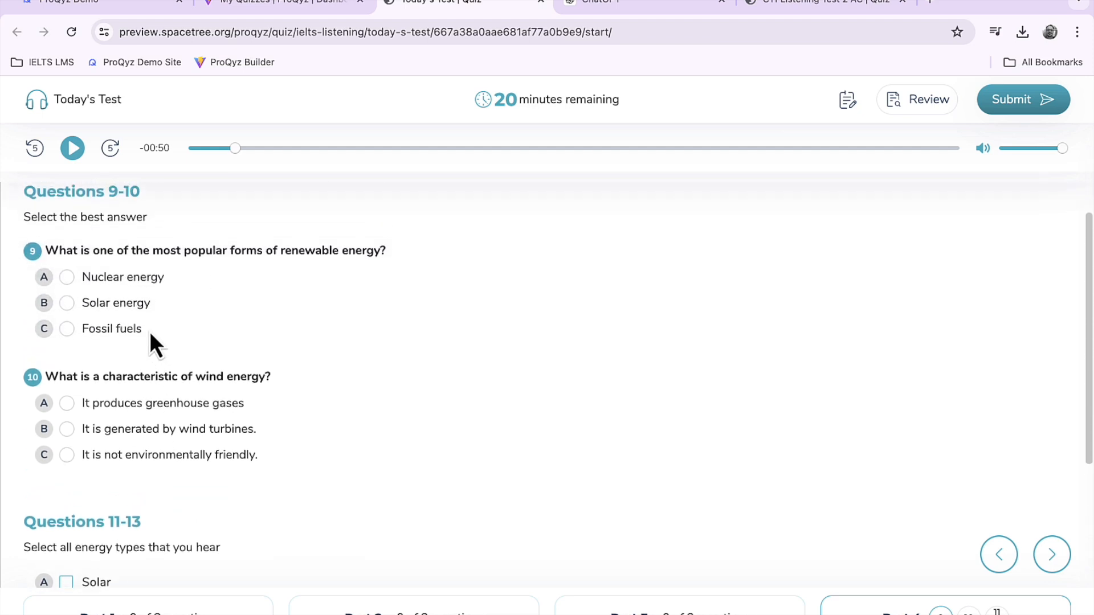
Step: Select the word "energy" in the Solar energy option to show the annotation choices, and return to My Quizzes via Part 1
drag(113, 304, 162, 312)
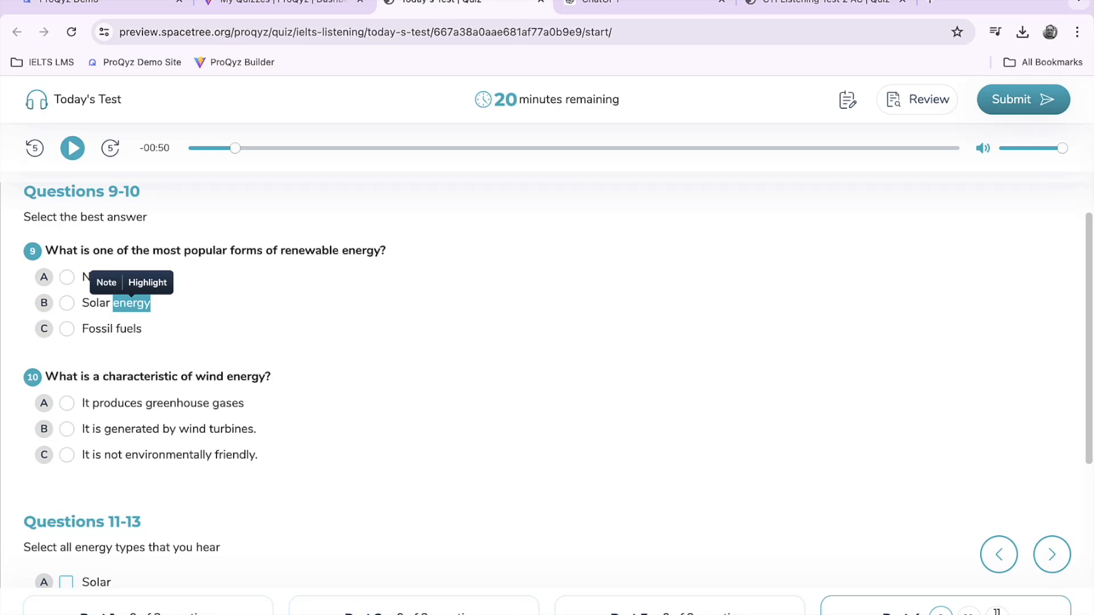
click(143, 608)
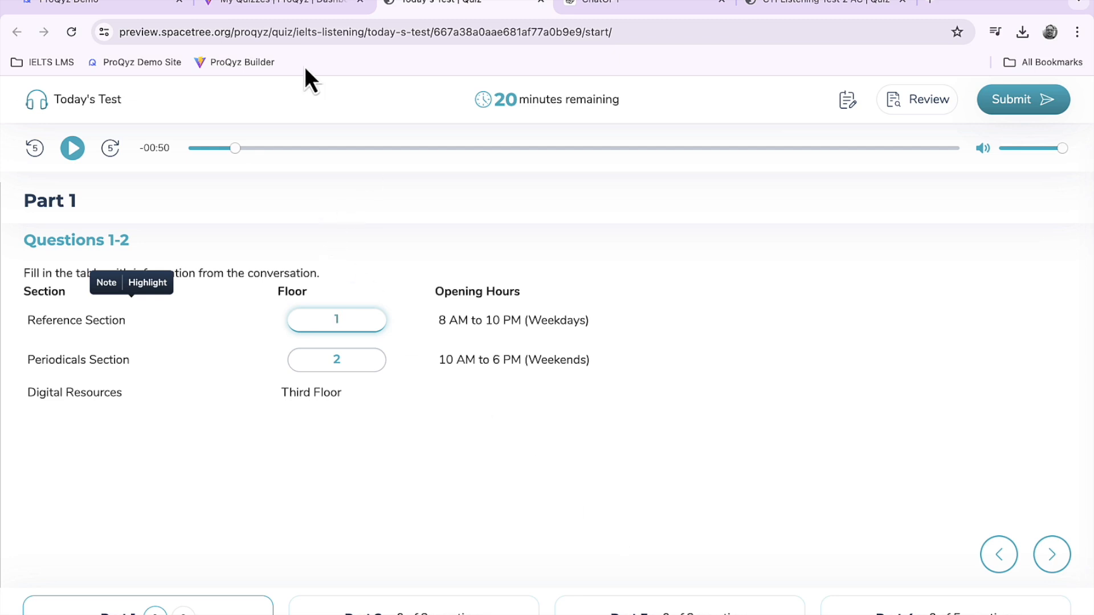
click(266, 8)
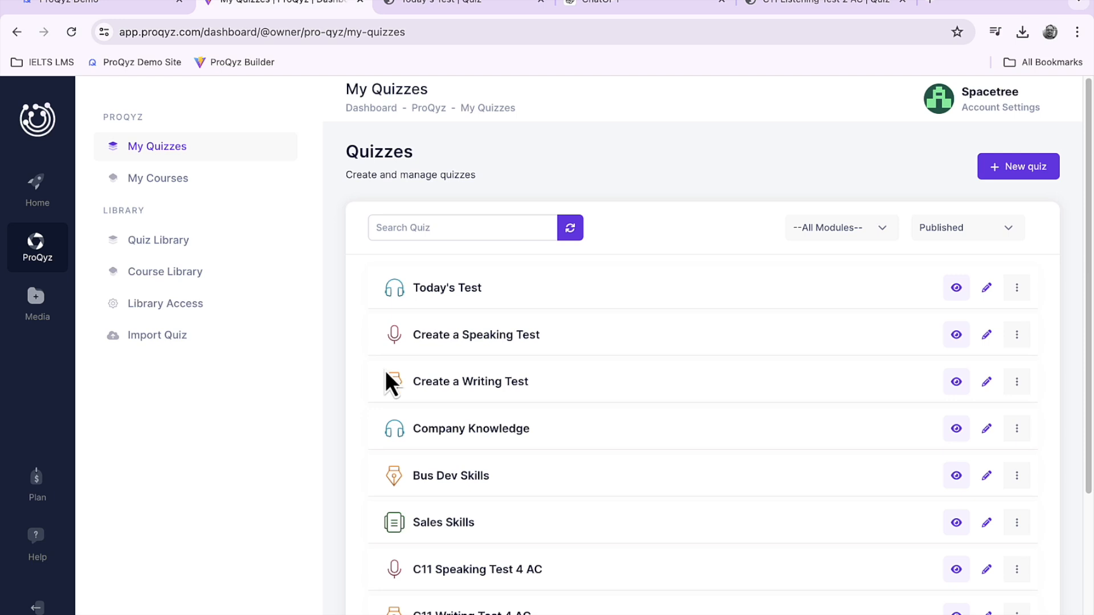